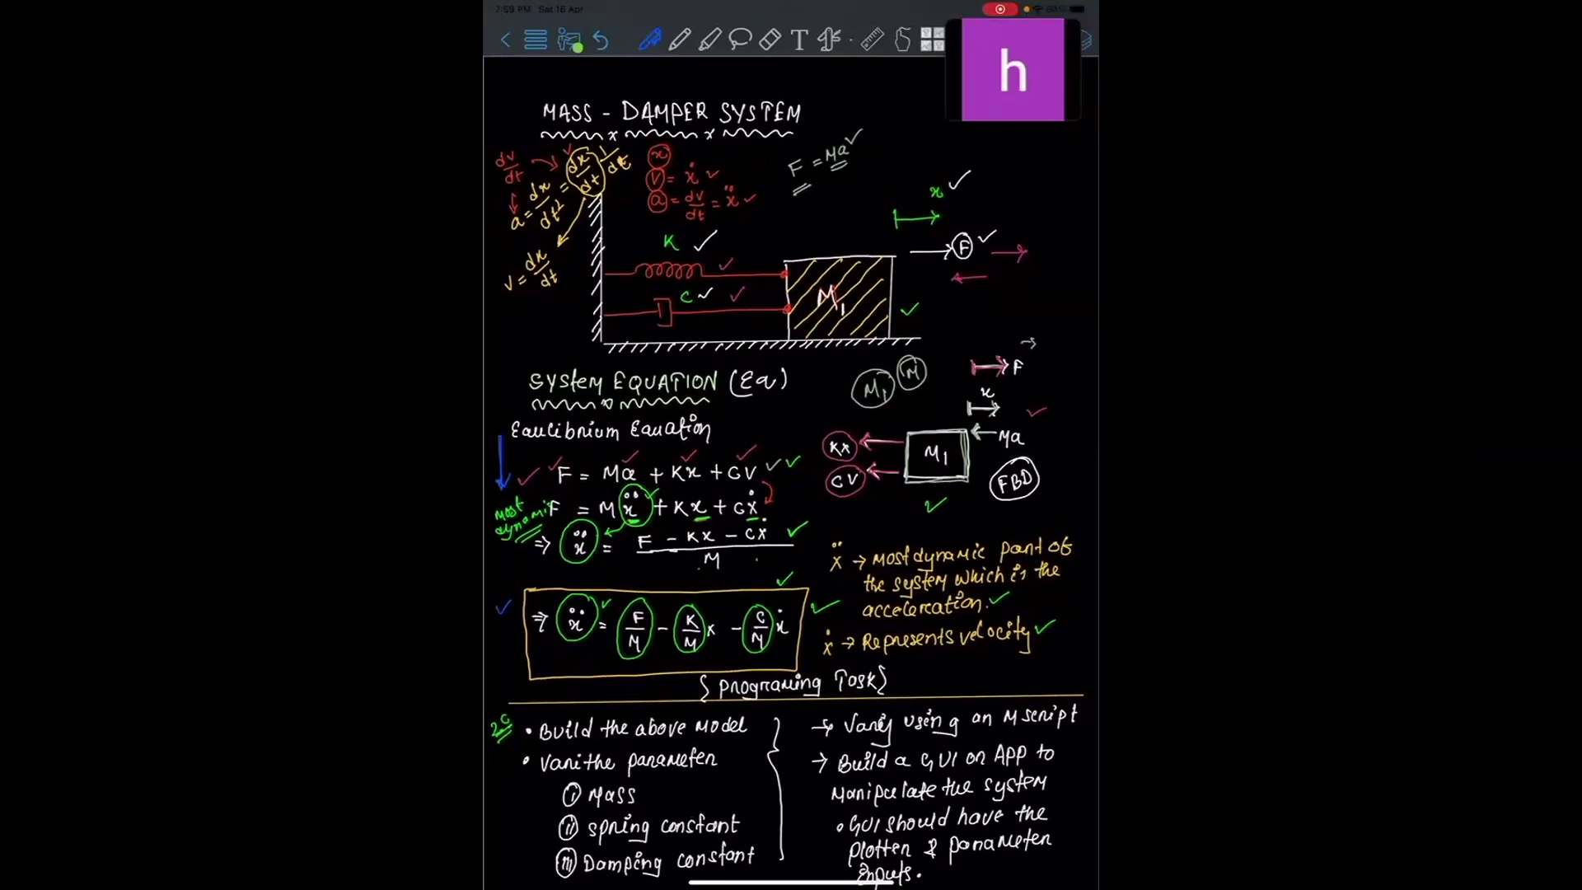
# Step: Tick off the build-model and parameter tasks in the Programming Task notes, including mass, spring constant and damping constant
pyautogui.scroll(-5, 791, 470)
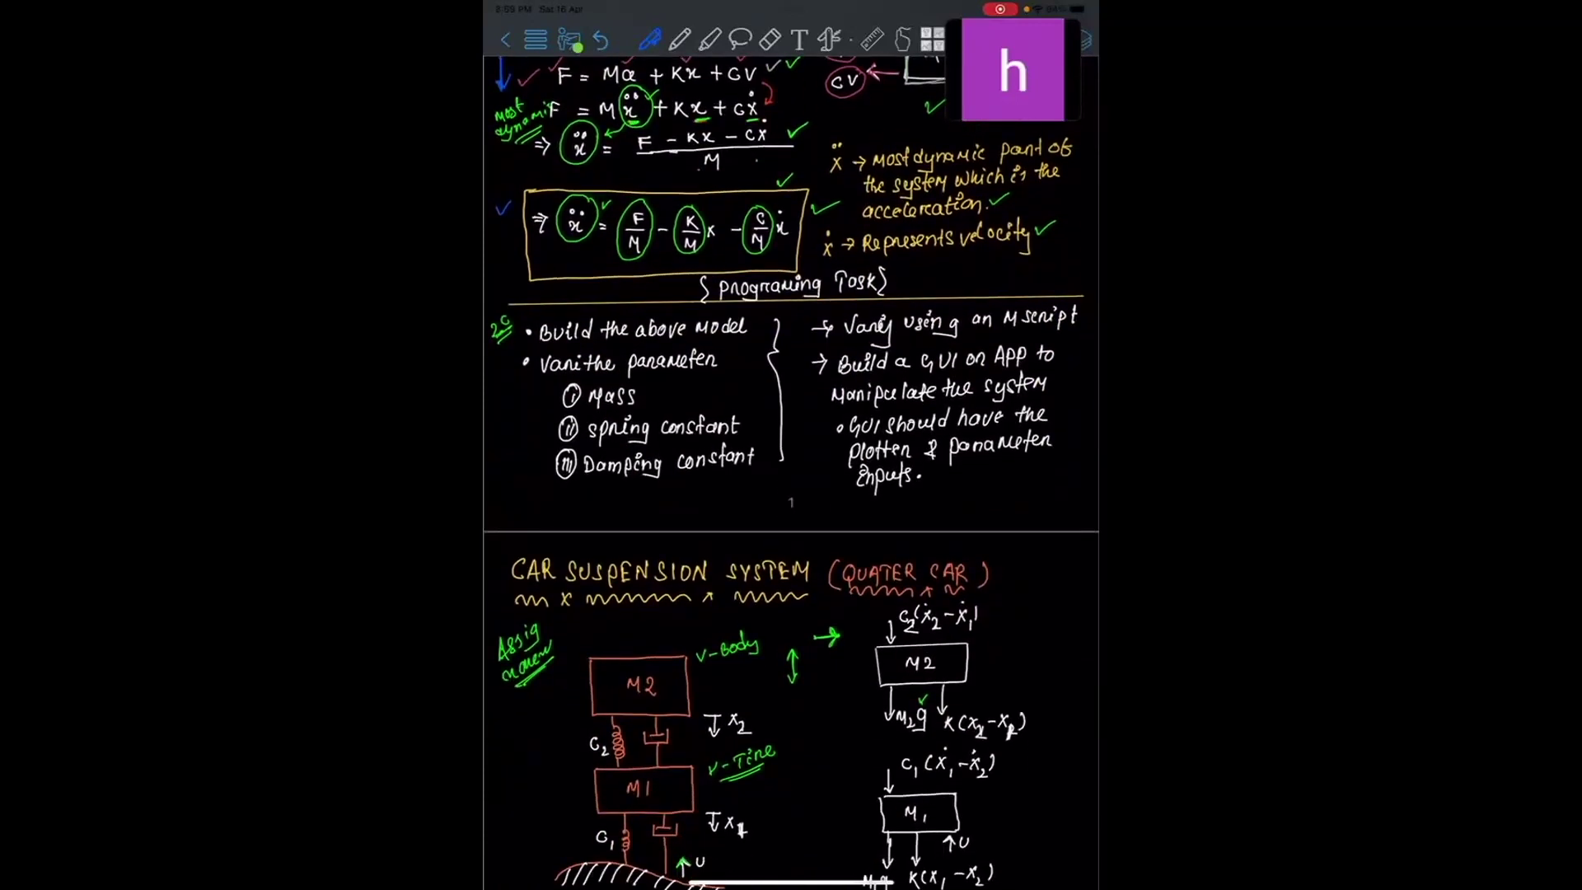
pyautogui.moveTo(752, 324); pyautogui.dragTo(766, 318)
pyautogui.moveTo(728, 358); pyautogui.dragTo(746, 351)
pyautogui.moveTo(543, 397)
pyautogui.mouseDown()
pyautogui.moveTo(556, 391)
pyautogui.moveTo(549, 466)
pyautogui.mouseUp()
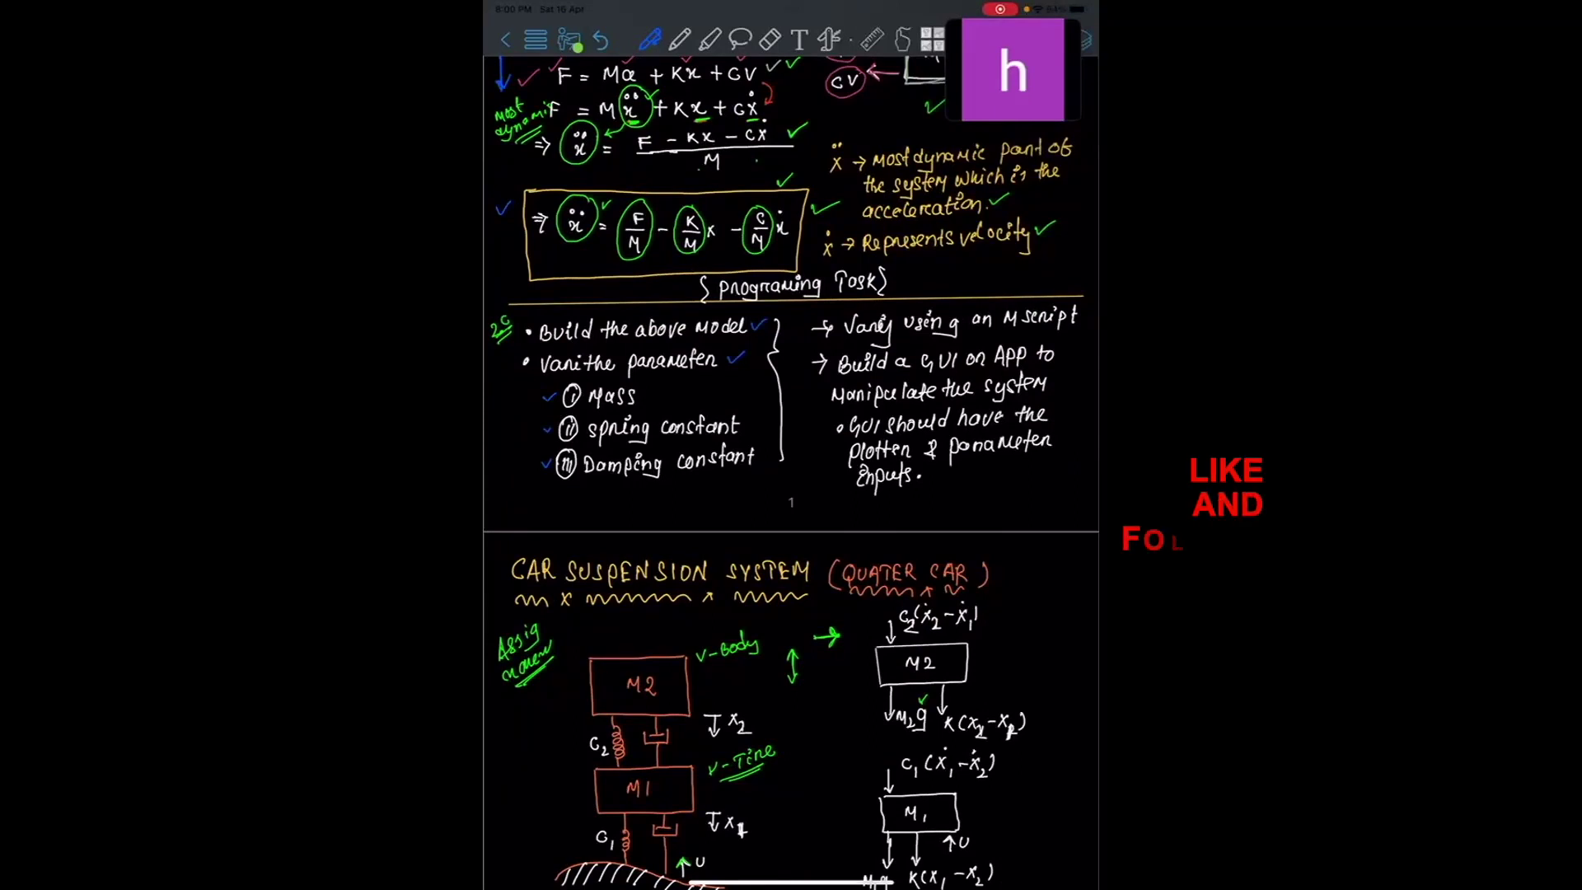
# Step: Number the two task columns with circled 1 and 2, and add circled labels beside the M script and GUI tasks
pyautogui.scroll(1, 791, 412)
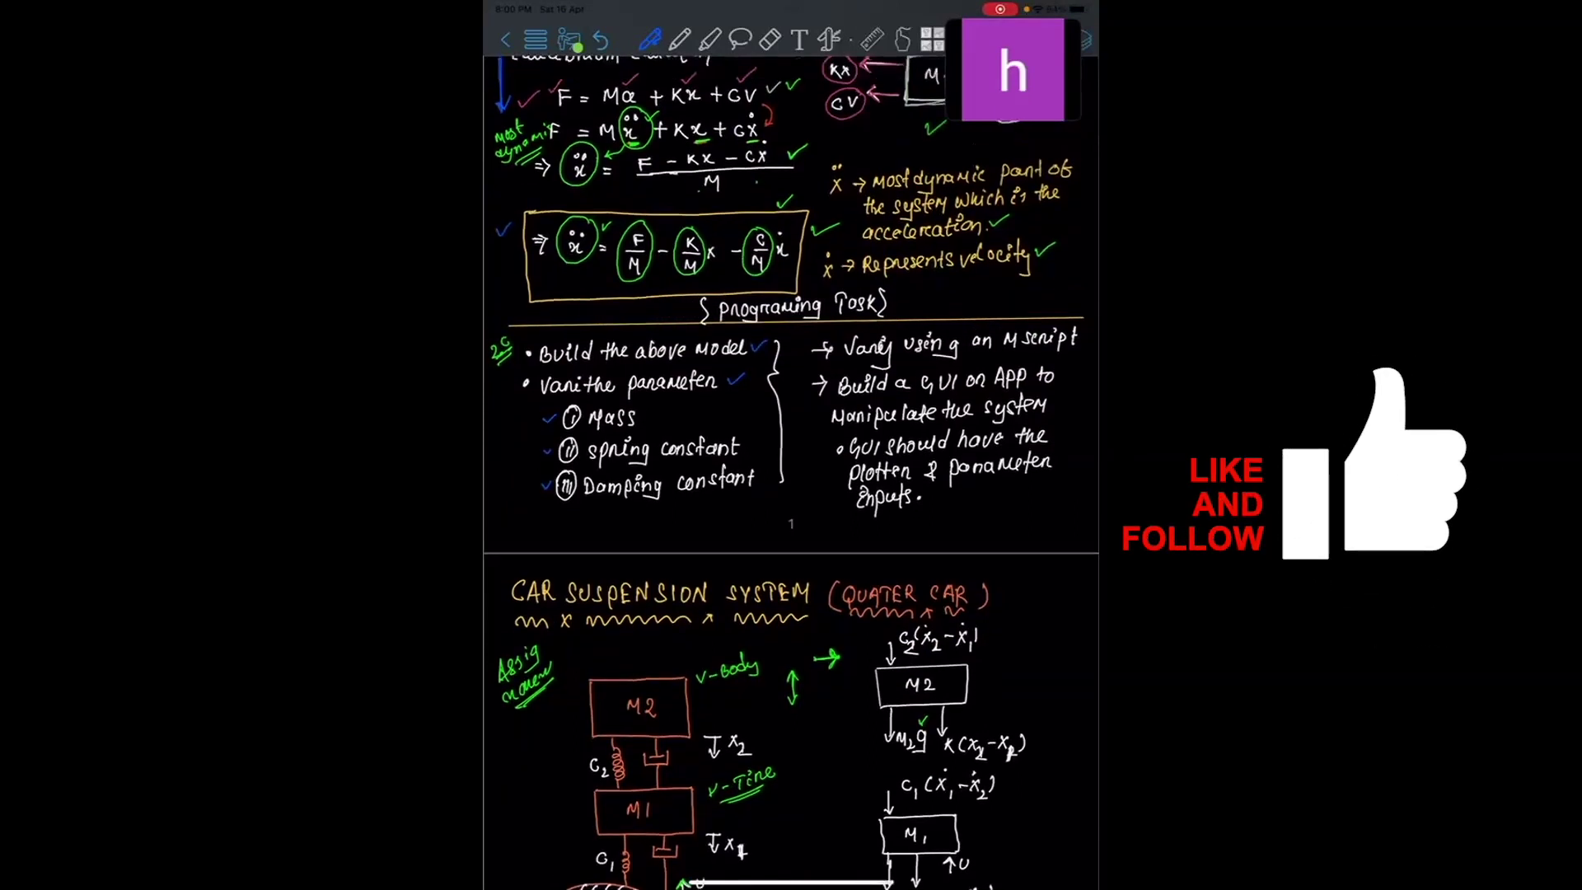
pyautogui.moveTo(633, 511)
pyautogui.mouseDown()
pyautogui.moveTo(634, 526)
pyautogui.moveTo(630, 508)
pyautogui.mouseUp()
pyautogui.moveTo(966, 500); pyautogui.dragTo(976, 513)
pyautogui.moveTo(971, 495); pyautogui.dragTo(968, 496)
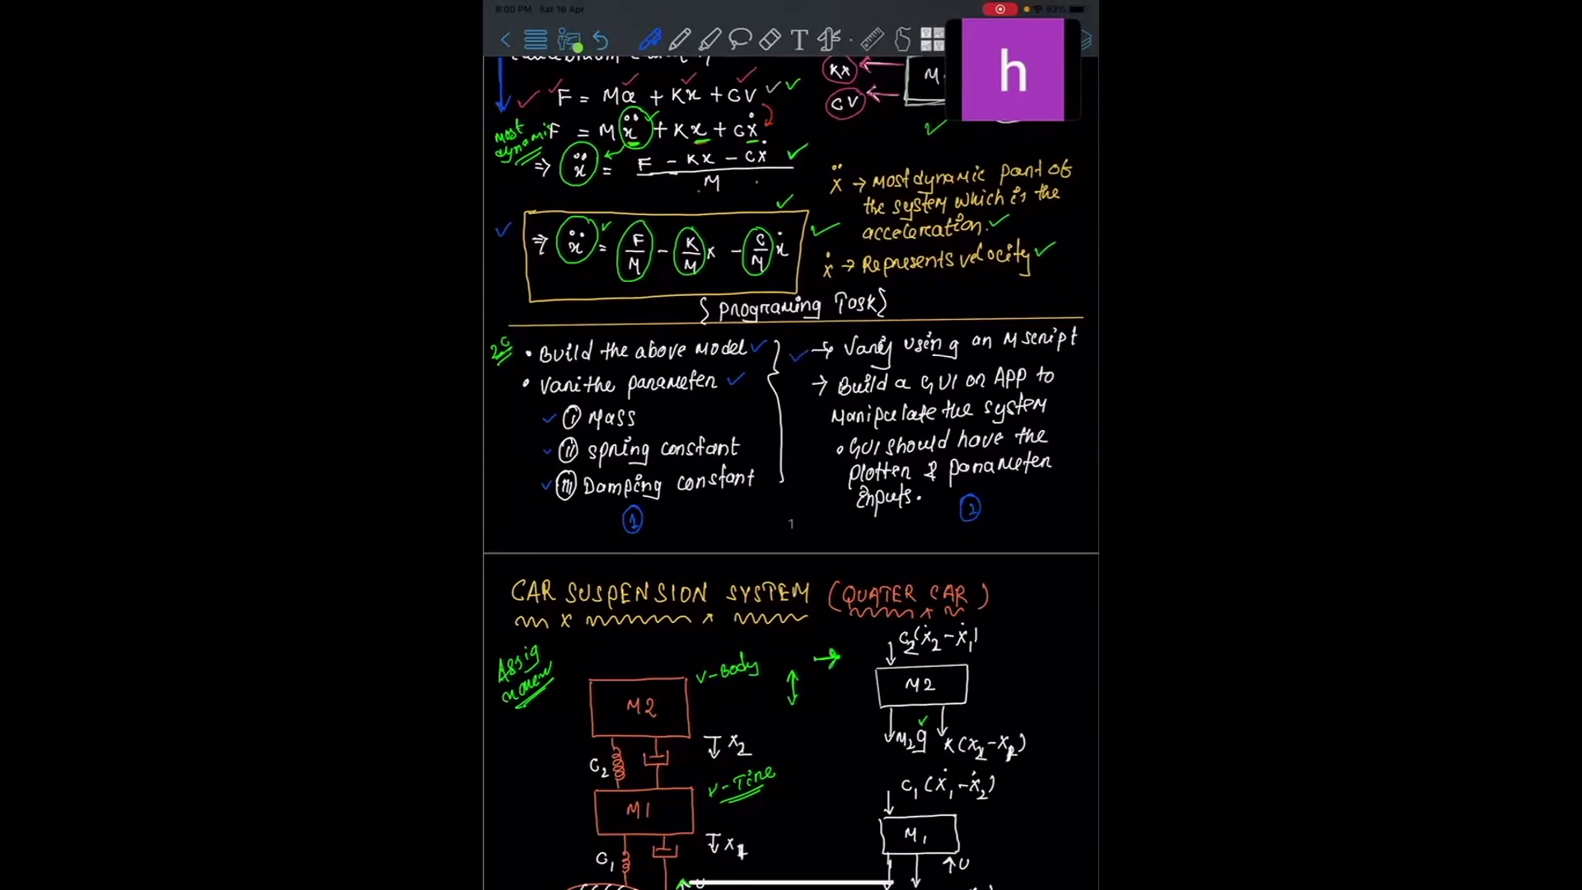
pyautogui.moveTo(801, 333)
pyautogui.mouseDown()
pyautogui.moveTo(789, 350)
pyautogui.moveTo(803, 334)
pyautogui.mouseUp()
pyautogui.moveTo(791, 381)
pyautogui.mouseDown()
pyautogui.moveTo(796, 393)
pyautogui.moveTo(793, 372)
pyautogui.mouseUp()
pyautogui.scroll(1, 791, 472)
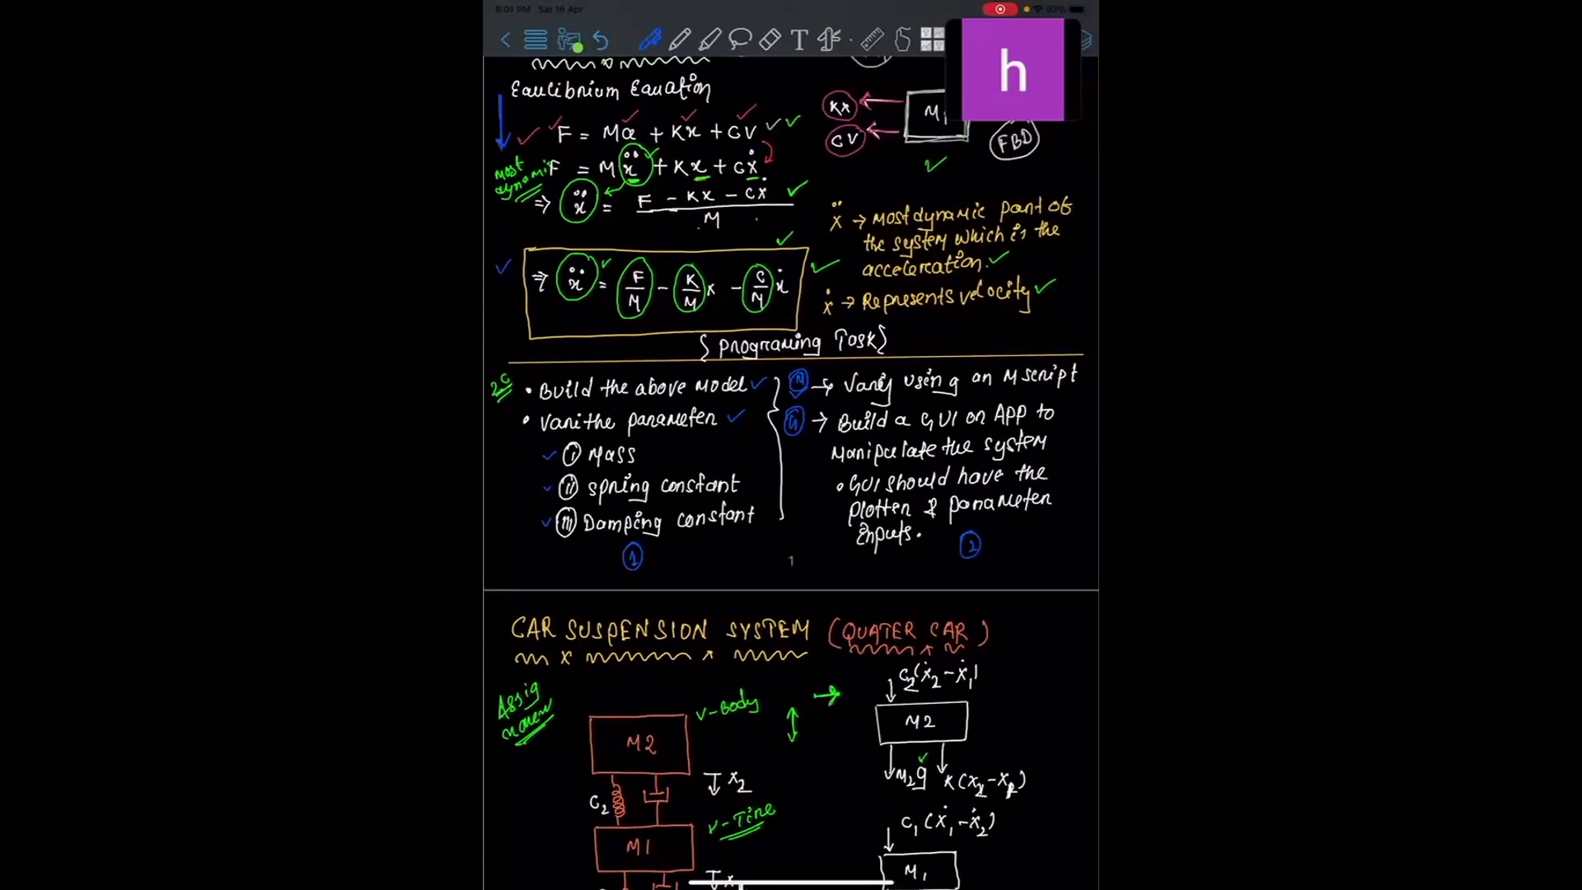
pyautogui.scroll(-1, 792, 472)
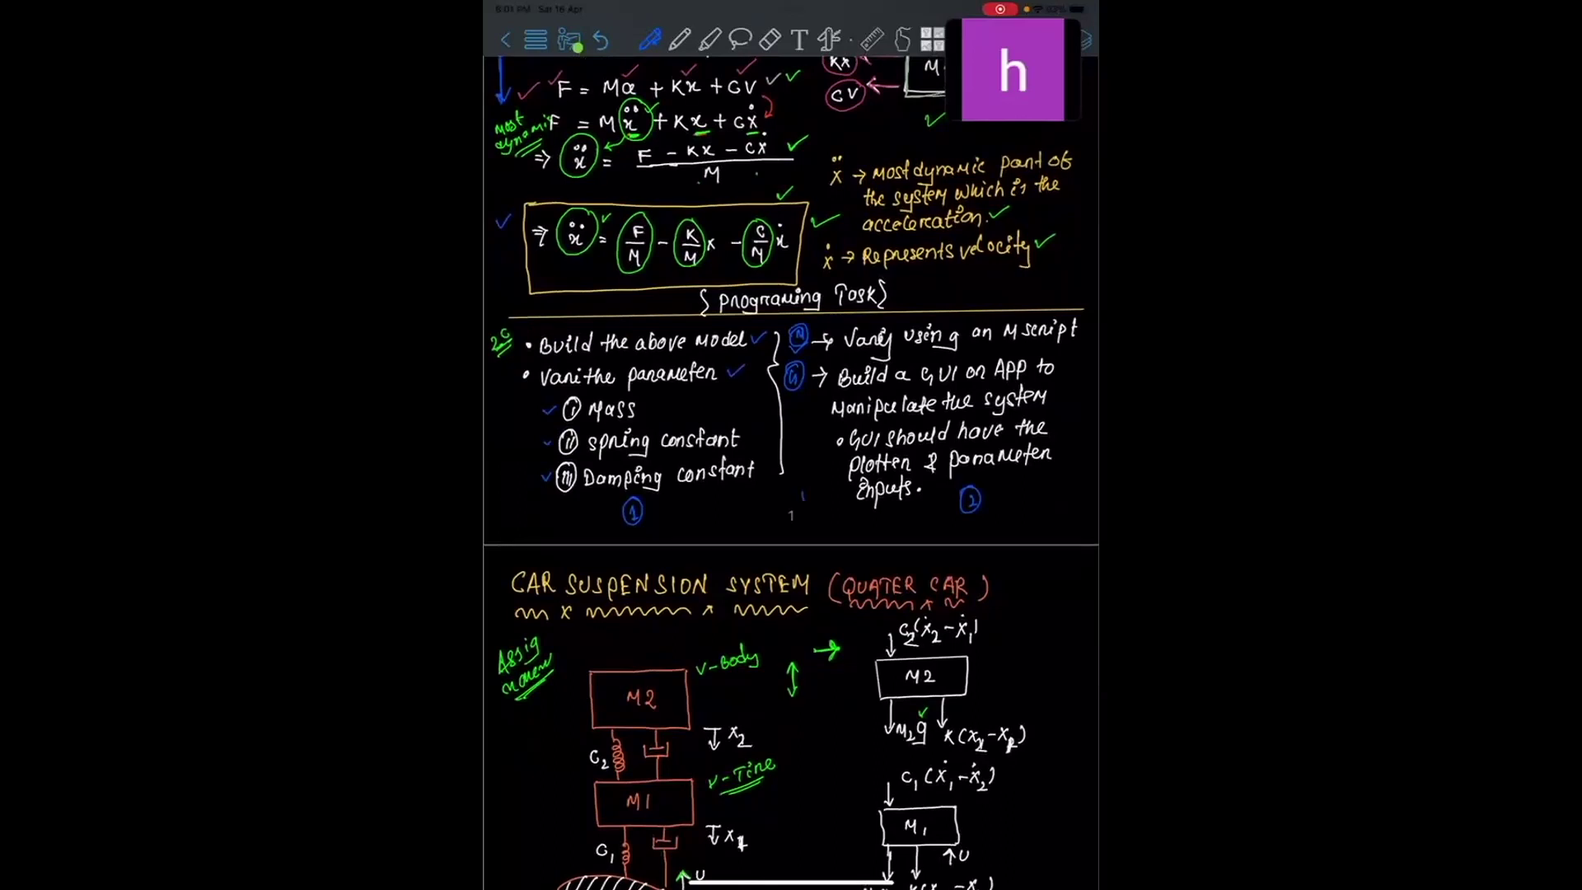
pyautogui.moveTo(803, 481); pyautogui.dragTo(799, 485)
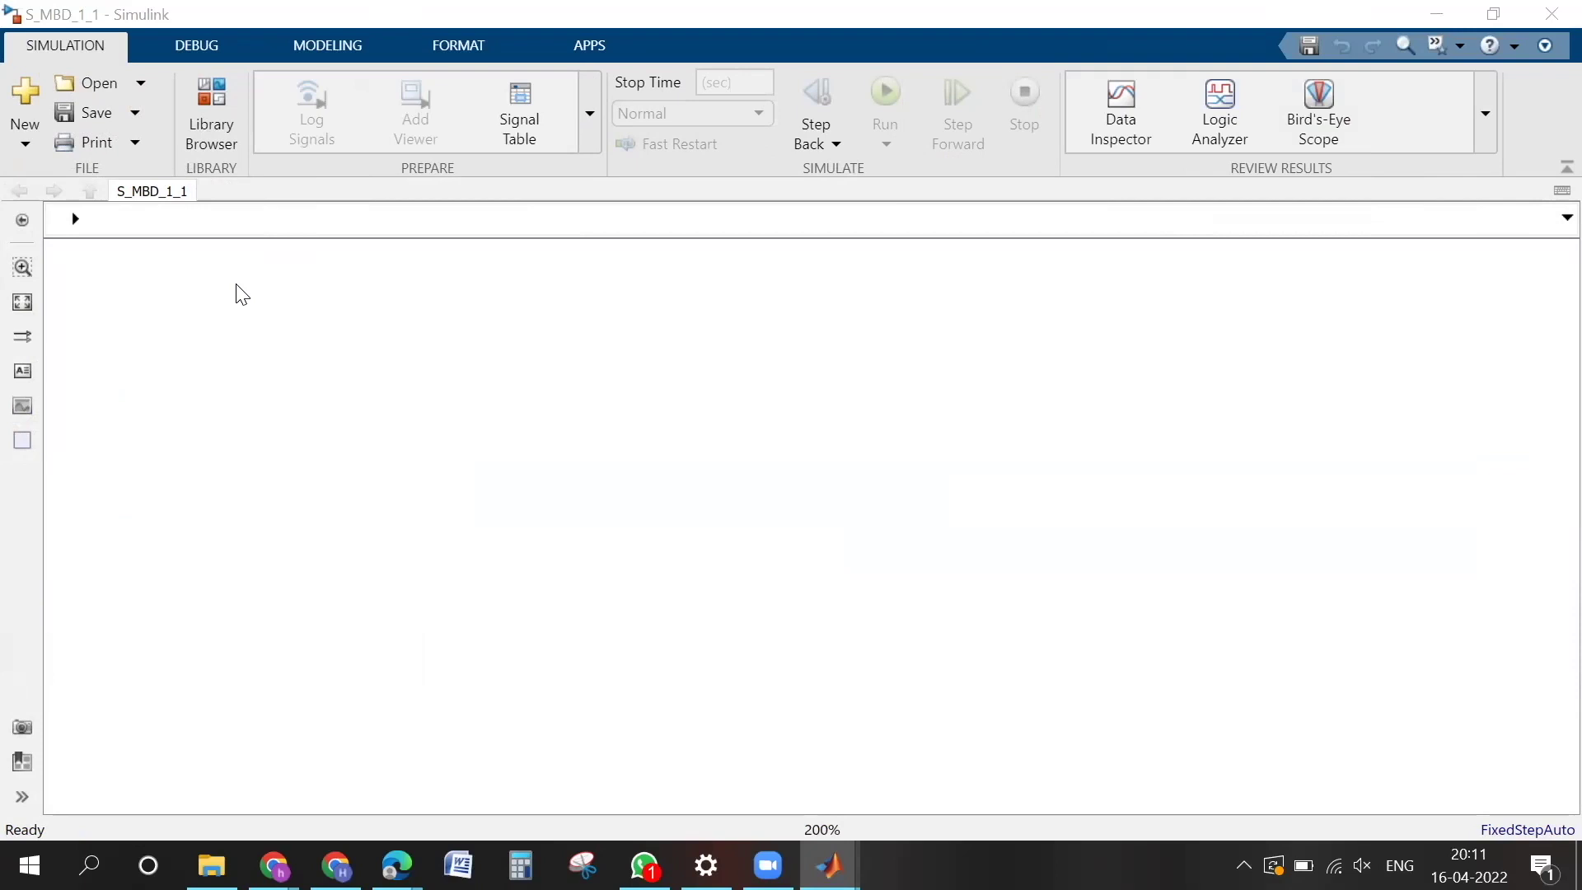
# Step: Switch to the main MATLAB window and make Simulink_14-4-22 the current folder
pyautogui.click(71, 216)
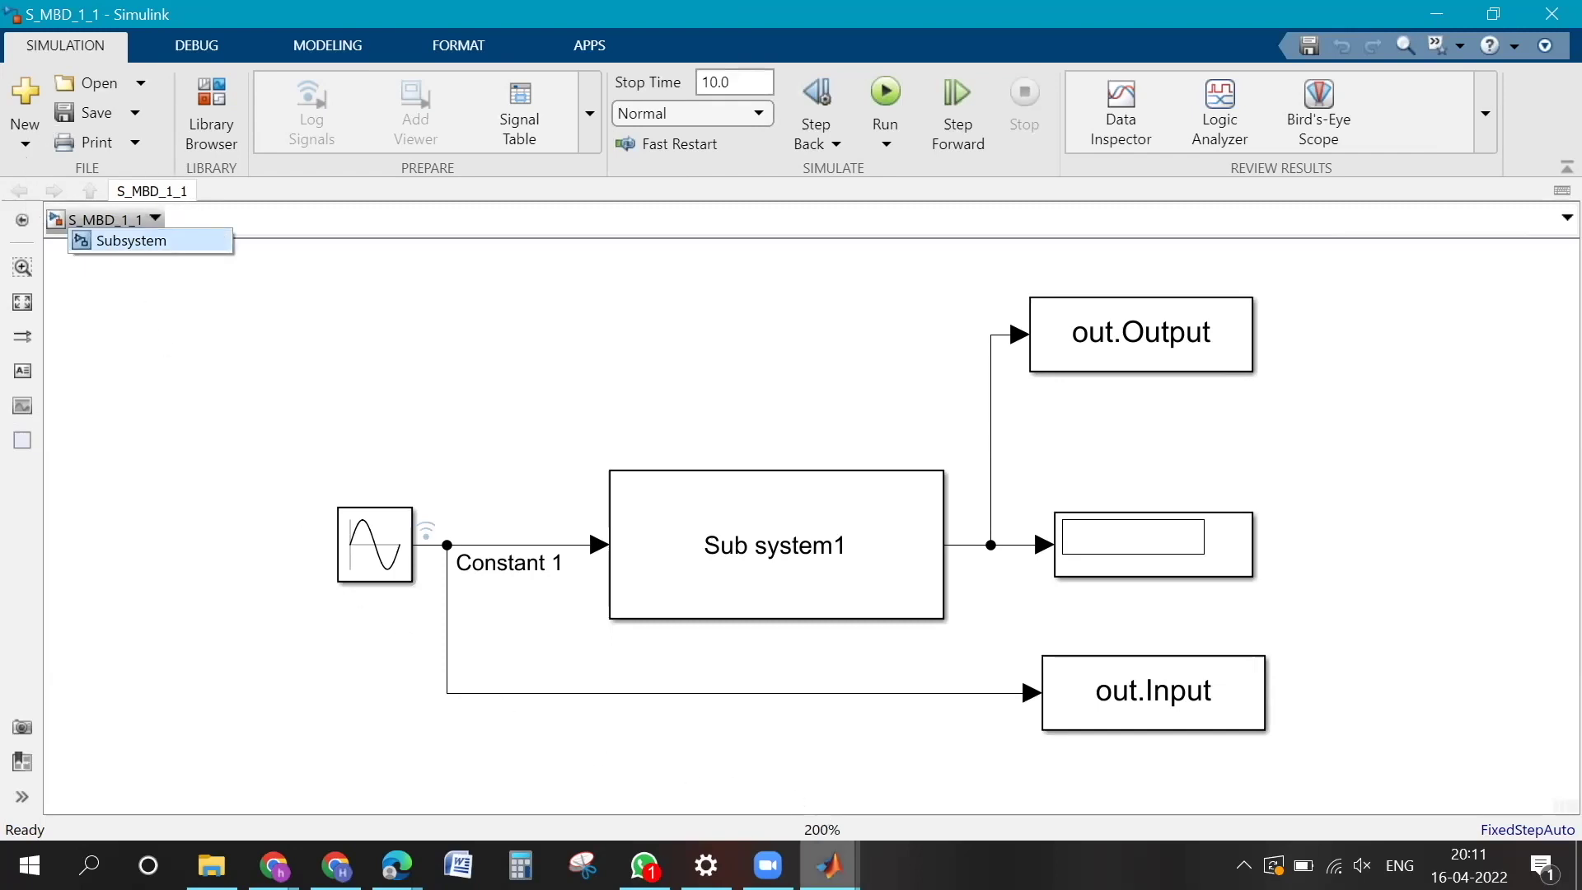
pyautogui.moveTo(830, 865)
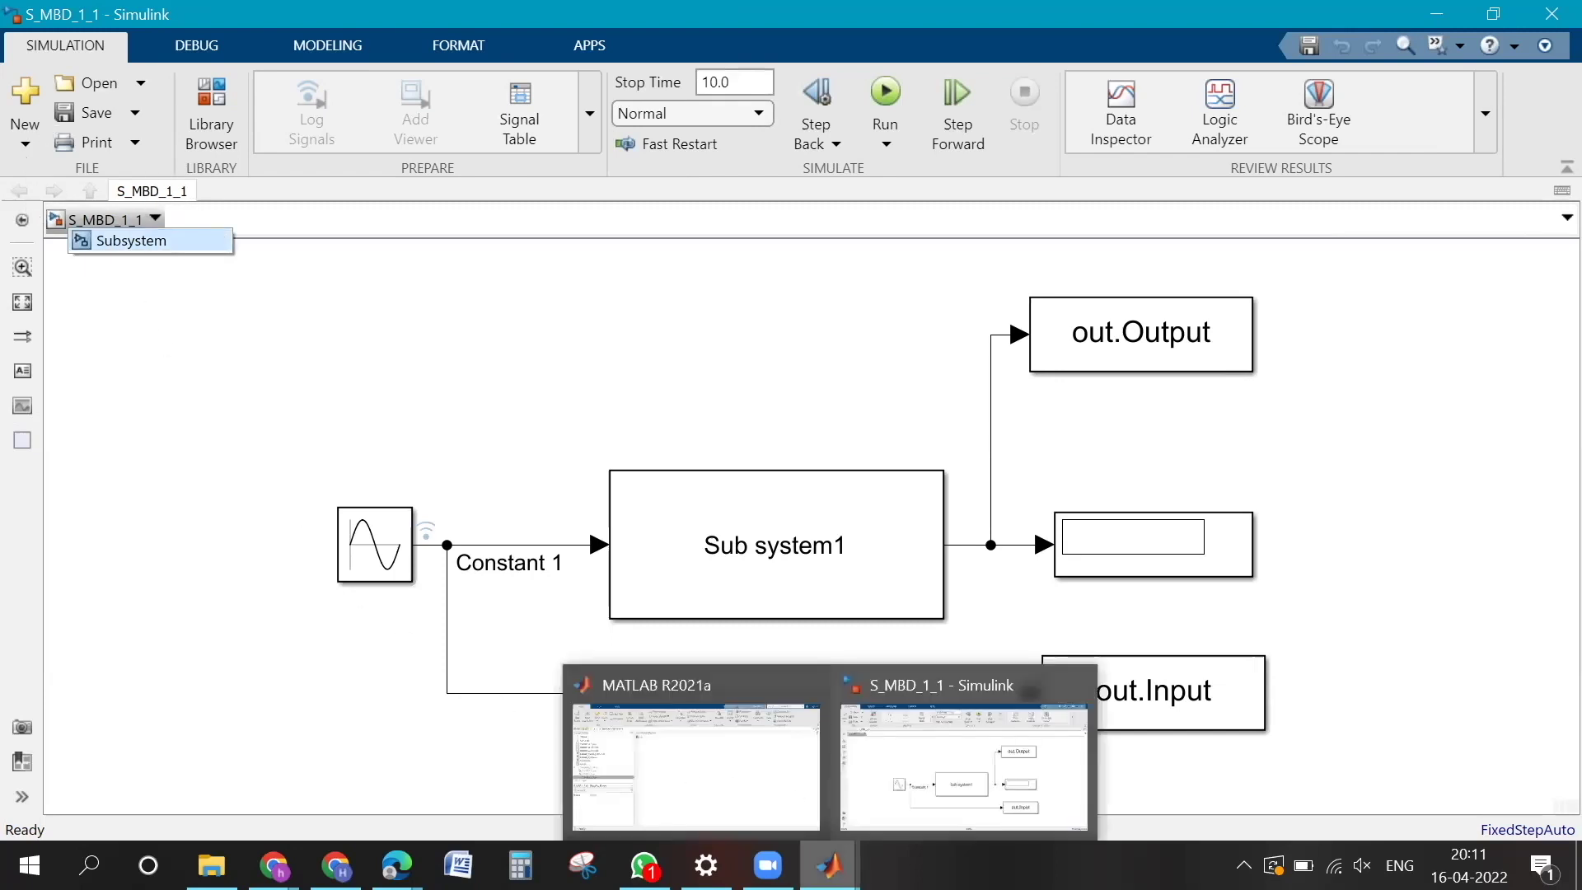
pyautogui.click(756, 792)
pyautogui.click(280, 682)
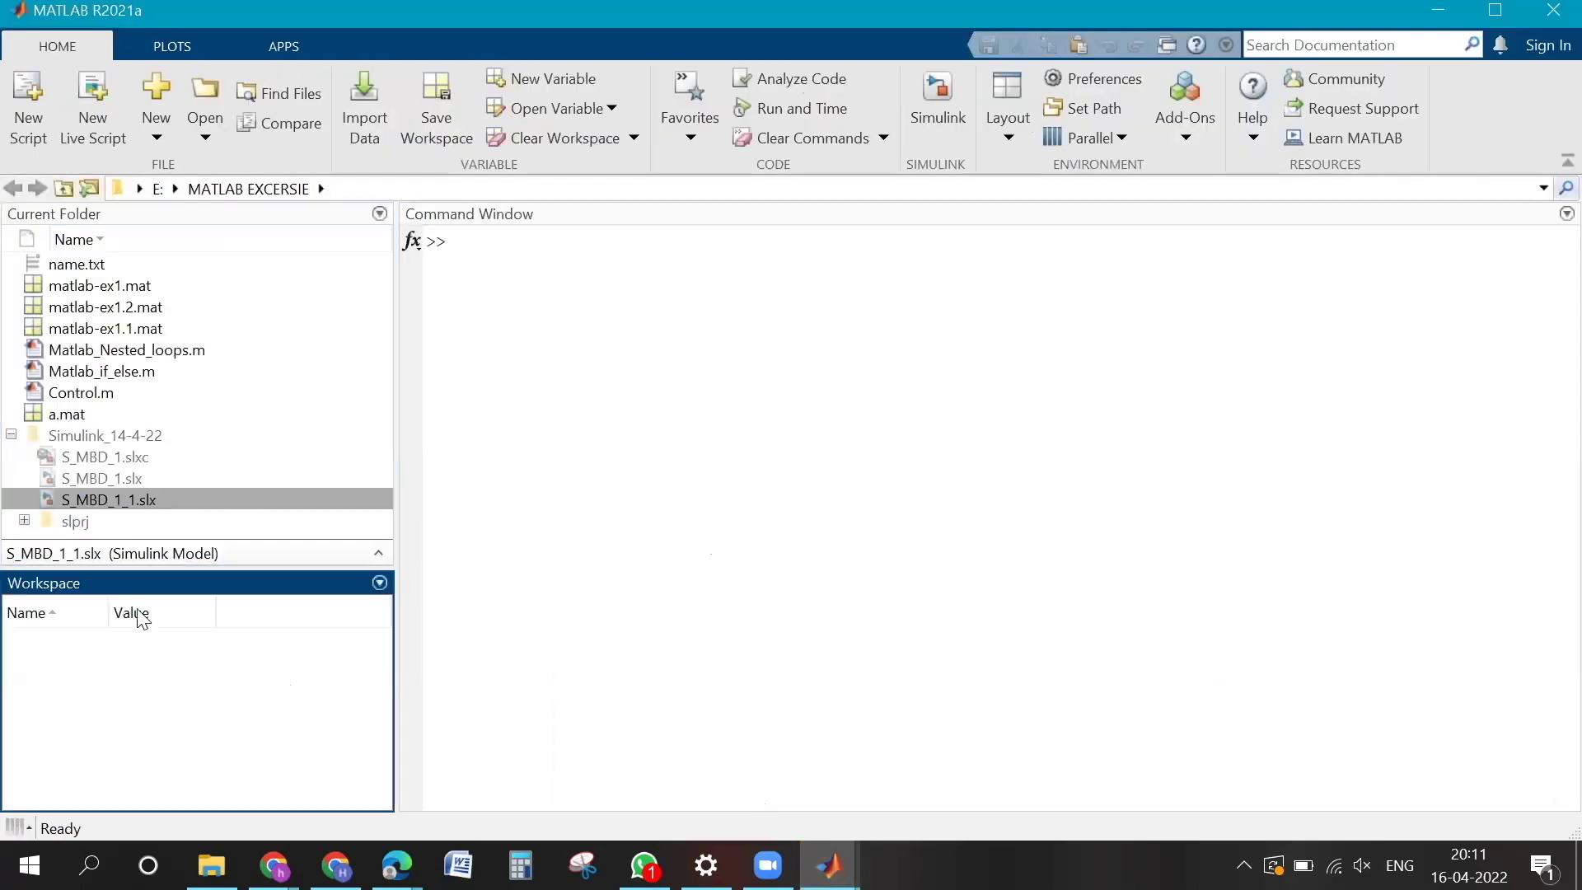
pyautogui.click(120, 435)
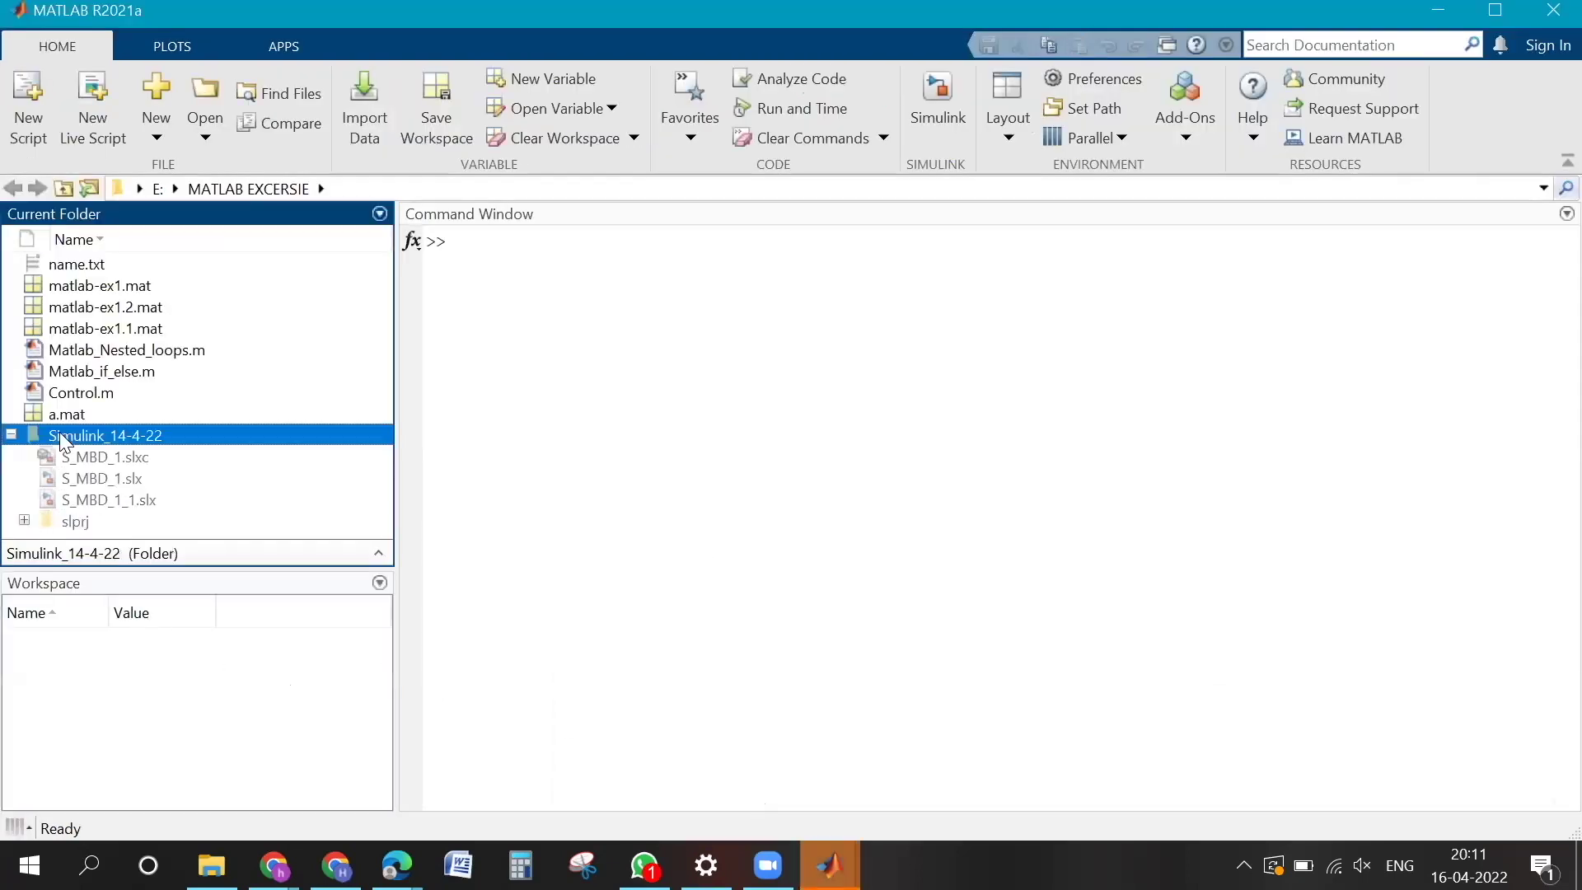
pyautogui.doubleClick(121, 435)
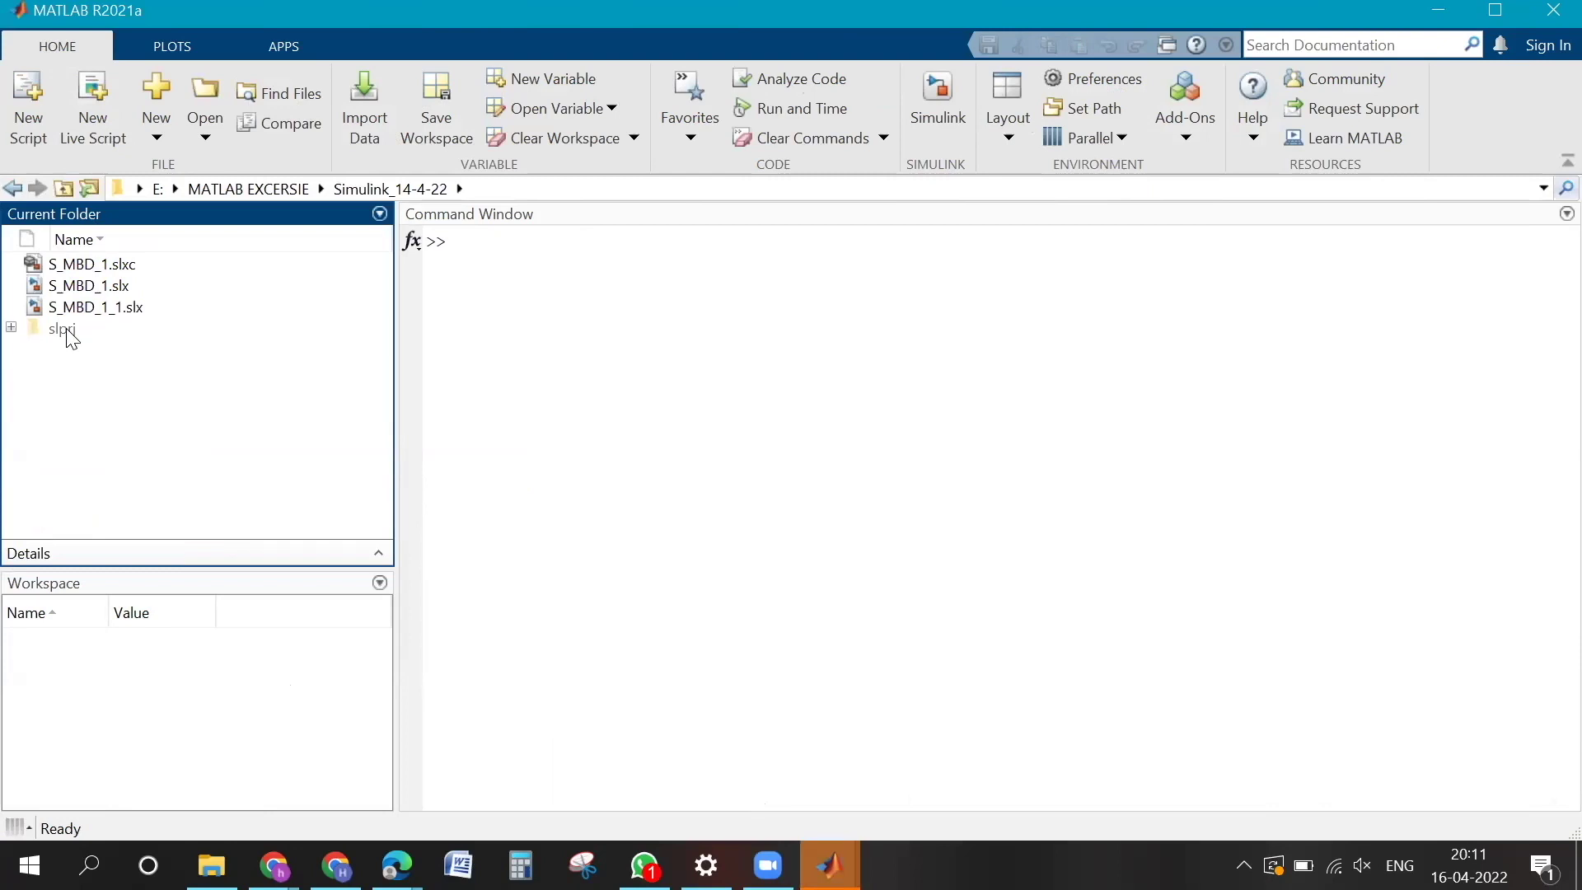
# Step: Create a new Simulink model file named Mass_Damper in the Simulink_14-4-22 folder
pyautogui.rightClick(96, 355)
pyautogui.moveTo(159, 399)
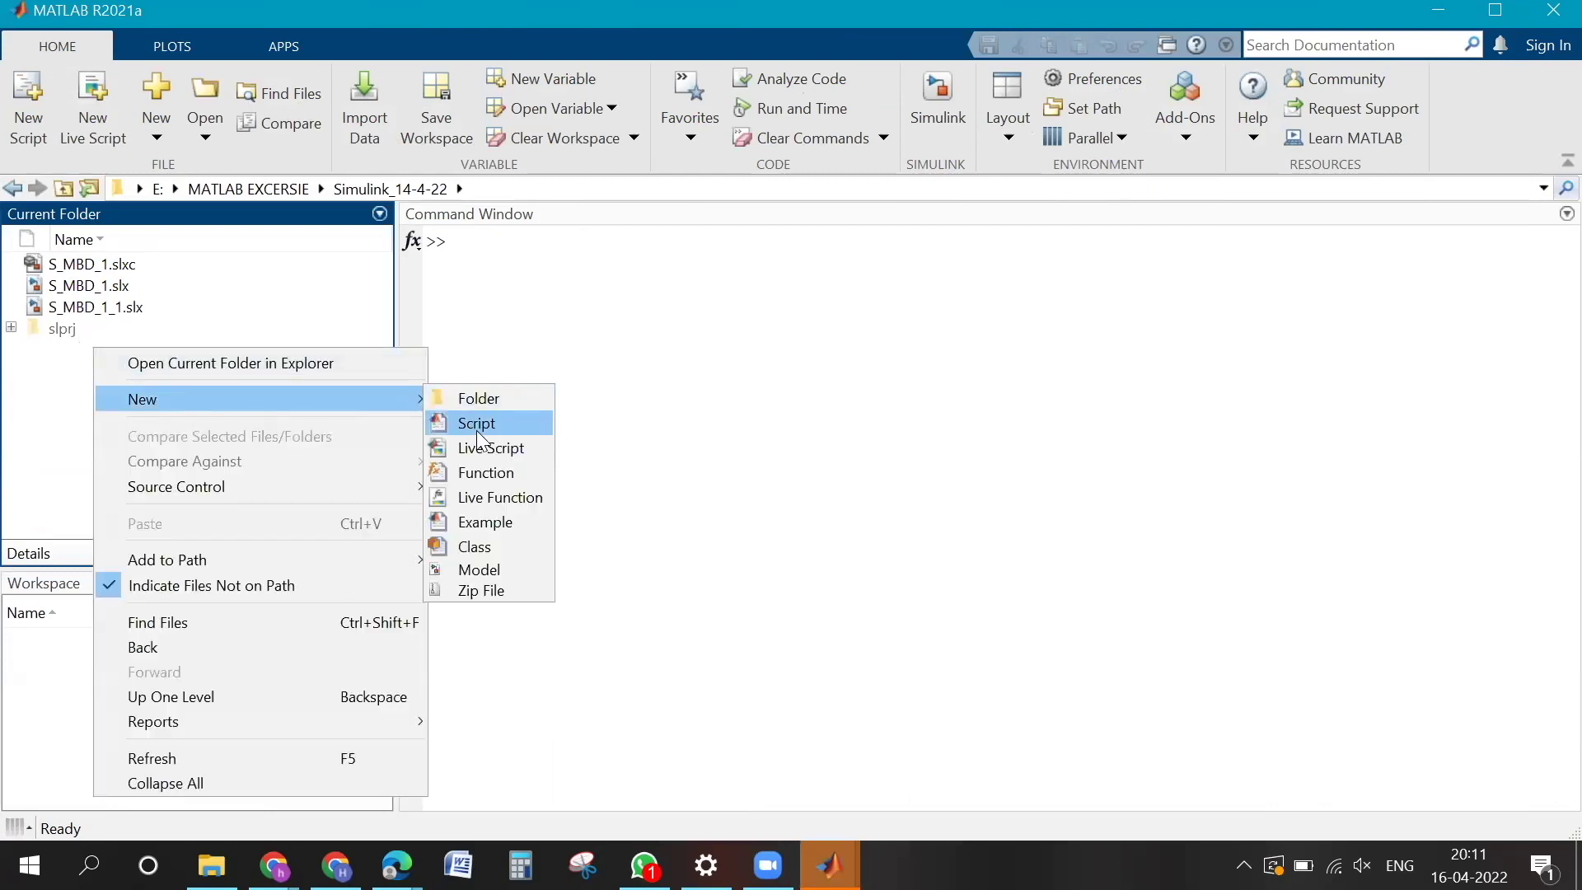
pyautogui.click(506, 569)
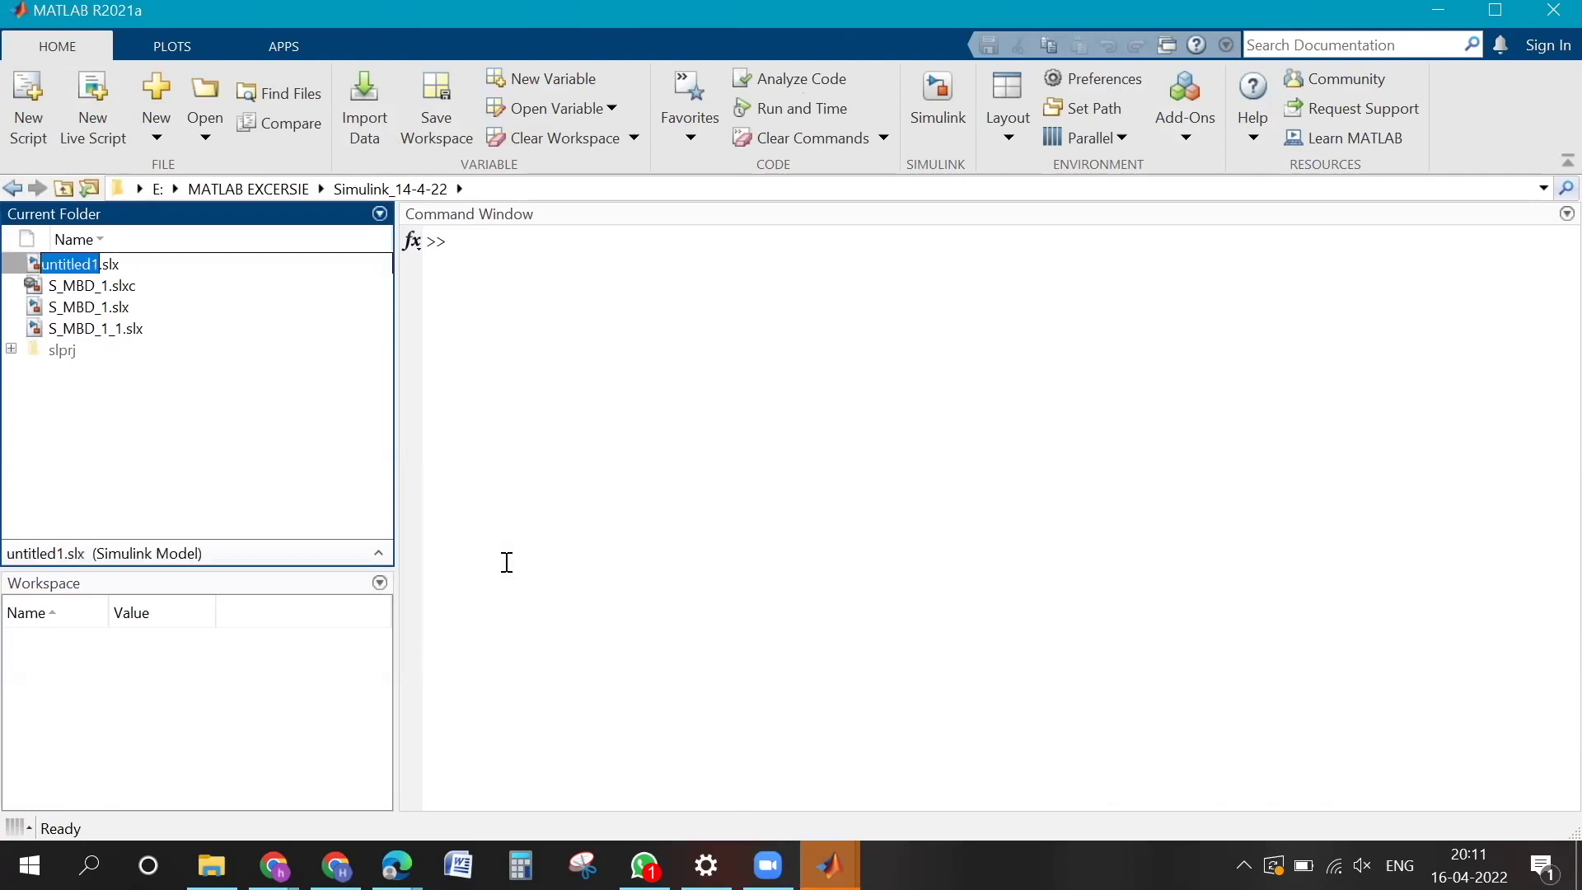
pyautogui.write('M')
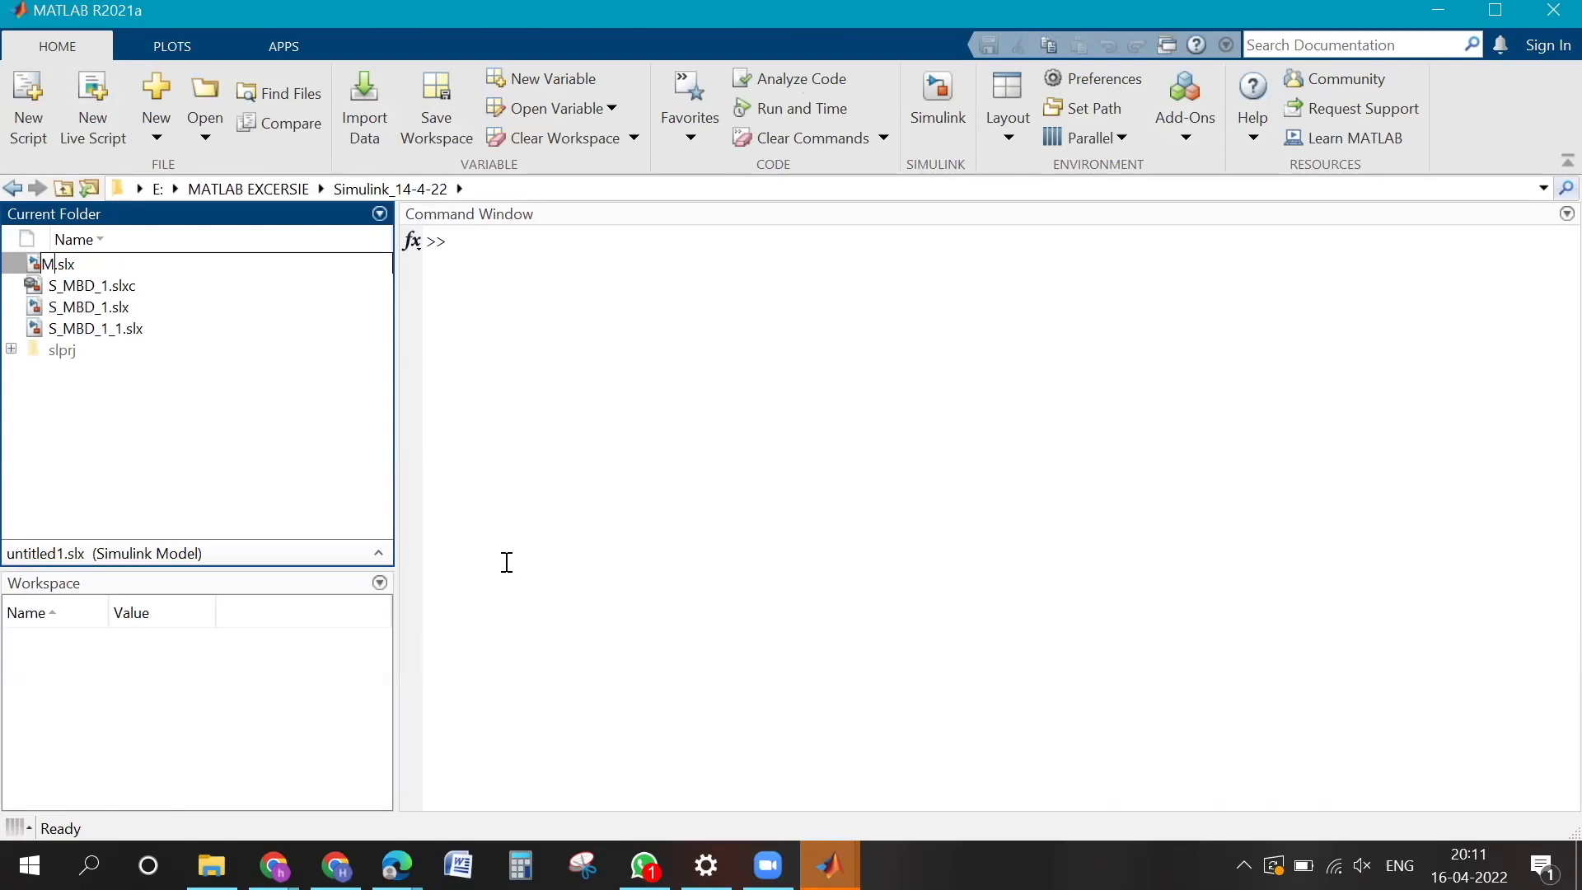
pyautogui.write('ass')
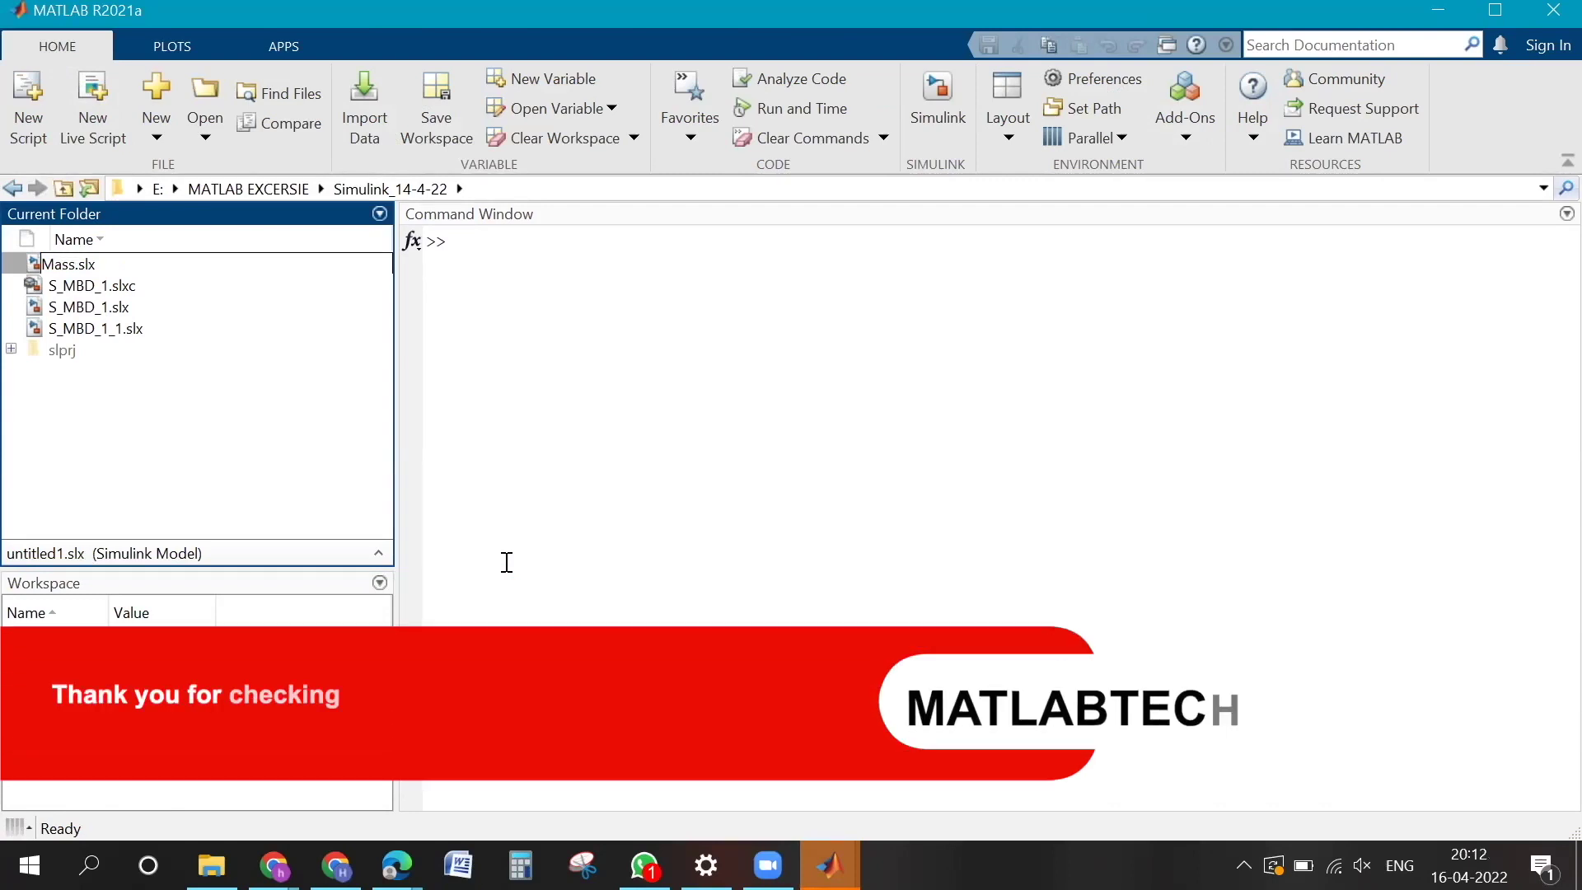
pyautogui.write('Damp')
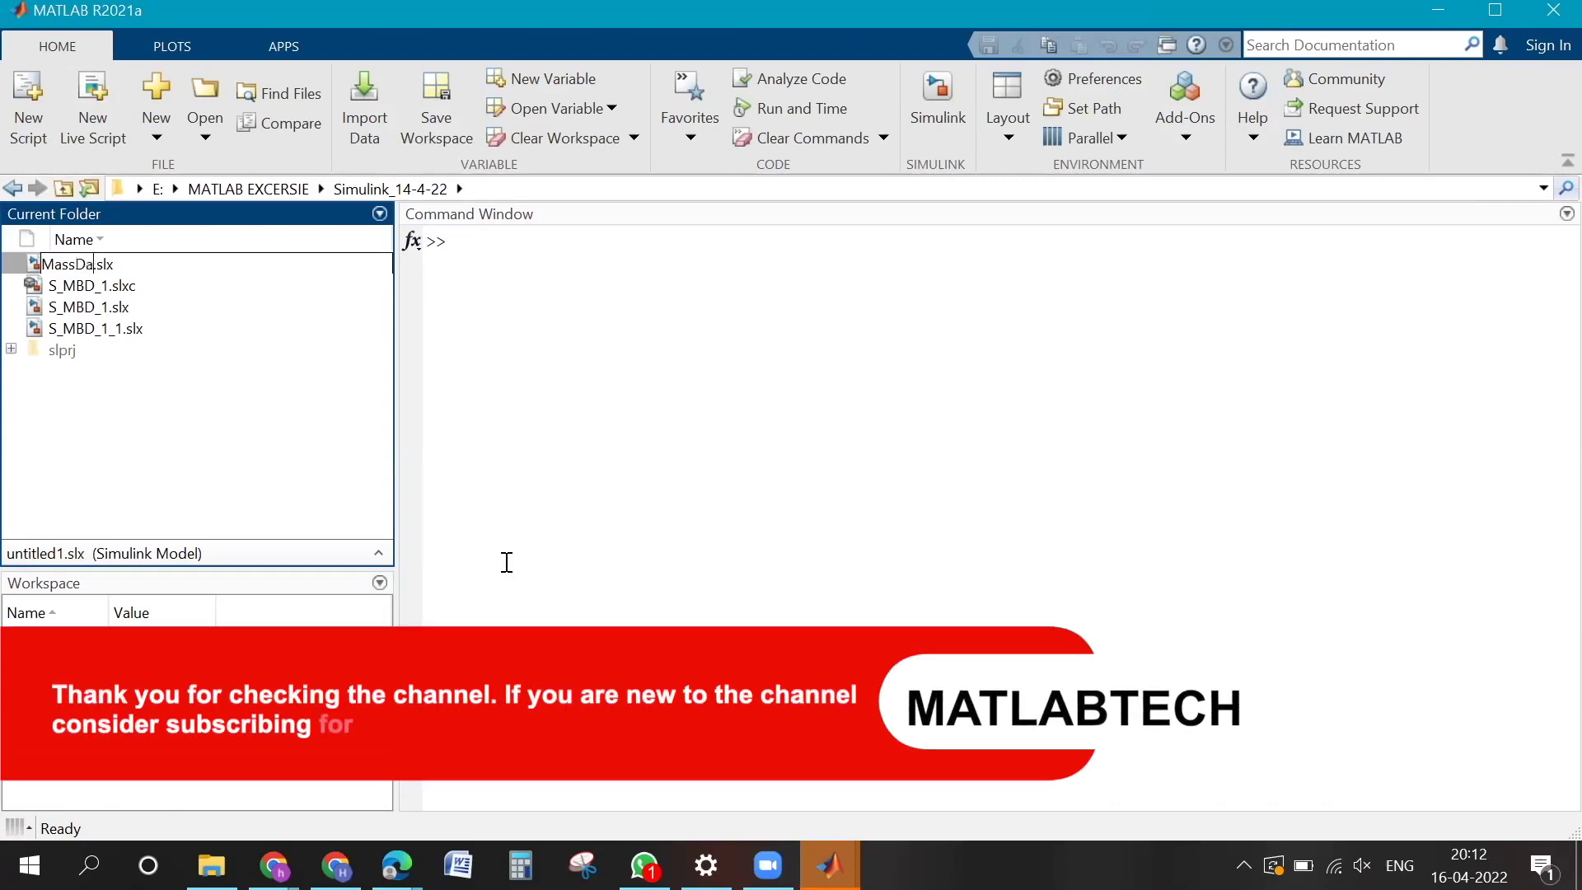
pyautogui.write('er')
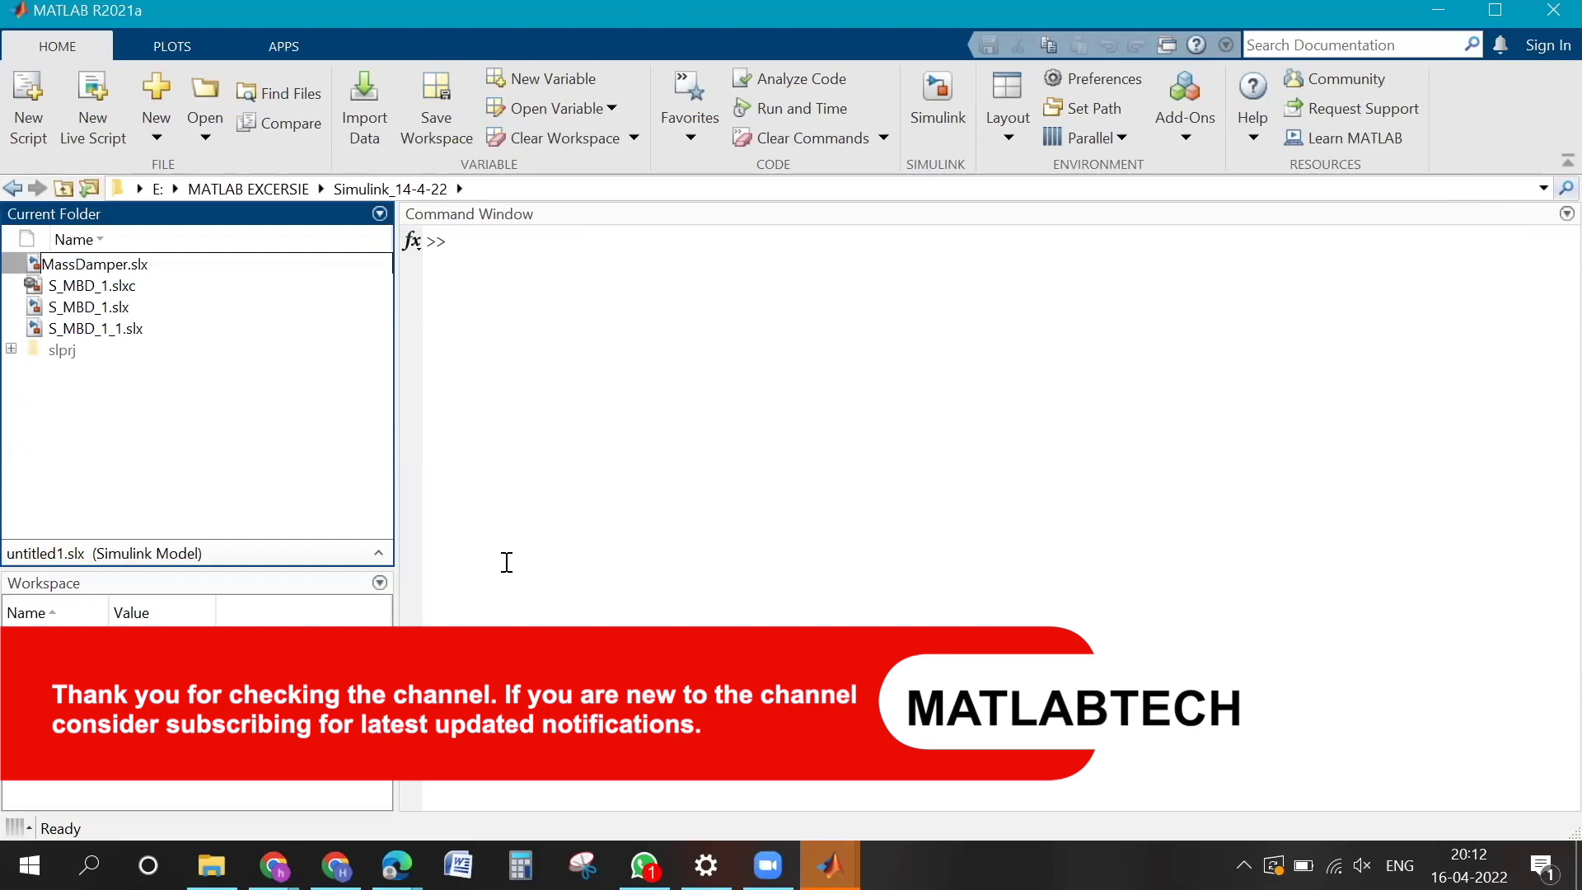
pyautogui.write('-')
pyautogui.press('BackSpace')
pyautogui.write('_')
pyautogui.press('Return')
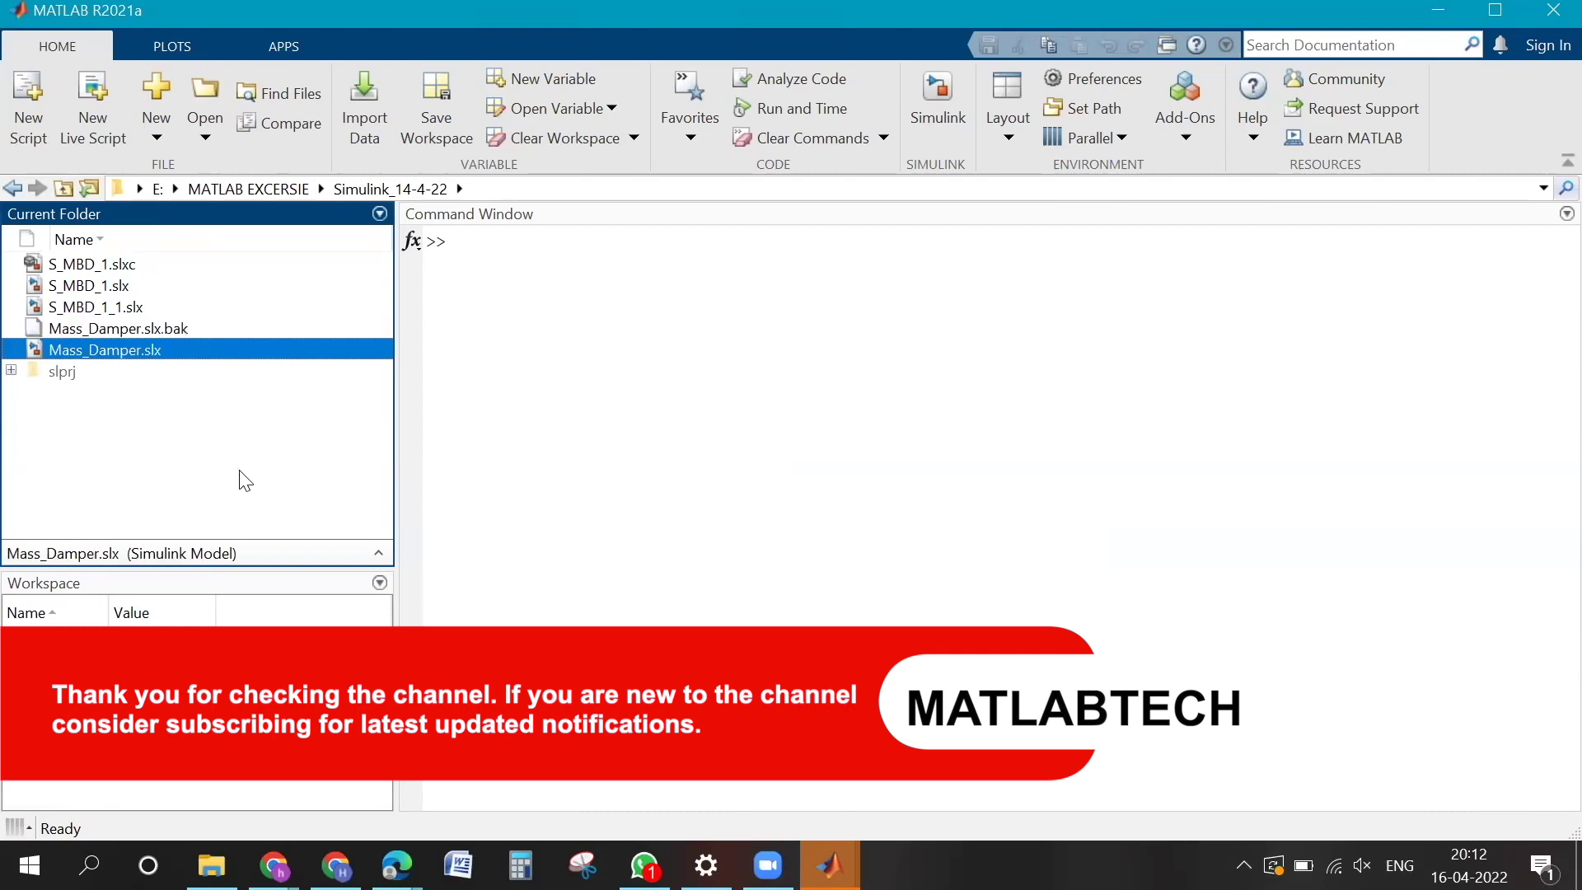
# Step: Open the Mass_Damper model in Simulink and maximize its window
pyautogui.click(109, 334)
pyautogui.doubleClick(108, 334)
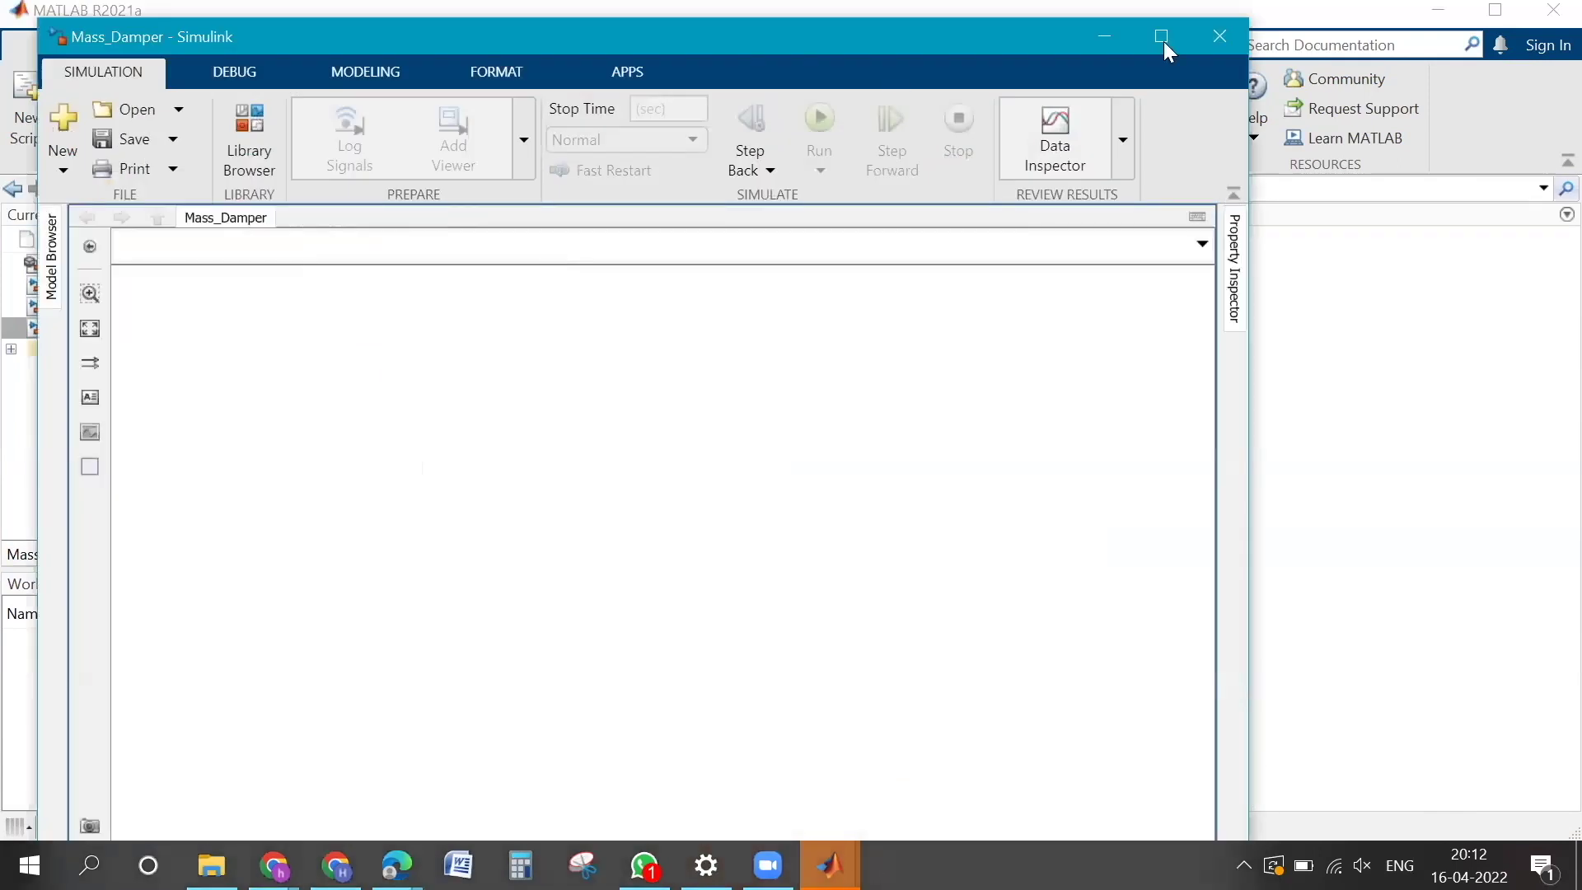
pyautogui.click(1164, 38)
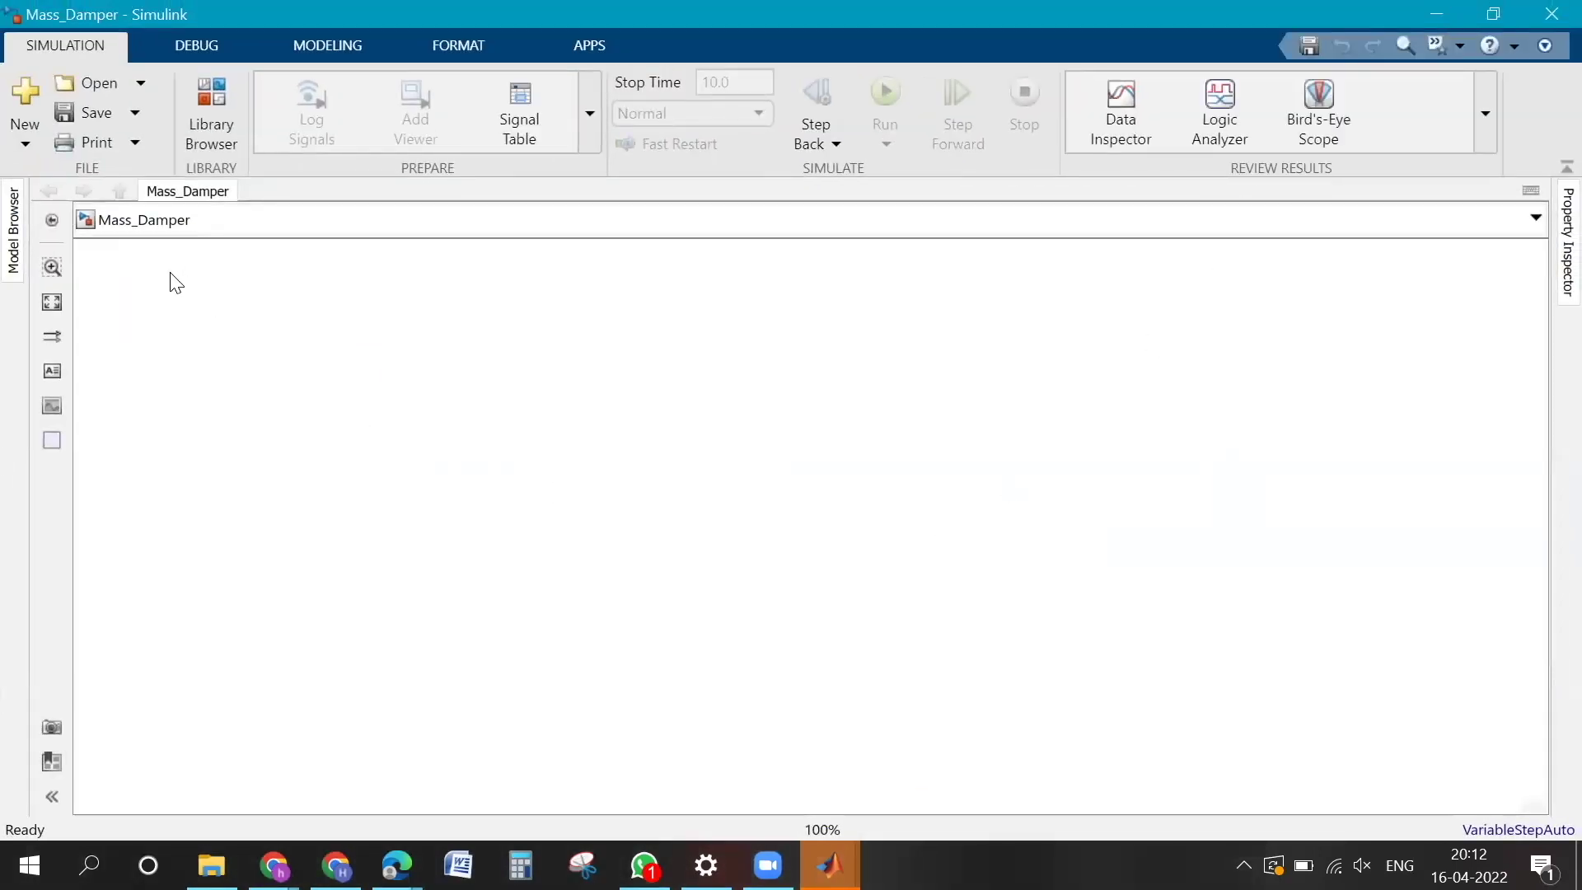
# Step: Switch to File Explorer, open the image "Mass damper system-pg1- -simulink" from Downloads, and minimize the file window
pyautogui.click(212, 865)
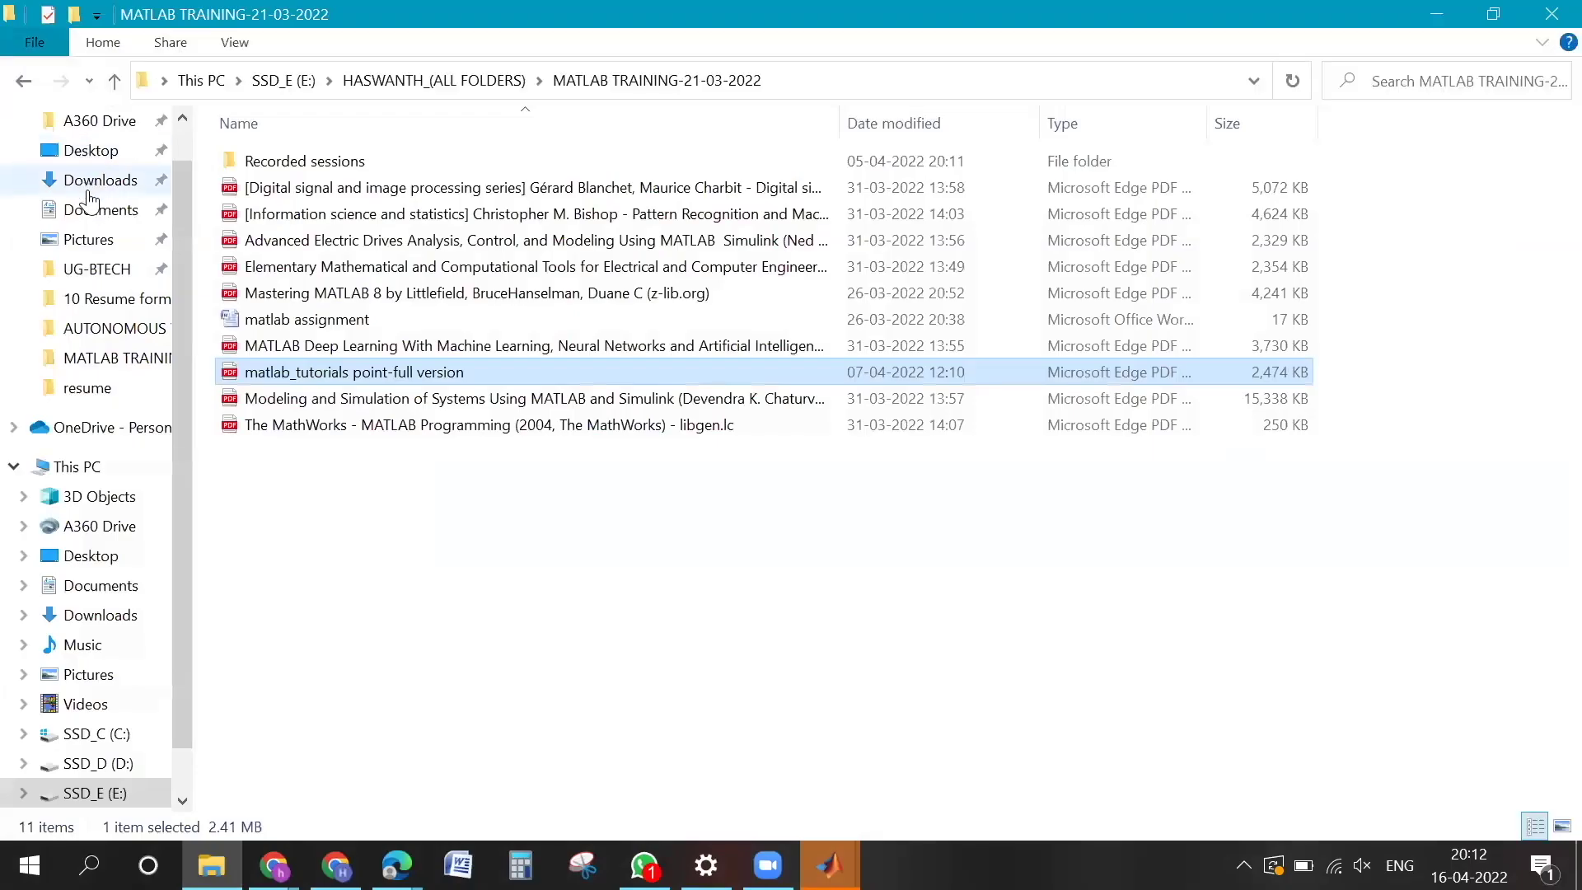
pyautogui.click(92, 179)
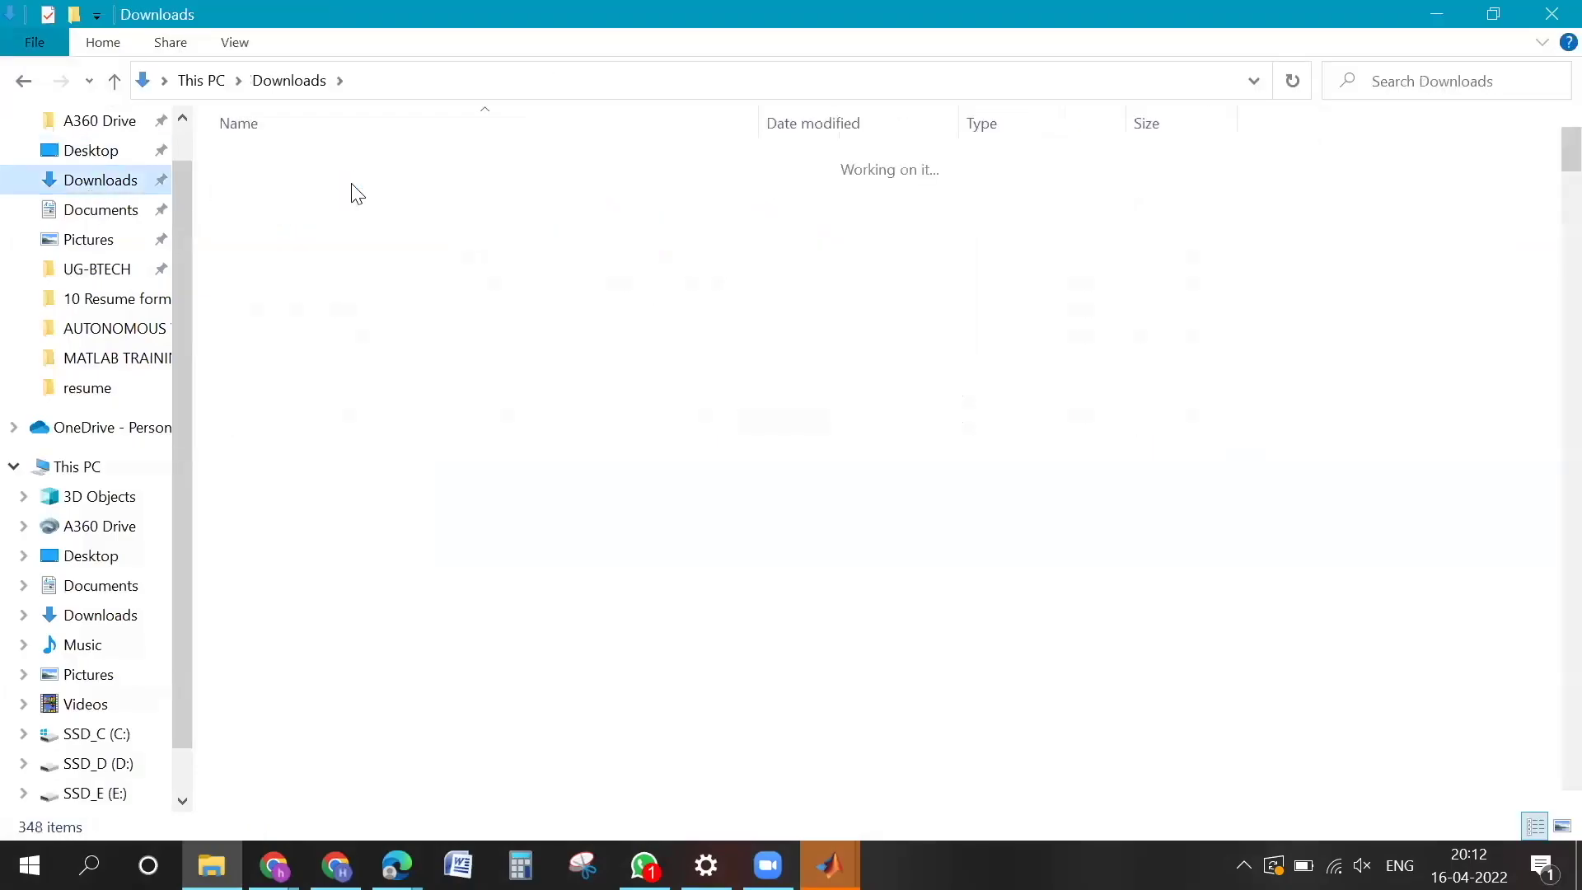
pyautogui.click(480, 223)
pyautogui.doubleClick(481, 222)
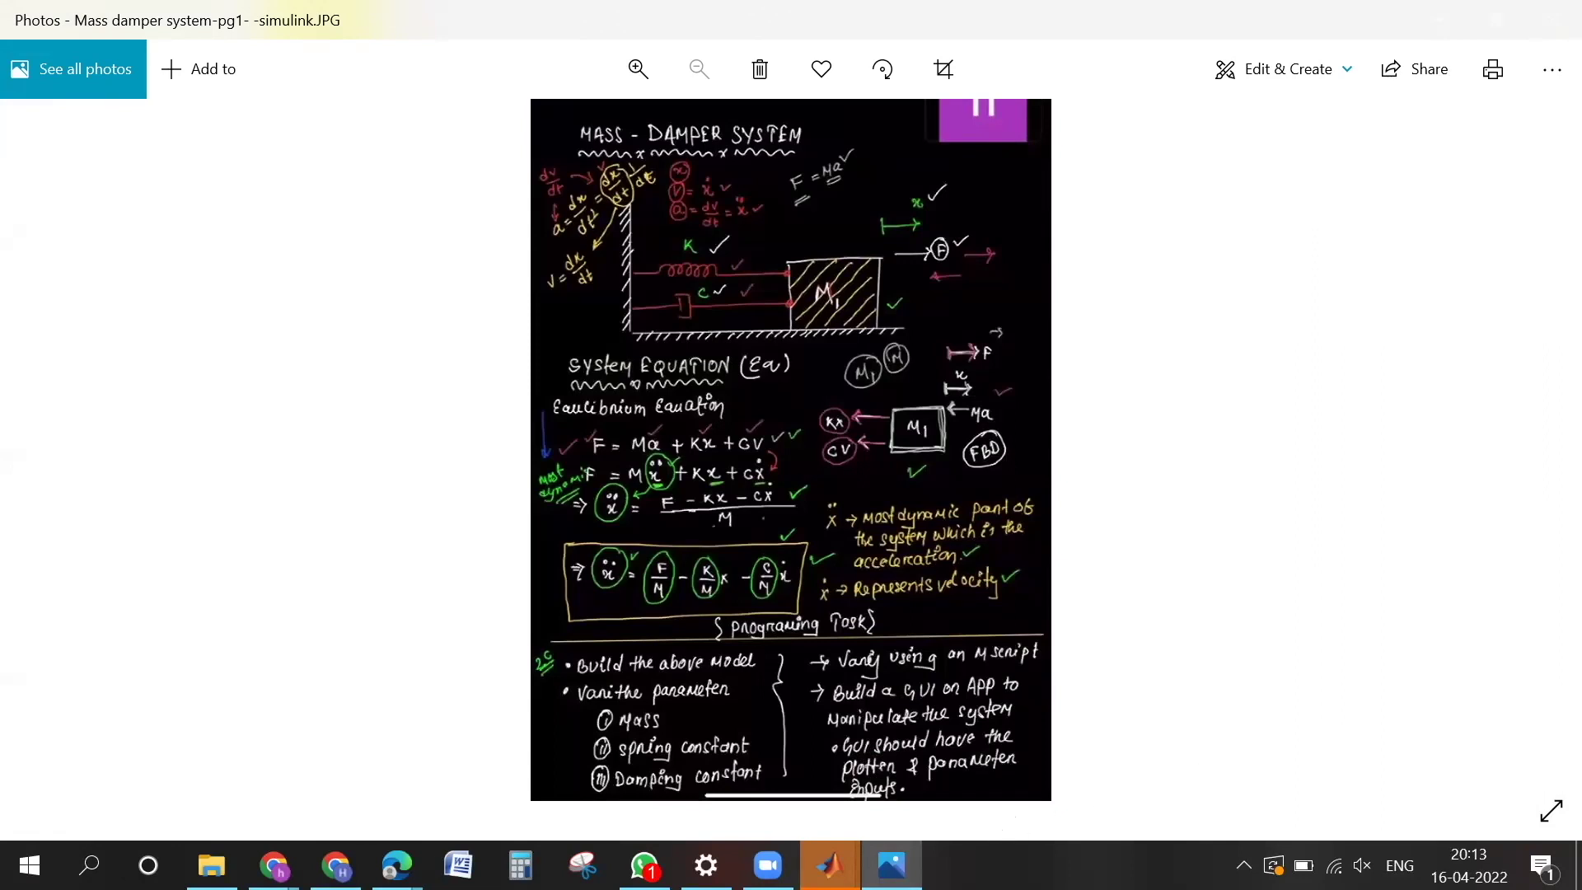
pyautogui.click(892, 866)
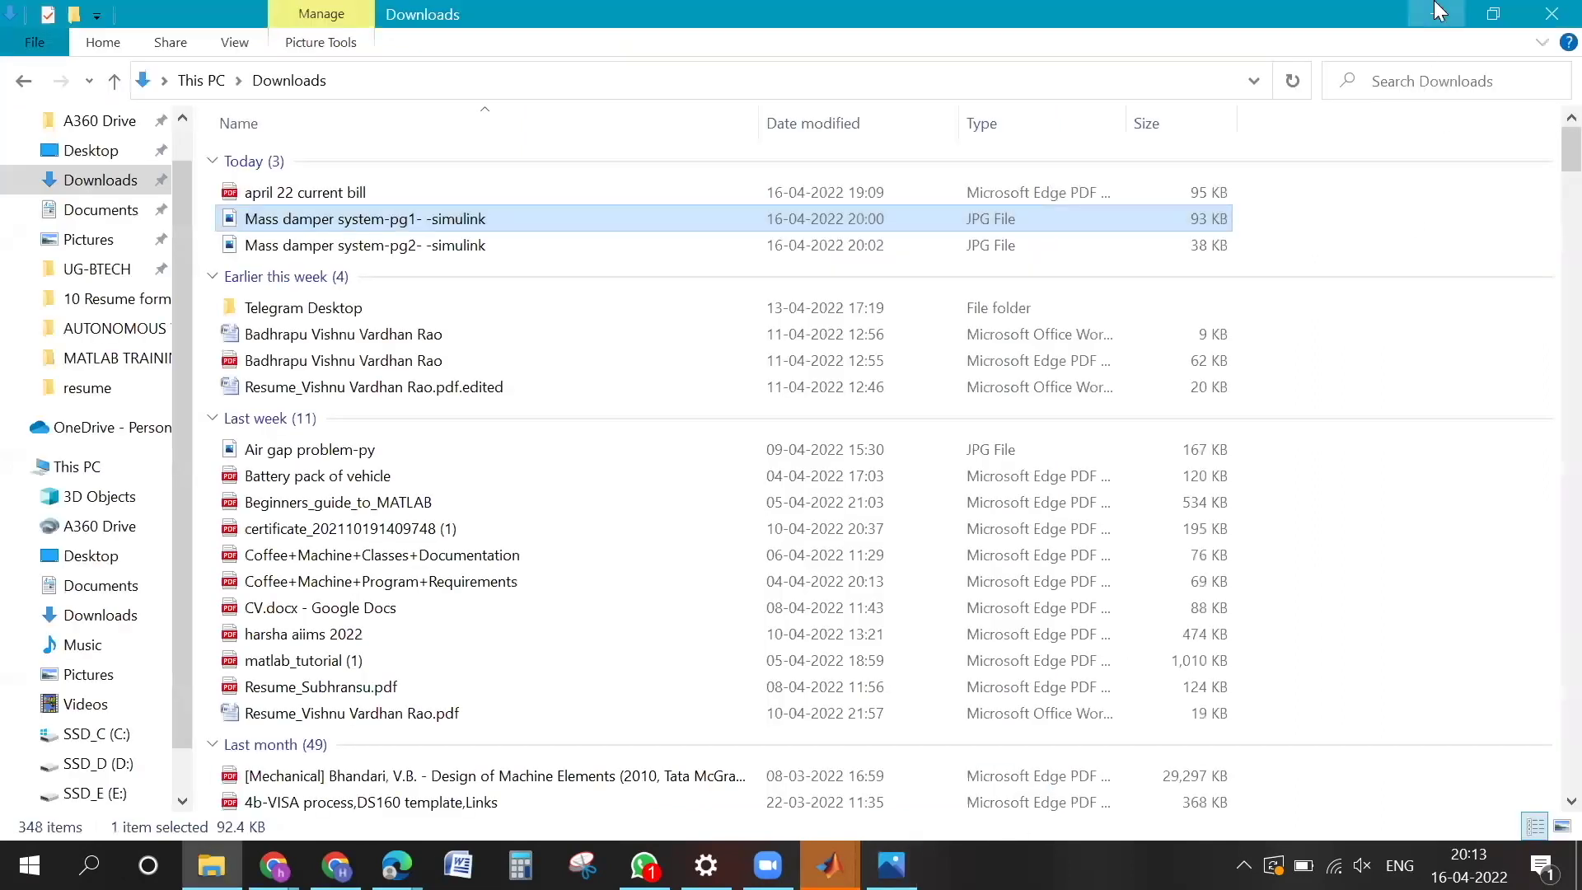
pyautogui.click(1439, 11)
pyautogui.click(892, 865)
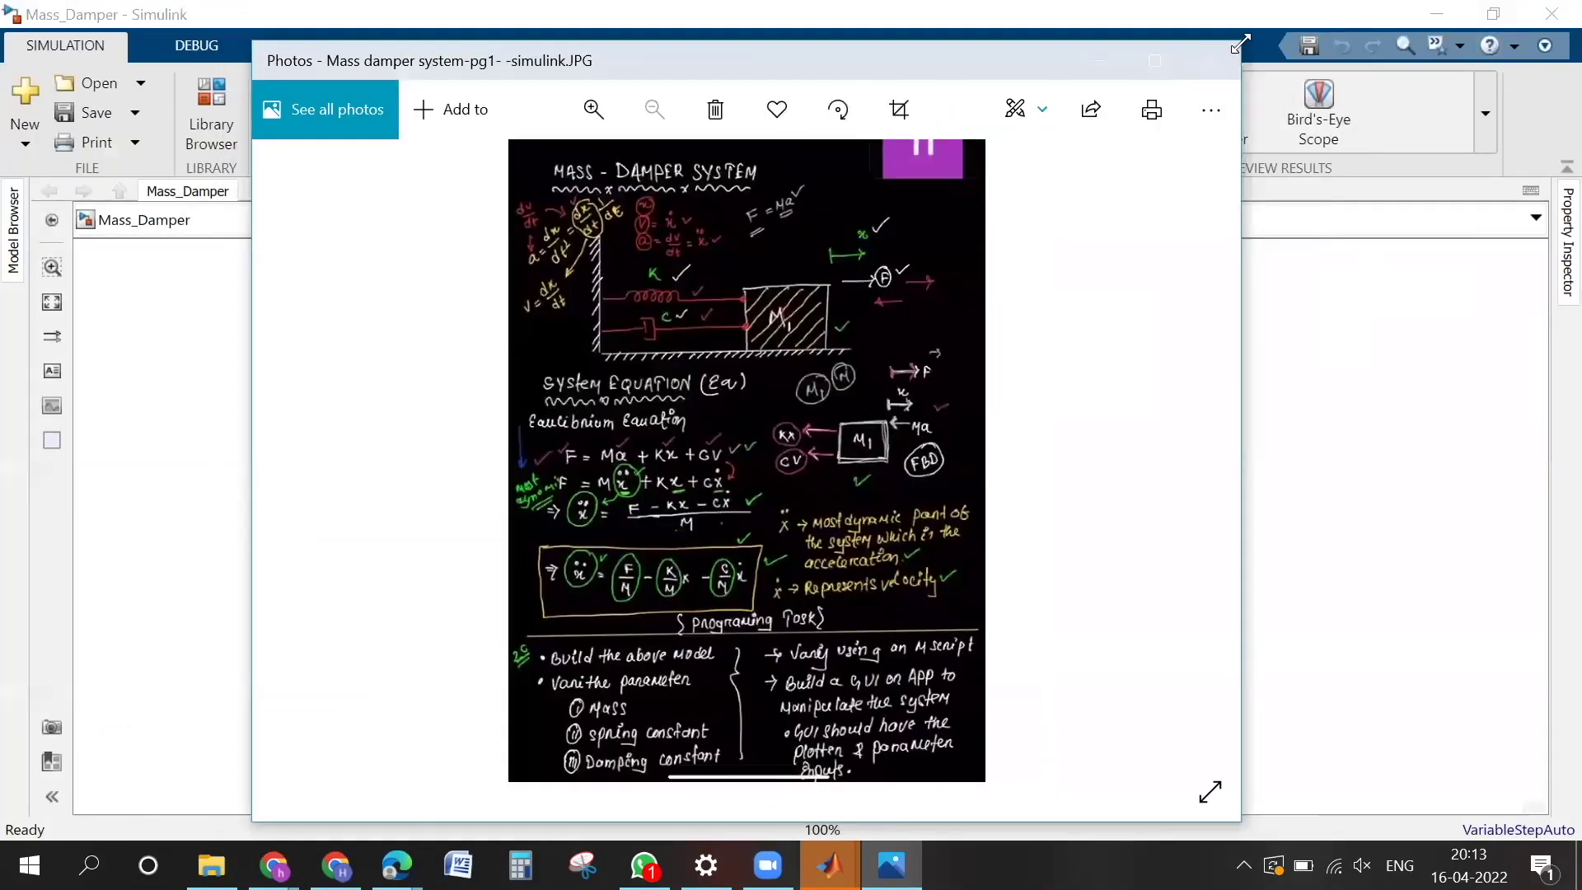
pyautogui.moveTo(1242, 45); pyautogui.dragTo(916, 364)
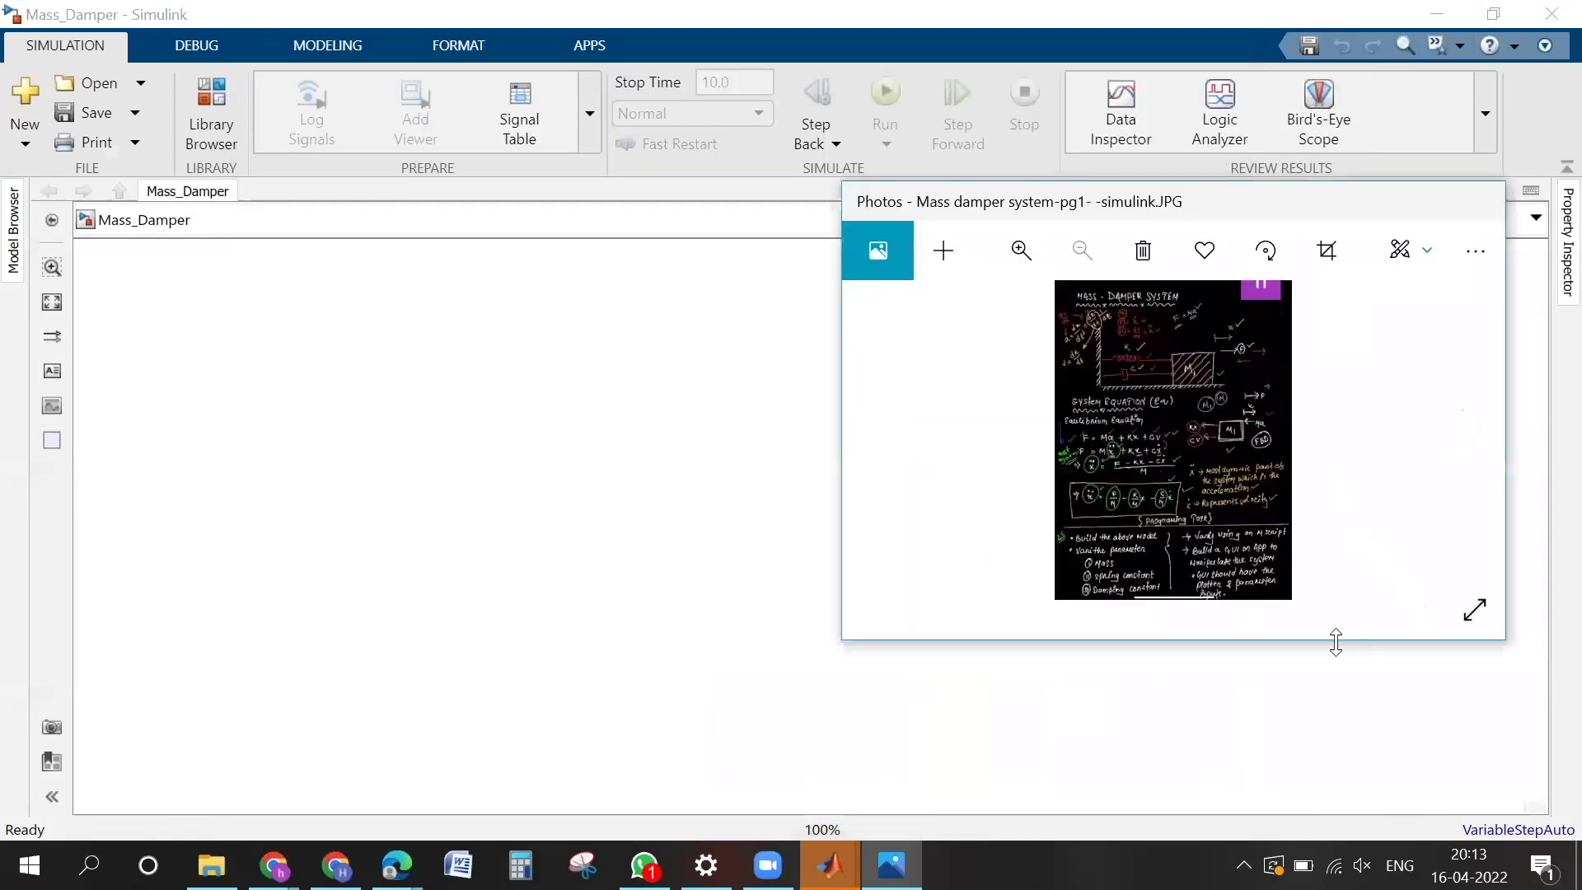
pyautogui.moveTo(1336, 642); pyautogui.dragTo(1337, 824)
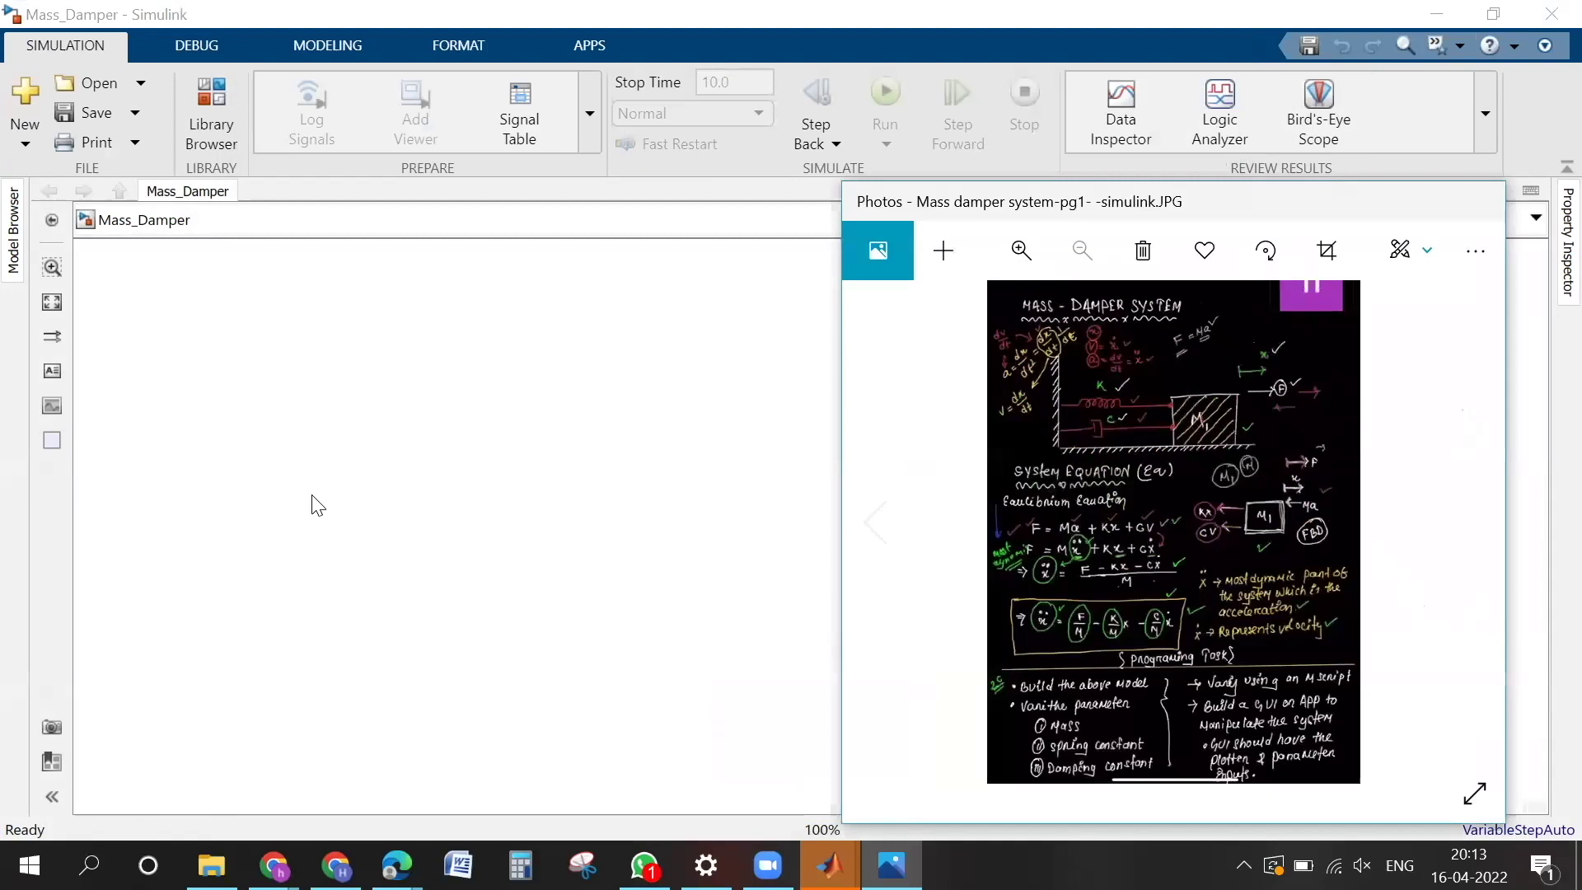
# Step: Arrange the Mass_Damper model and the mass-damper notes image side by side, each filling half of the screen
pyautogui.click(335, 375)
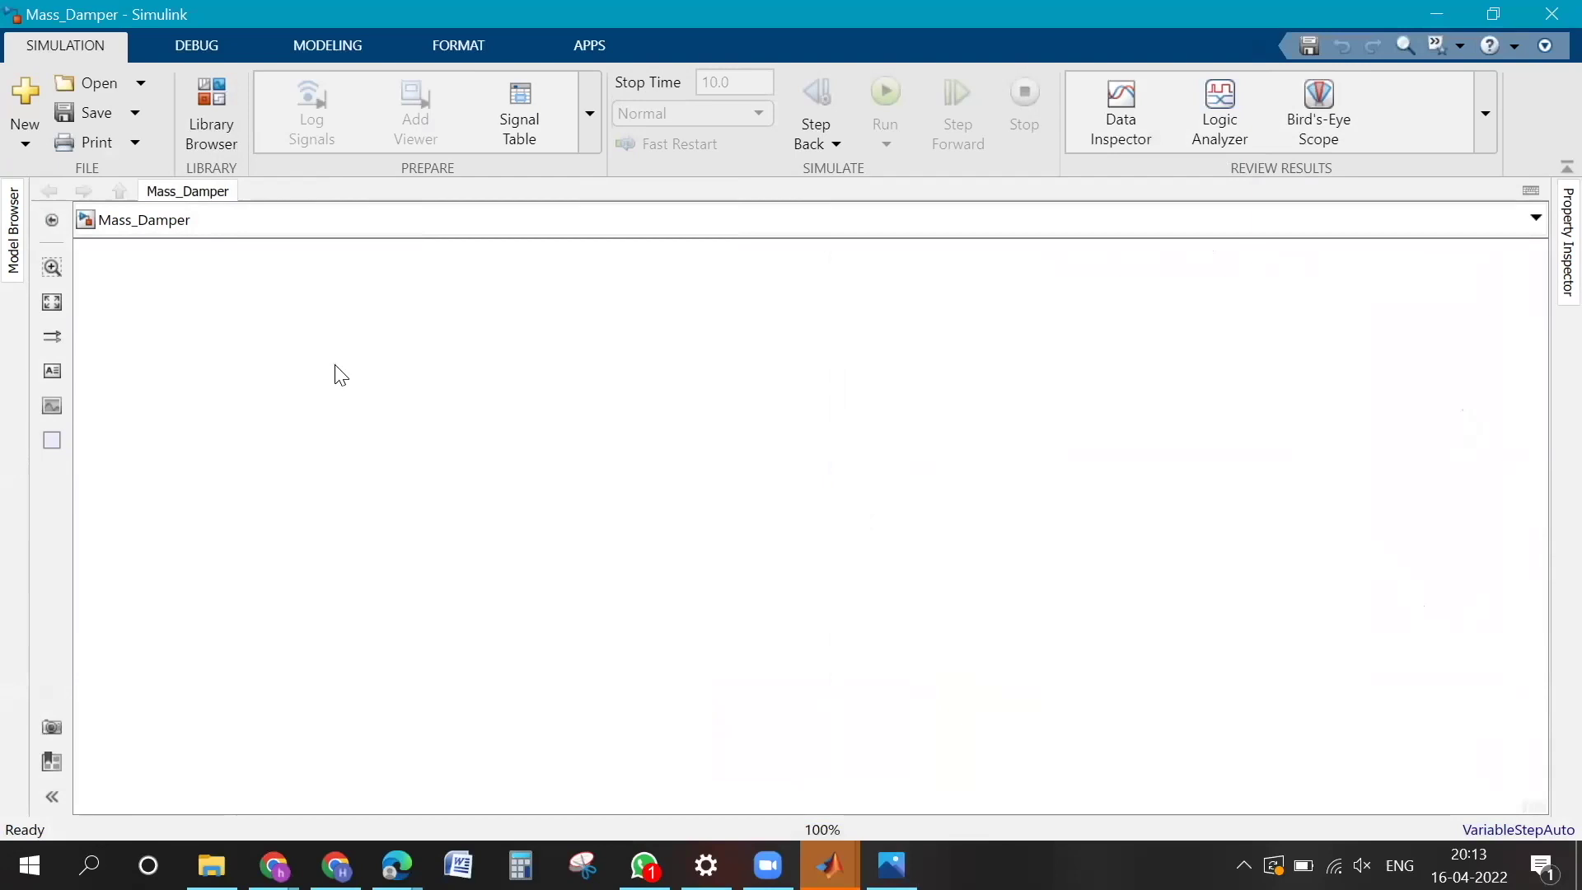
pyautogui.press('super+Right')
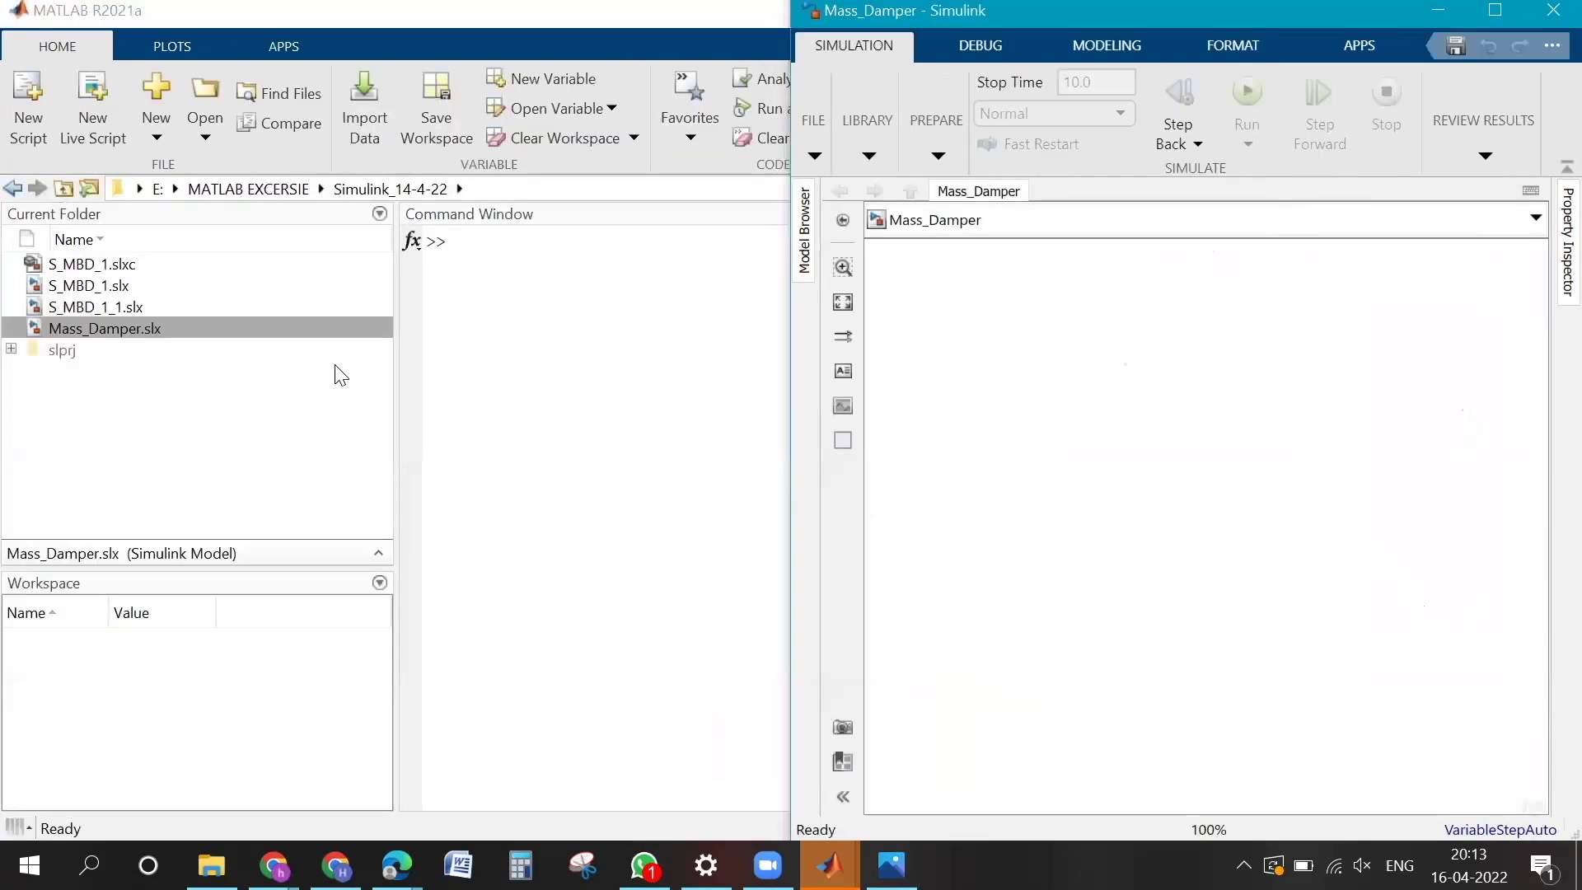
pyautogui.press('super+Left')
pyautogui.press('super+Left')
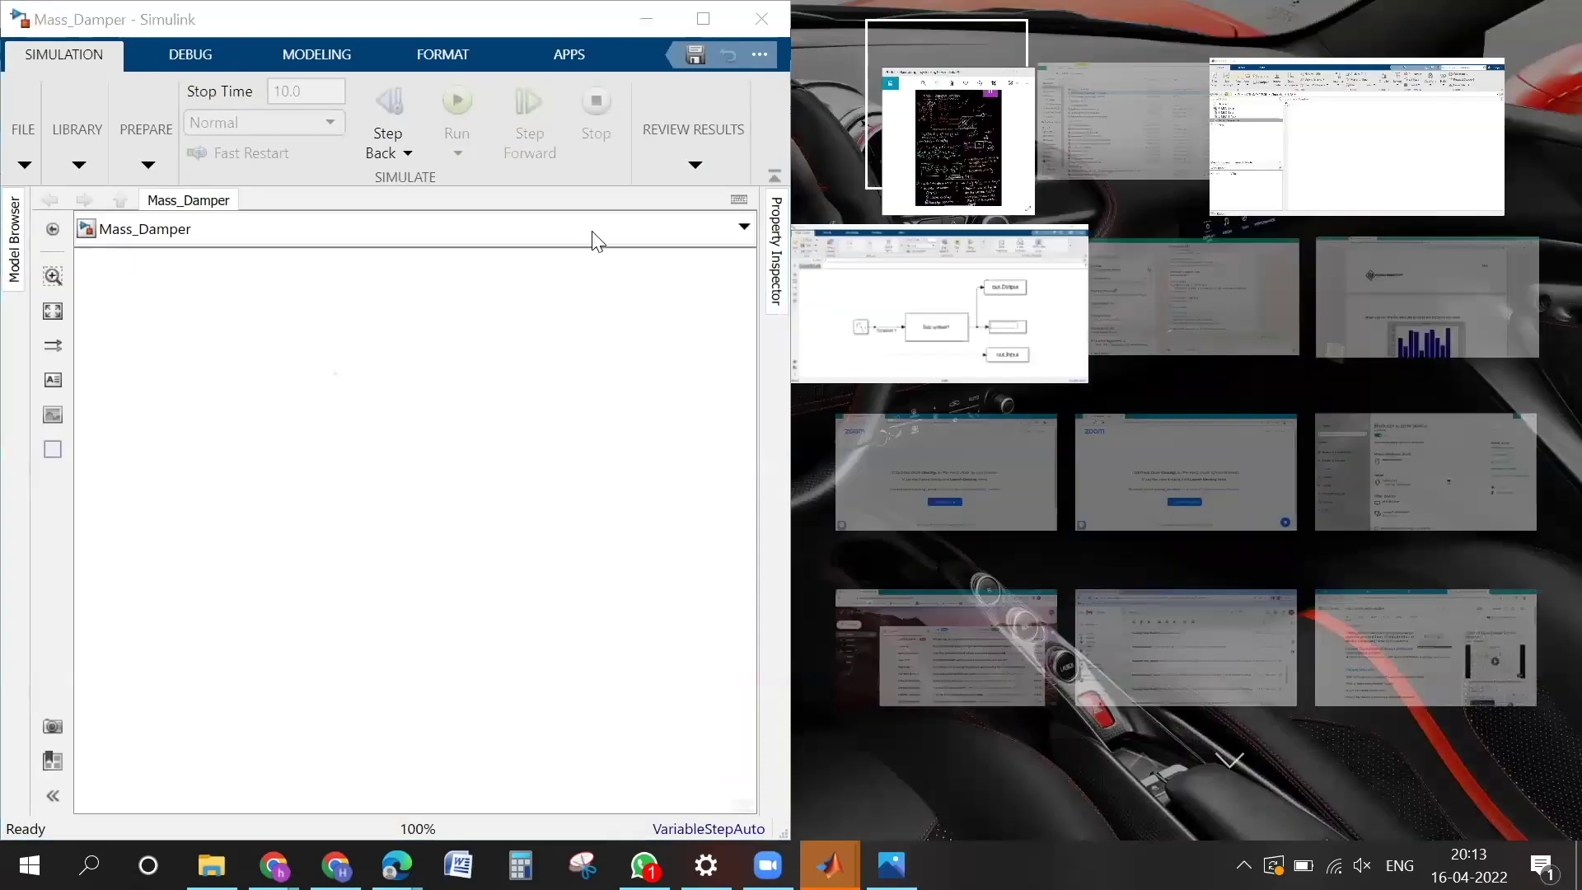
pyautogui.click(932, 86)
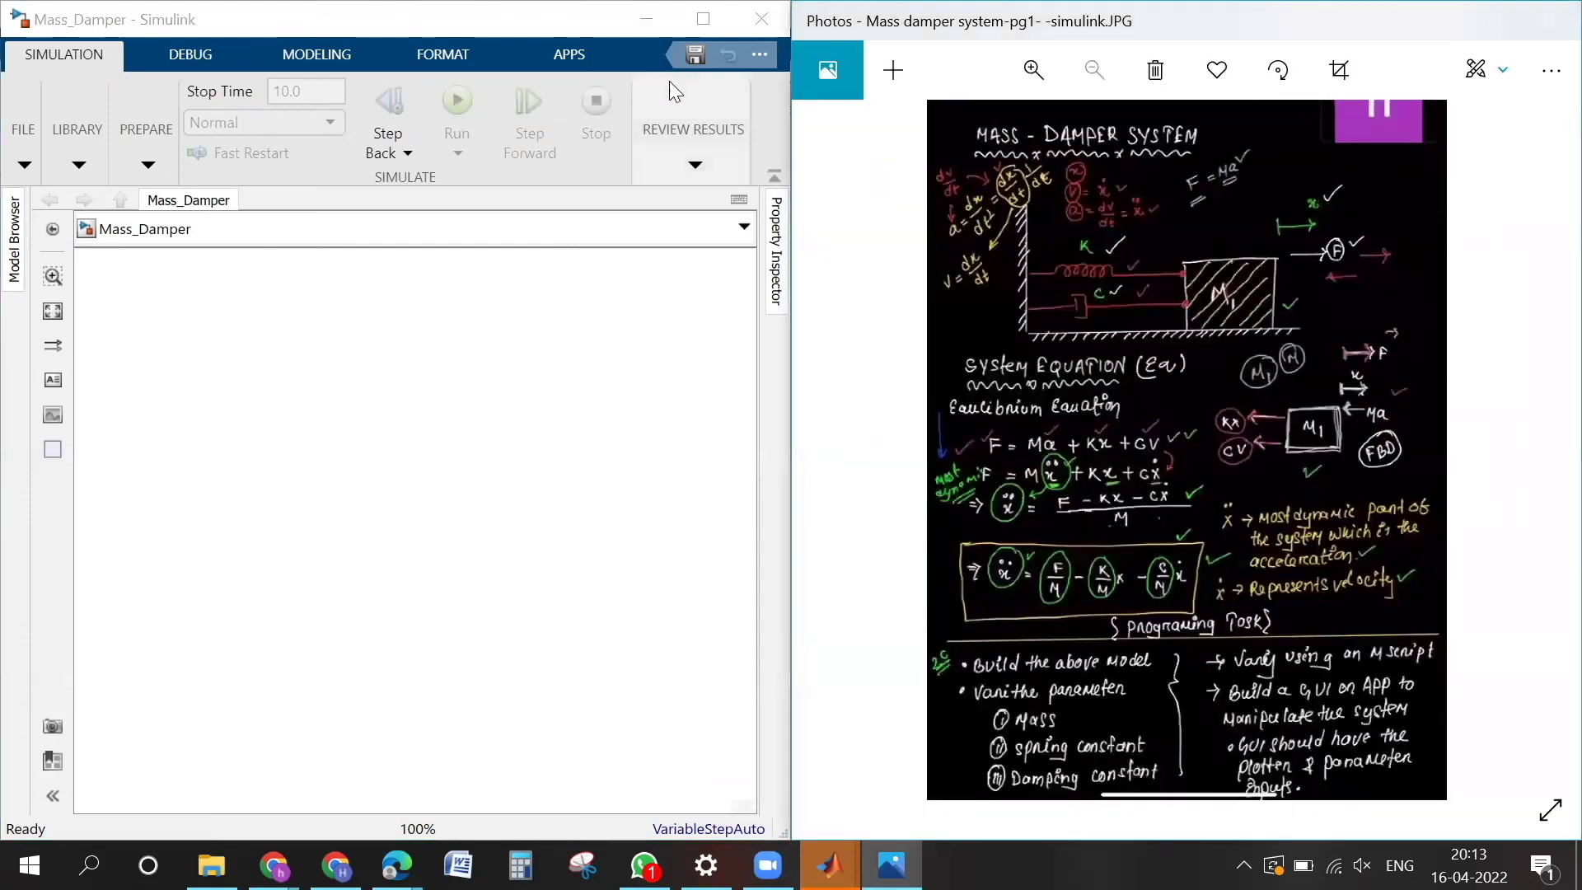
pyautogui.press('super+Up')
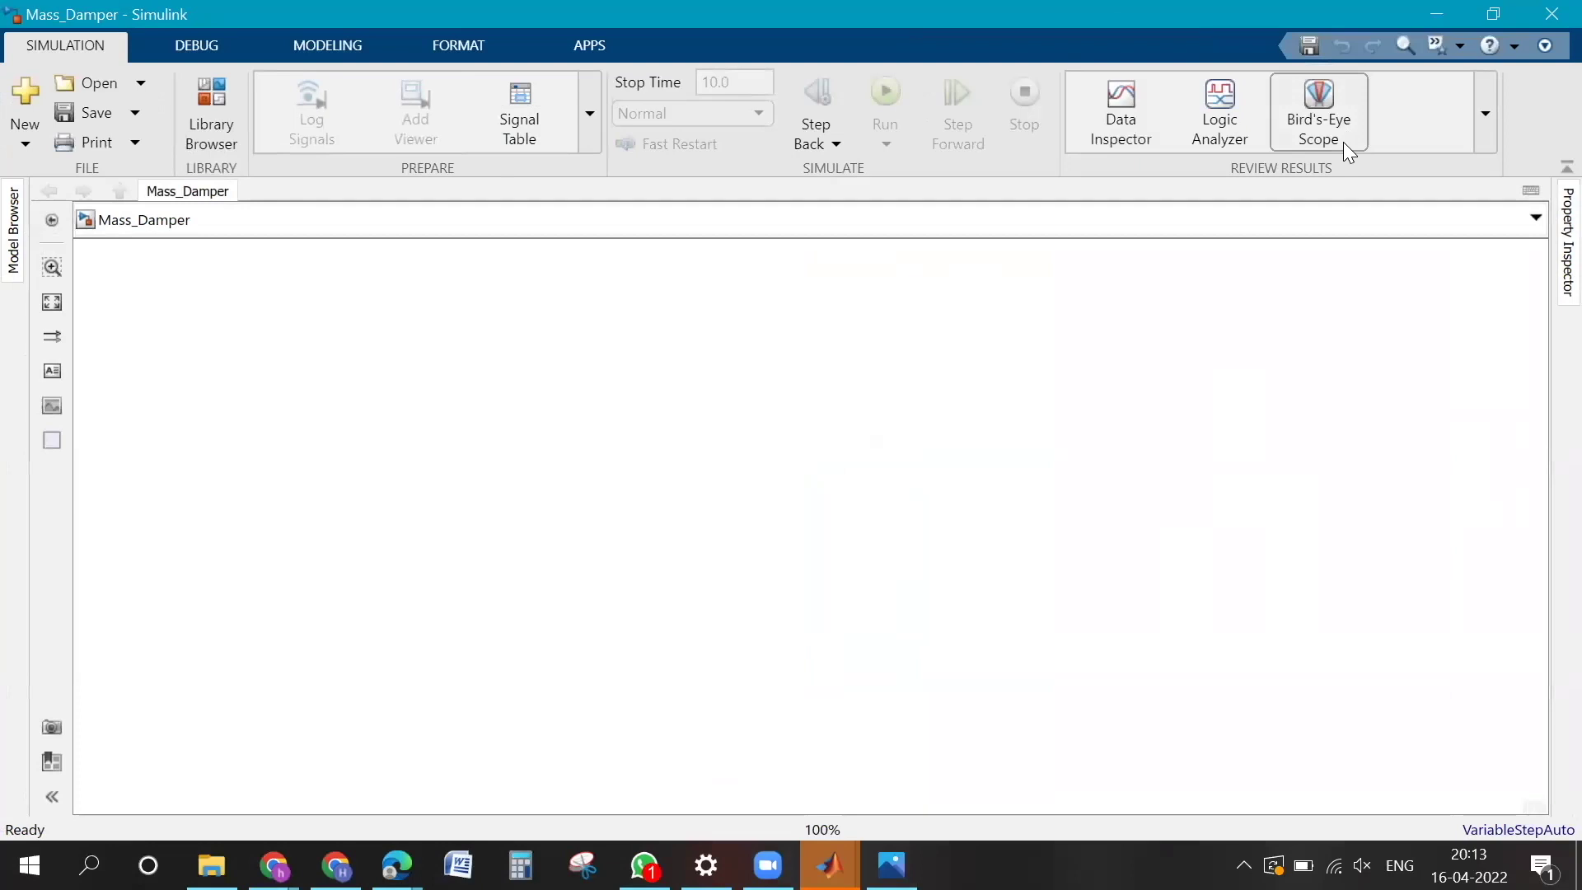
pyautogui.press('super+Down')
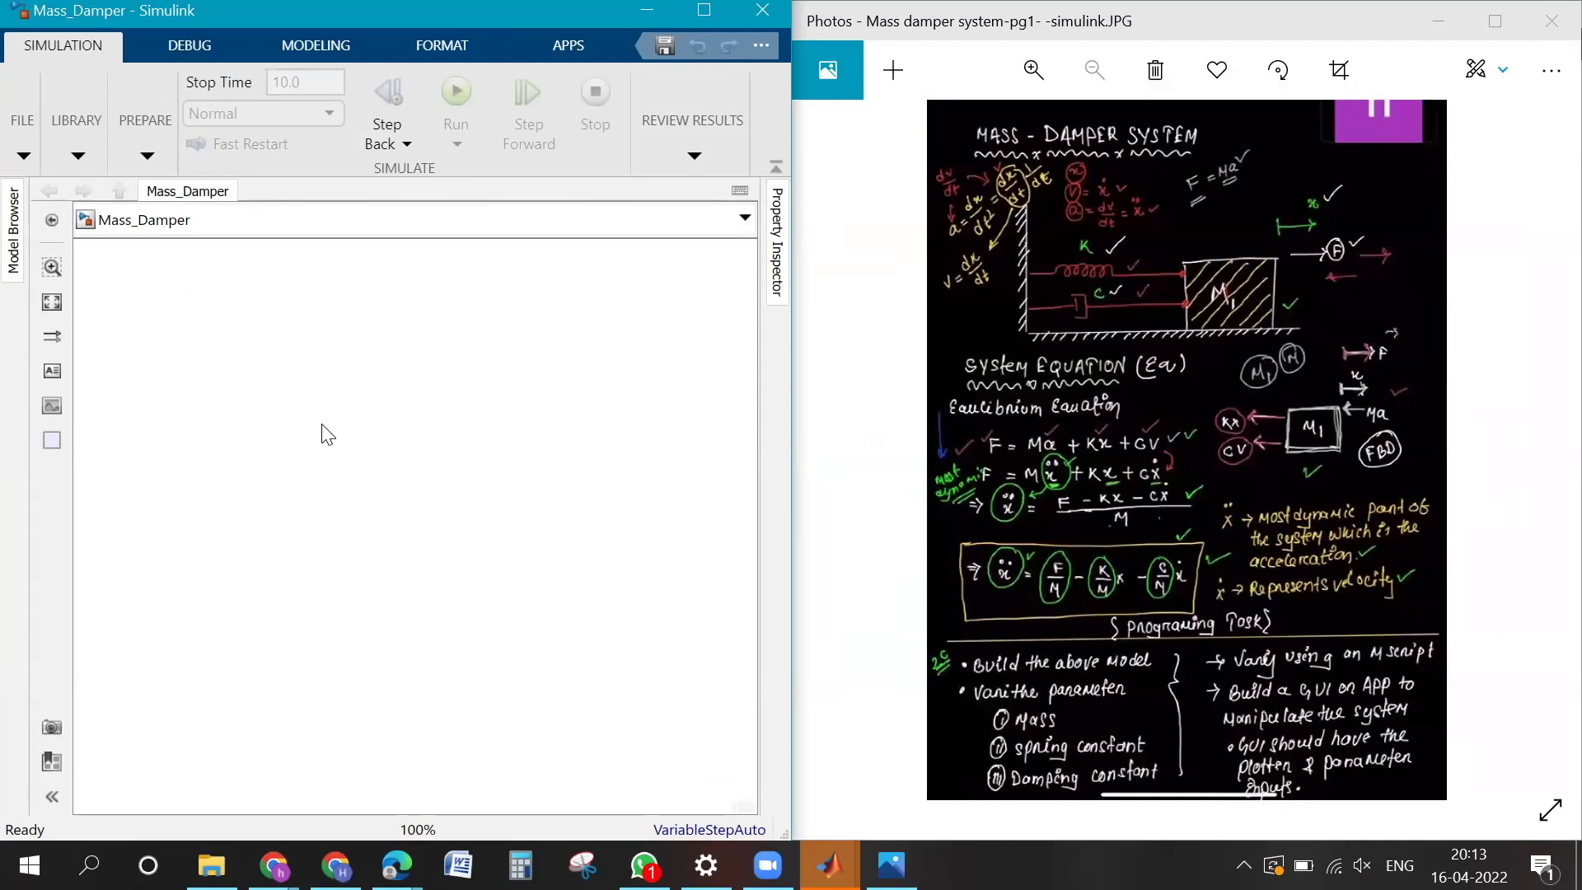
# Step: Insert a Gain block into the upper part of the empty Mass_Damper canvas
pyautogui.write('gain')
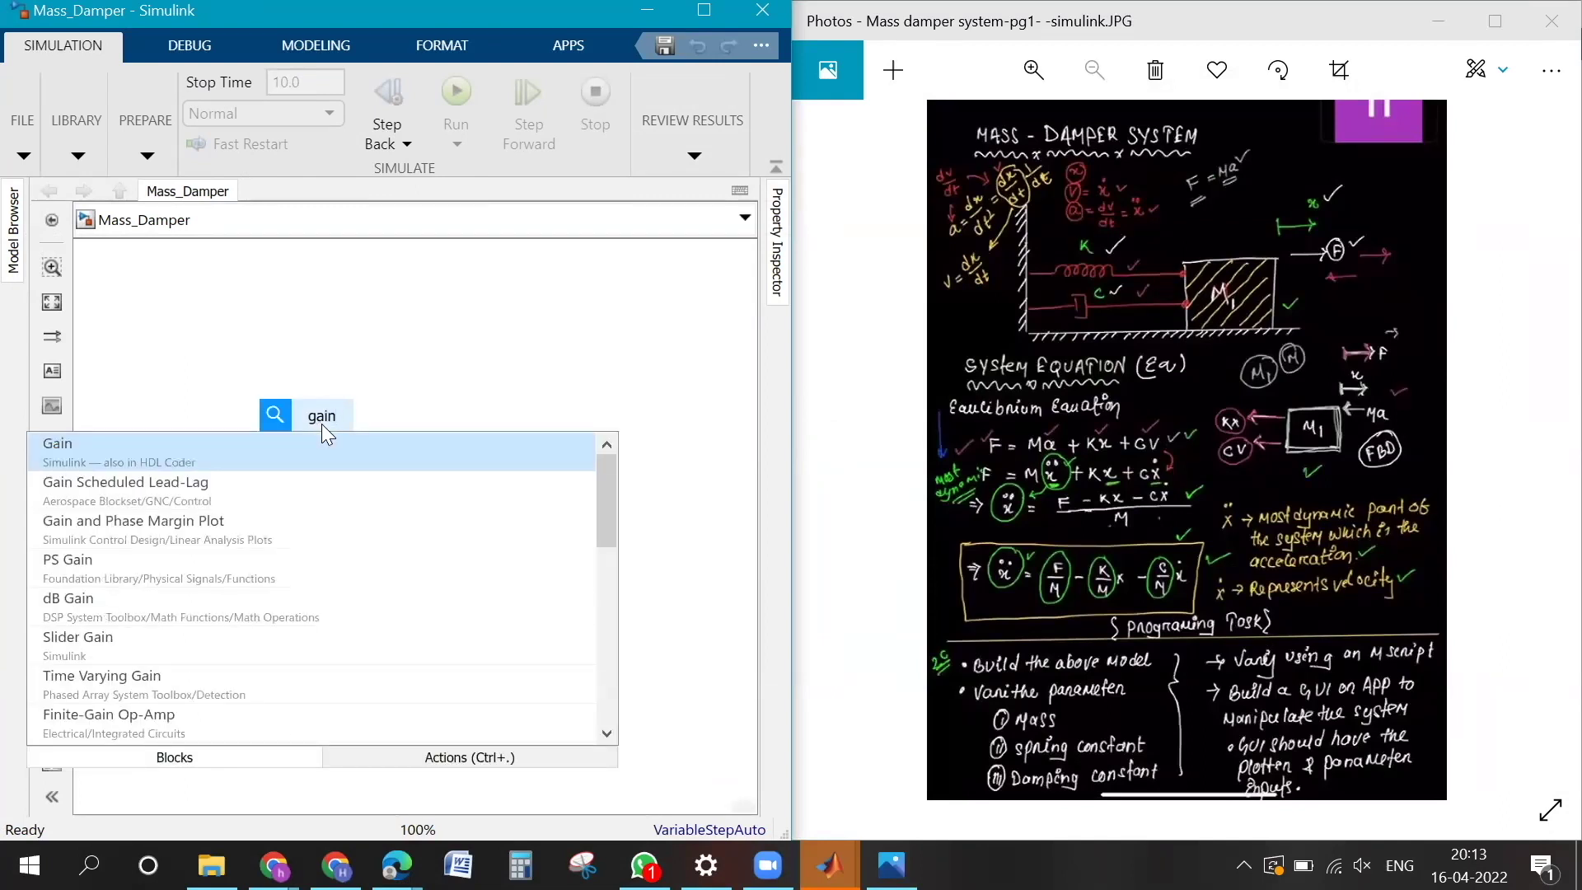
pyautogui.click(119, 454)
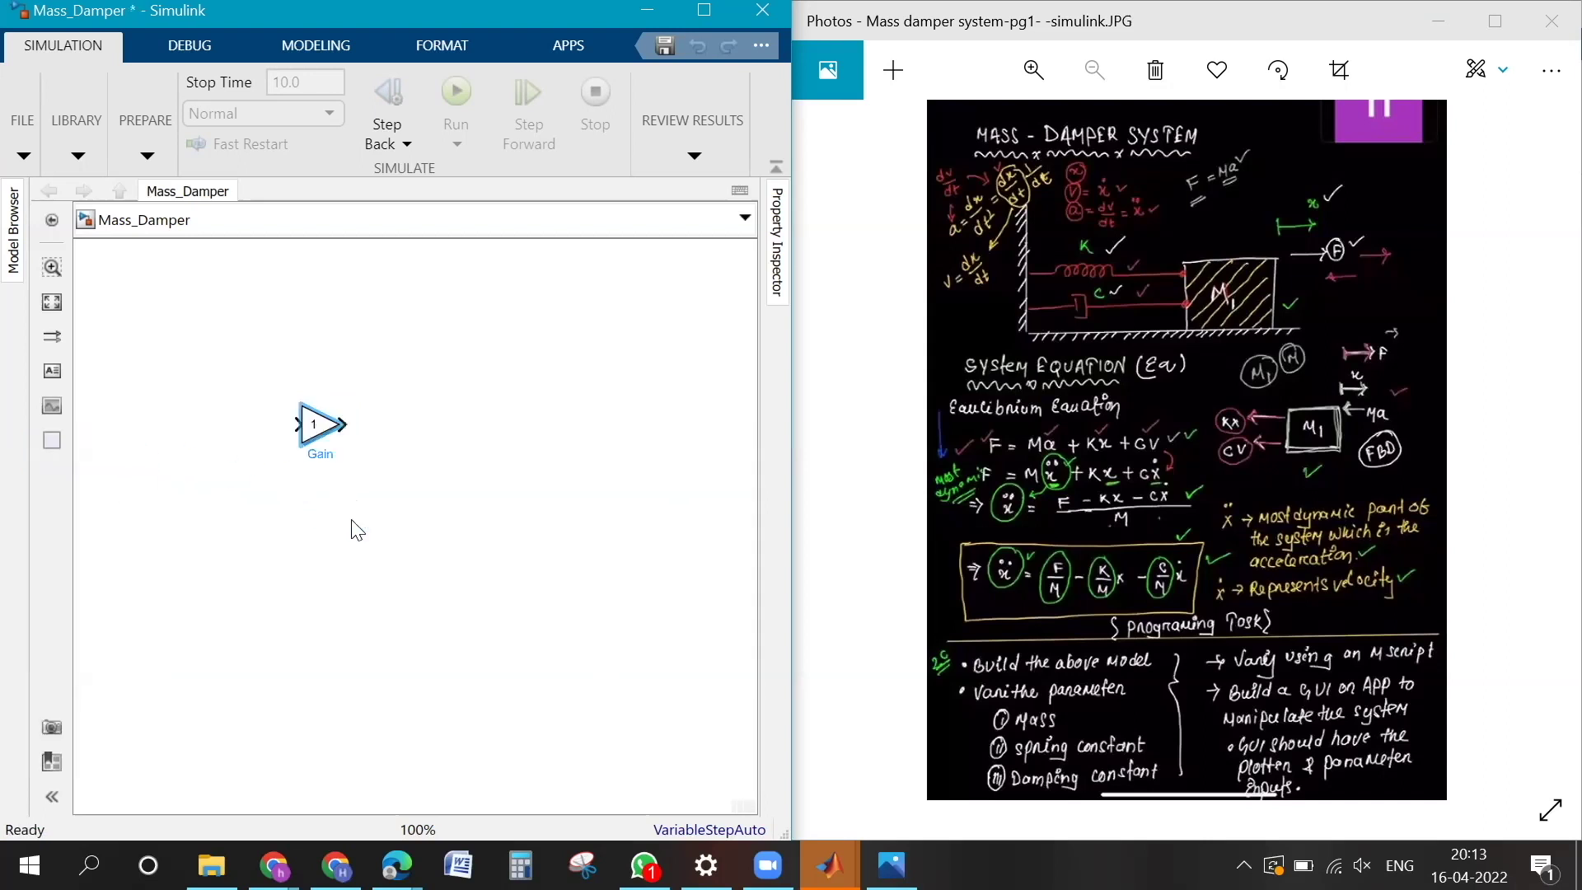
pyautogui.click(342, 424)
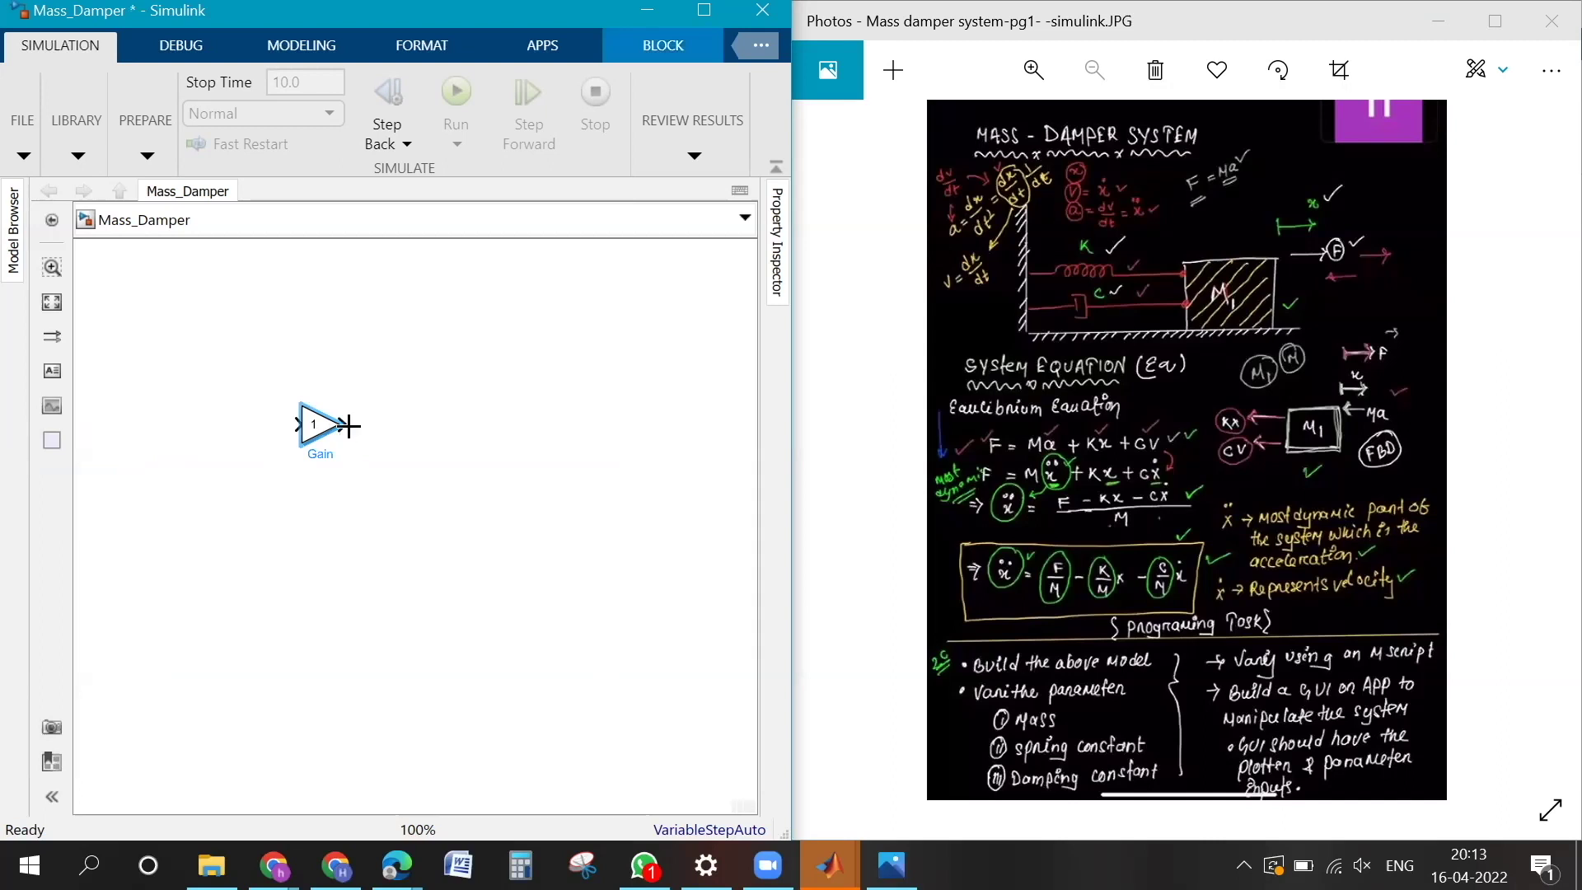
# Step: Insert a two-input Add block below and to the right of the Gain block
pyautogui.click(446, 560)
pyautogui.write('a')
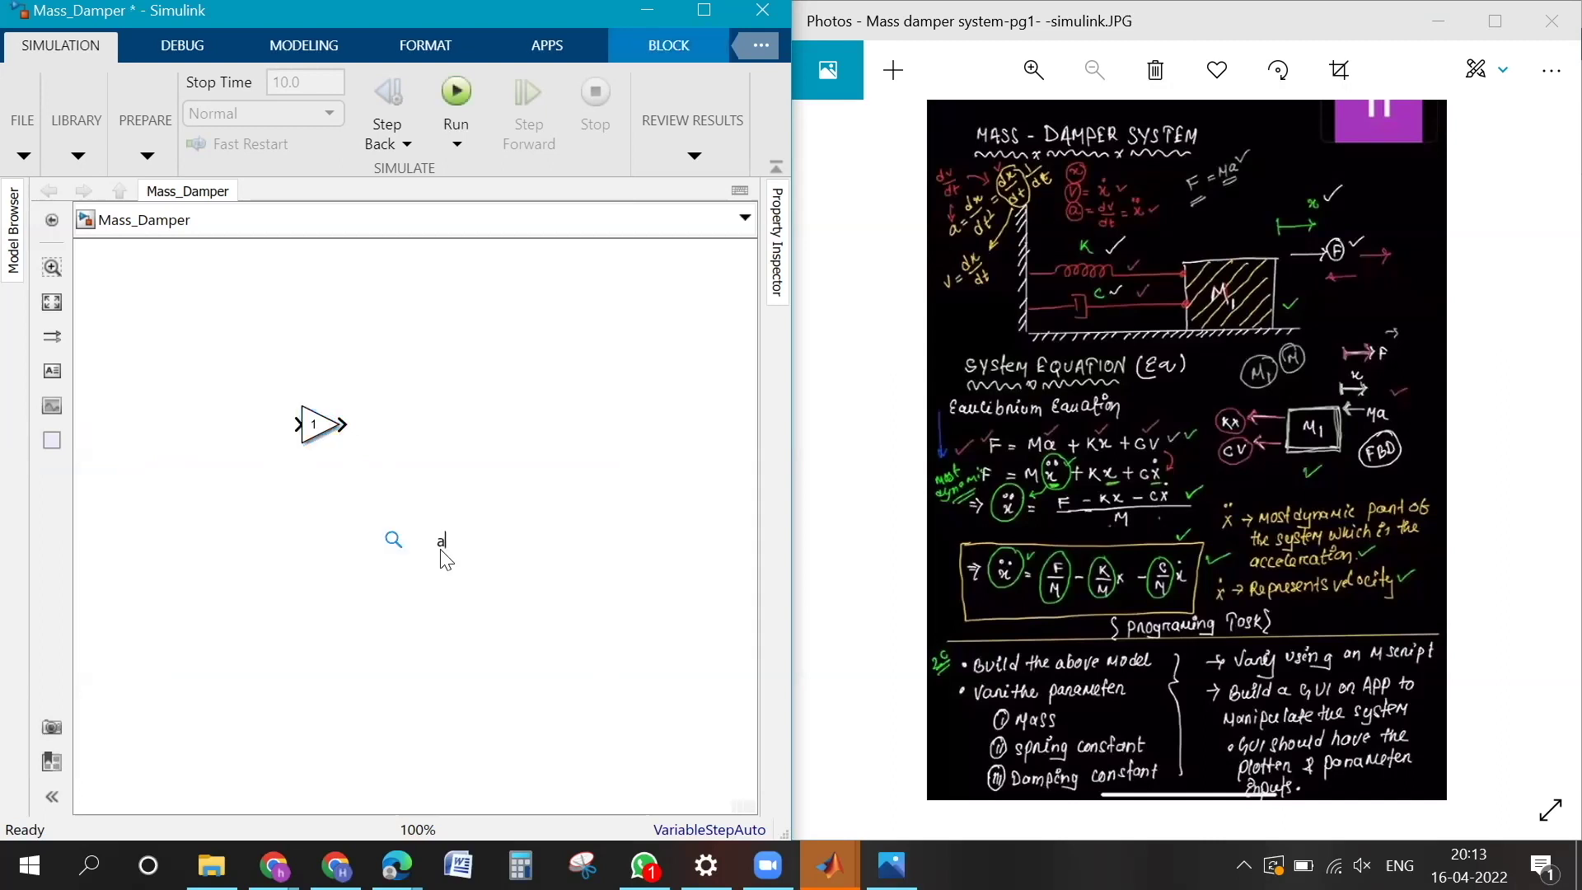
pyautogui.write('dd')
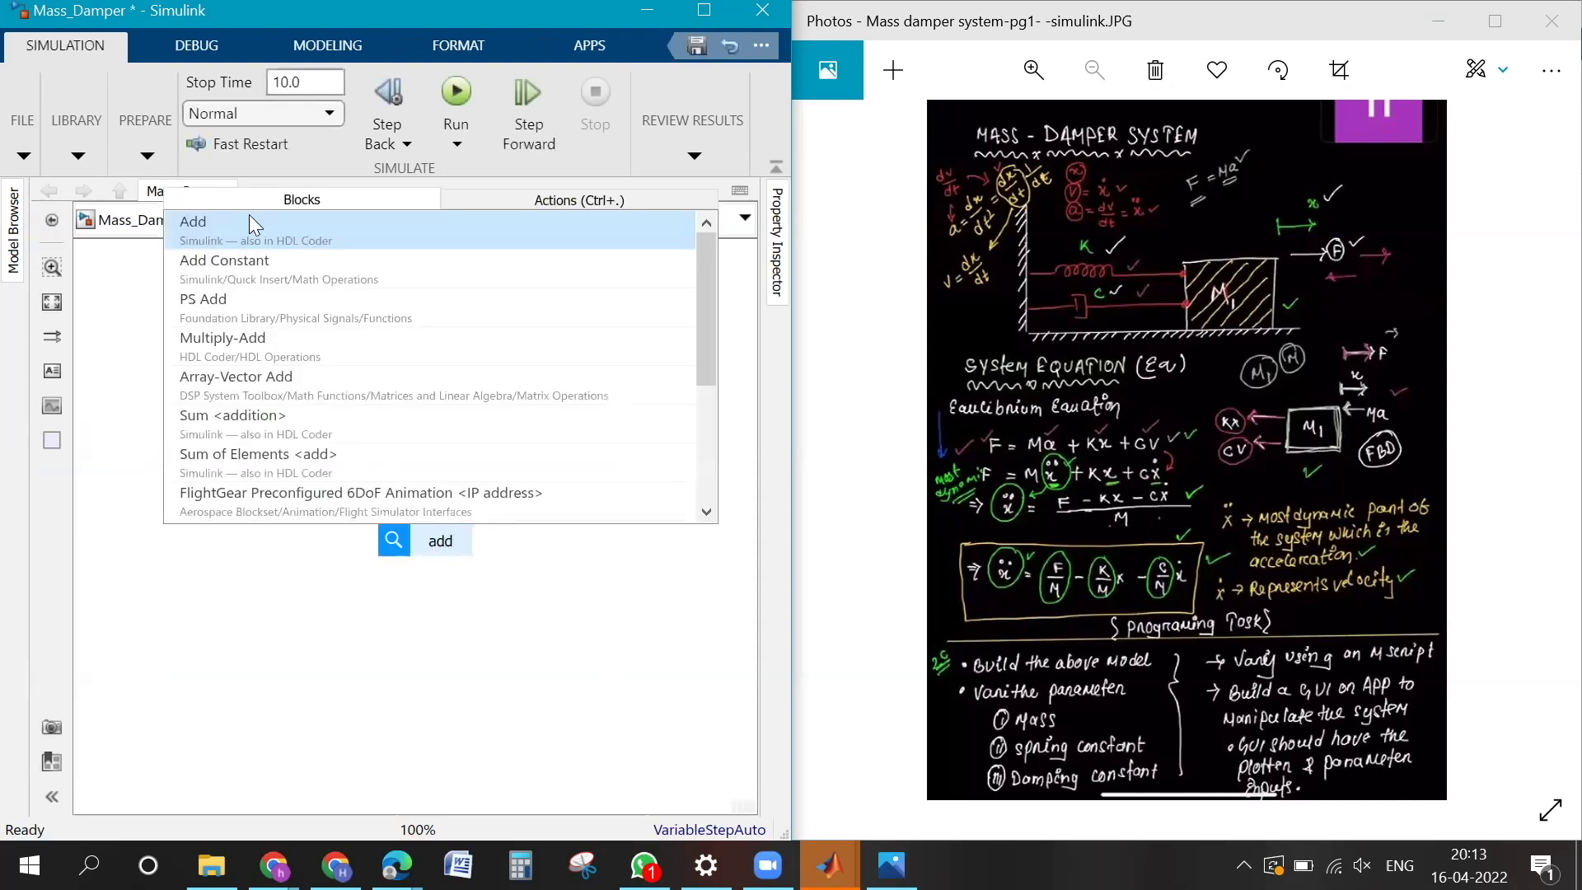
pyautogui.click(362, 224)
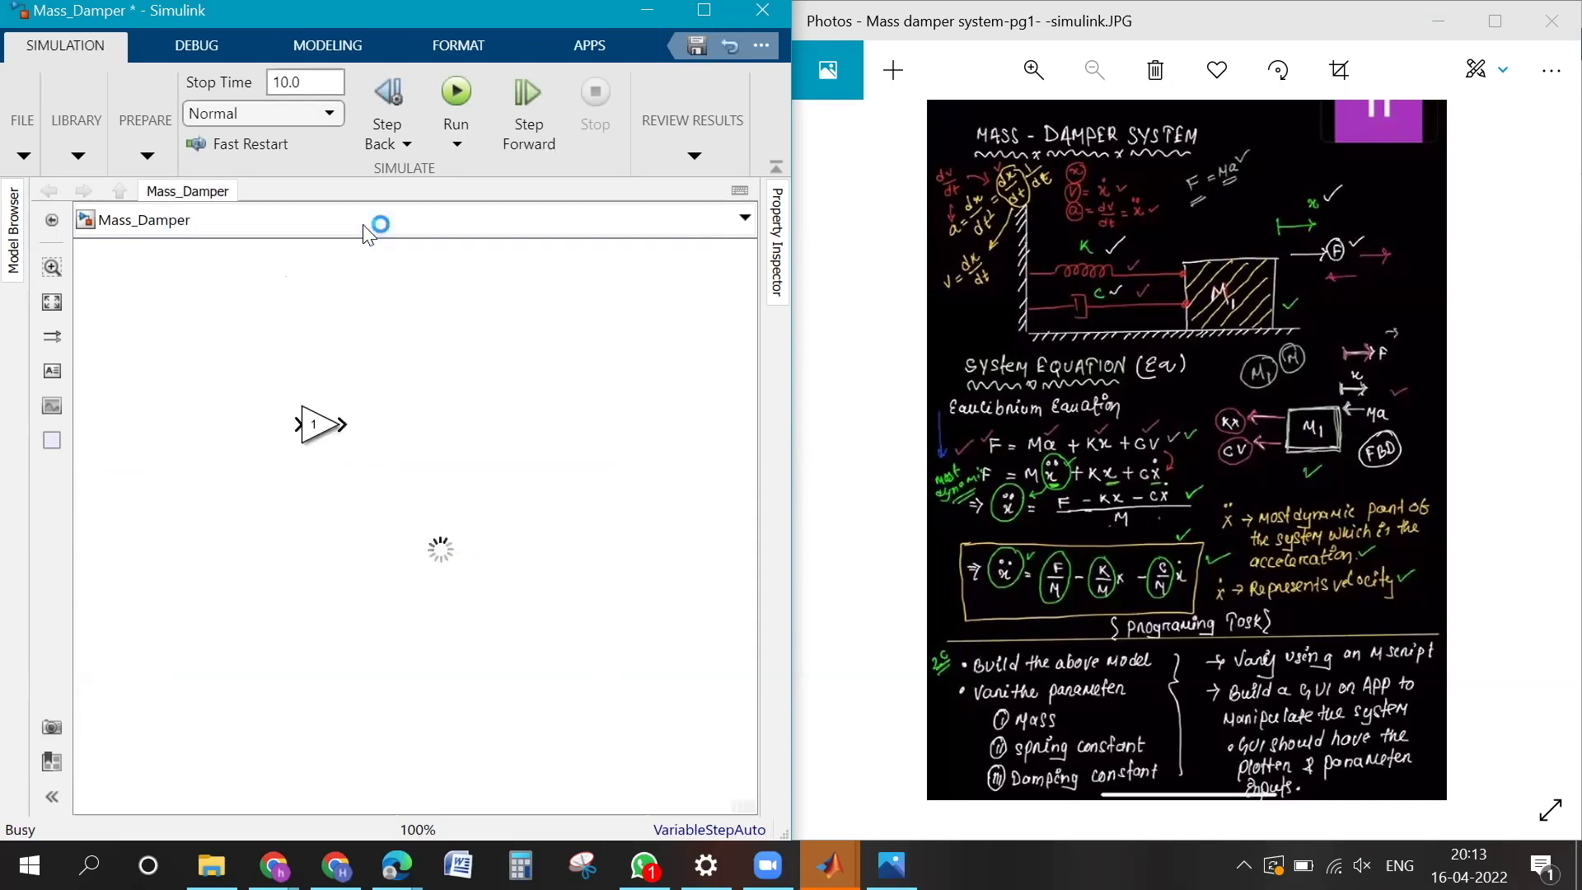
# Step: Insert an Integrator block just below the Add block
pyautogui.doubleClick(389, 611)
pyautogui.write('in')
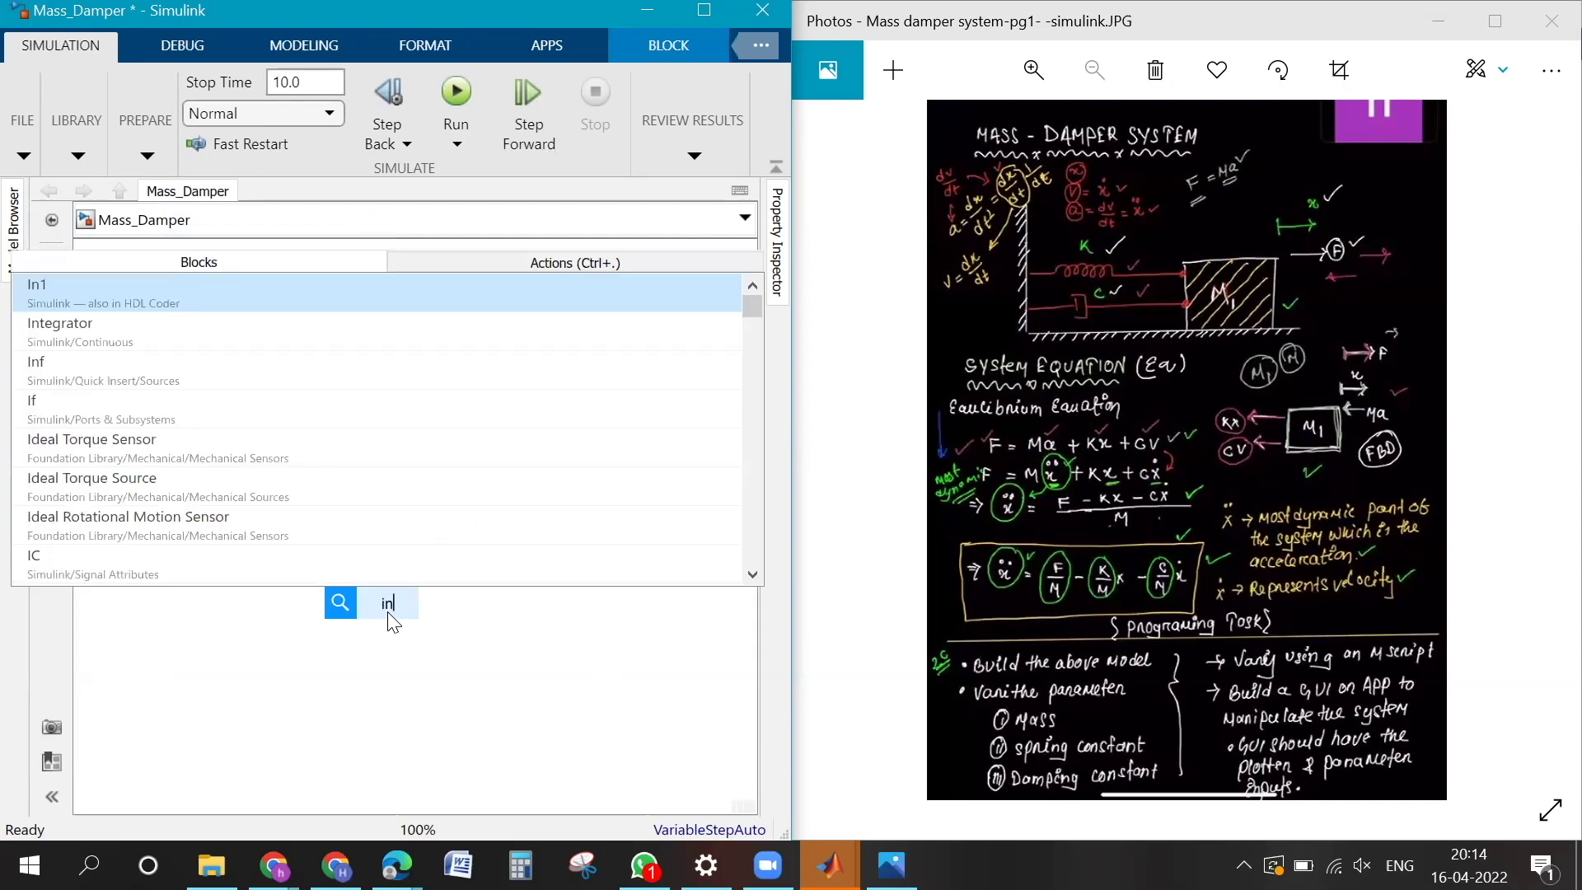
pyautogui.write('t')
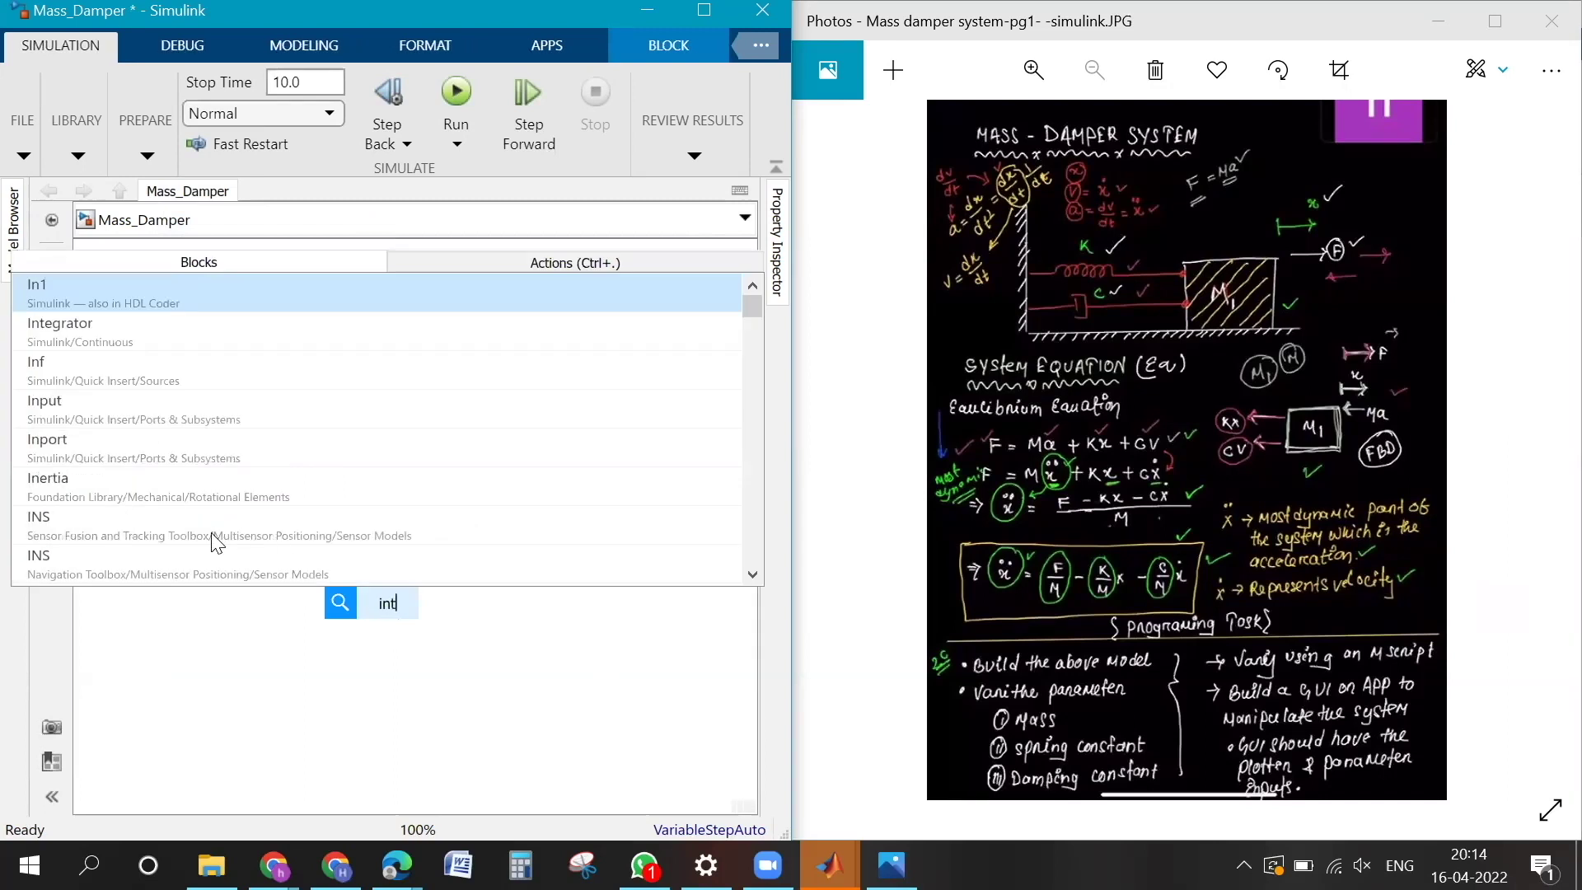
pyautogui.click(87, 295)
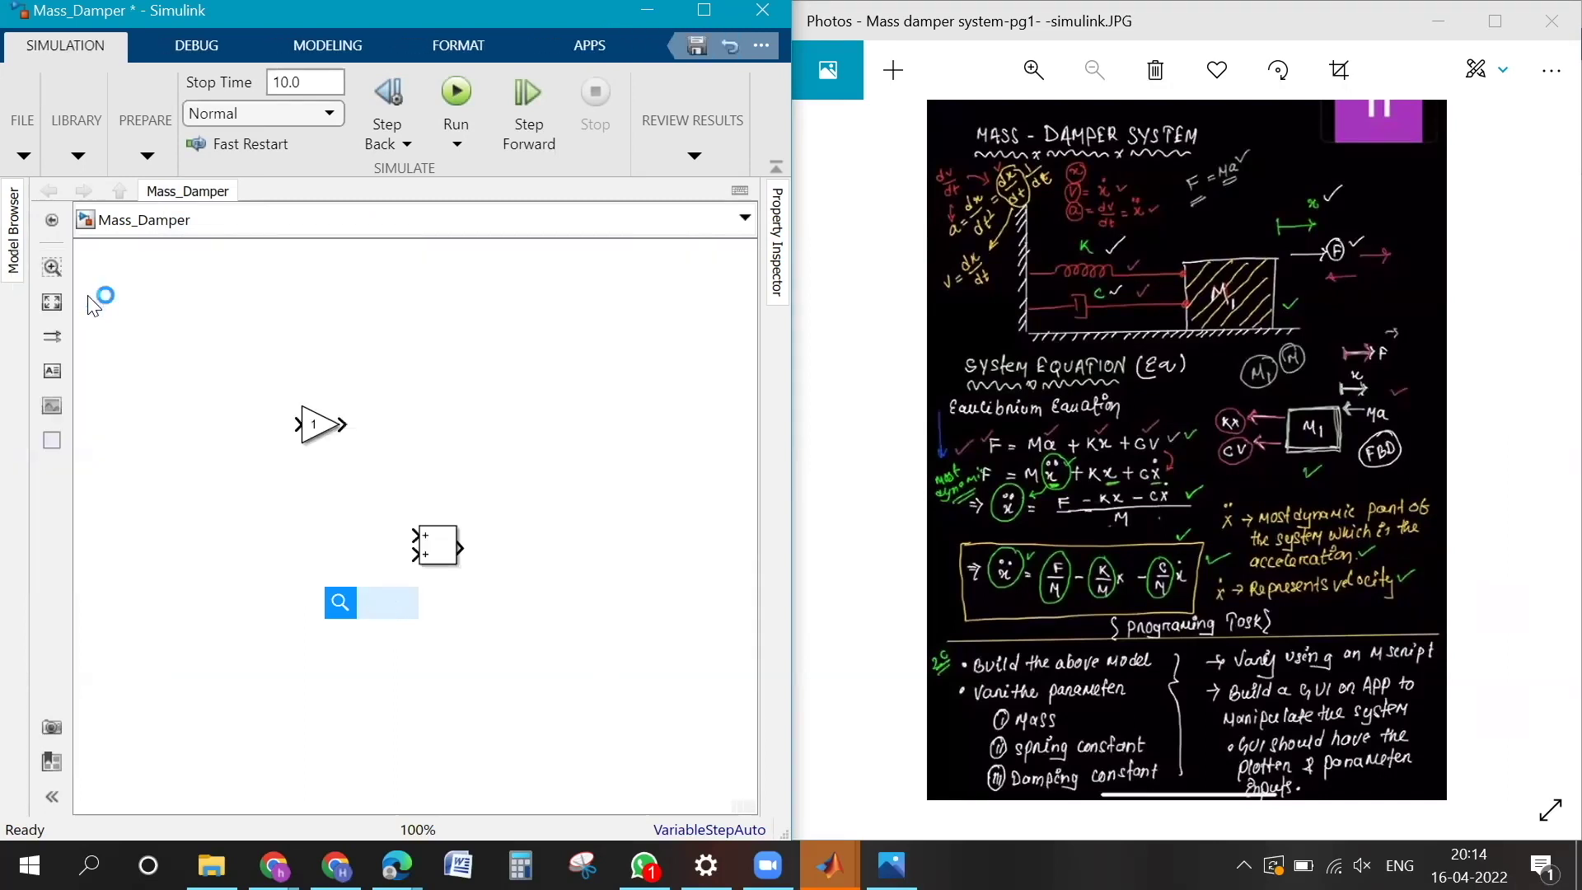
# Step: Insert a Sine Wave source block directly below the Integrator
pyautogui.click(390, 669)
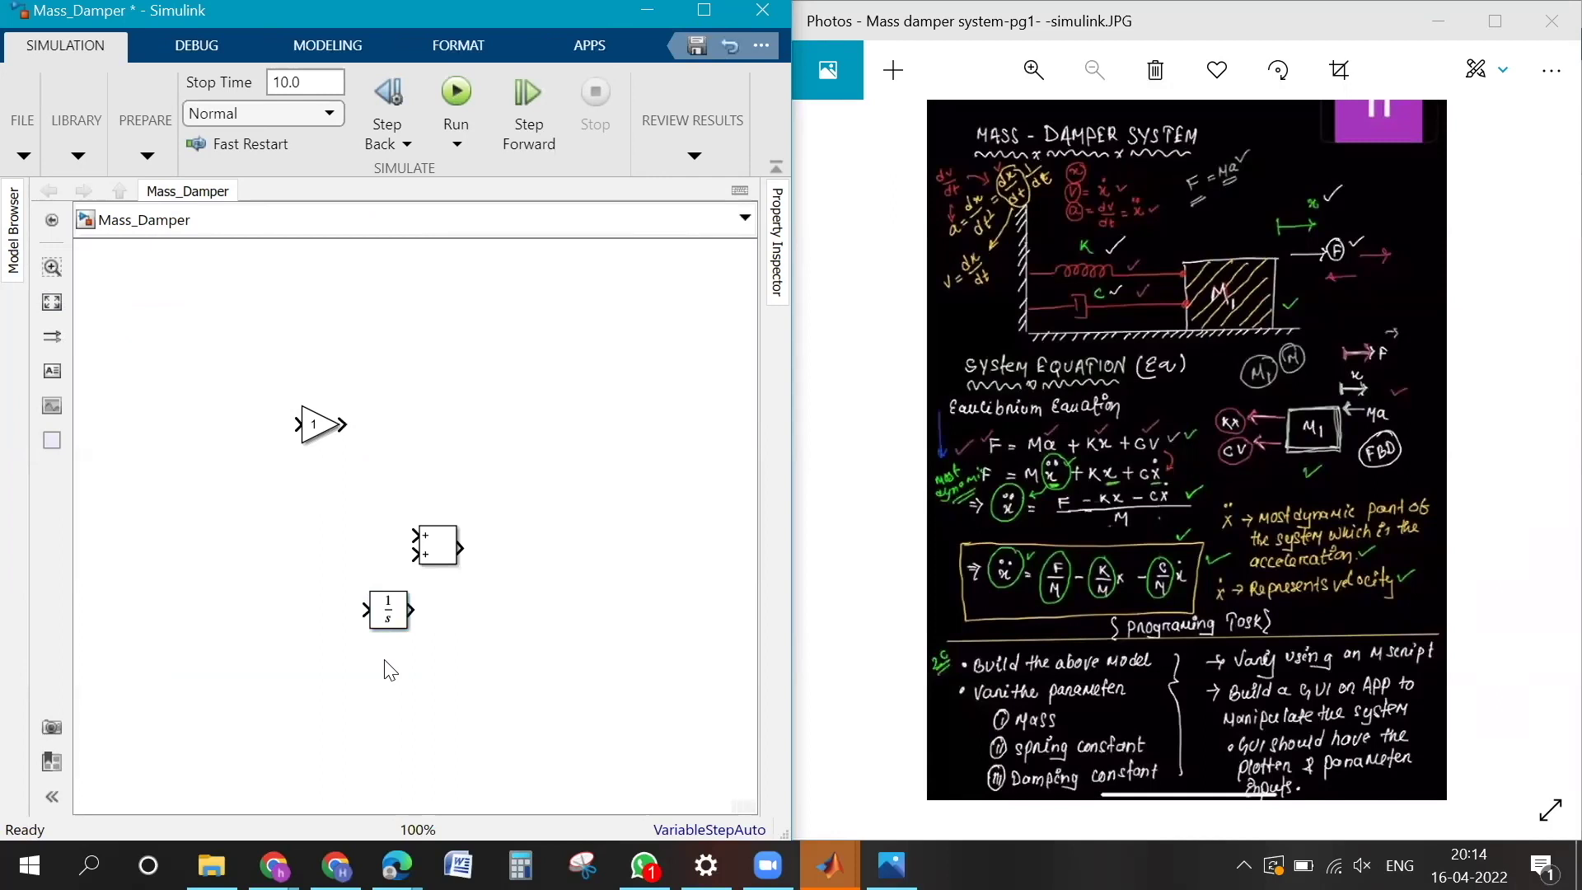
pyautogui.write('in')
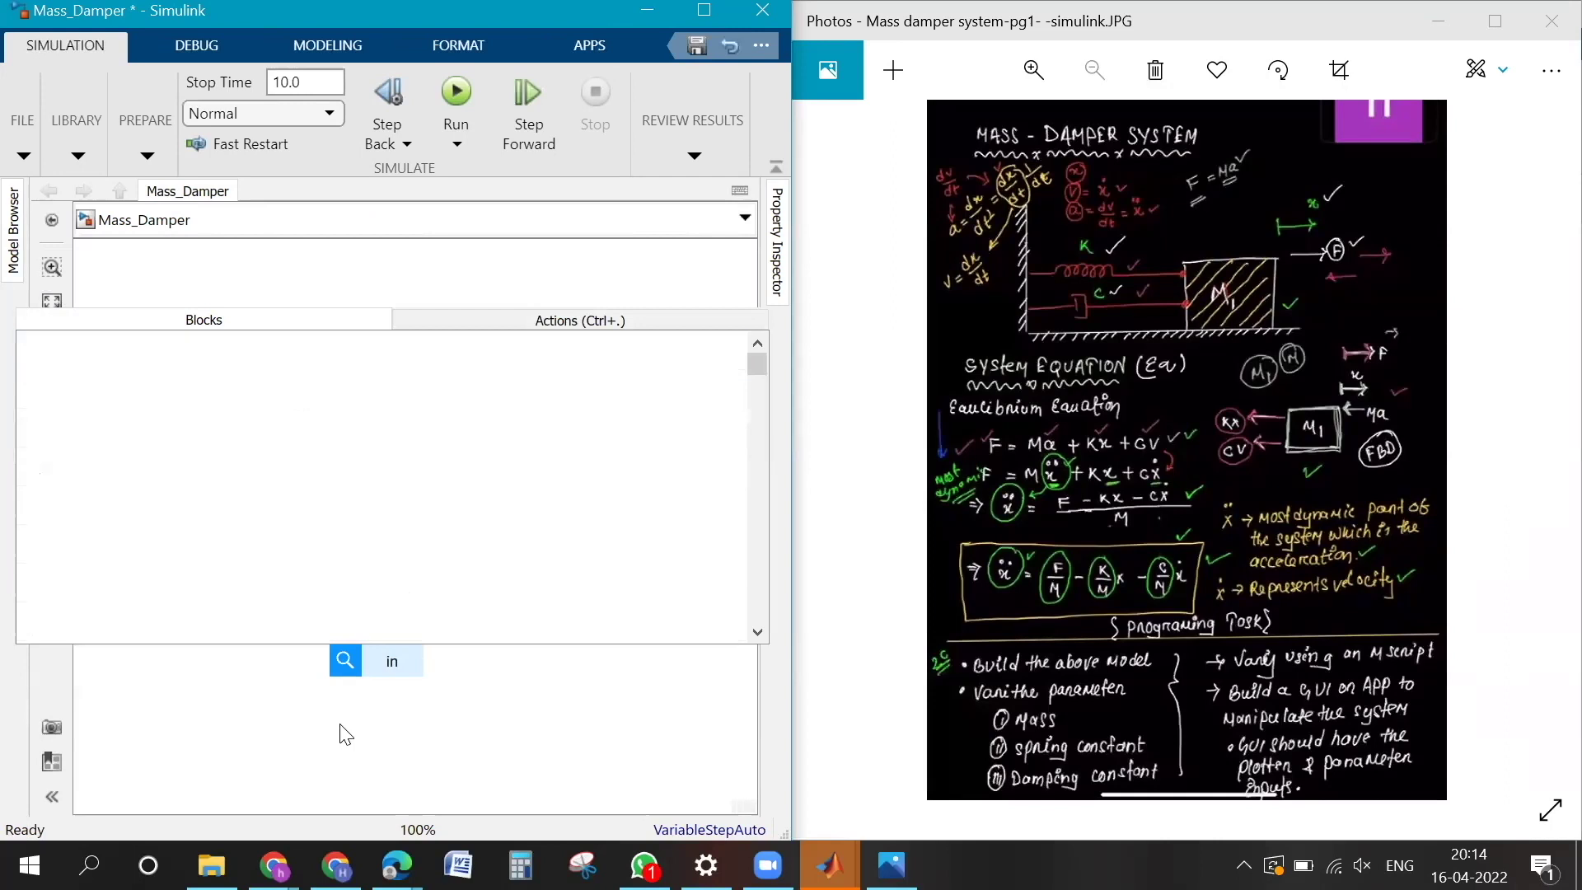
pyautogui.write('t')
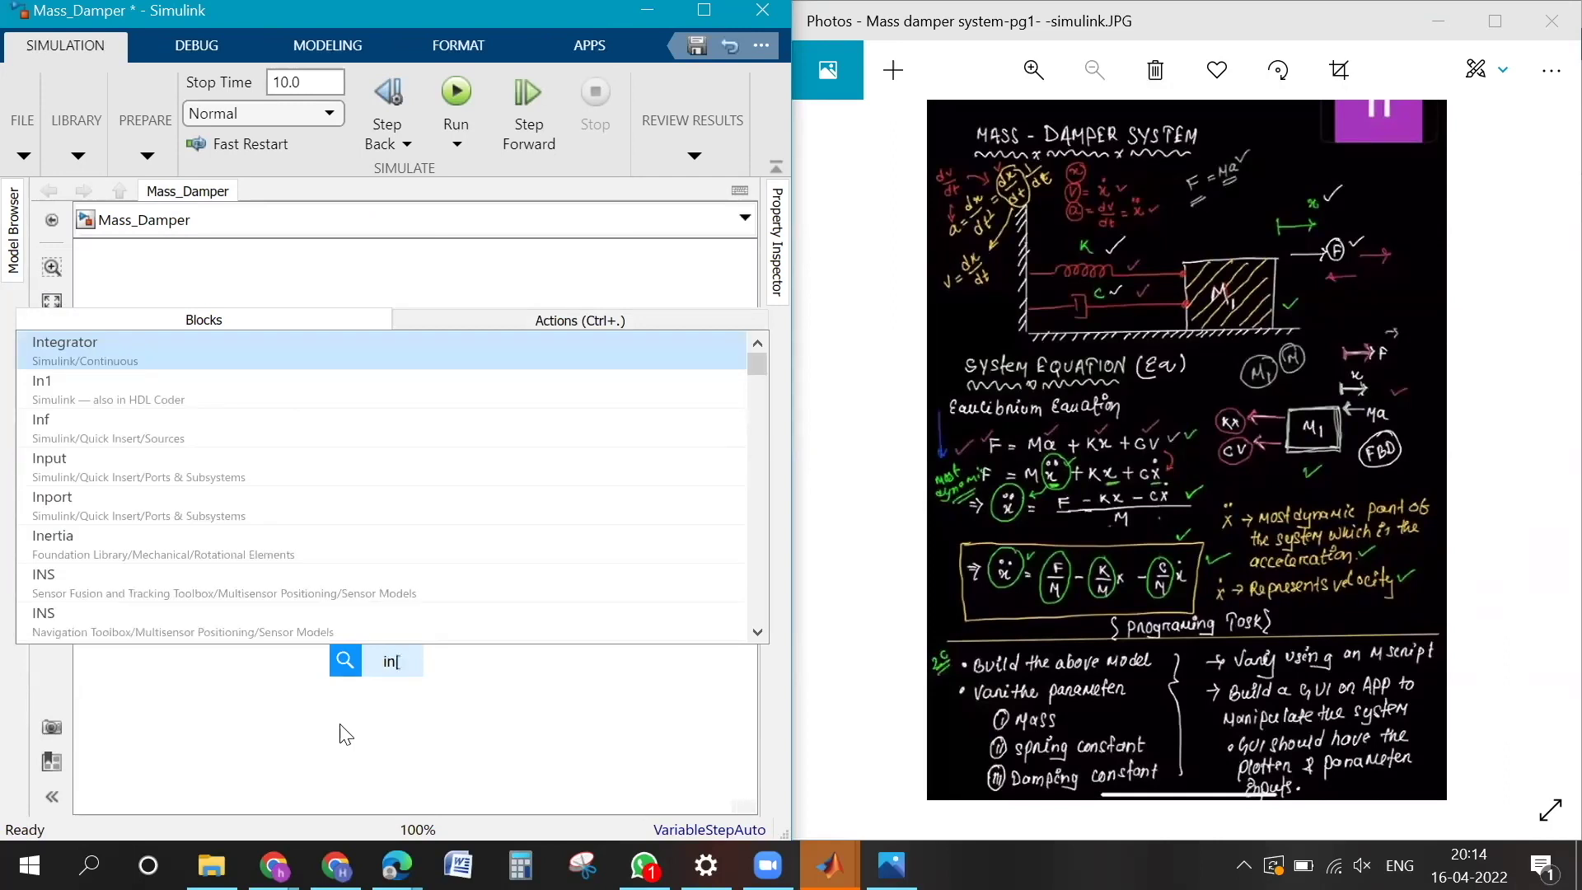
pyautogui.press('BackSpace')
pyautogui.press('BackSpace')
pyautogui.press('BackSpace')
pyautogui.write('si')
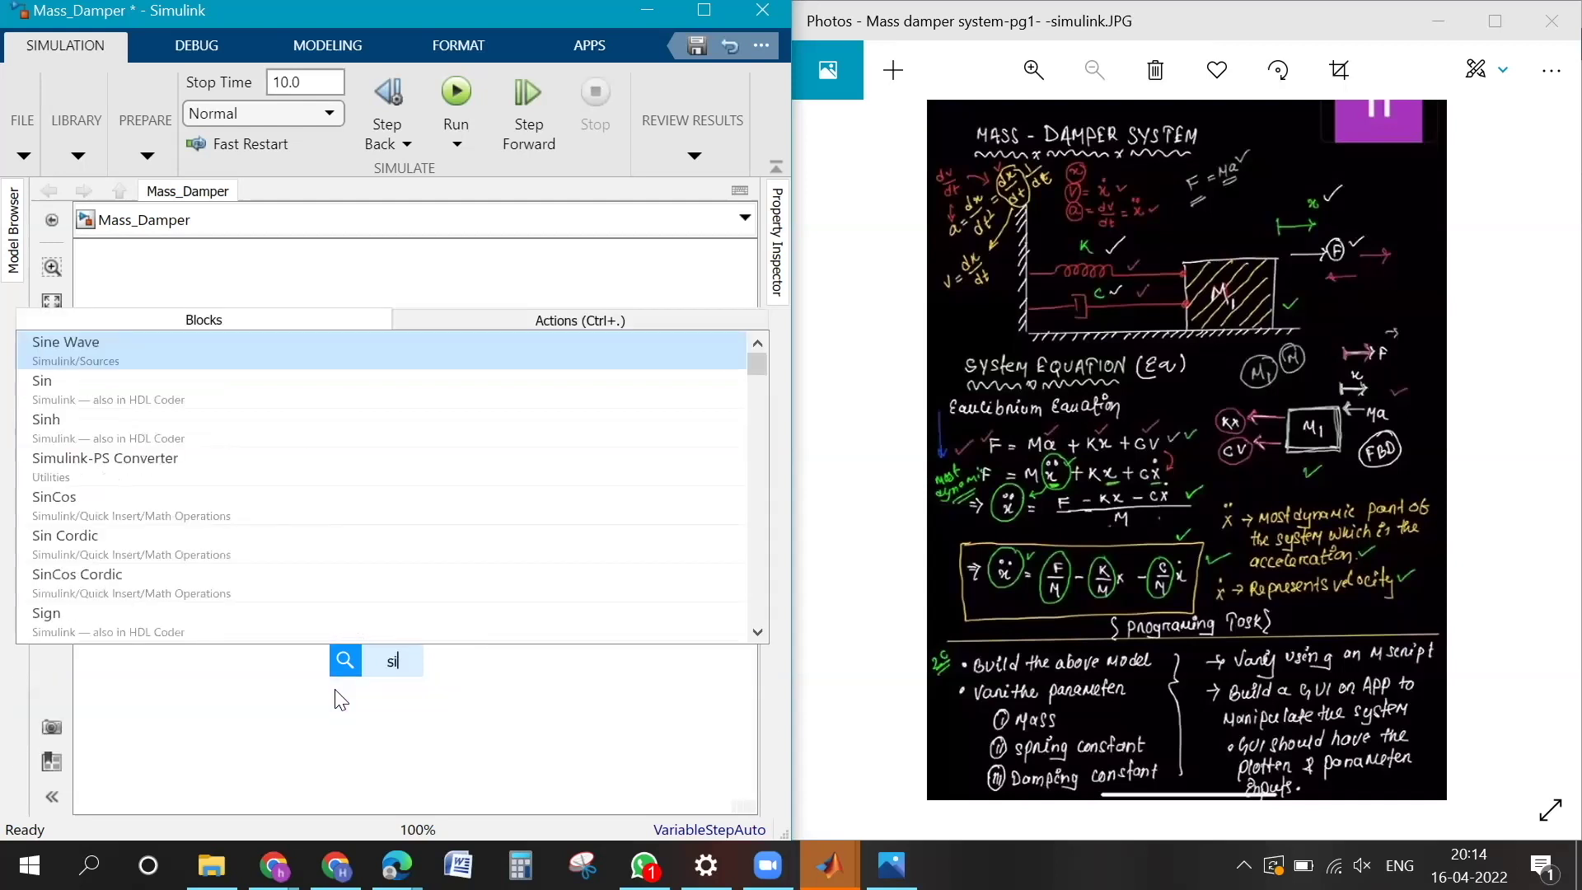
pyautogui.click(101, 346)
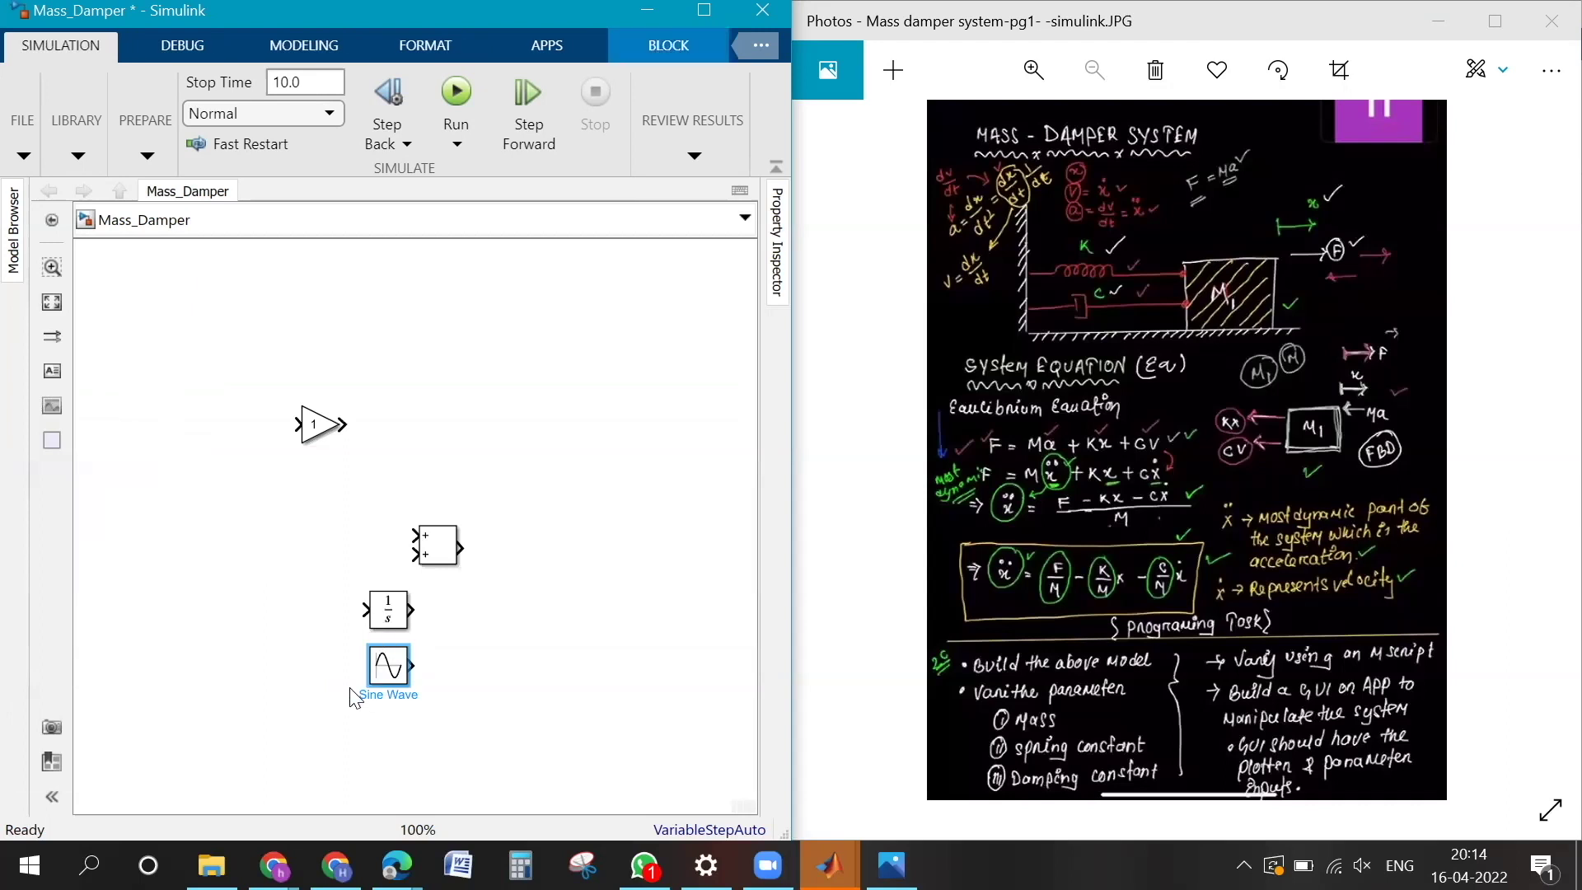
# Step: Insert a Step source block to the left of the Sine Wave block
pyautogui.click(236, 665)
pyautogui.doubleClick(236, 664)
pyautogui.write('st')
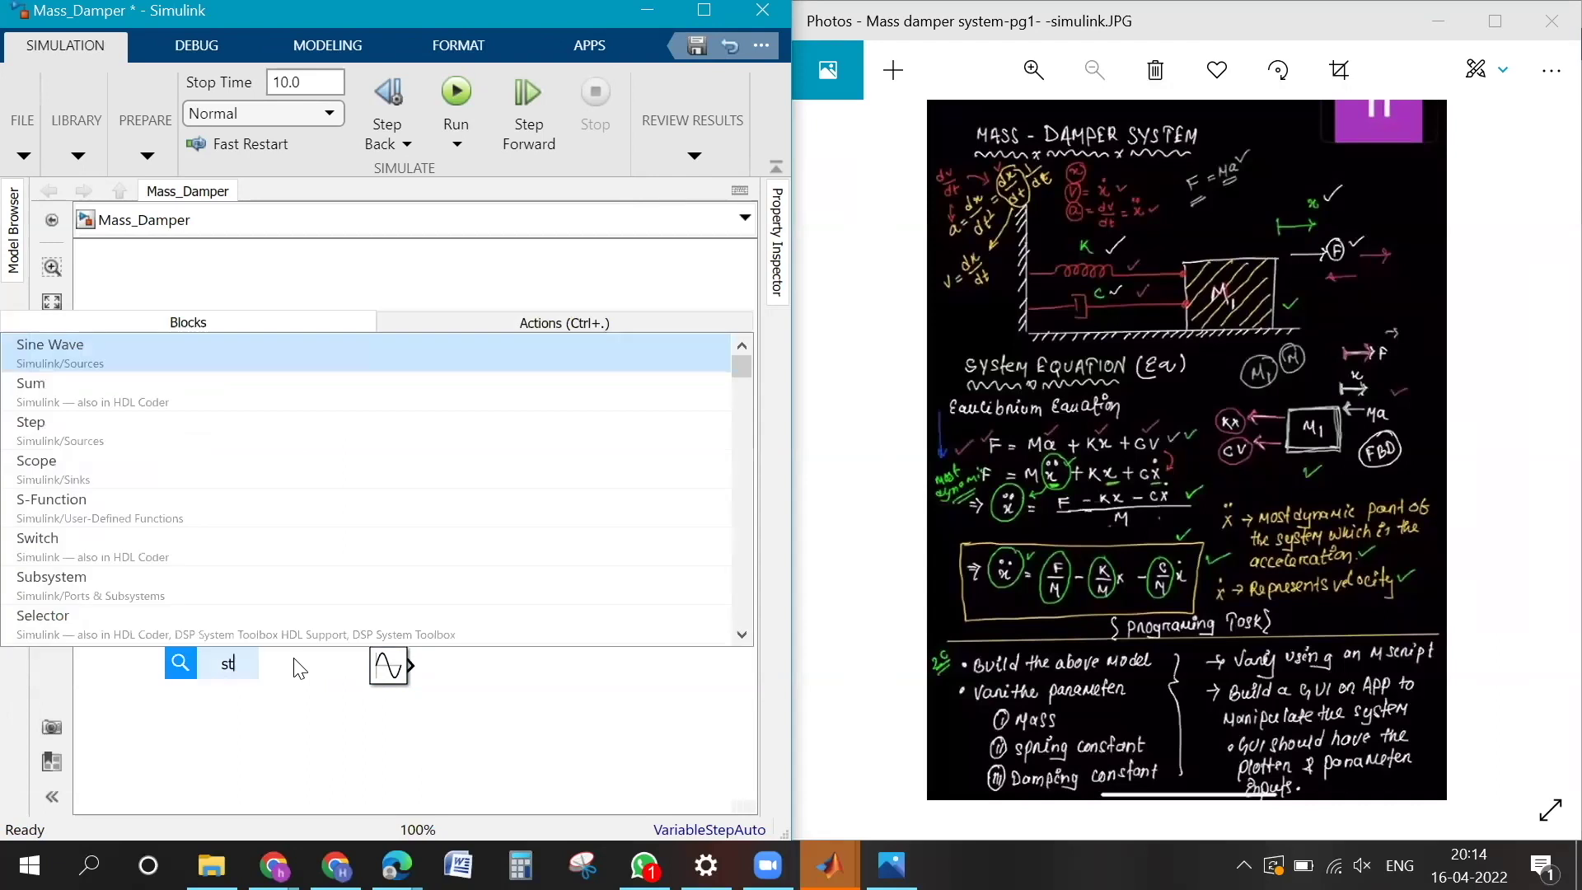
pyautogui.click(103, 356)
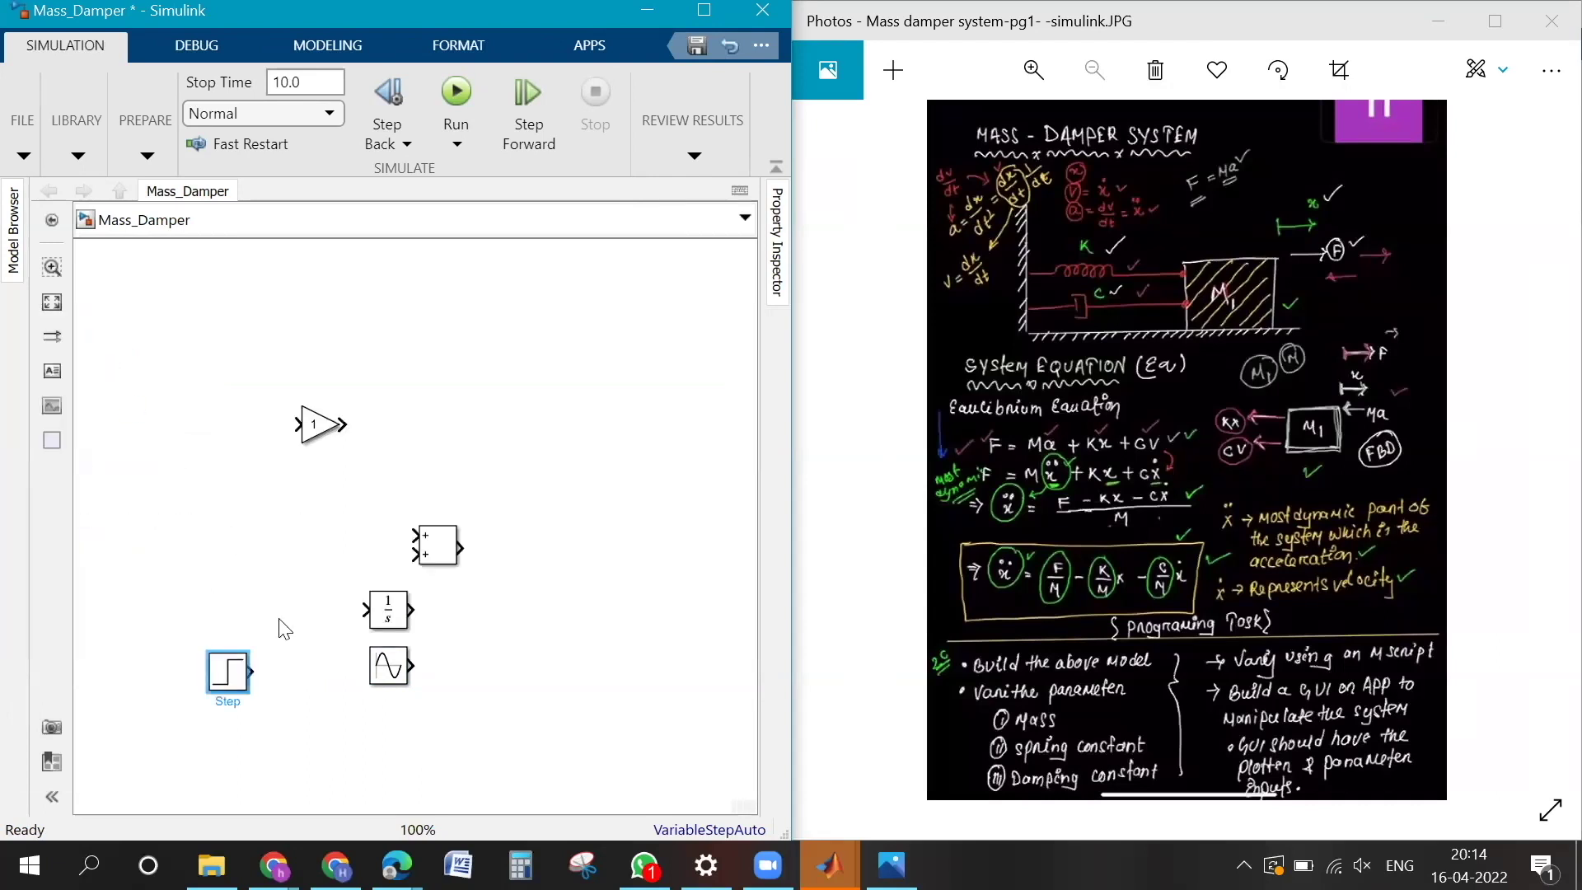
# Step: Insert a Manual Switch block and position it between and slightly below the Step and Sine Wave blocks
pyautogui.click(295, 703)
pyautogui.doubleClick(290, 695)
pyautogui.write('swi')
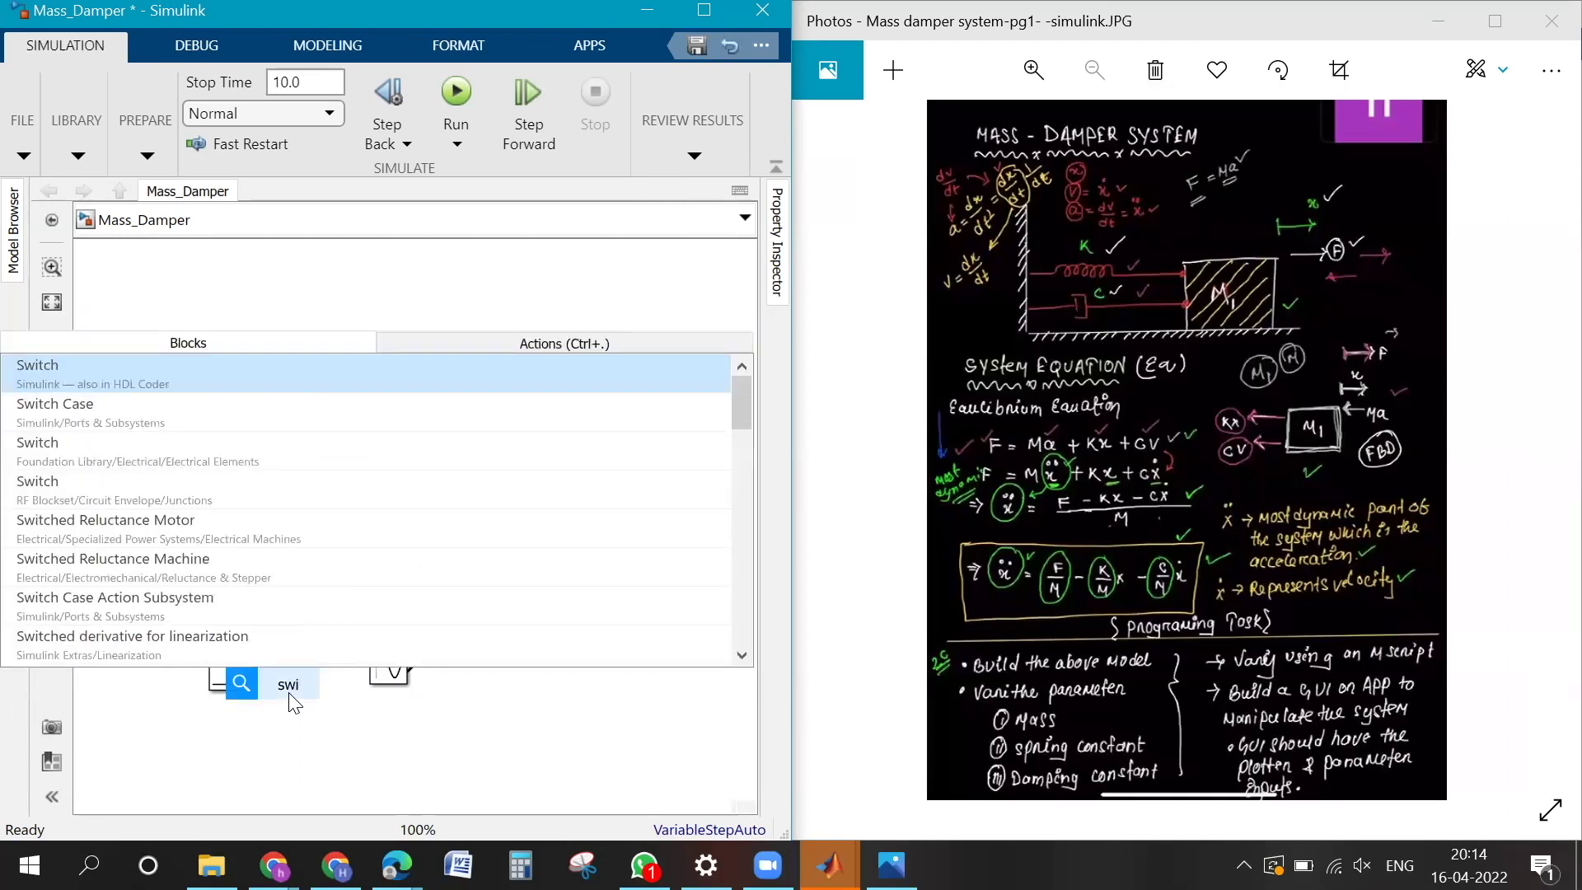
pyautogui.press('BackSpace')
pyautogui.press('BackSpace')
pyautogui.press('BackSpace')
pyautogui.write('man')
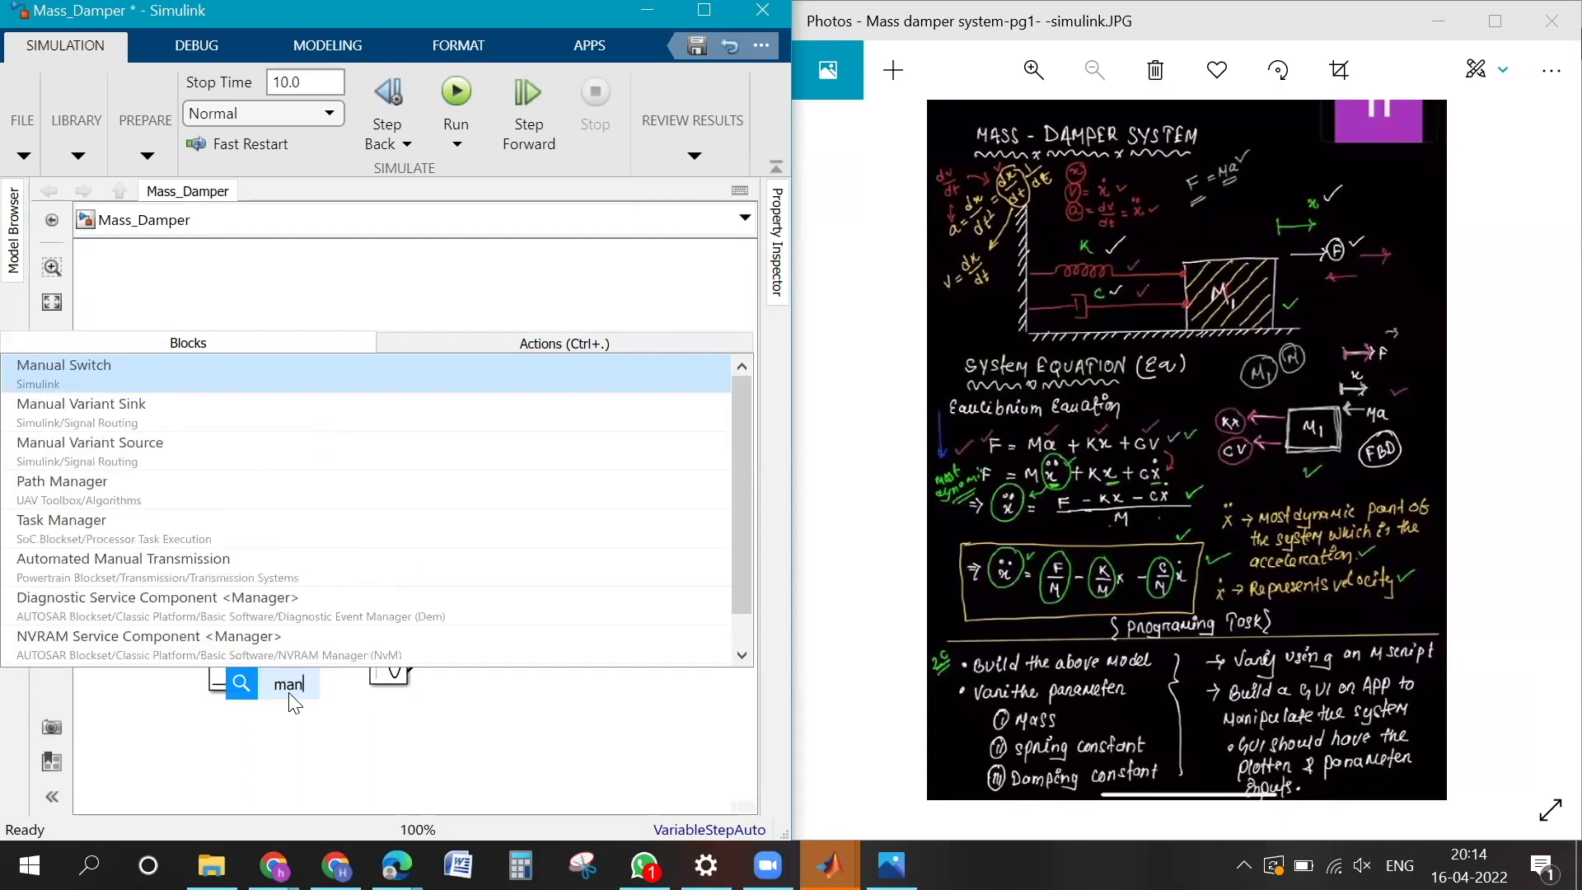
pyautogui.click(72, 369)
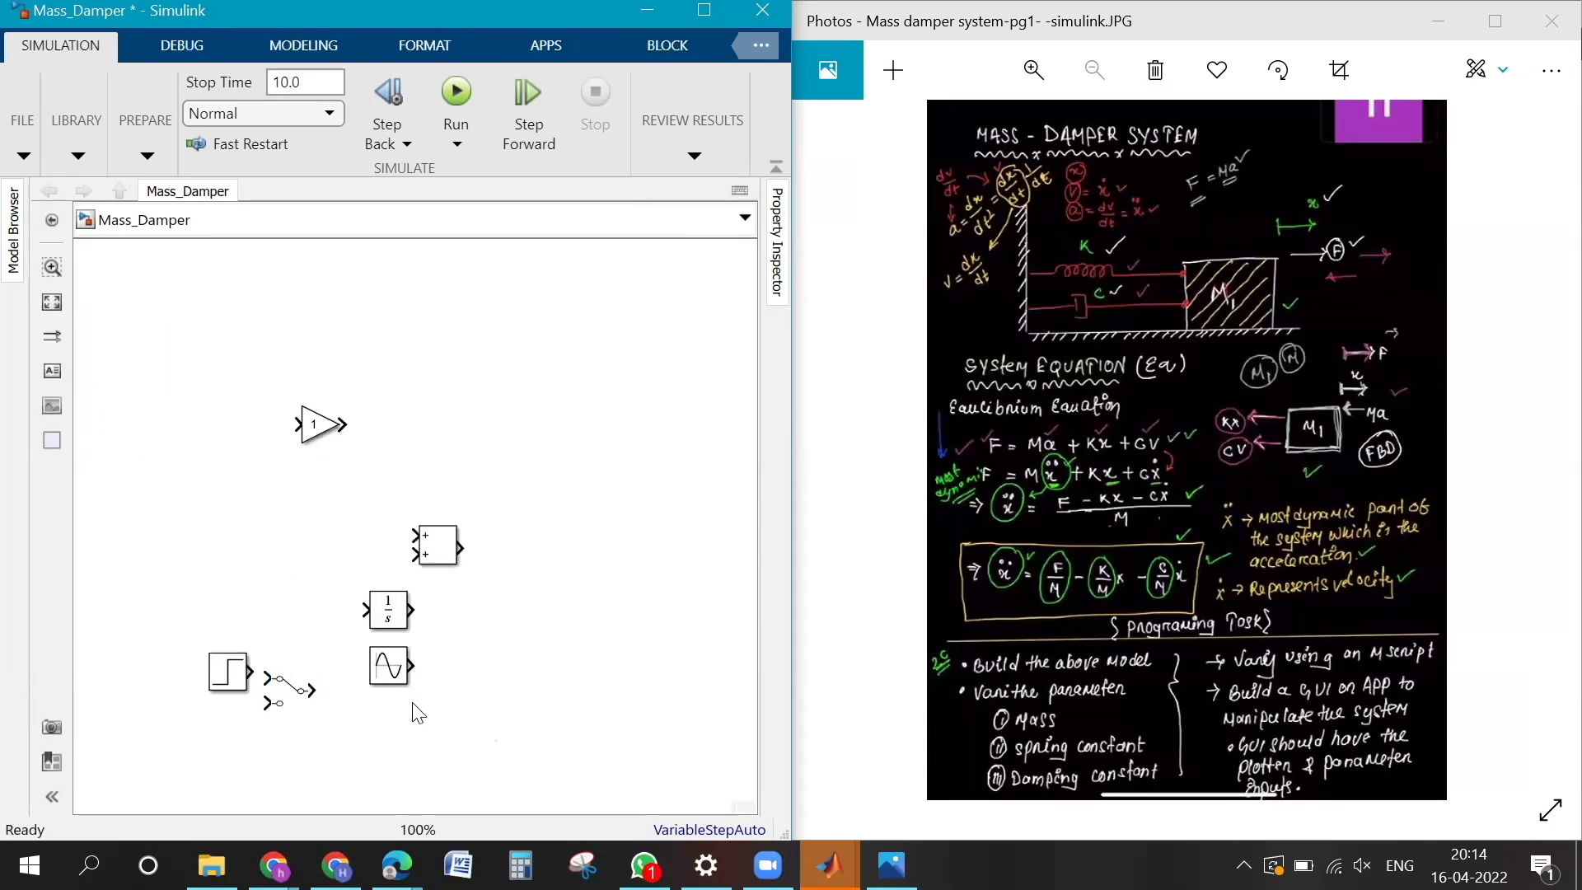
pyautogui.moveTo(289, 693); pyautogui.dragTo(320, 705)
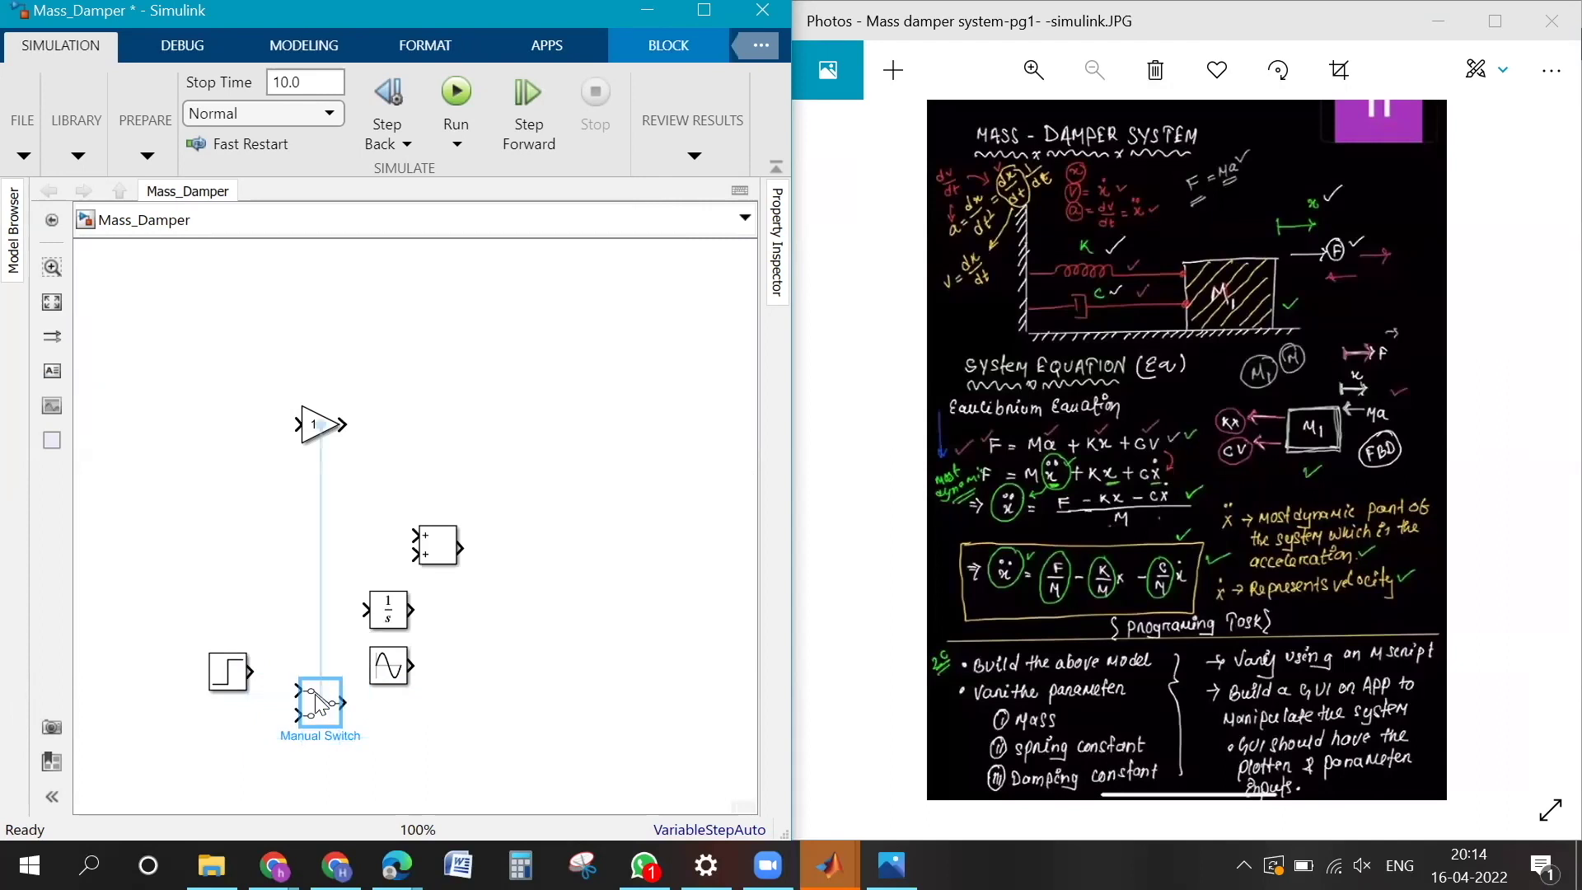
pyautogui.click(492, 751)
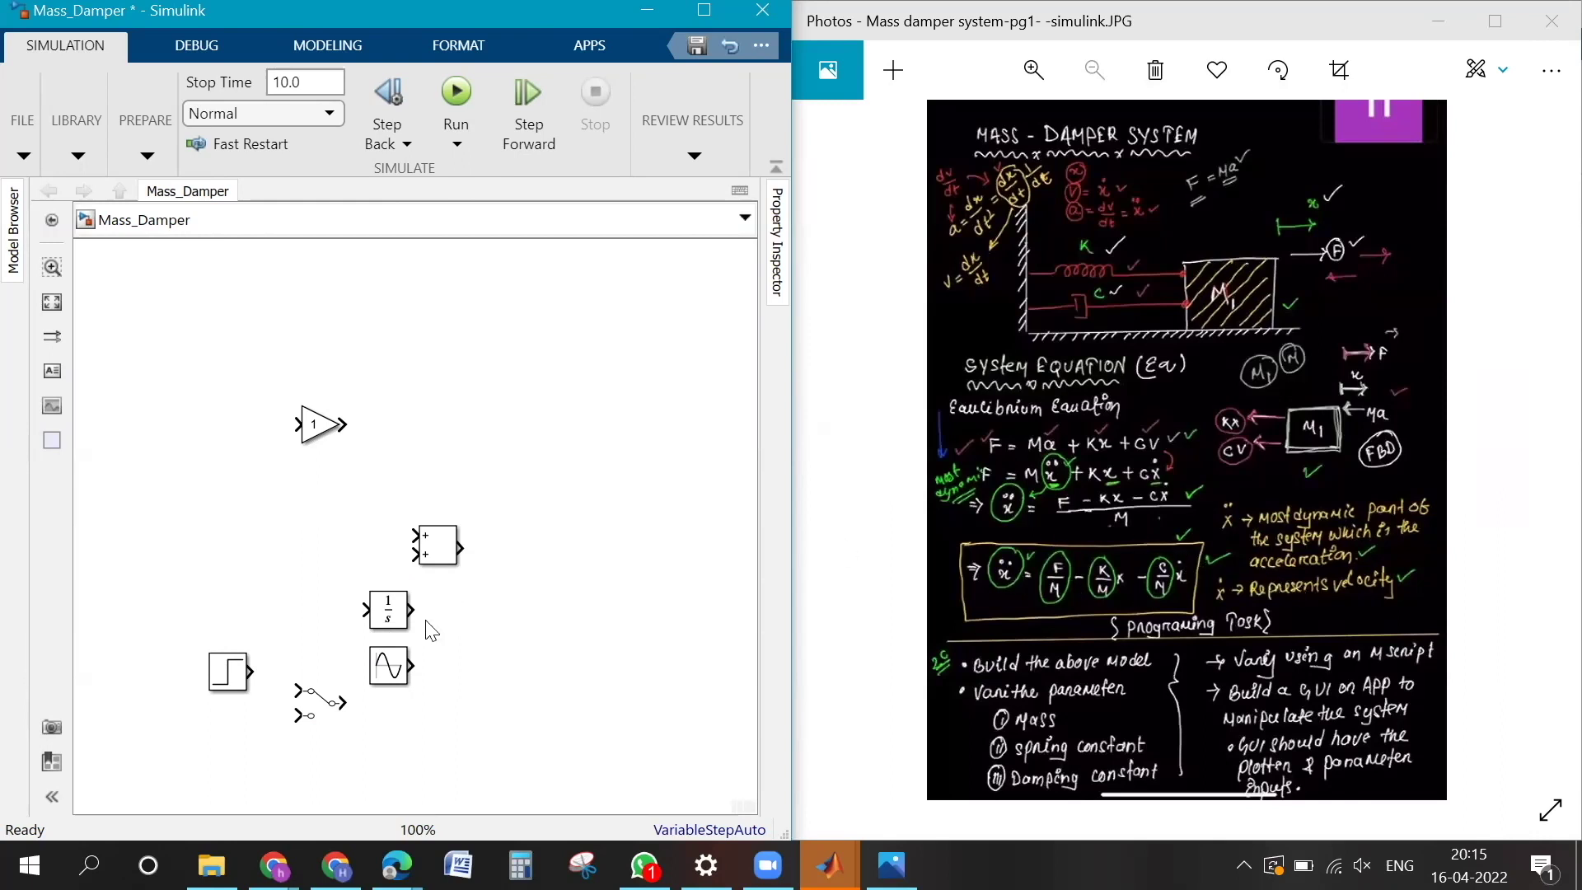
# Step: Copy the Gain block twice, placing the copies in line to its right
pyautogui.click(312, 439)
pyautogui.moveTo(316, 434); pyautogui.dragTo(532, 438)
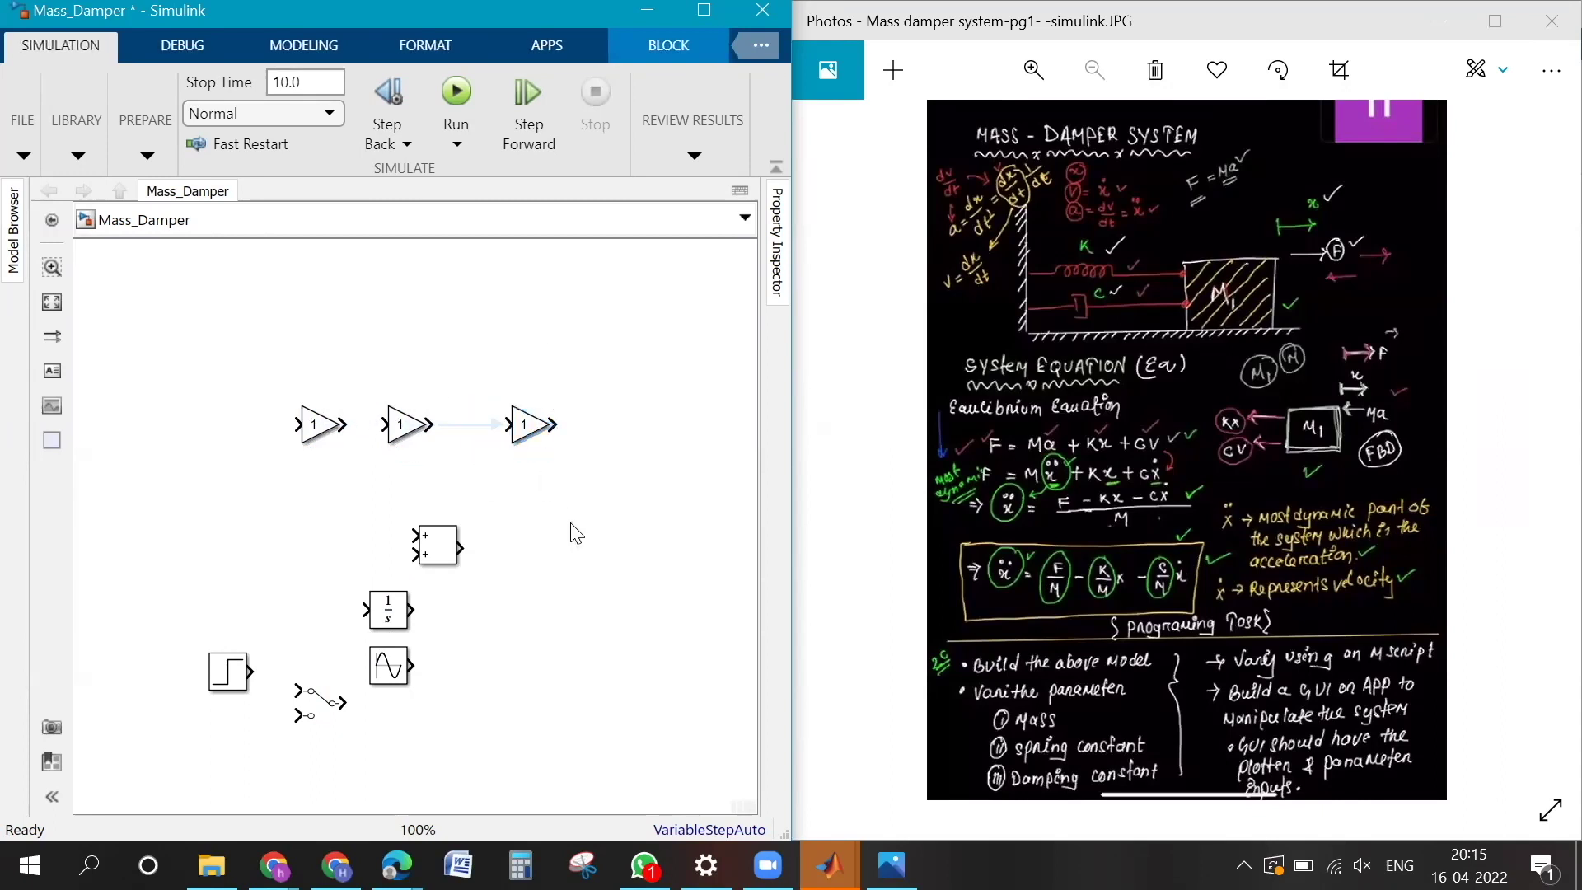
pyautogui.click(401, 441)
pyautogui.click(527, 429)
pyautogui.click(321, 445)
pyautogui.click(324, 503)
pyautogui.click(321, 437)
pyautogui.click(313, 423)
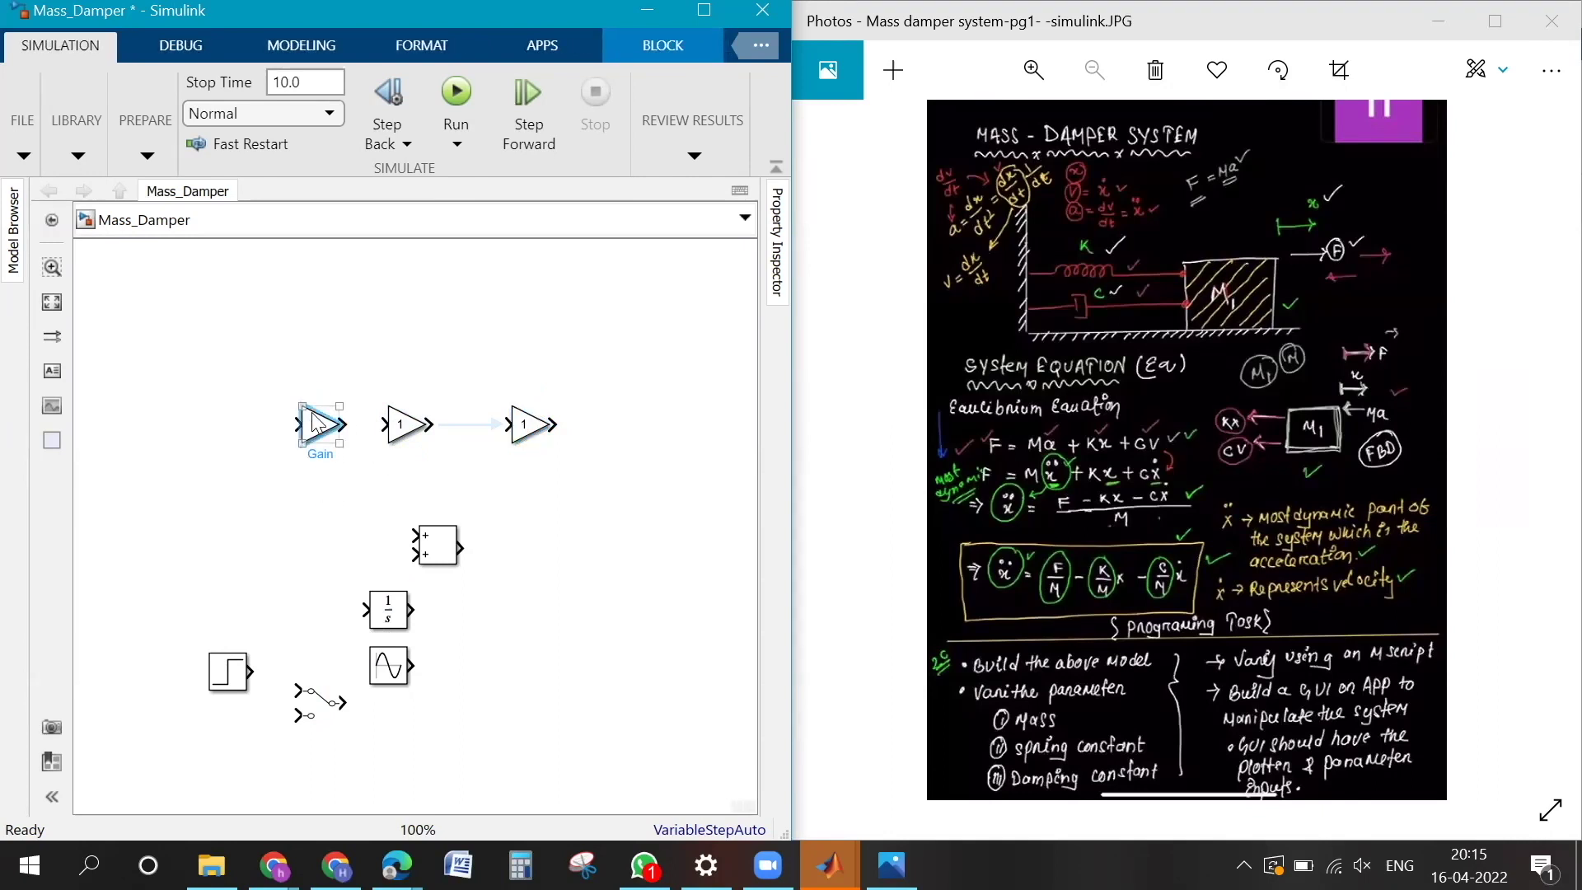
pyautogui.click(328, 454)
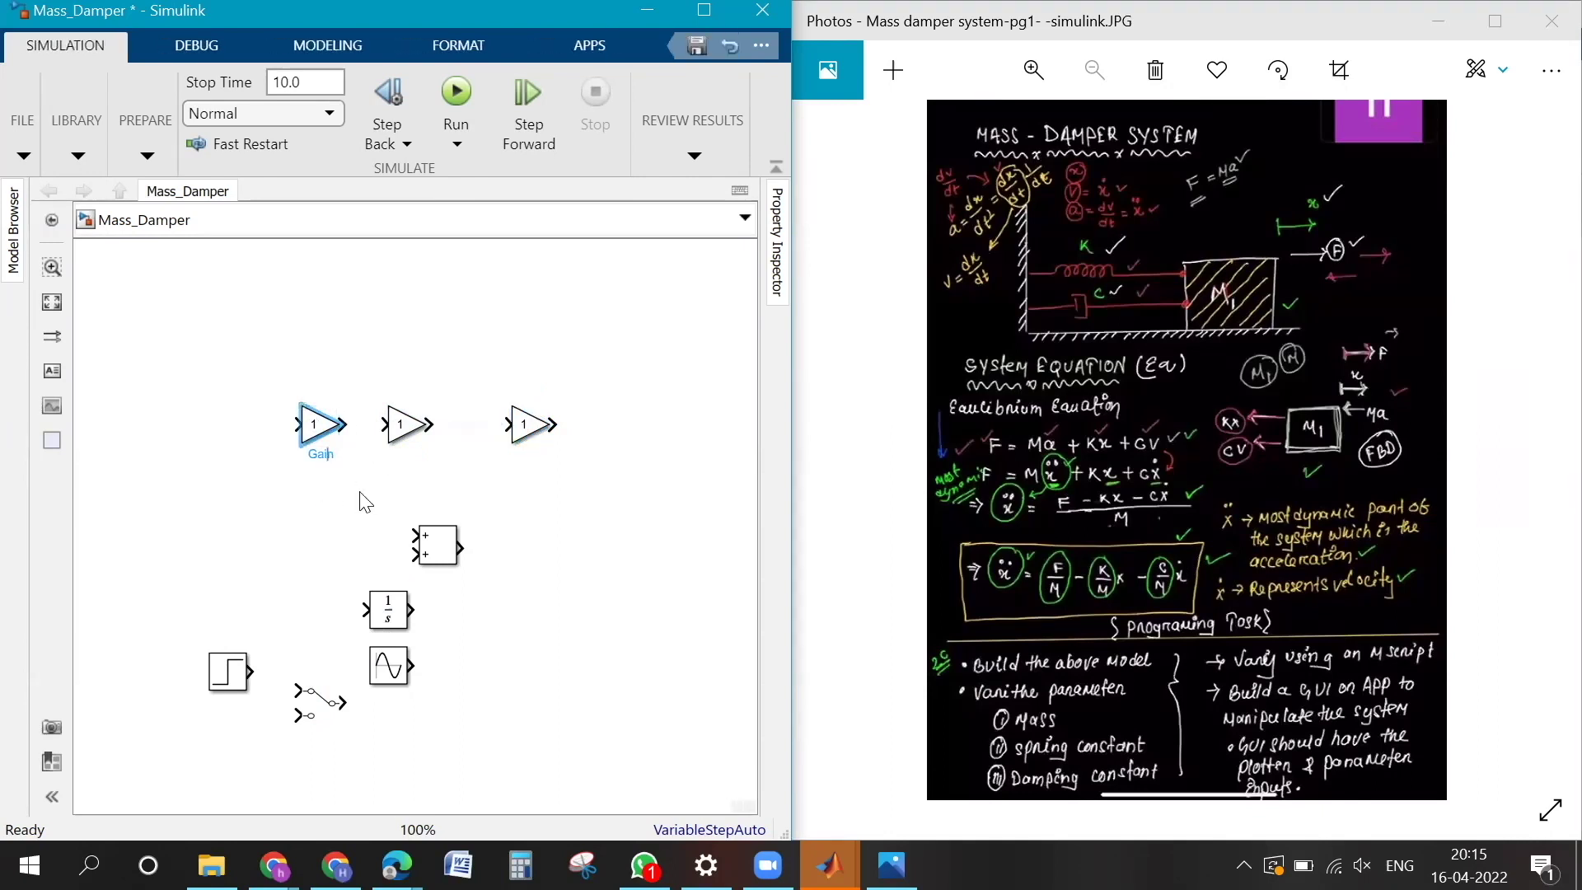
pyautogui.click(357, 494)
pyautogui.click(321, 427)
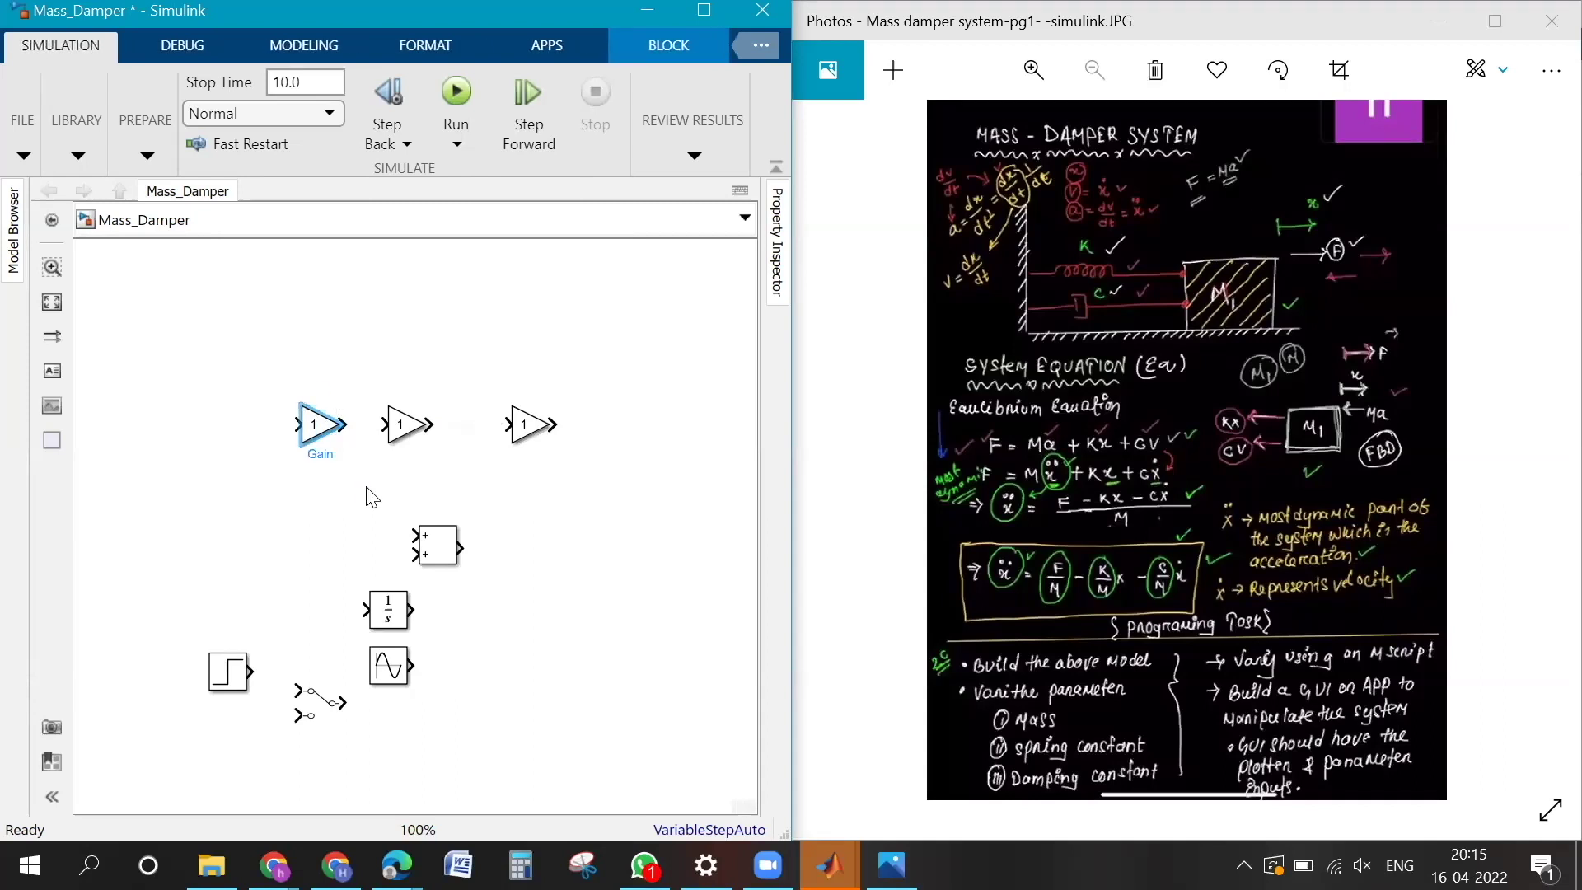
pyautogui.press('Return')
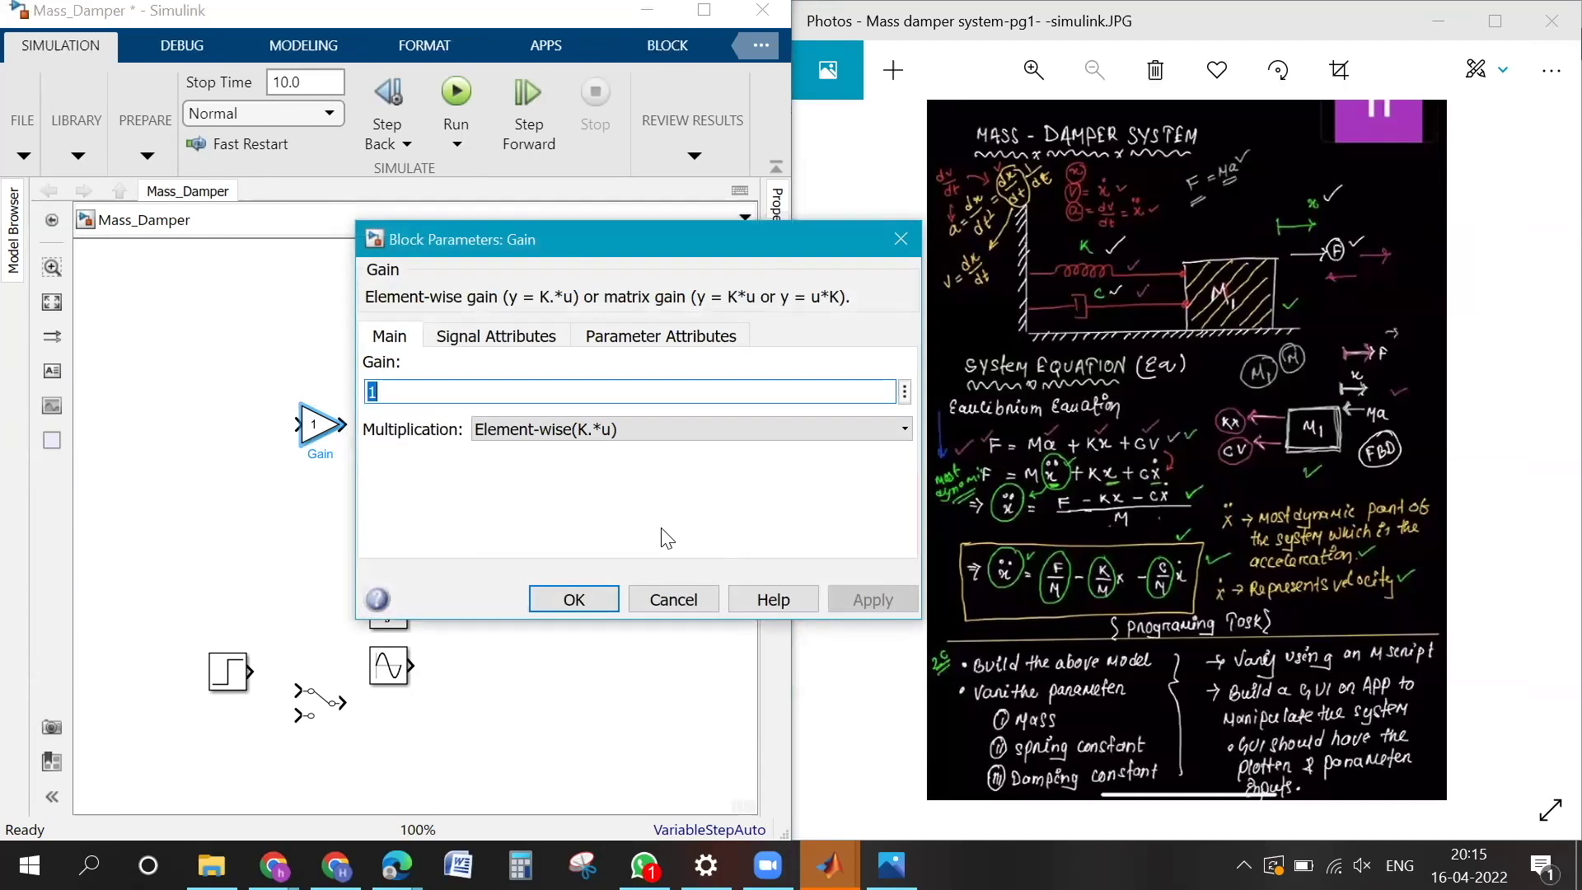
pyautogui.click(692, 599)
pyautogui.click(328, 422)
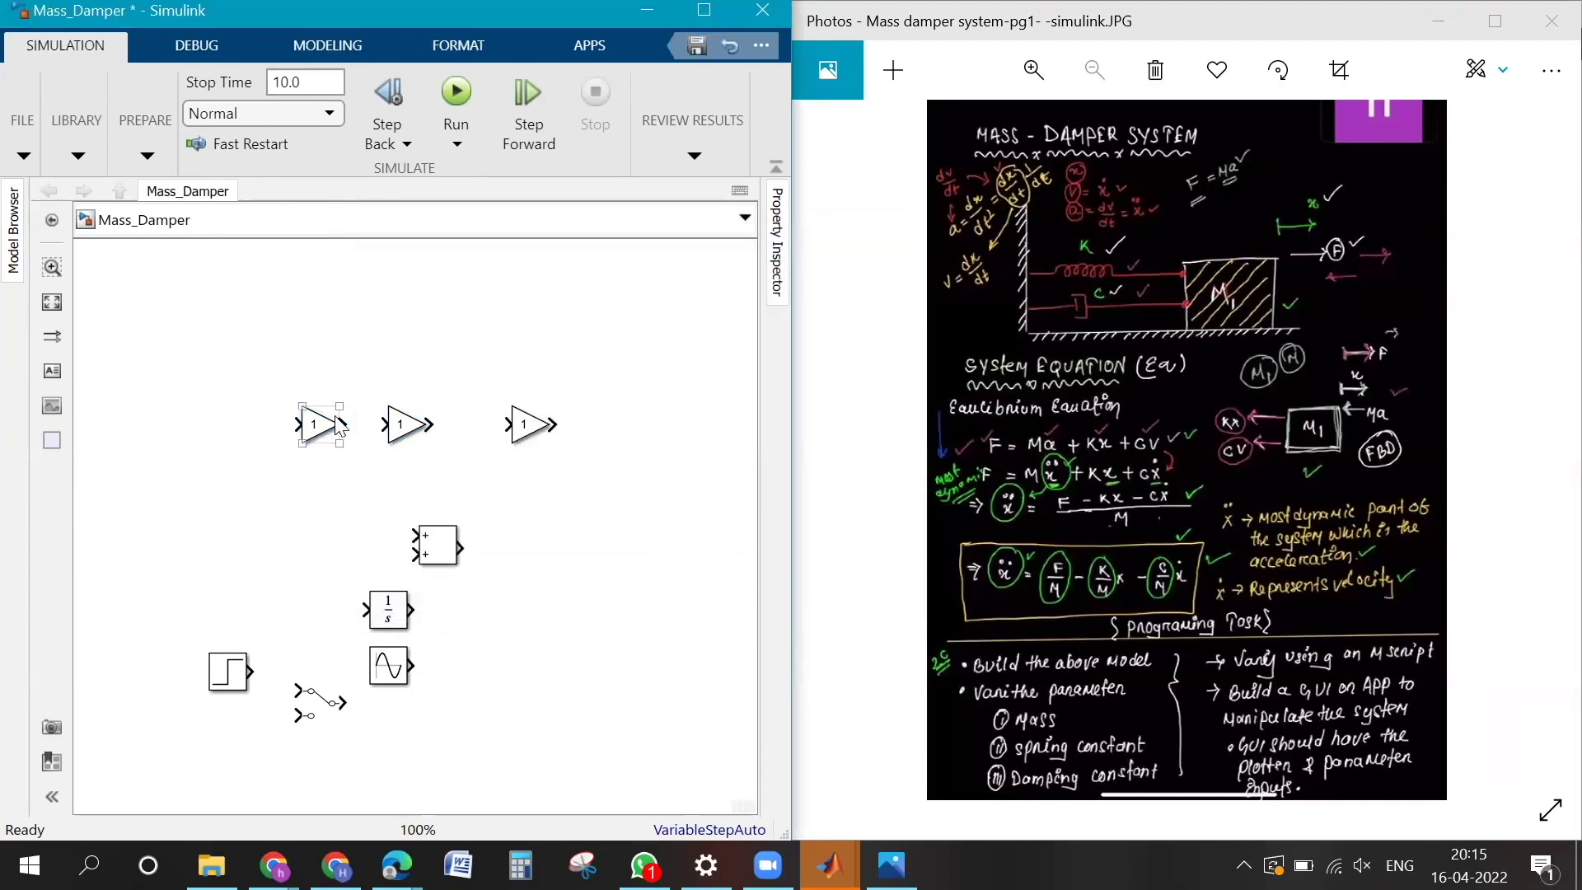
pyautogui.moveTo(340, 406); pyautogui.dragTo(352, 388)
pyautogui.hotkey('ctrl', 'z')
# Step: Set the leftmost Gain block's gain to 1/m and apply it
pyautogui.doubleClick(320, 437)
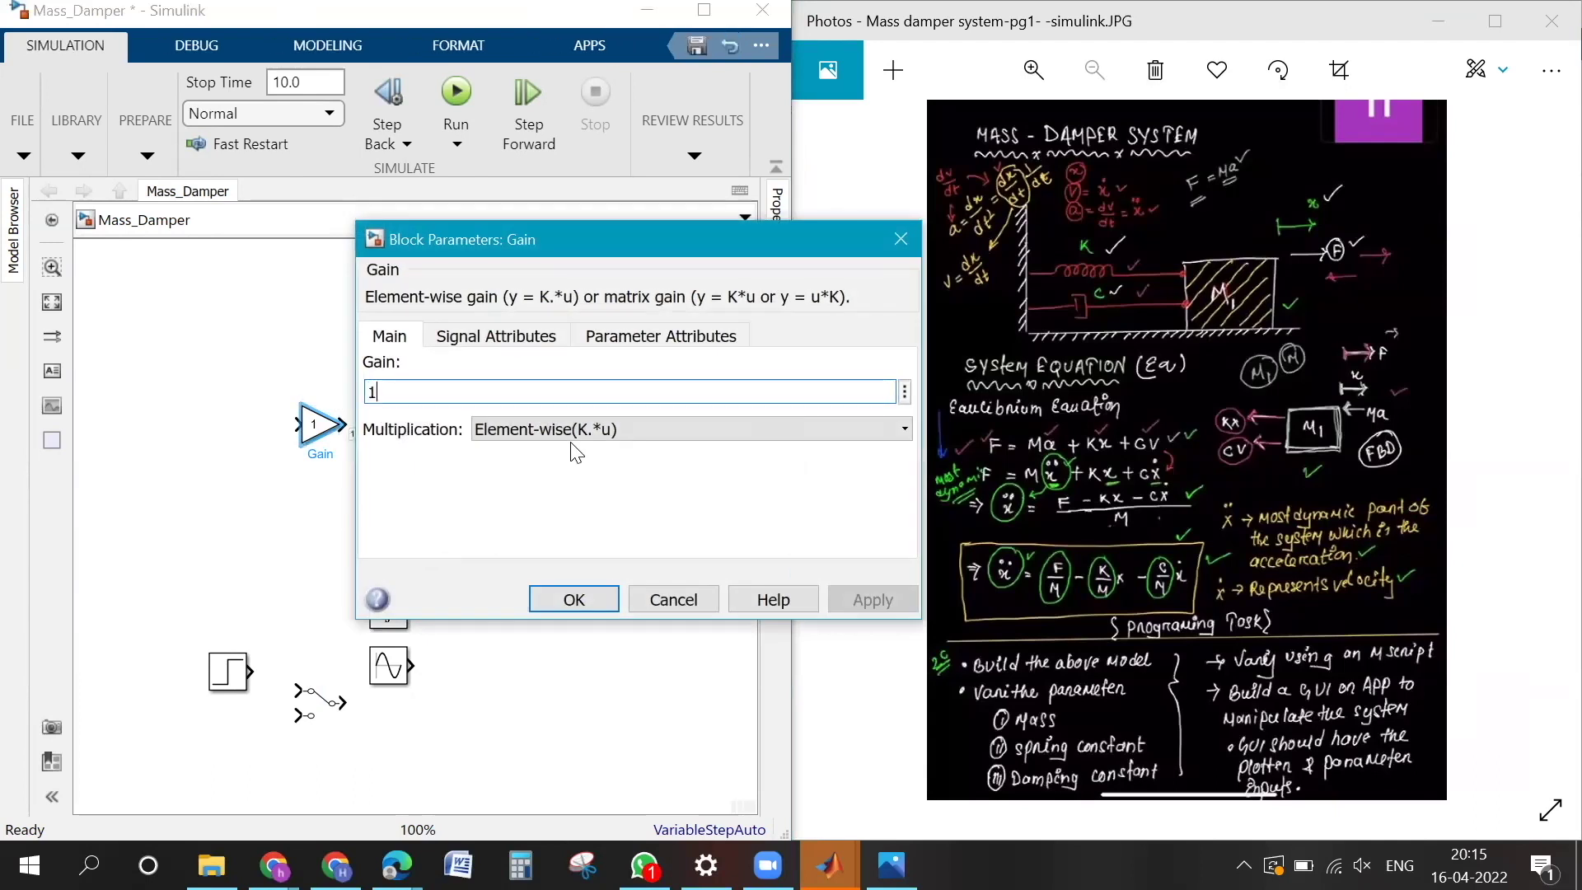
pyautogui.write('/m')
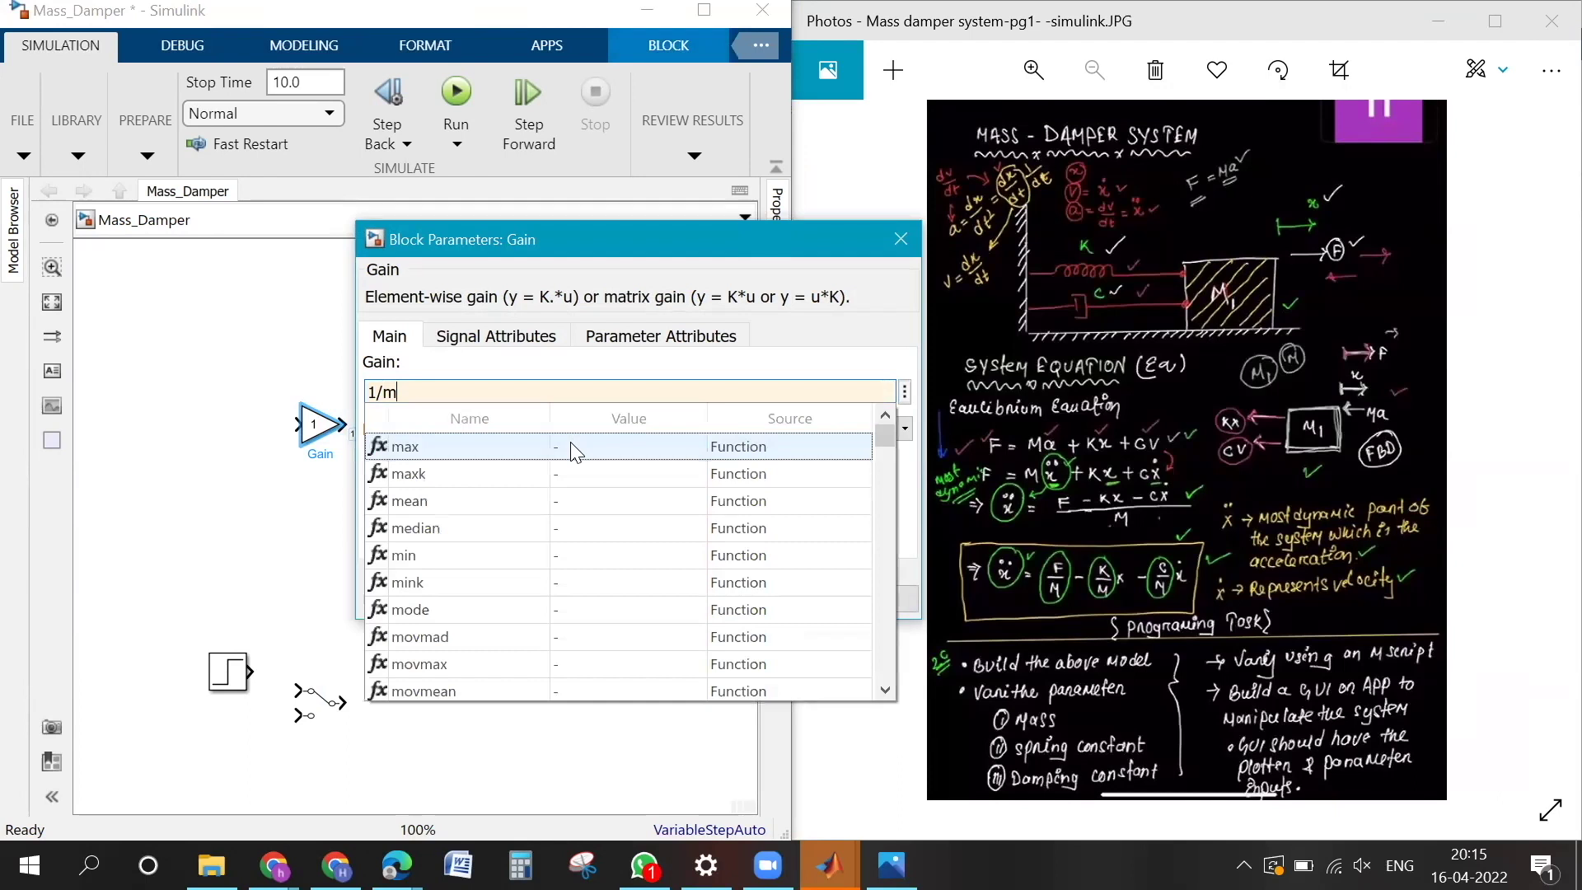
pyautogui.click(268, 542)
pyautogui.click(317, 429)
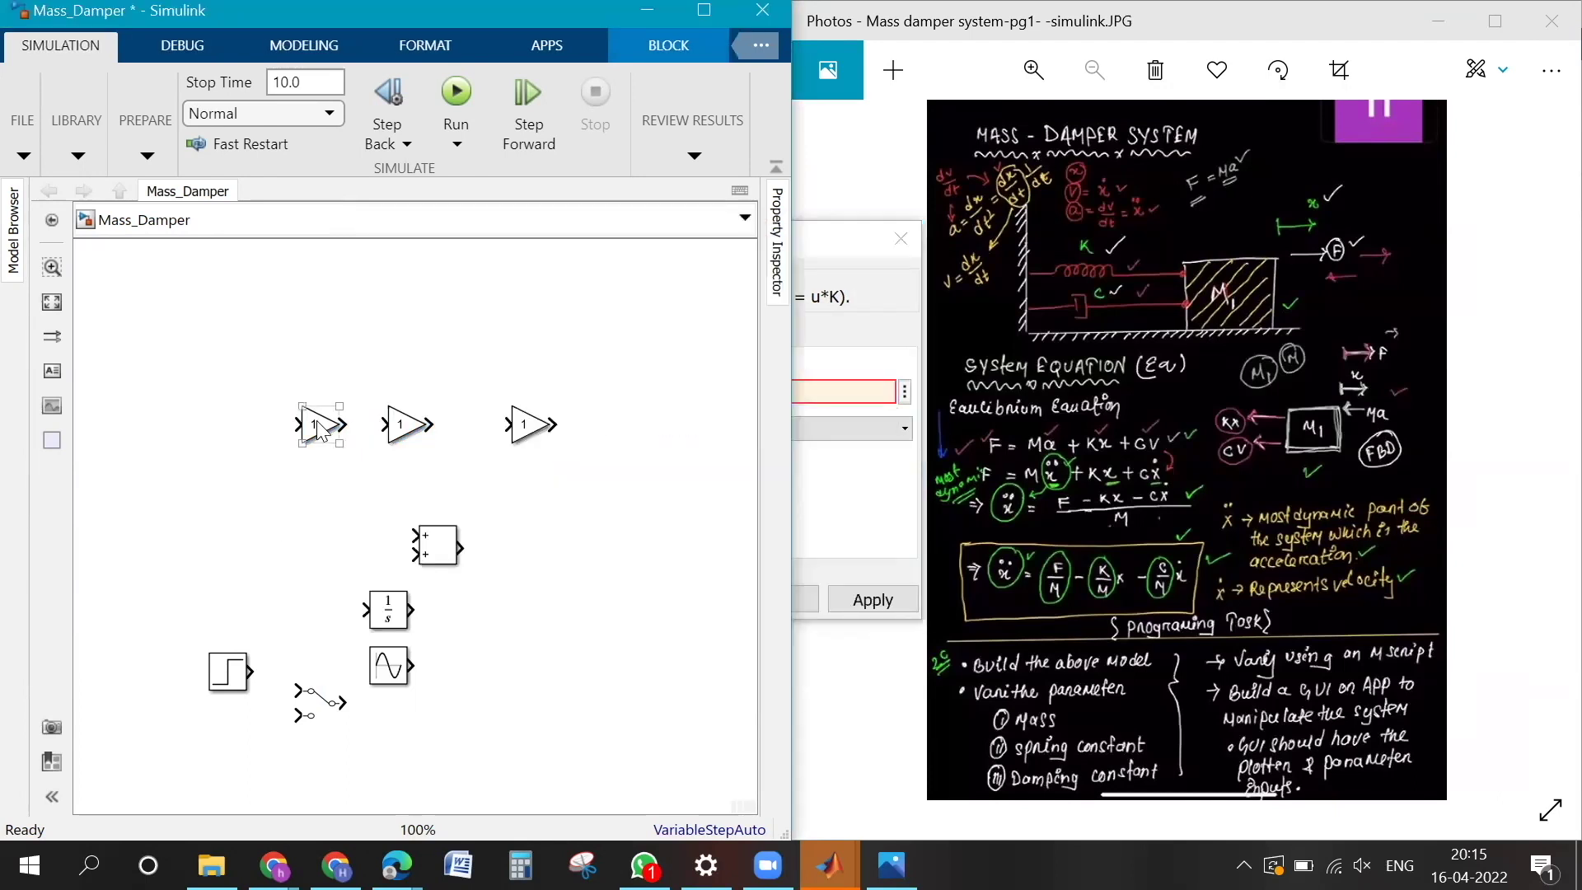
pyautogui.doubleClick(317, 426)
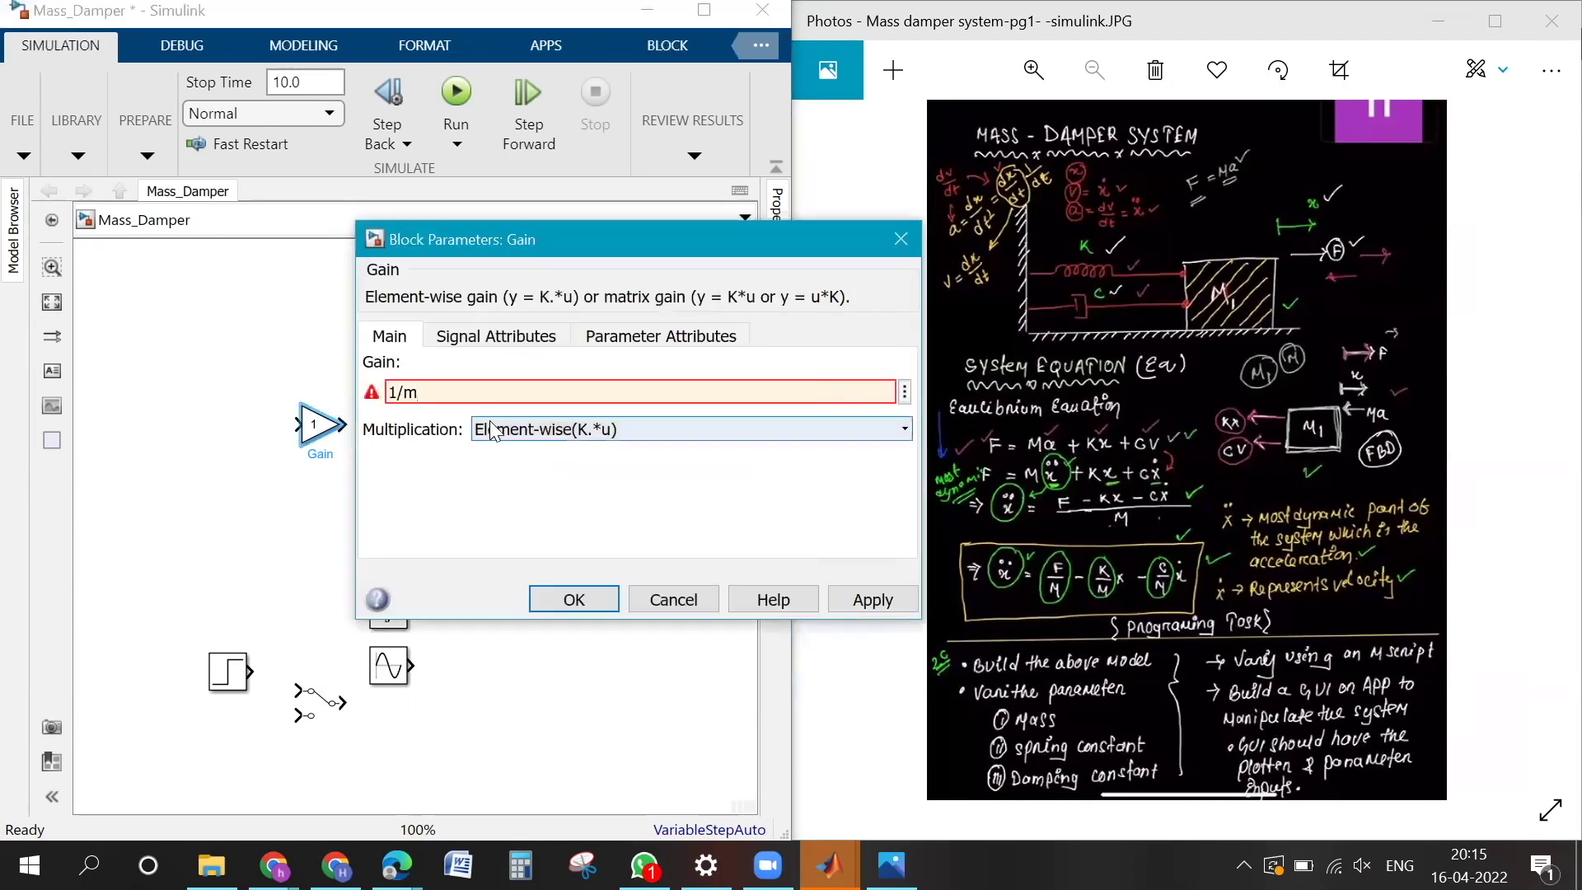
pyautogui.click(872, 602)
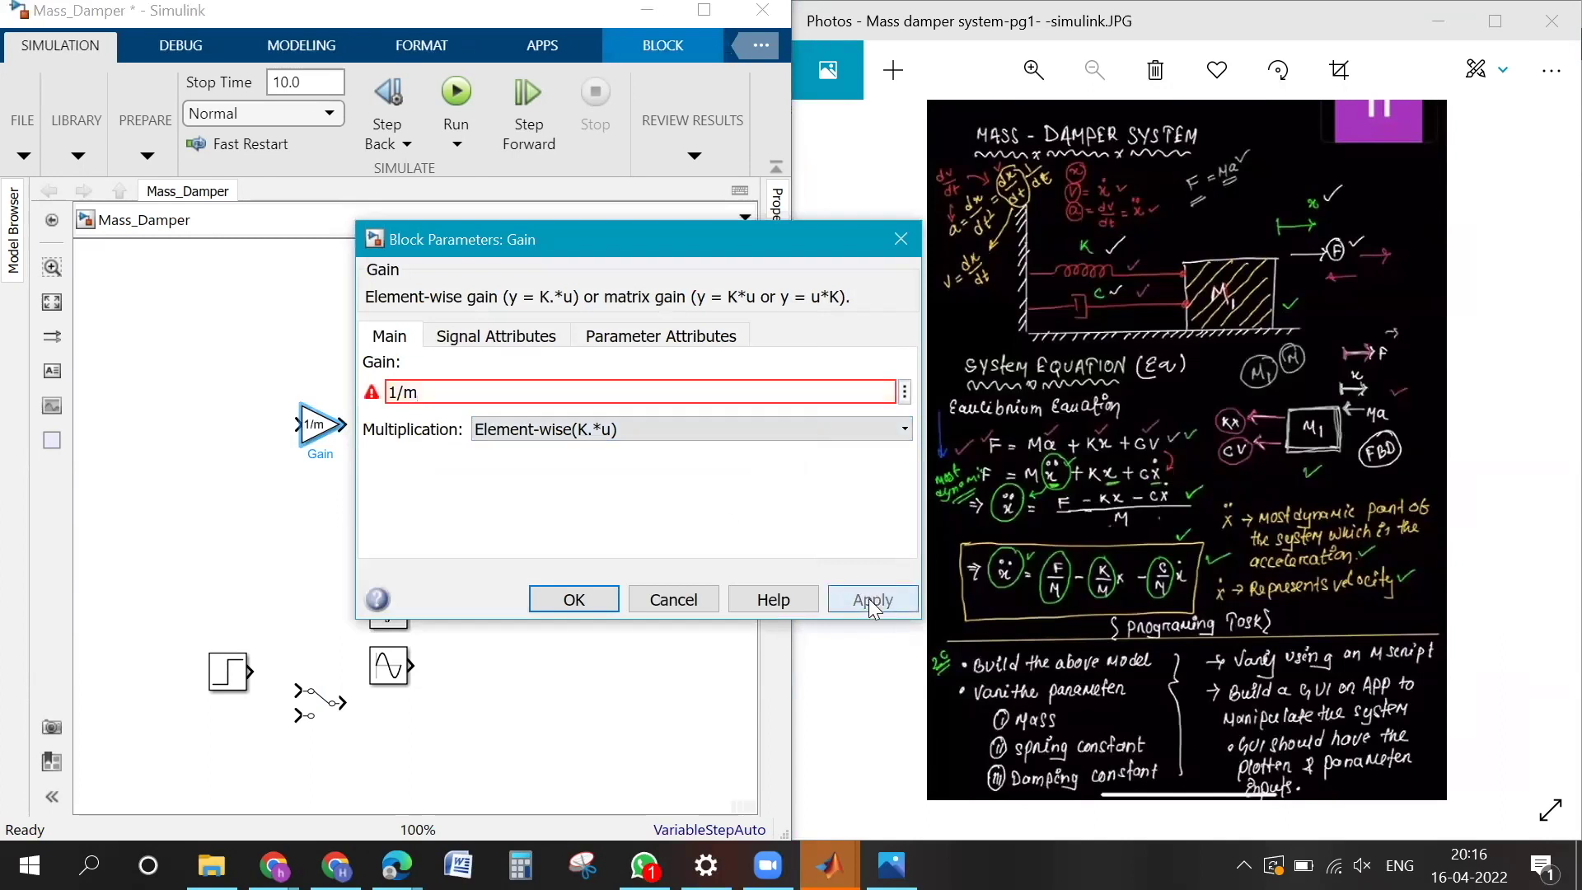
pyautogui.click(572, 600)
# Step: Set the middle Gain block's gain to k/m
pyautogui.click(404, 424)
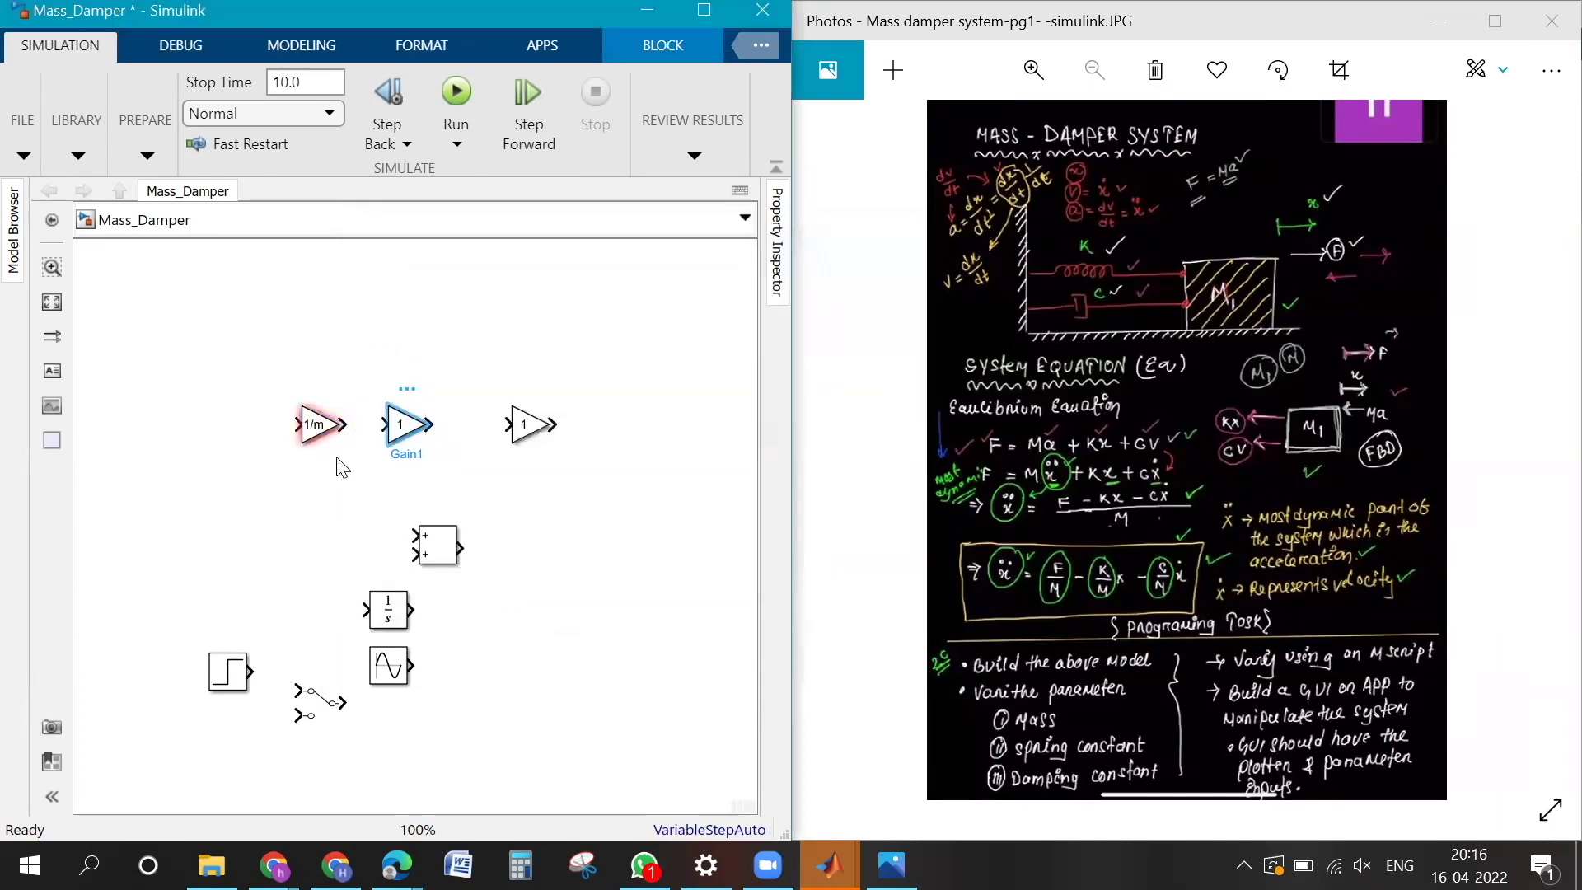
pyautogui.doubleClick(408, 426)
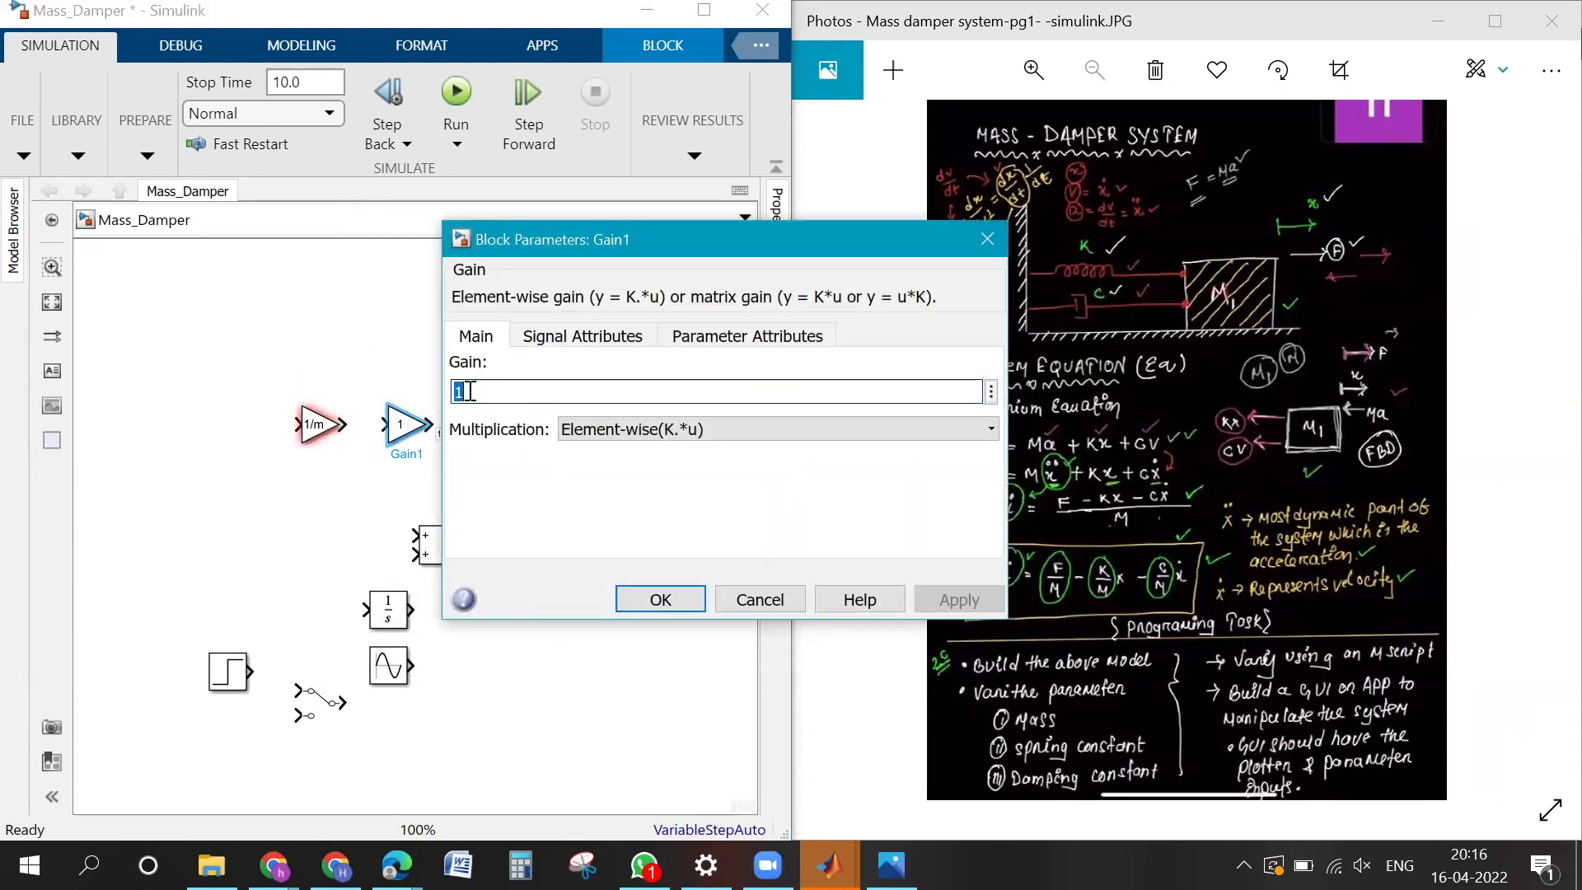
pyautogui.write('k/m')
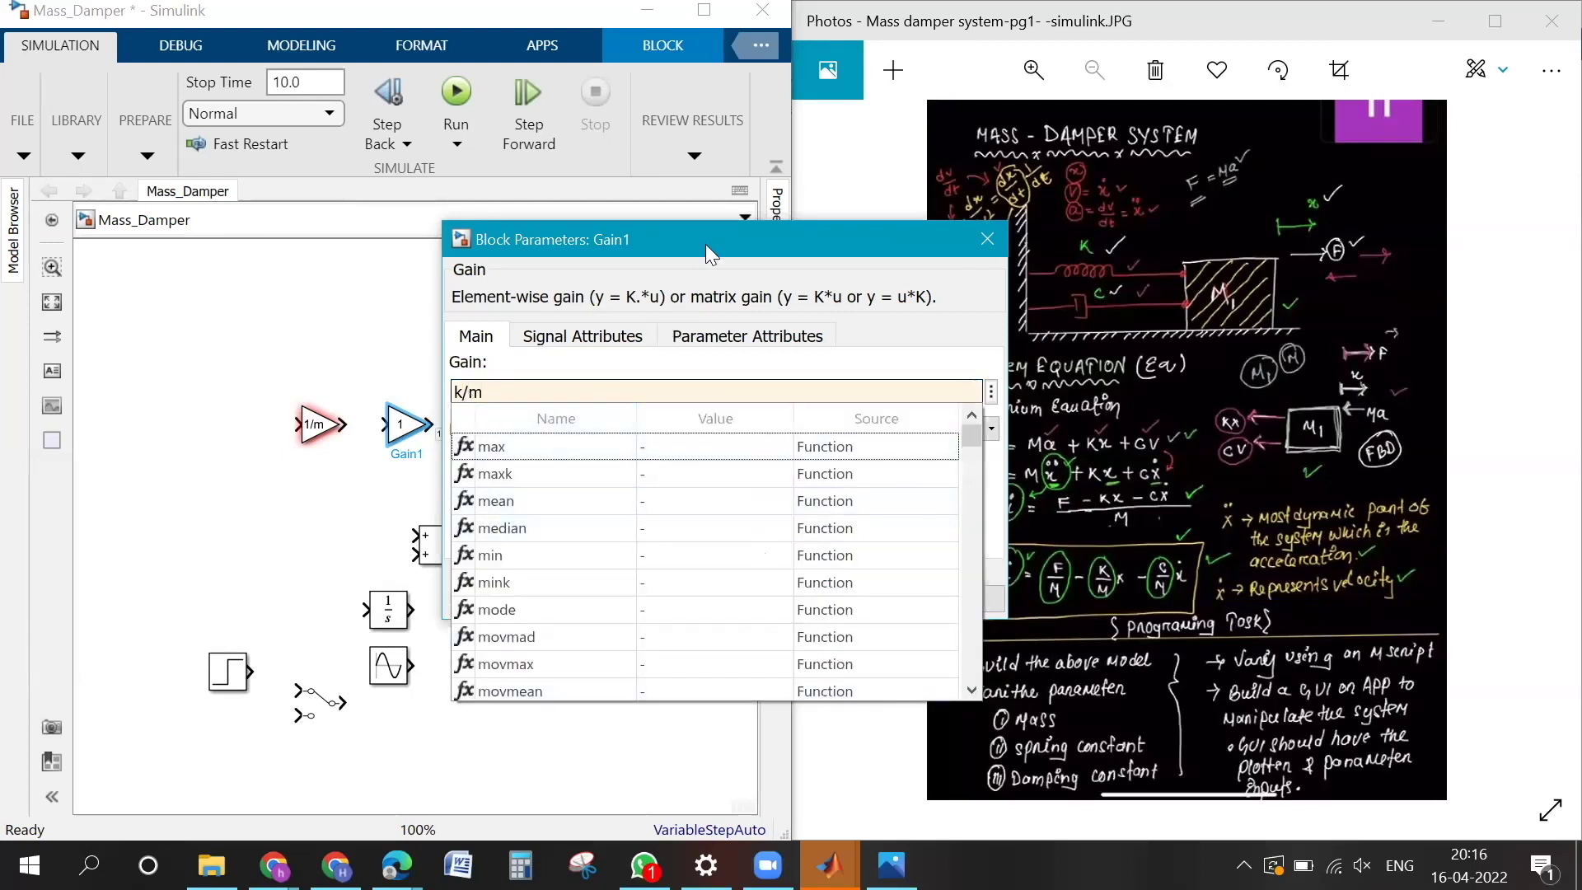
pyautogui.click(956, 600)
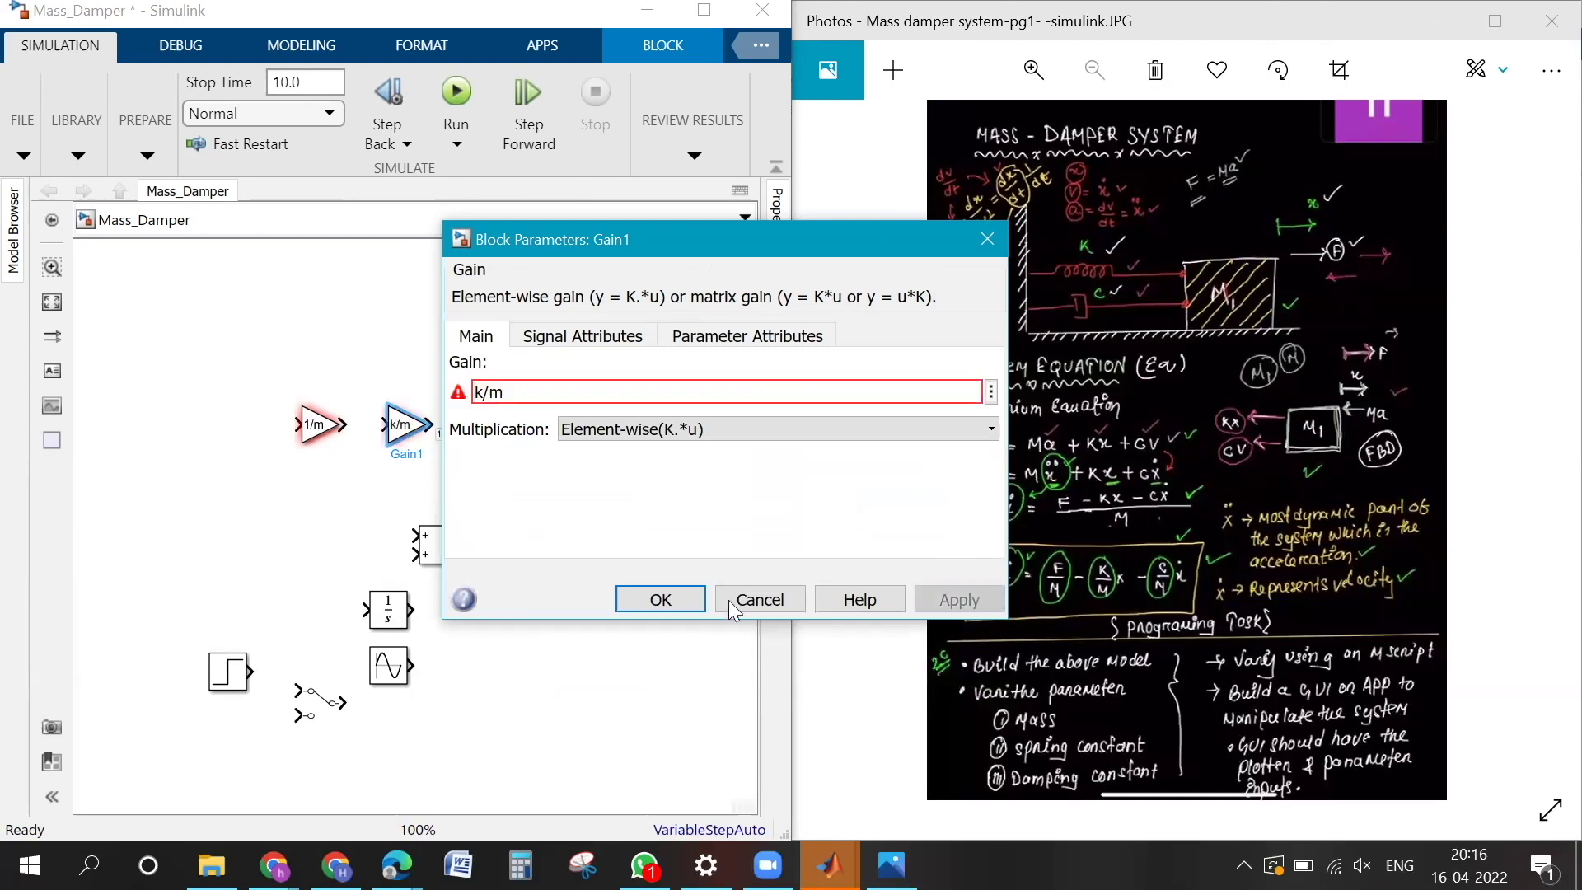
pyautogui.click(648, 600)
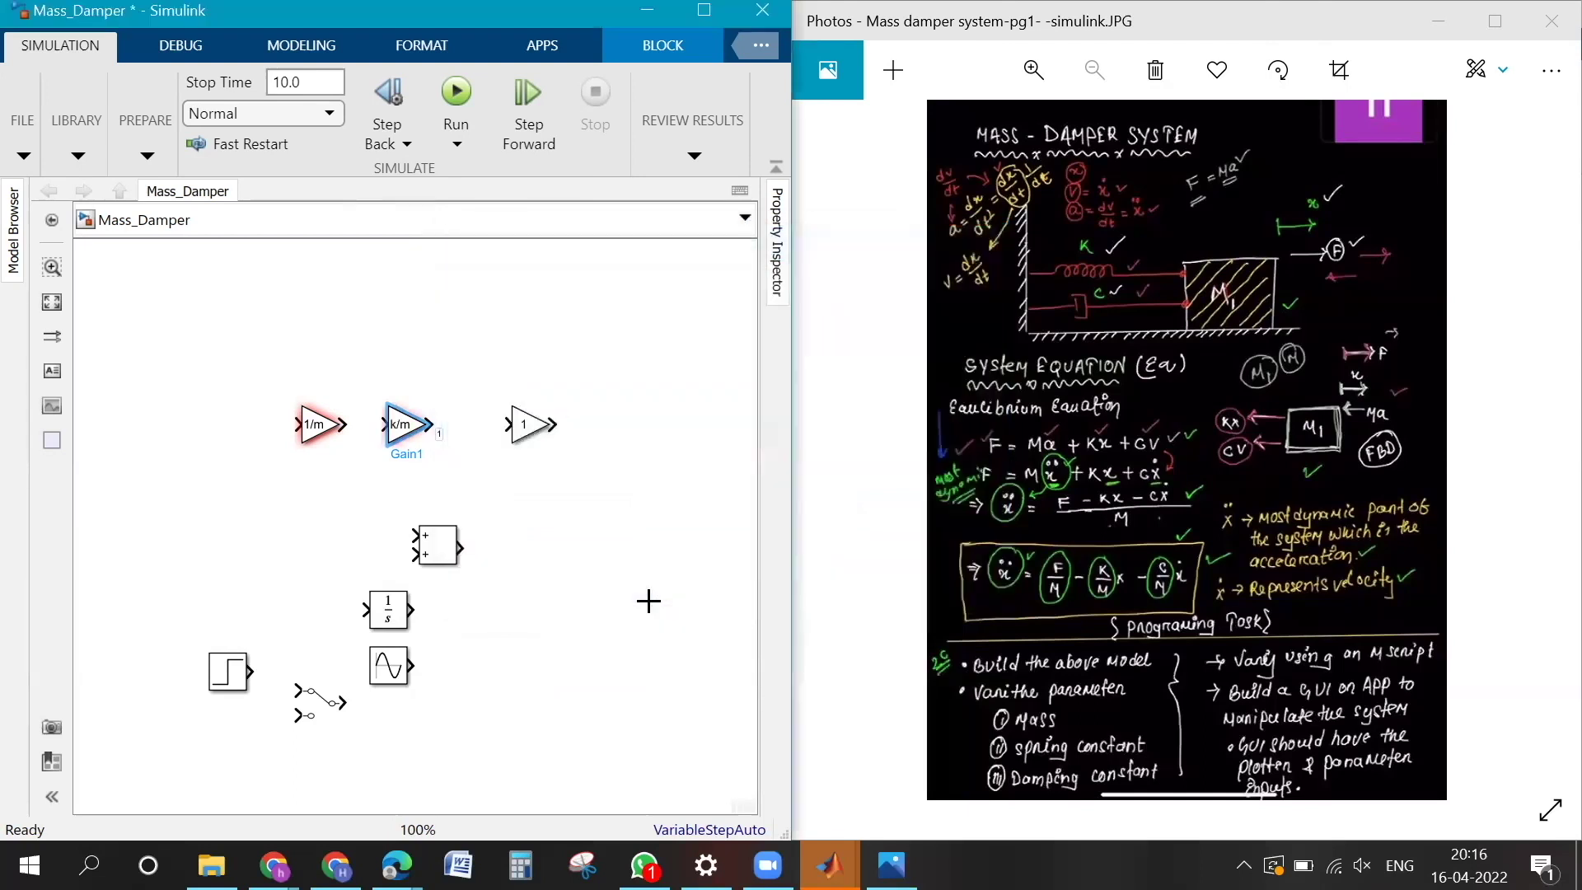
# Step: Set the rightmost Gain block's gain to c/m
pyautogui.doubleClick(530, 424)
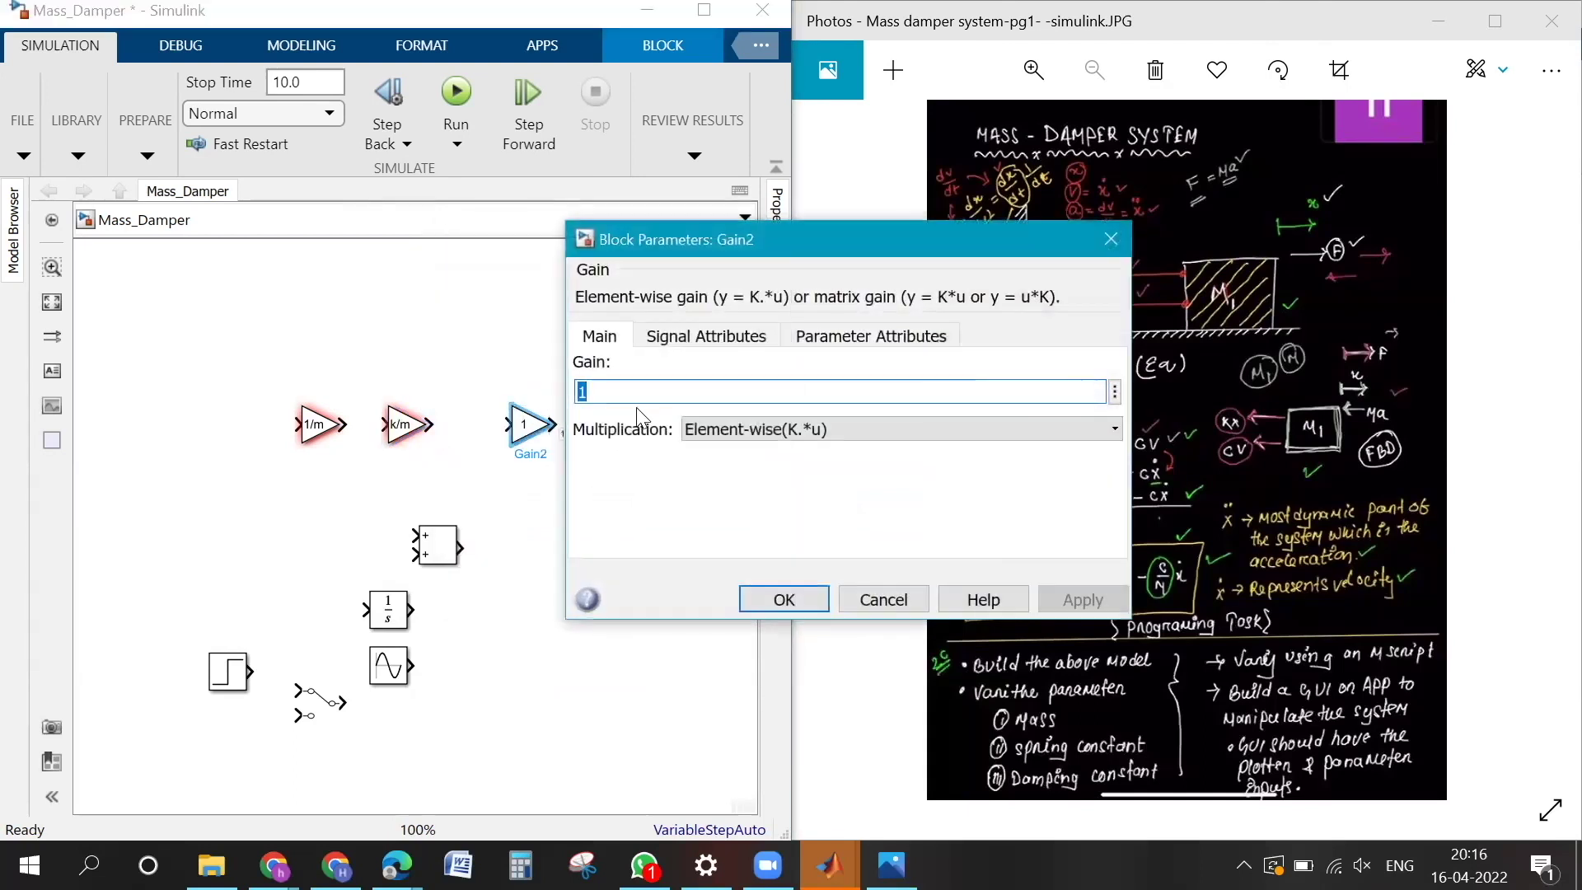
pyautogui.write('c/m')
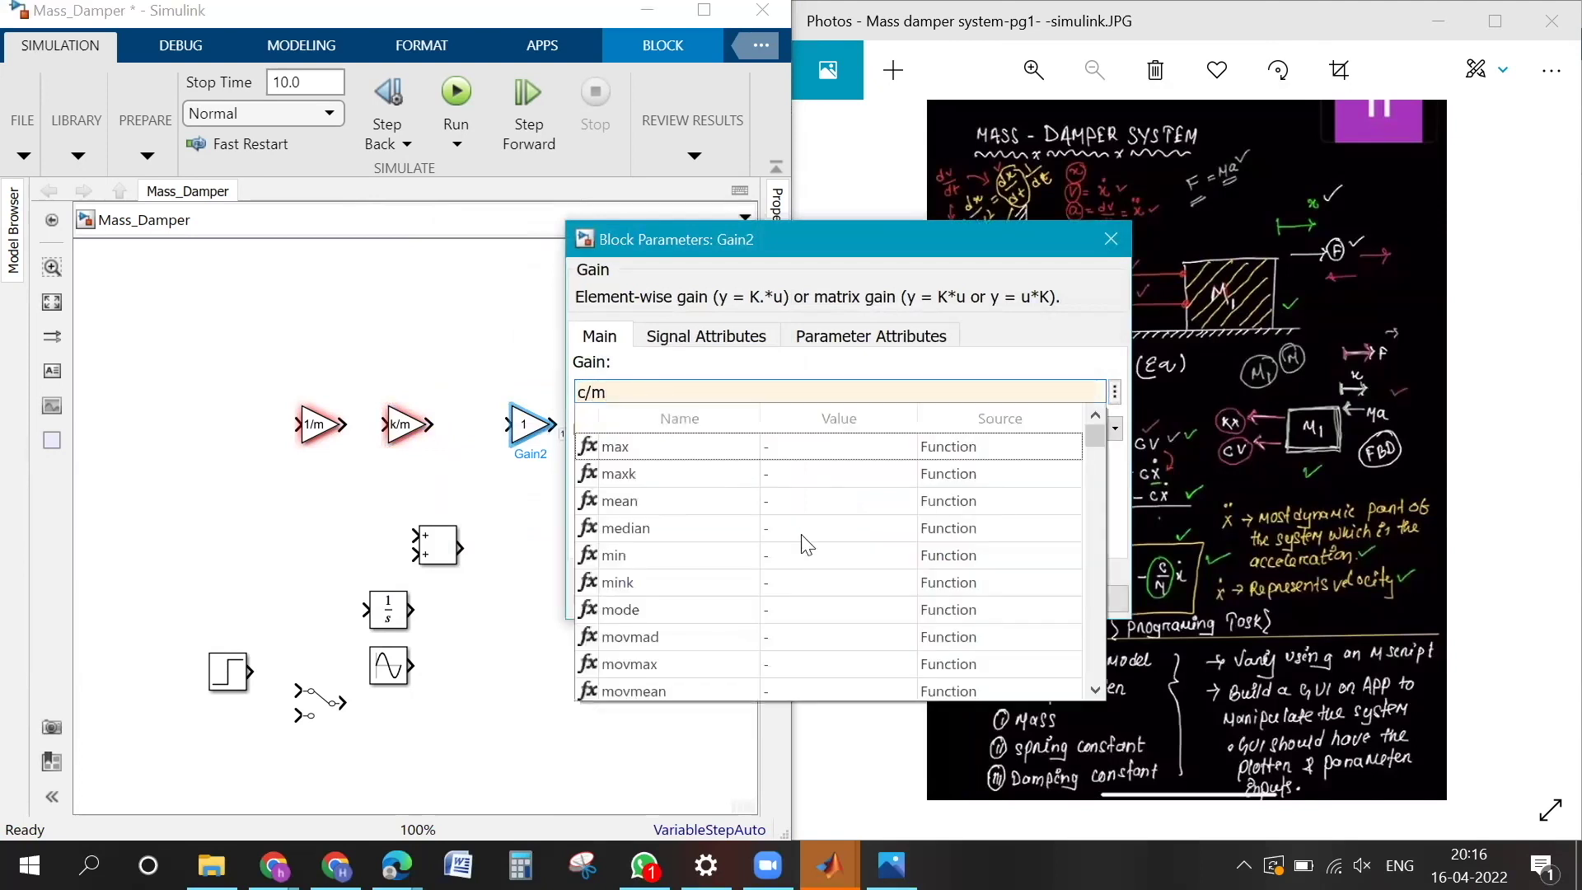
pyautogui.press('Escape')
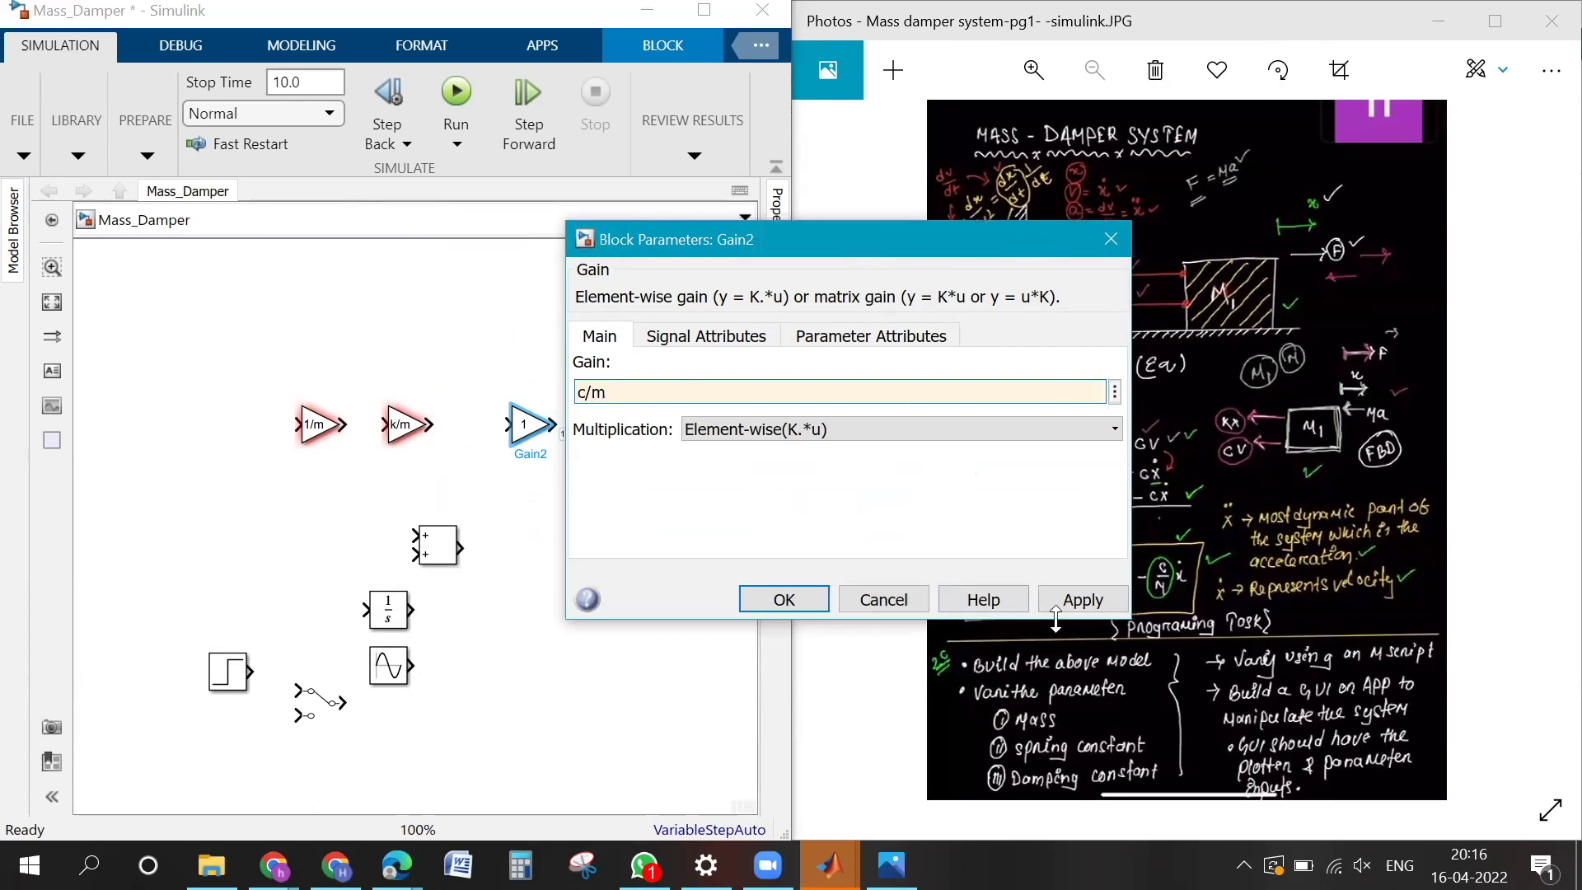
pyautogui.click(1082, 602)
pyautogui.click(783, 601)
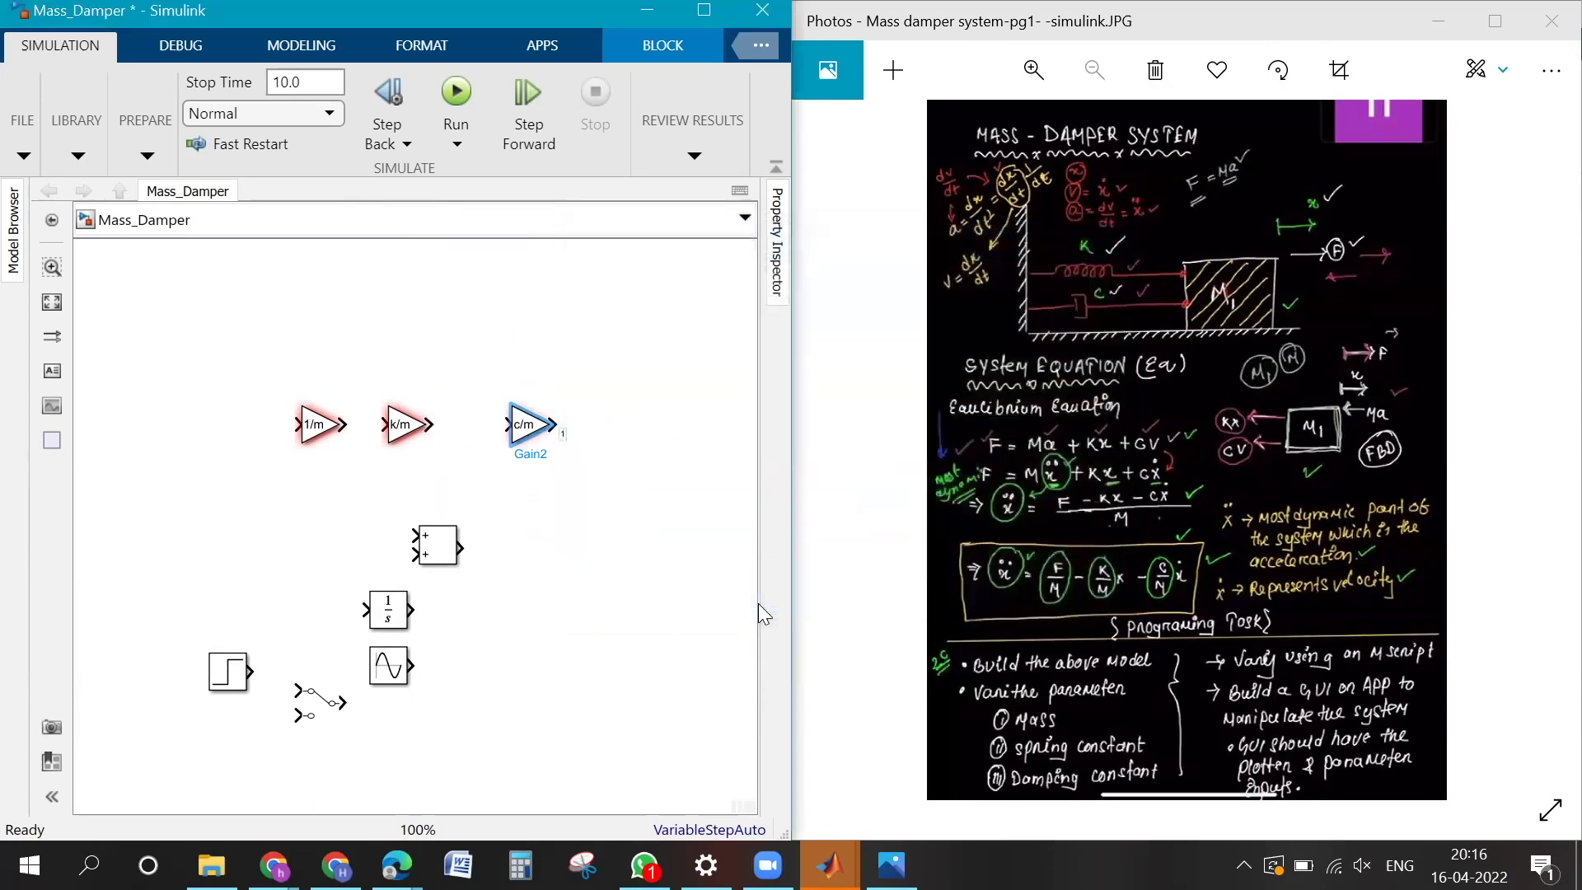
pyautogui.click(589, 595)
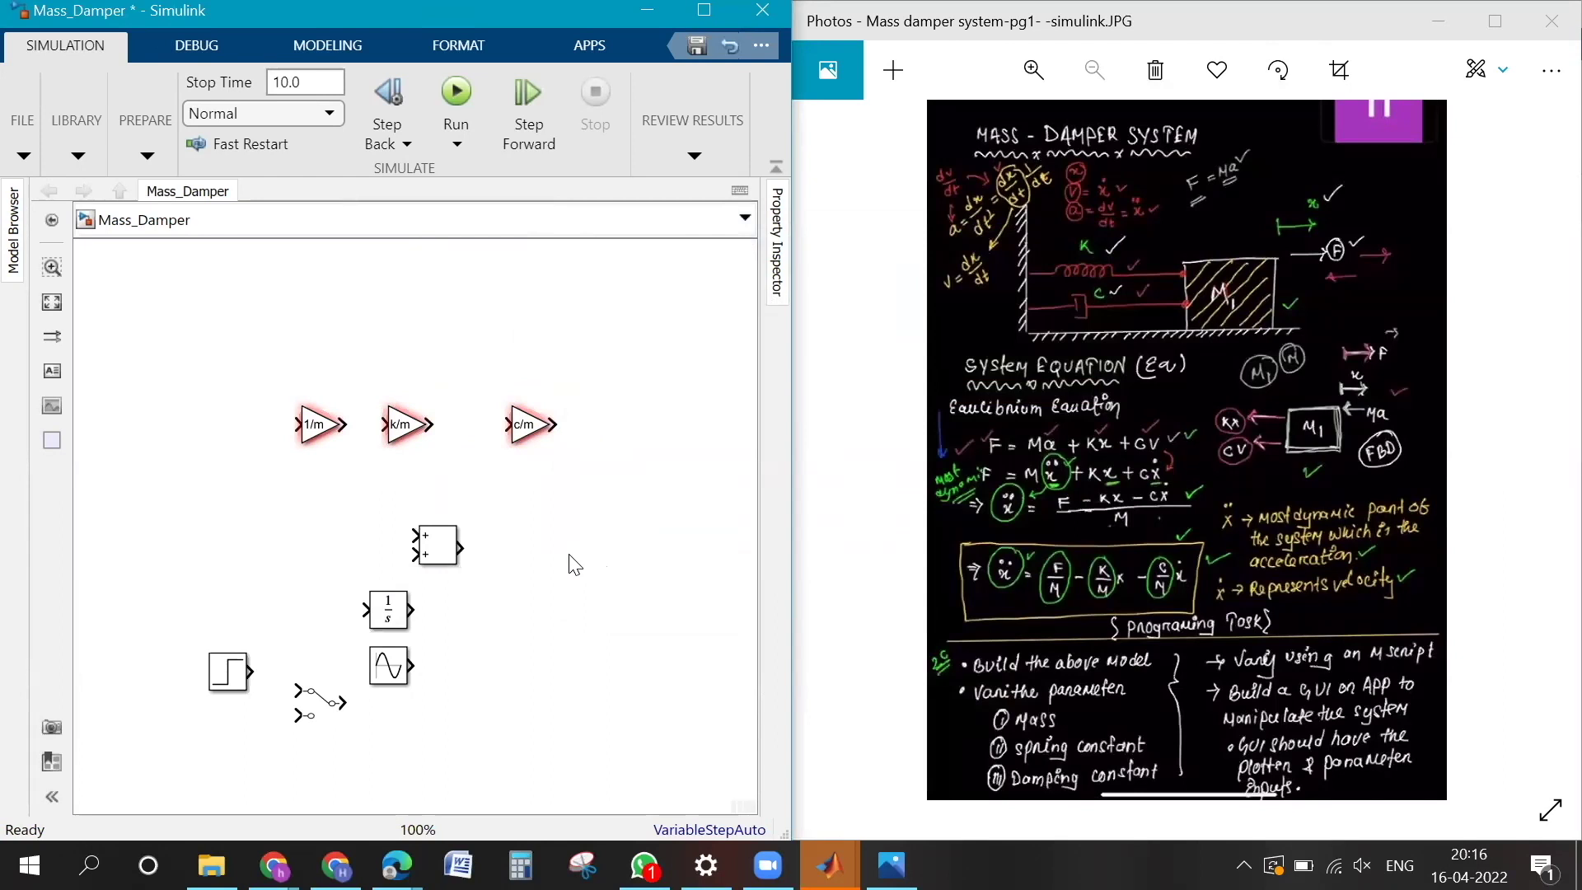
# Step: Move the Add block to just below the 1/m and k/m Gain blocks and set its list of signs to +--
pyautogui.click(447, 549)
pyautogui.click(384, 614)
pyautogui.click(437, 559)
pyautogui.moveTo(436, 559); pyautogui.dragTo(356, 514)
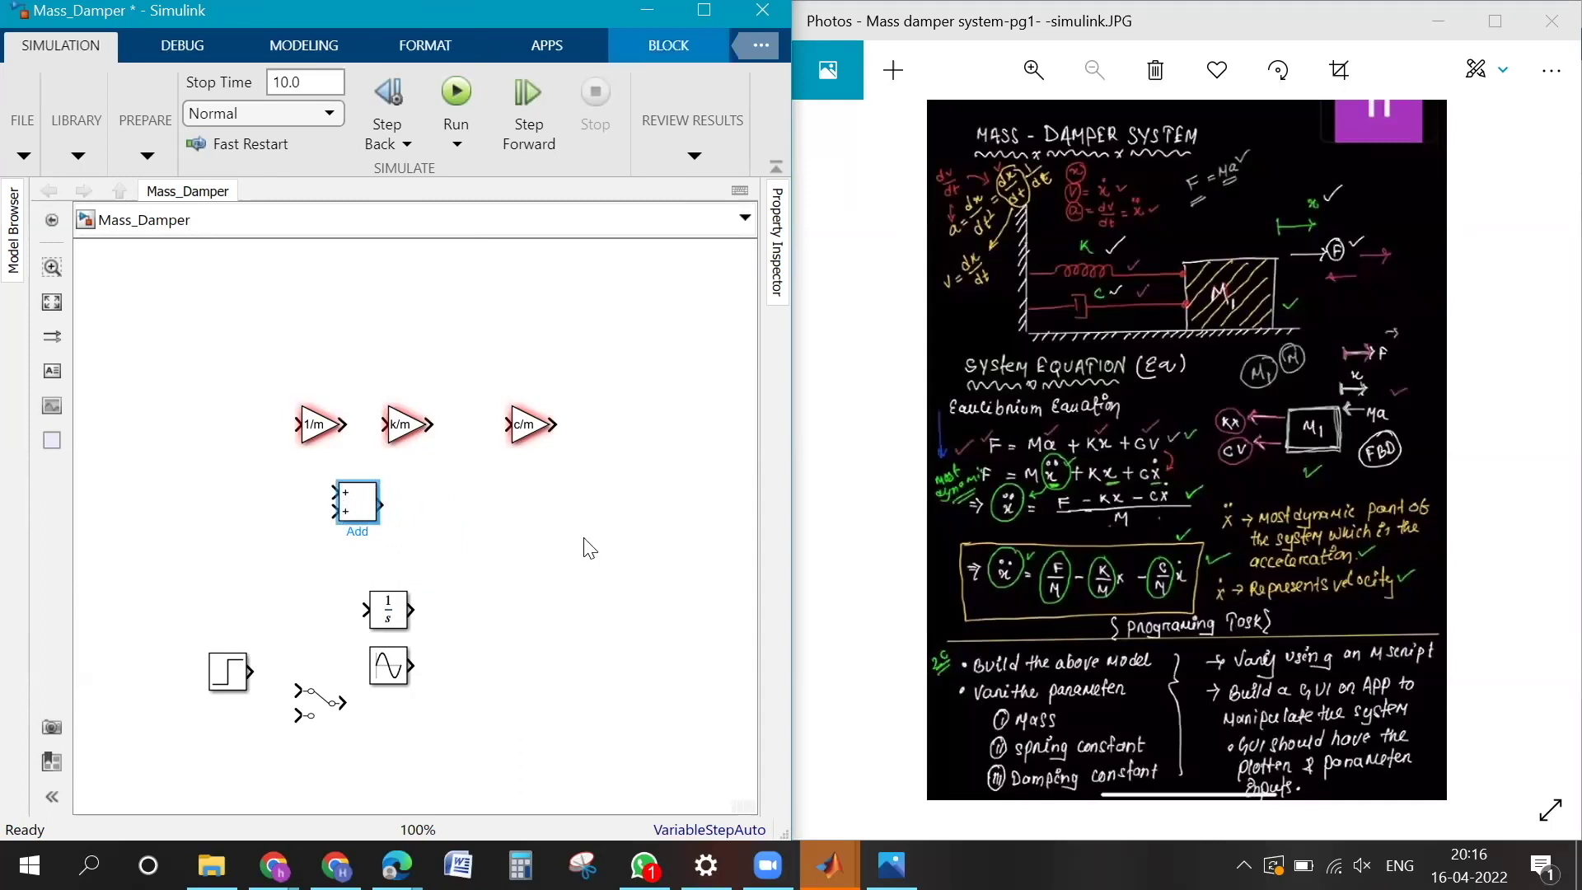
pyautogui.doubleClick(370, 504)
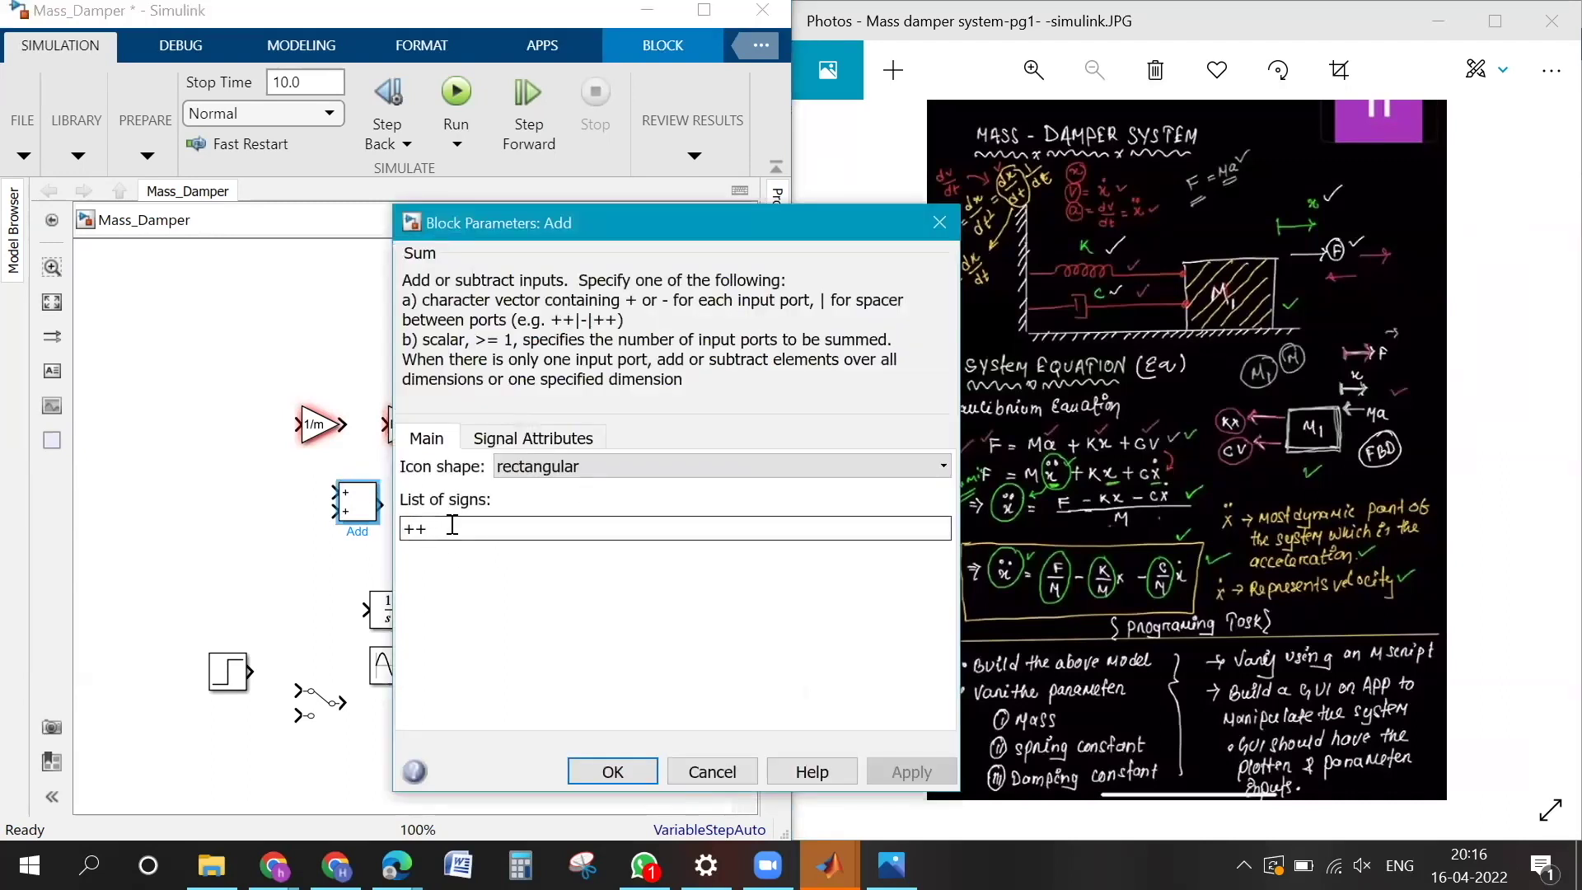
pyautogui.doubleClick(453, 525)
pyautogui.click(453, 525)
pyautogui.press('BackSpace')
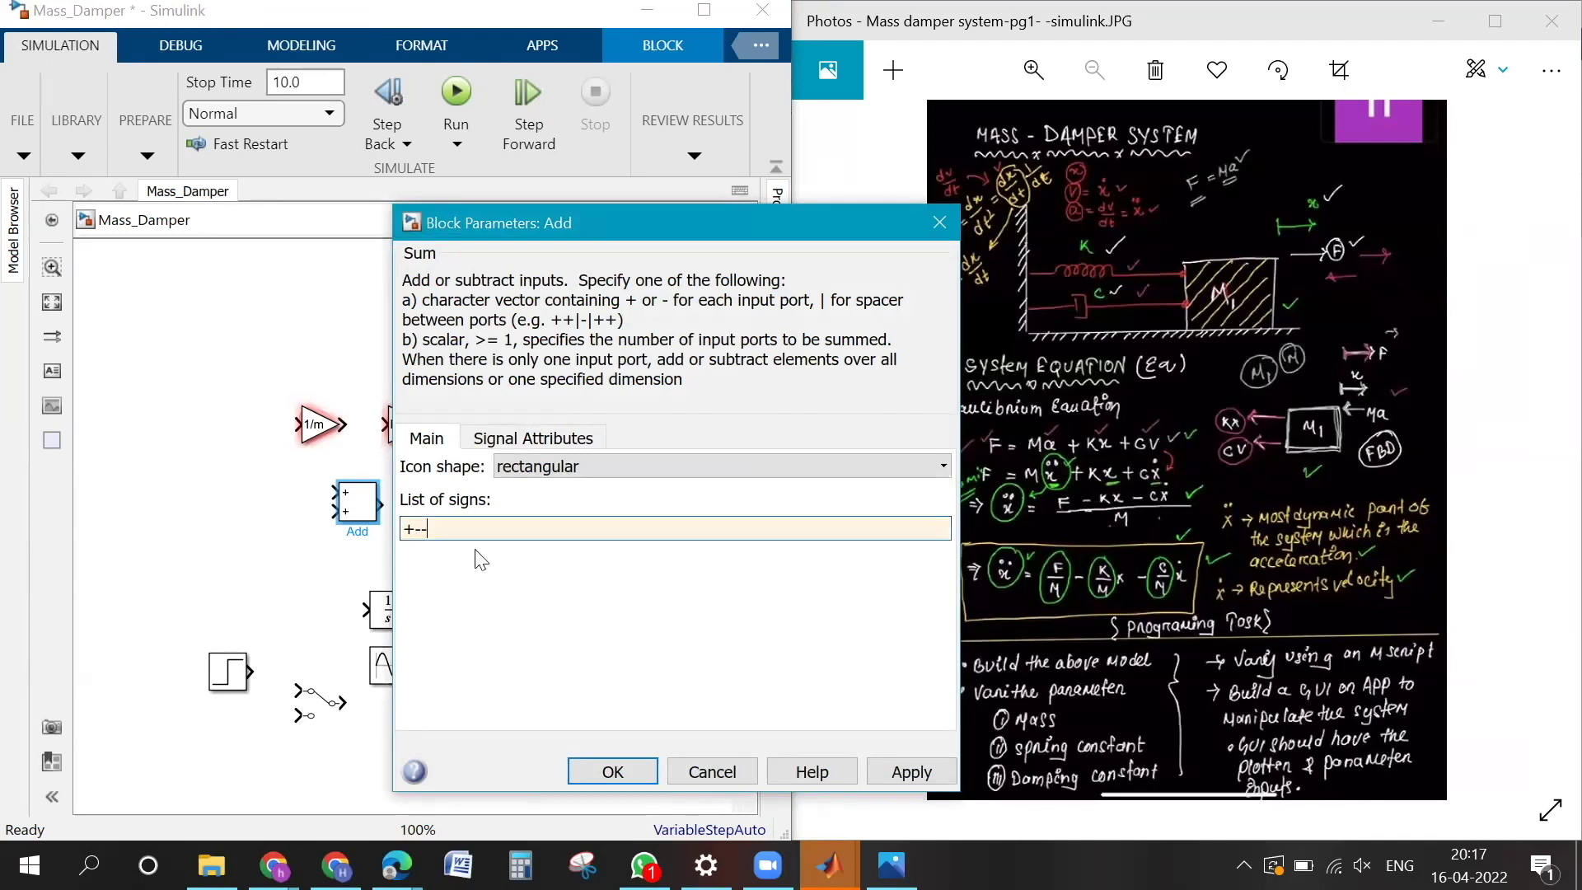
pyautogui.click(879, 772)
pyautogui.click(604, 770)
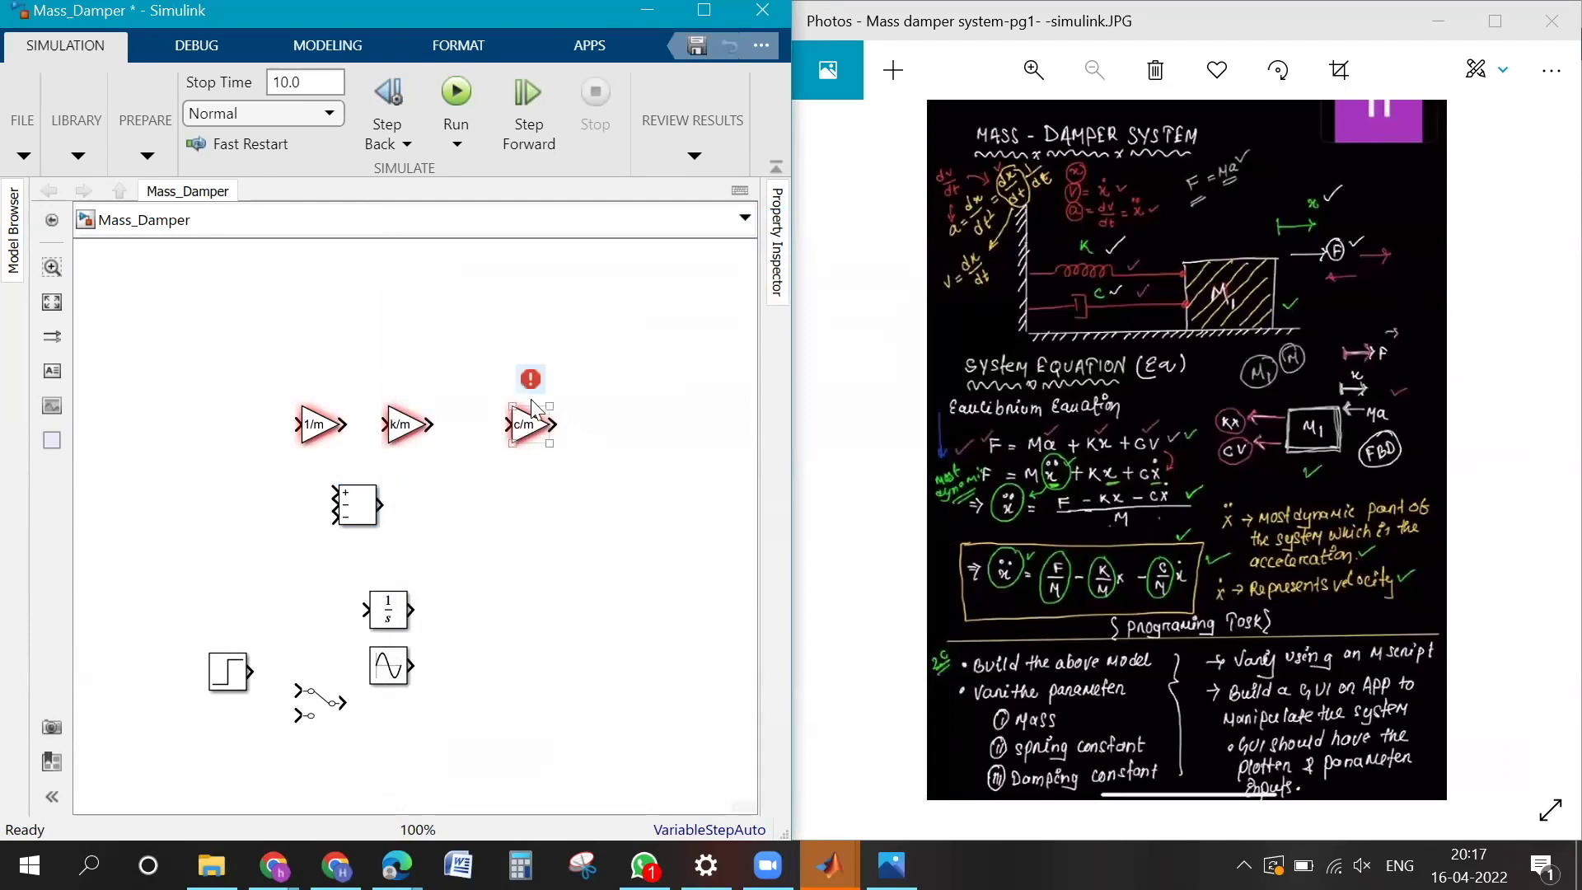
# Step: Enlarge the Add block so its three input signs are well spaced
pyautogui.click(367, 524)
pyautogui.moveTo(378, 527); pyautogui.dragTo(404, 548)
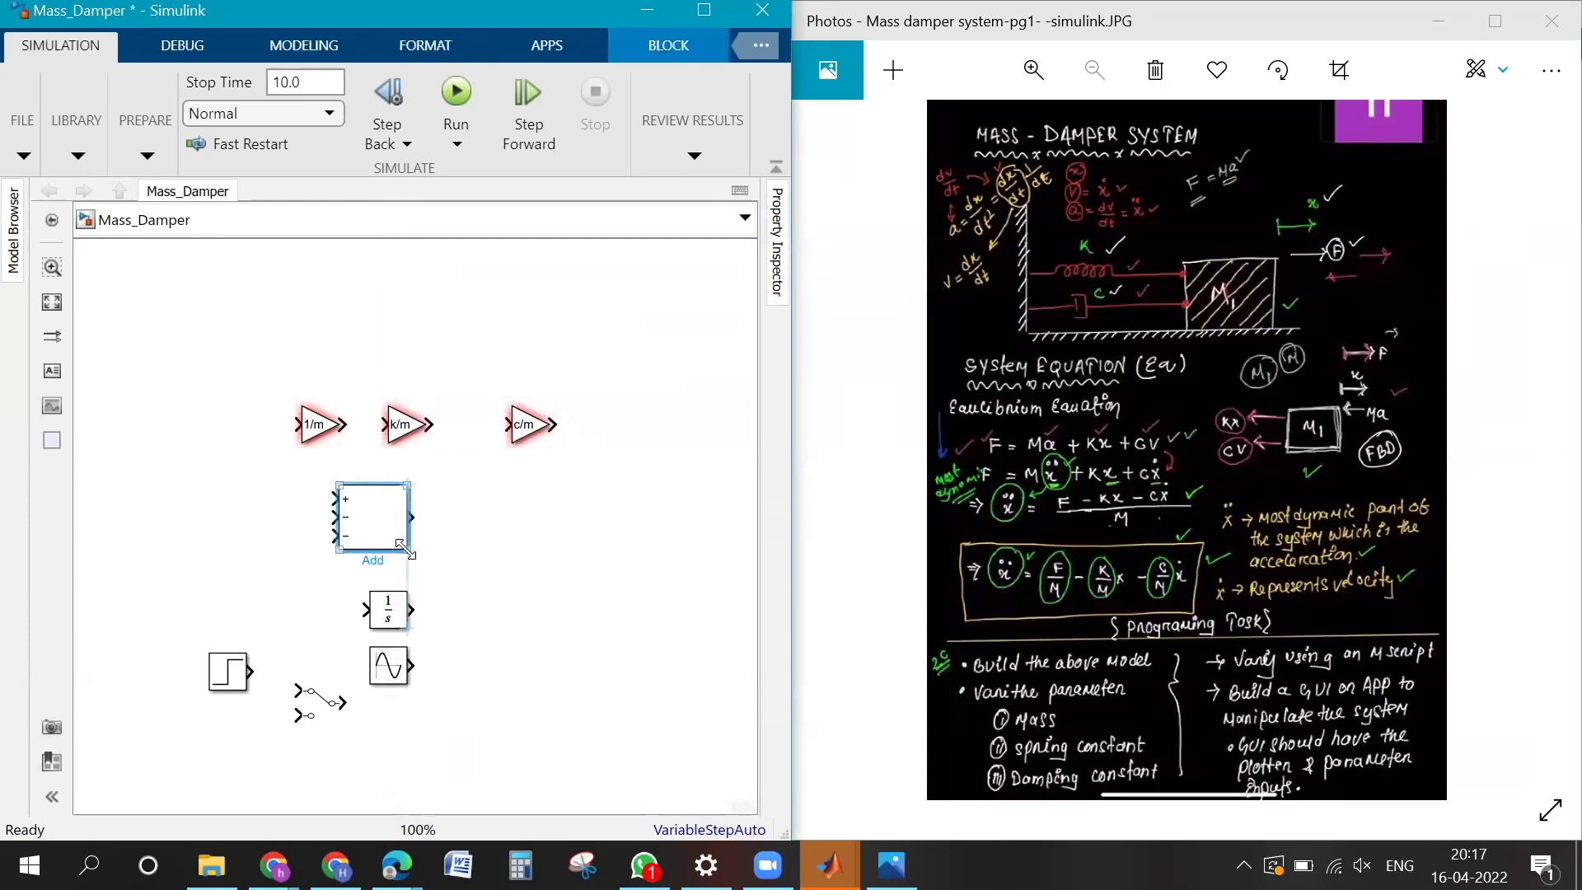
pyautogui.click(462, 607)
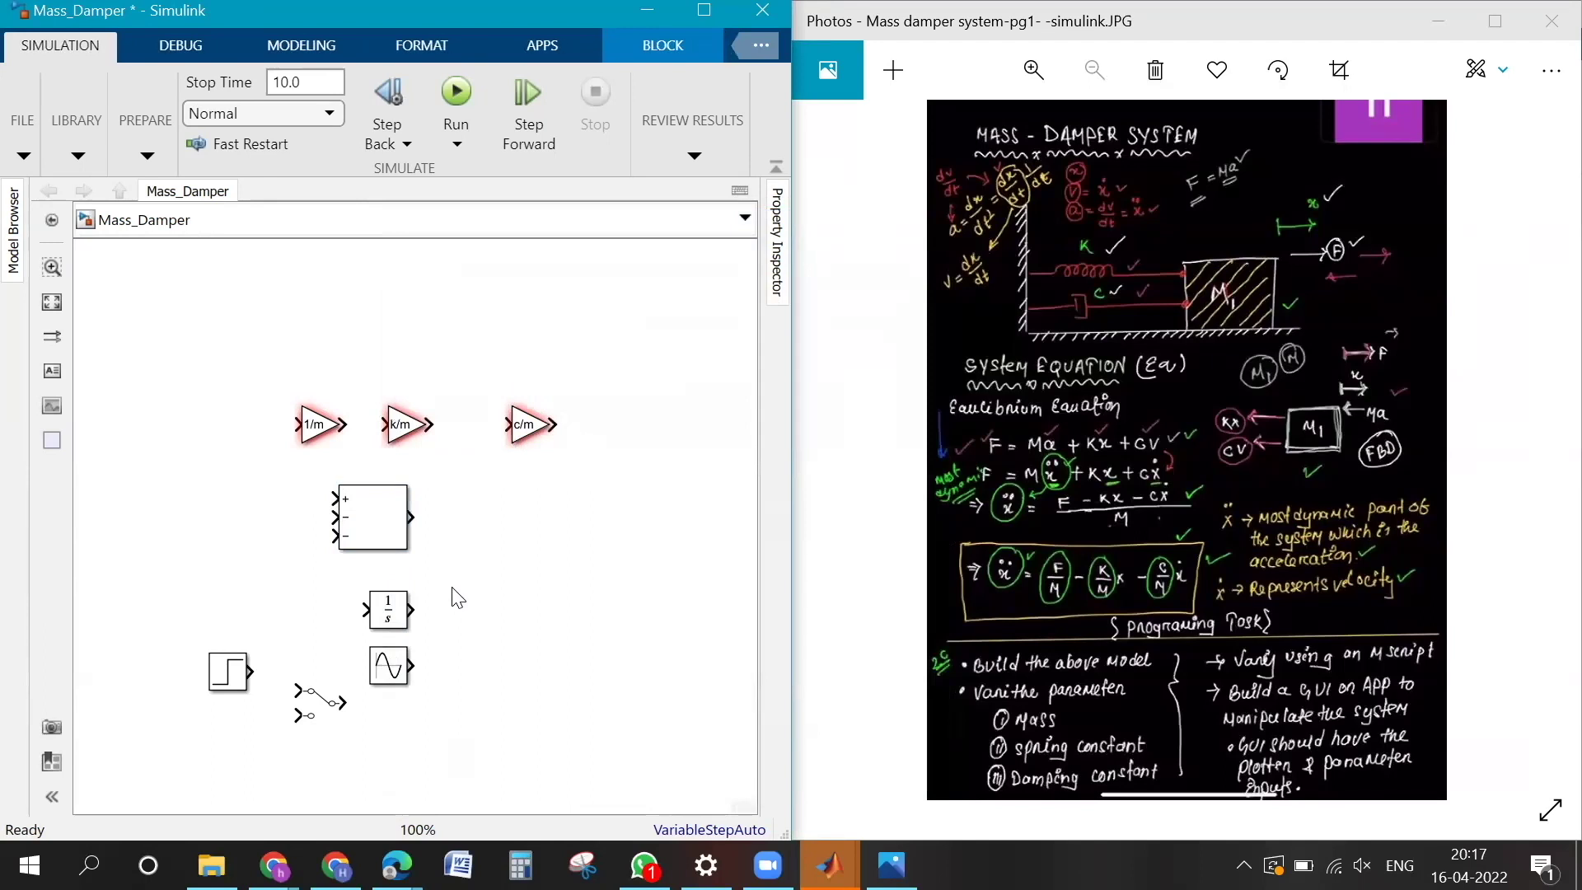
# Step: Enlarge the 1/m, k/m and c/m Gain blocks to a matching height and keep them in one row
pyautogui.click(314, 436)
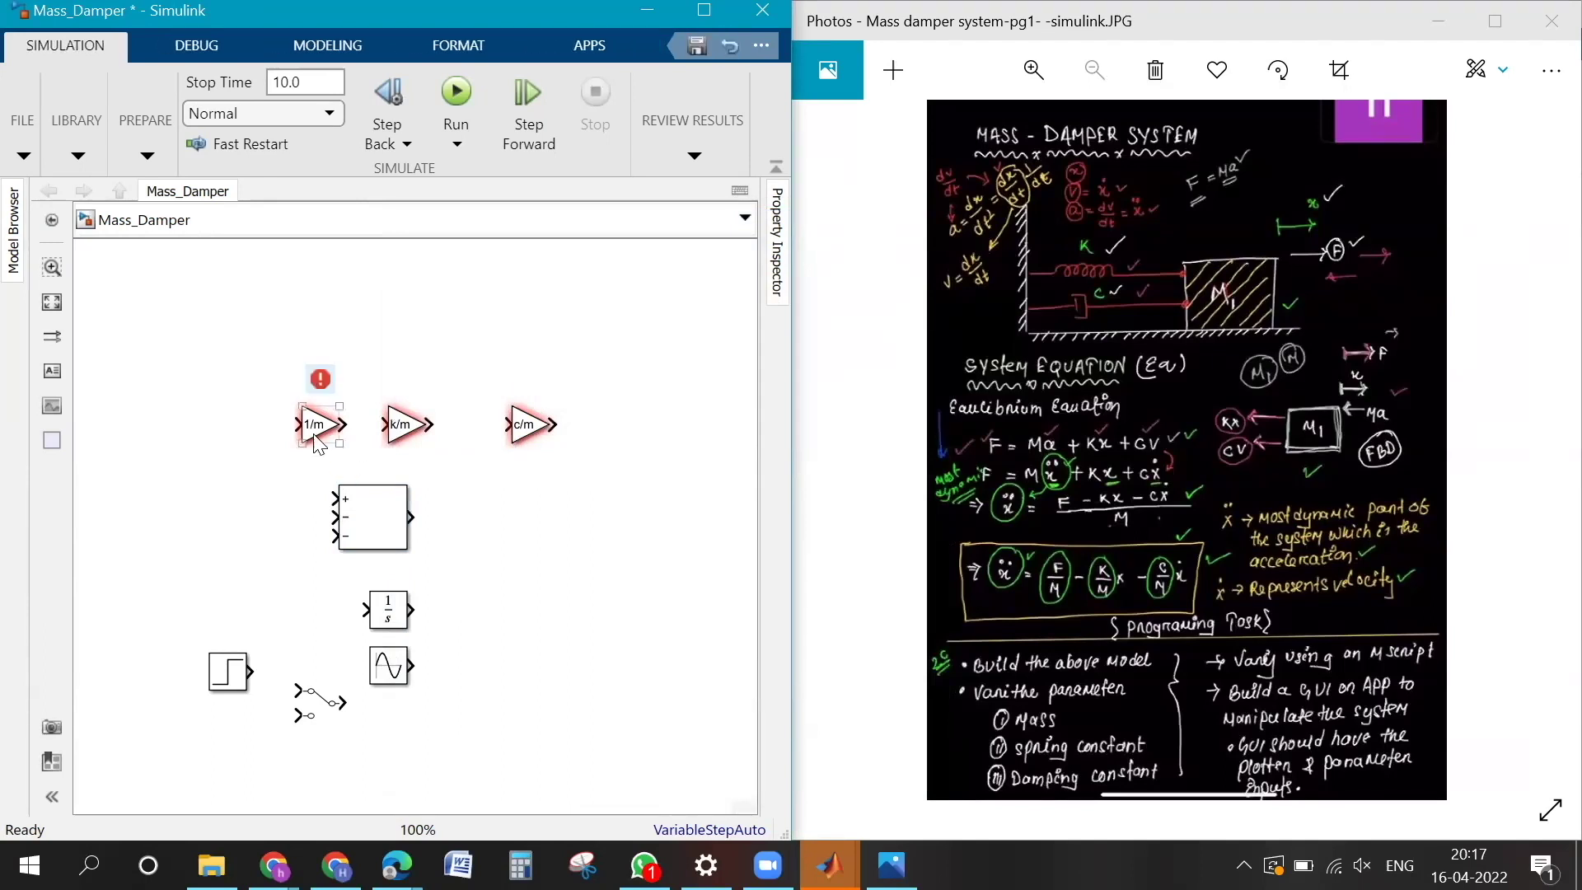
pyautogui.moveTo(339, 407); pyautogui.dragTo(379, 368)
pyautogui.moveTo(320, 423); pyautogui.dragTo(252, 424)
pyautogui.click(394, 424)
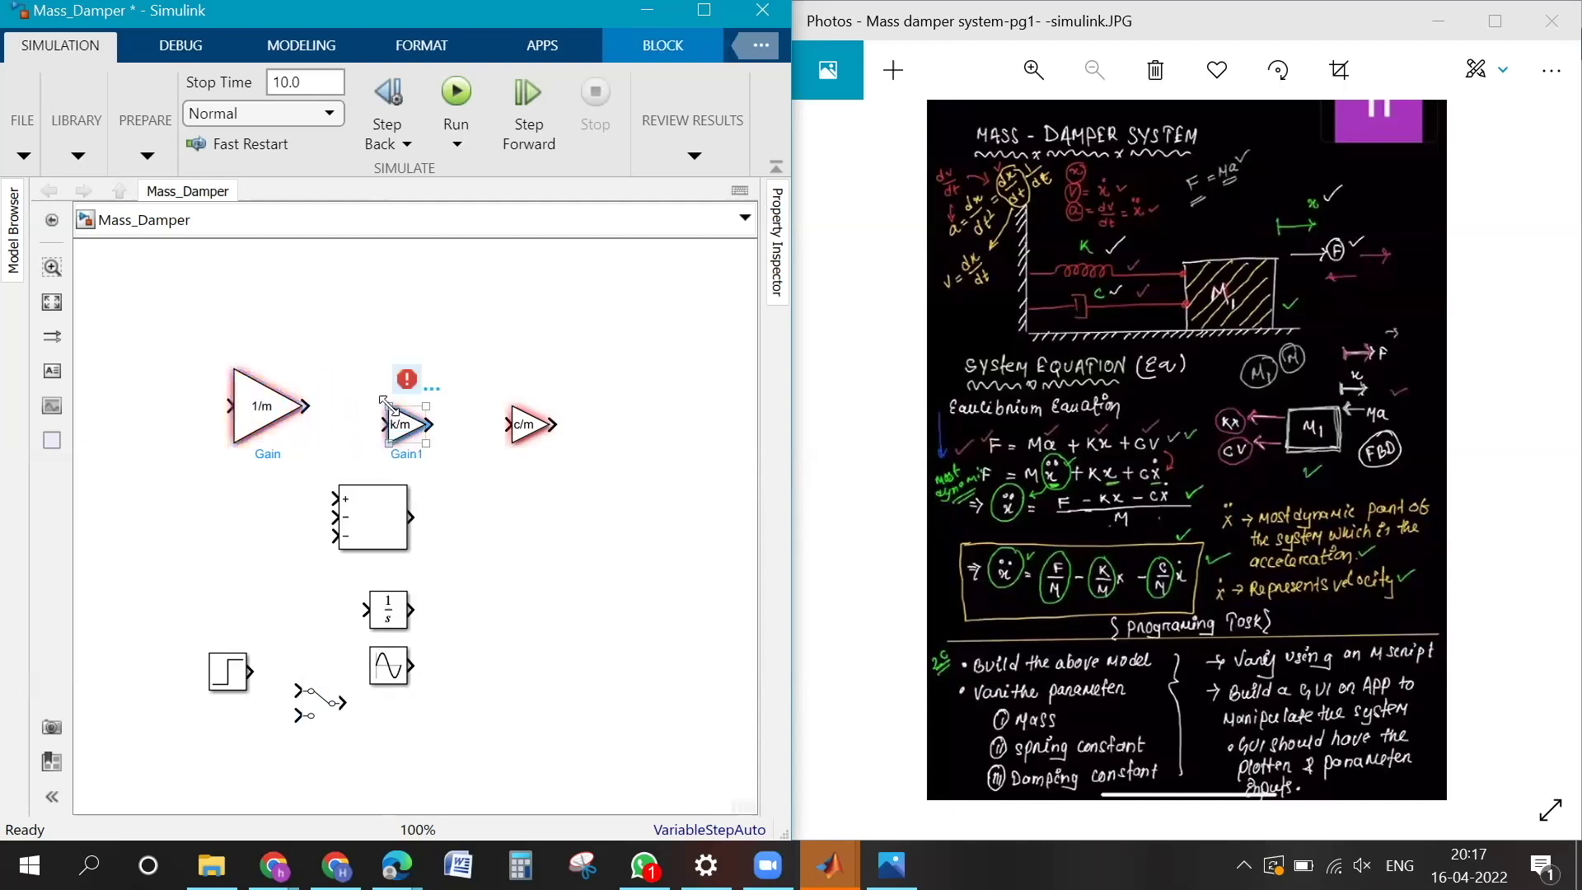
pyautogui.moveTo(376, 398); pyautogui.dragTo(363, 367)
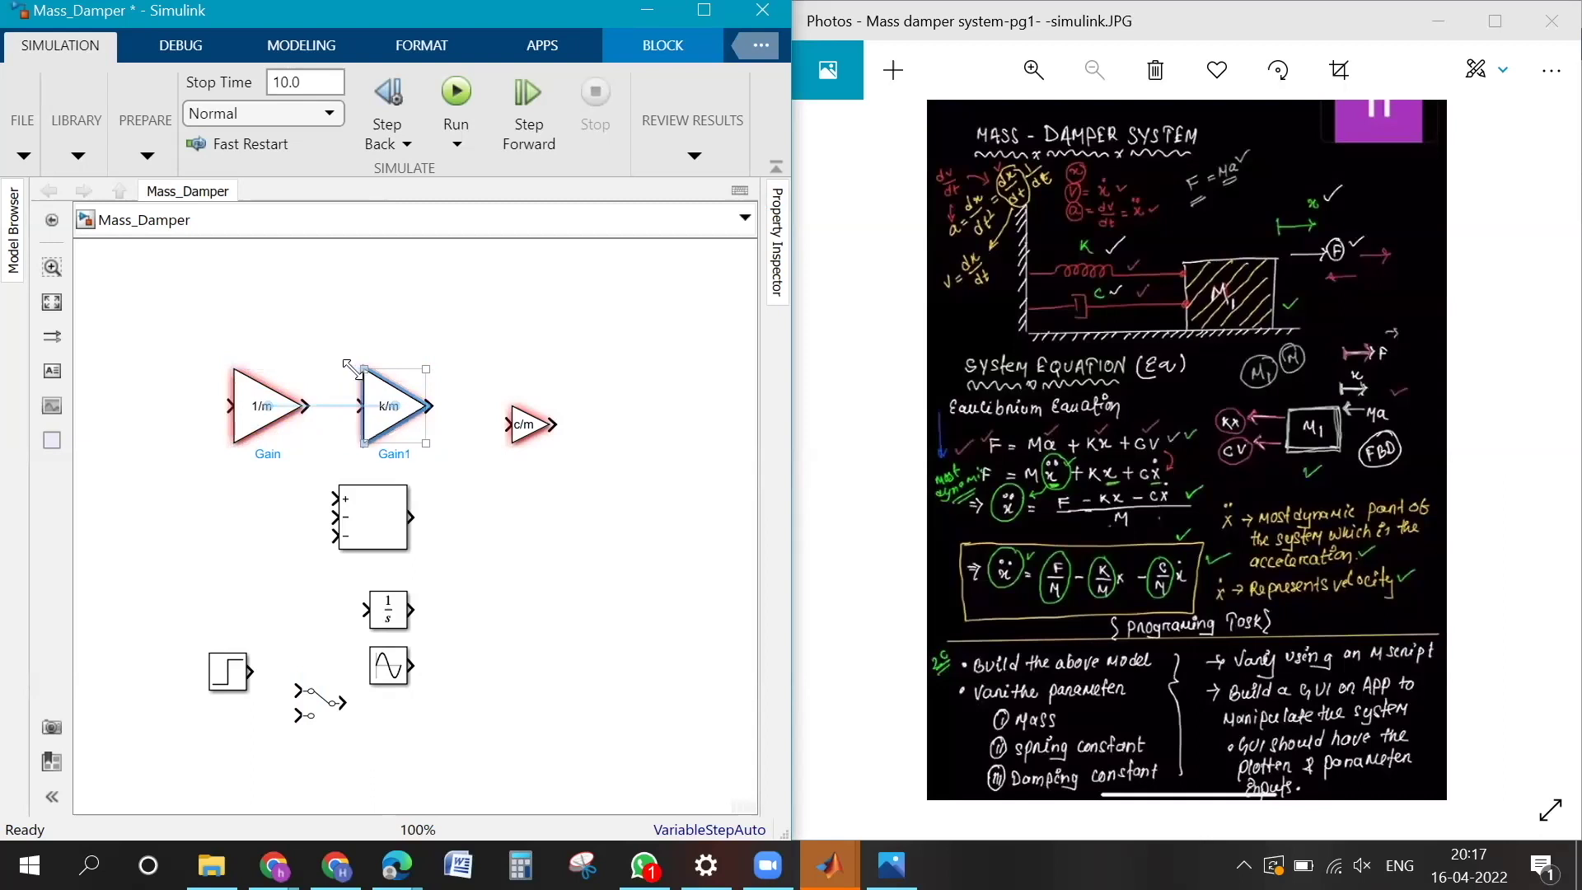
pyautogui.click(514, 423)
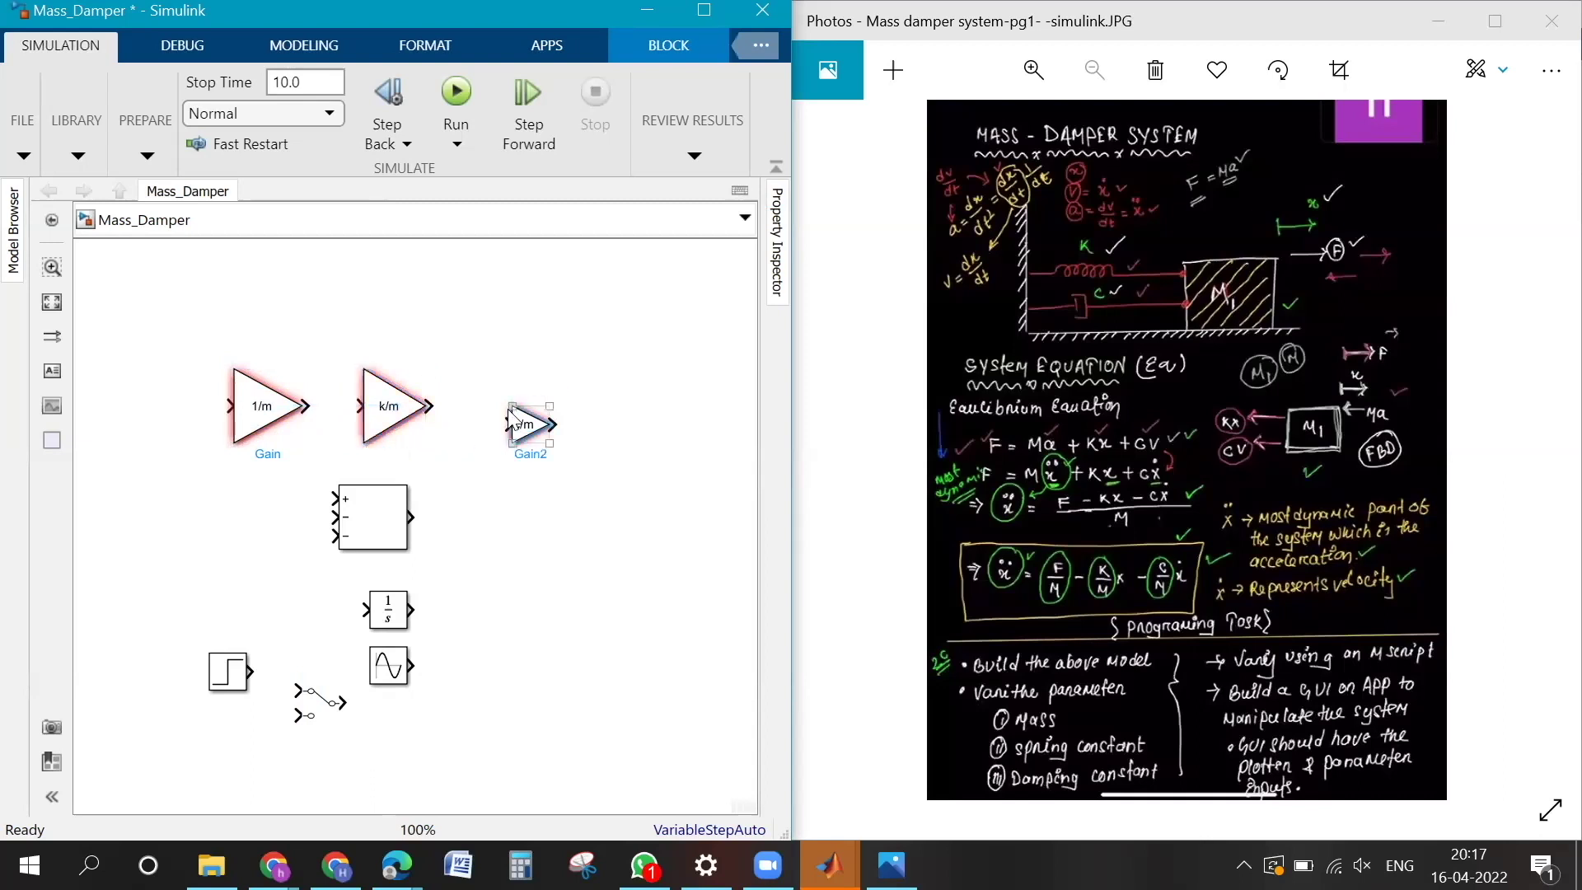
pyautogui.moveTo(501, 403); pyautogui.dragTo(471, 367)
pyautogui.click(477, 493)
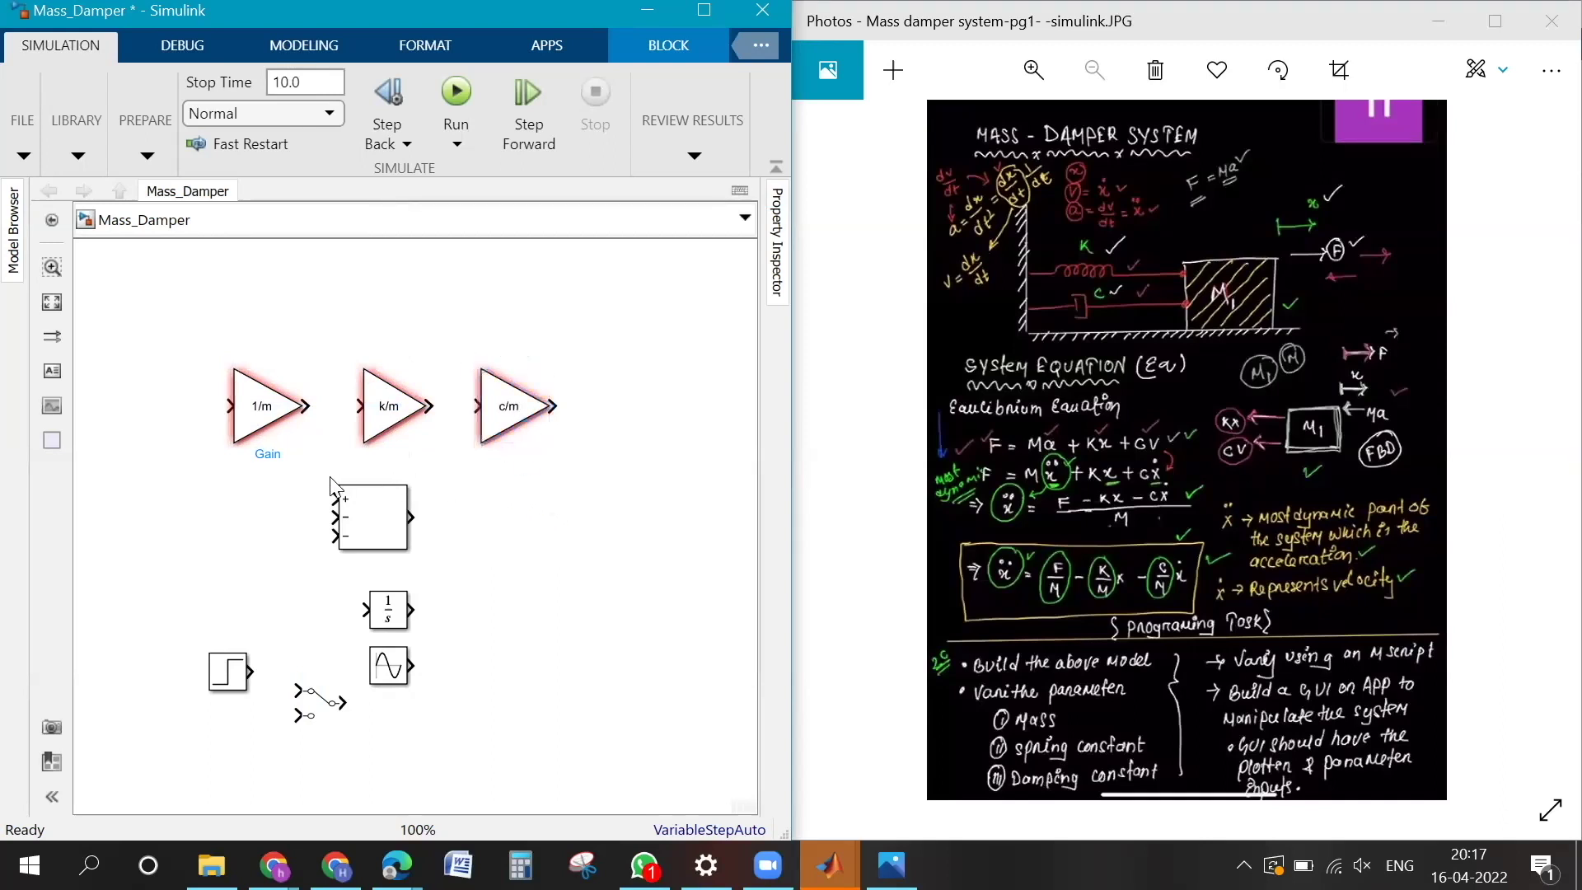
# Step: Maximize the model window and move the Add block to the right of the c/m Gain block, slightly below the row
pyautogui.click(228, 670)
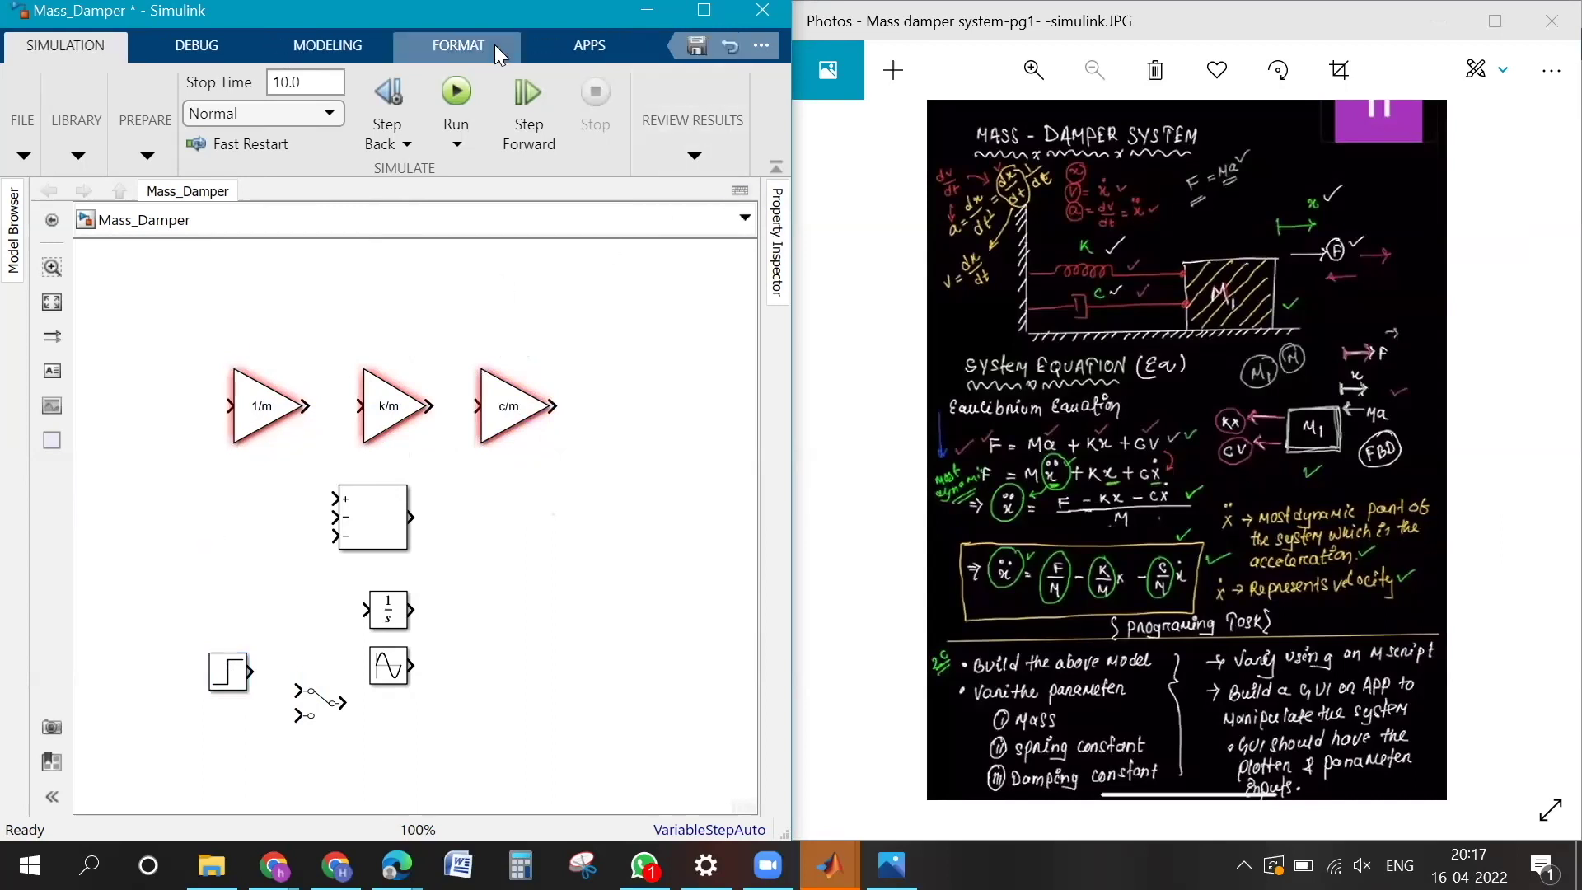
pyautogui.click(705, 10)
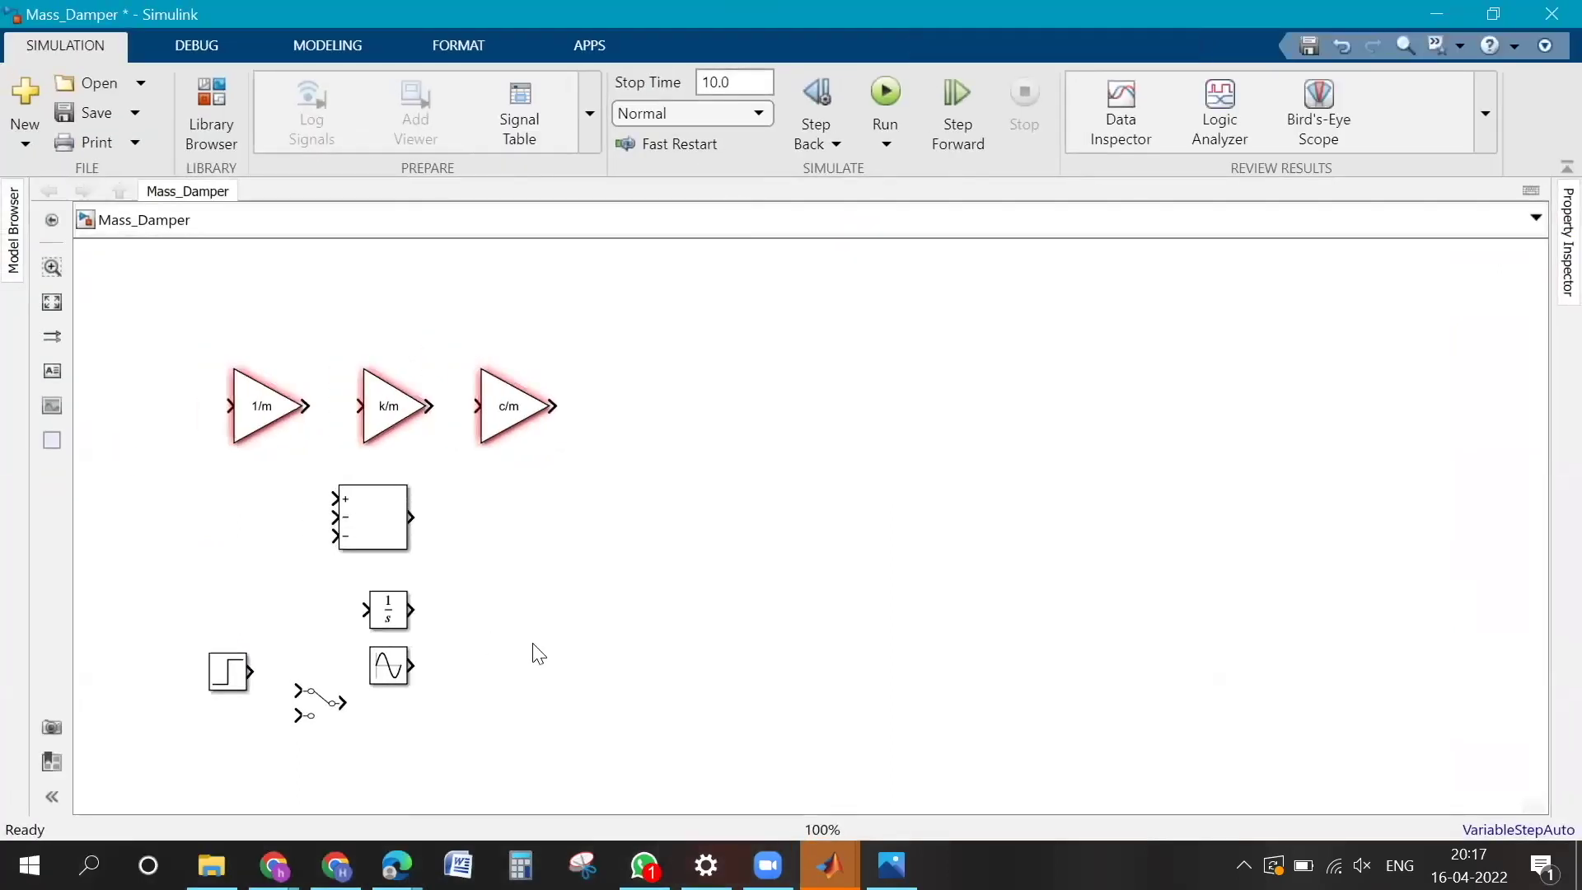
pyautogui.press('space')
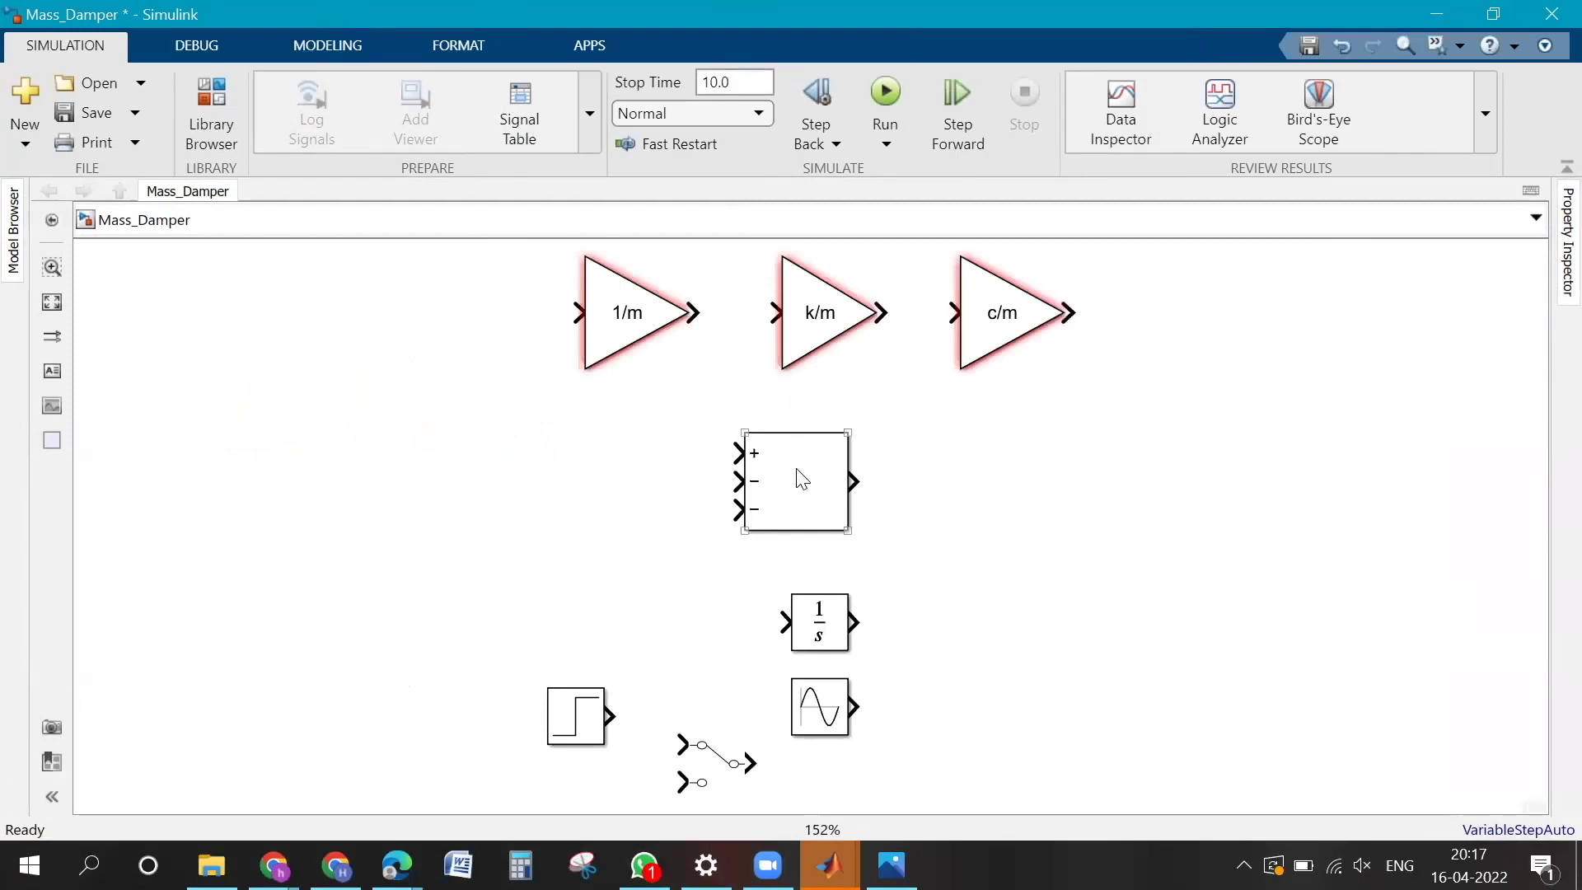
pyautogui.moveTo(799, 474); pyautogui.dragTo(1338, 399)
pyautogui.click(1243, 553)
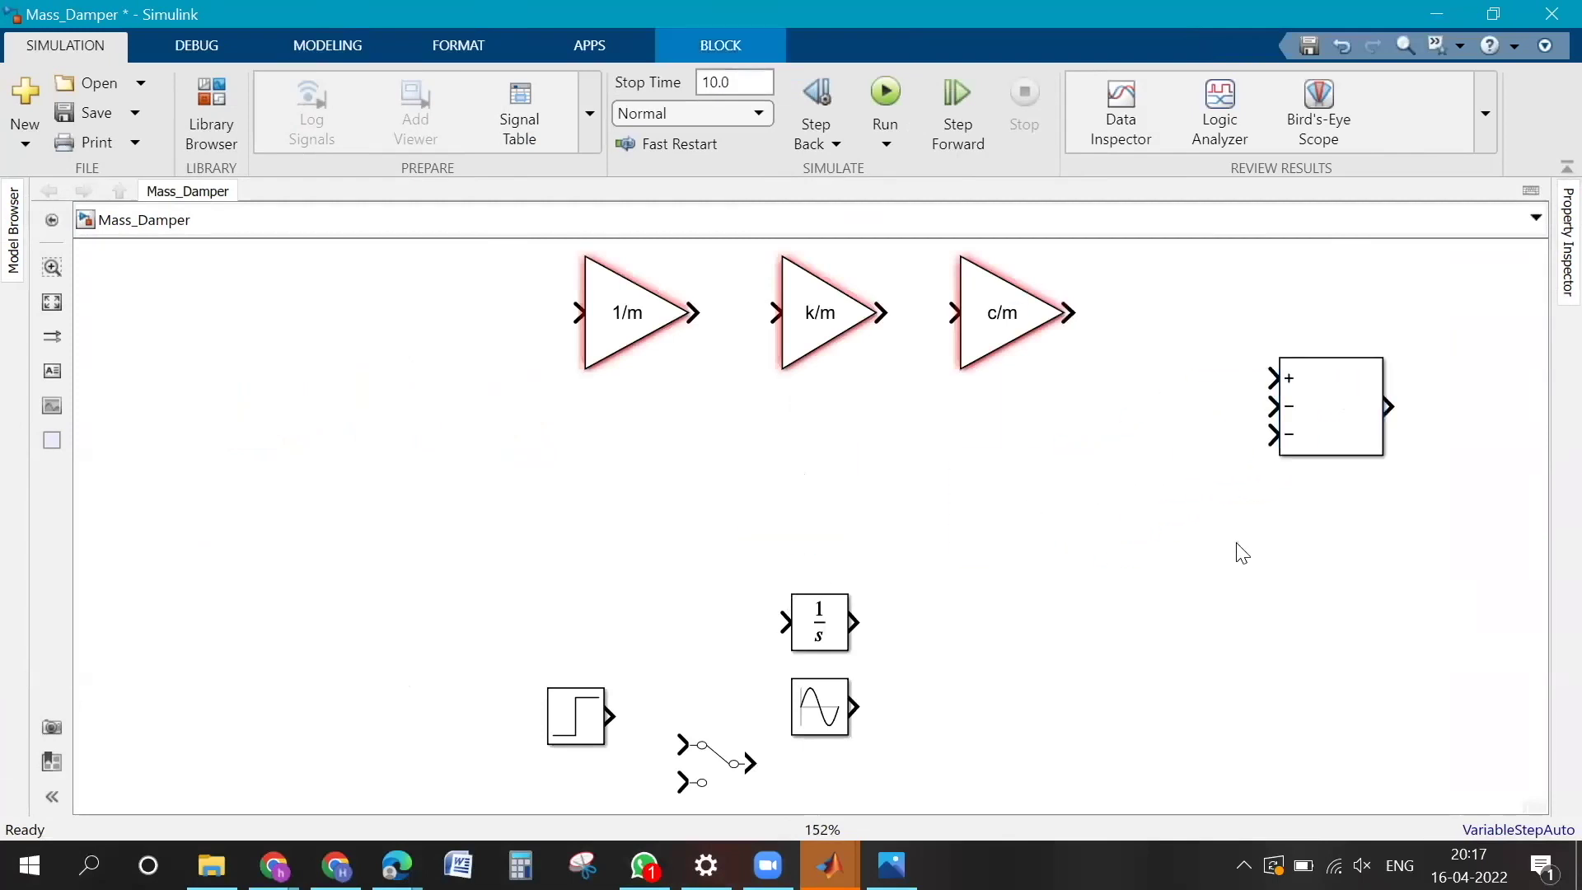
# Step: Spread the 1/m, k/m and c/m Gain blocks evenly in one row to the left of the Add block
pyautogui.moveTo(618, 329); pyautogui.dragTo(373, 384)
pyautogui.moveTo(820, 324); pyautogui.dragTo(689, 380)
pyautogui.moveTo(1002, 313); pyautogui.dragTo(993, 369)
pyautogui.click(1009, 511)
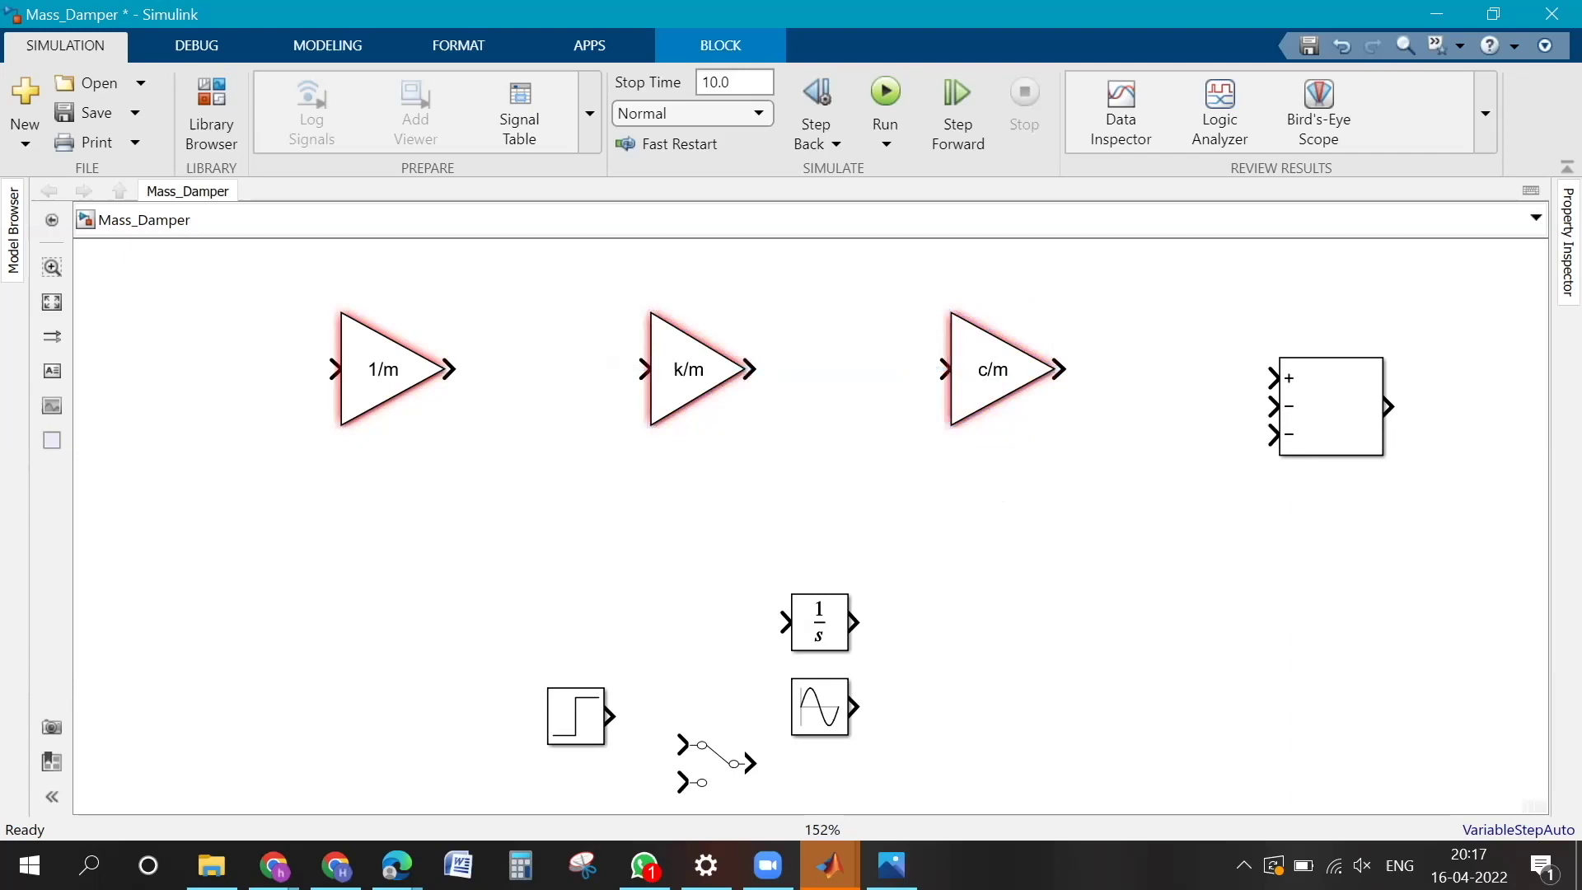
# Step: Check the handwritten equation, then place the Sine Wave block above the Step block at the far left, below the Gain row
pyautogui.click(891, 866)
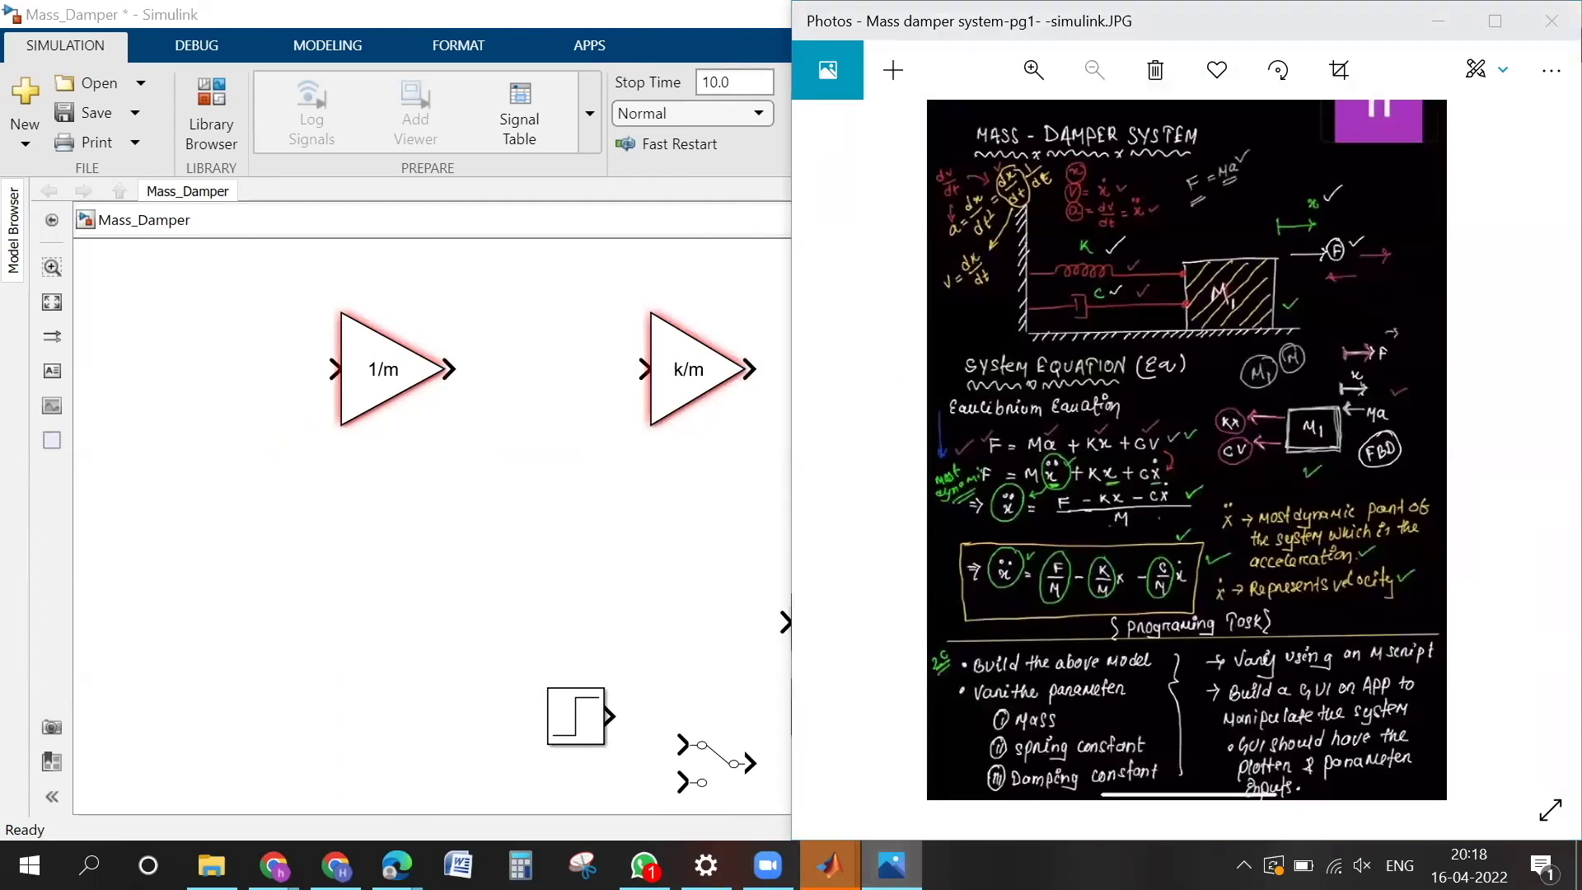
pyautogui.press('super+Up')
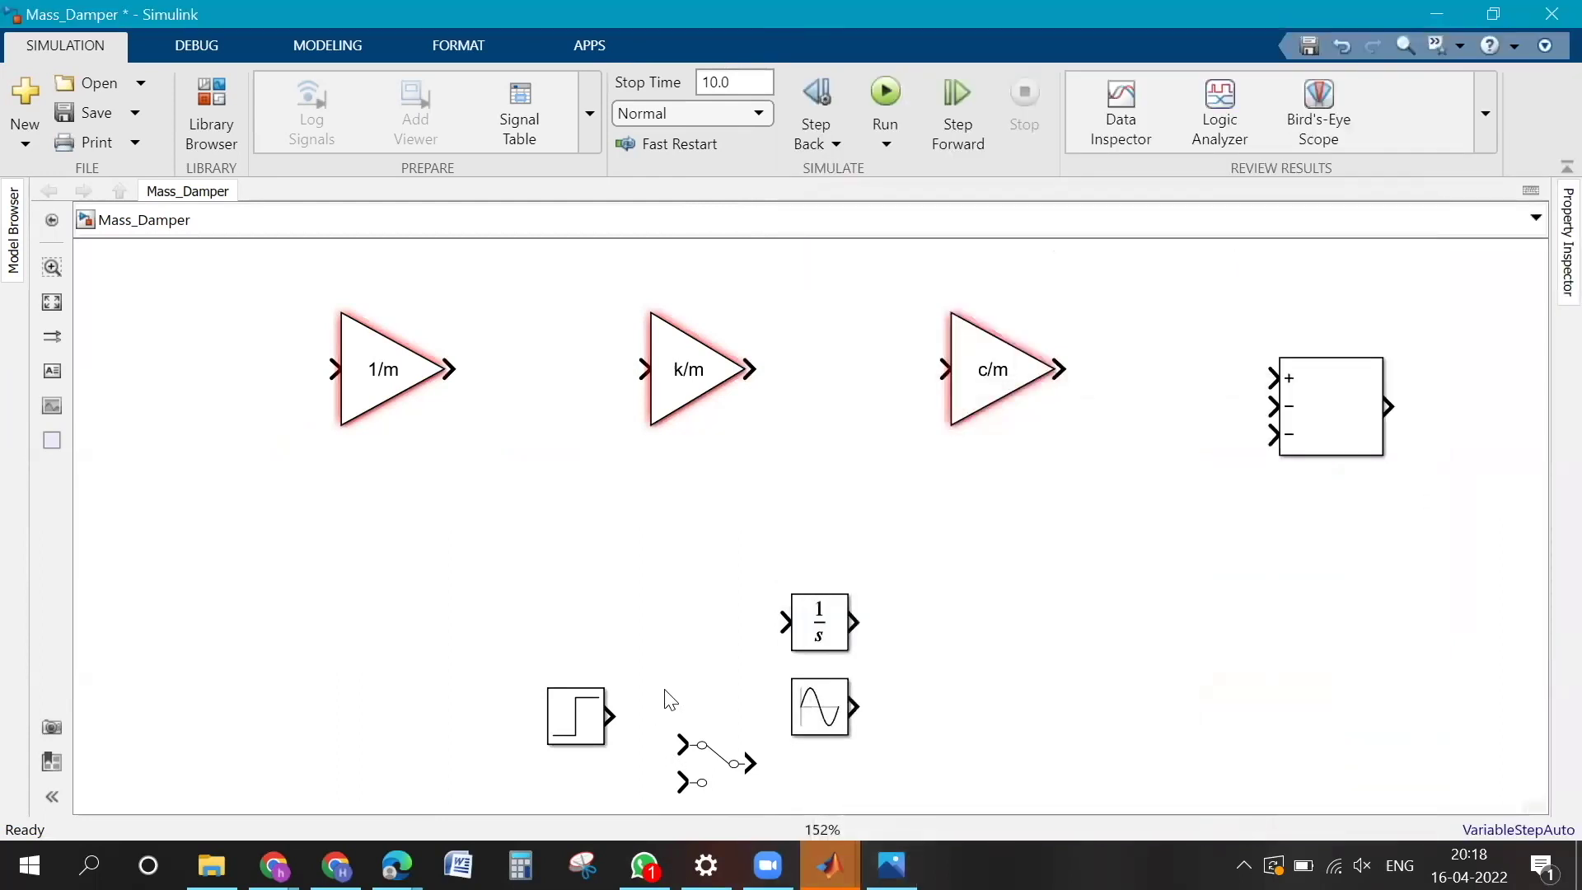
pyautogui.click(839, 642)
pyautogui.click(836, 707)
pyautogui.moveTo(837, 707); pyautogui.dragTo(577, 527)
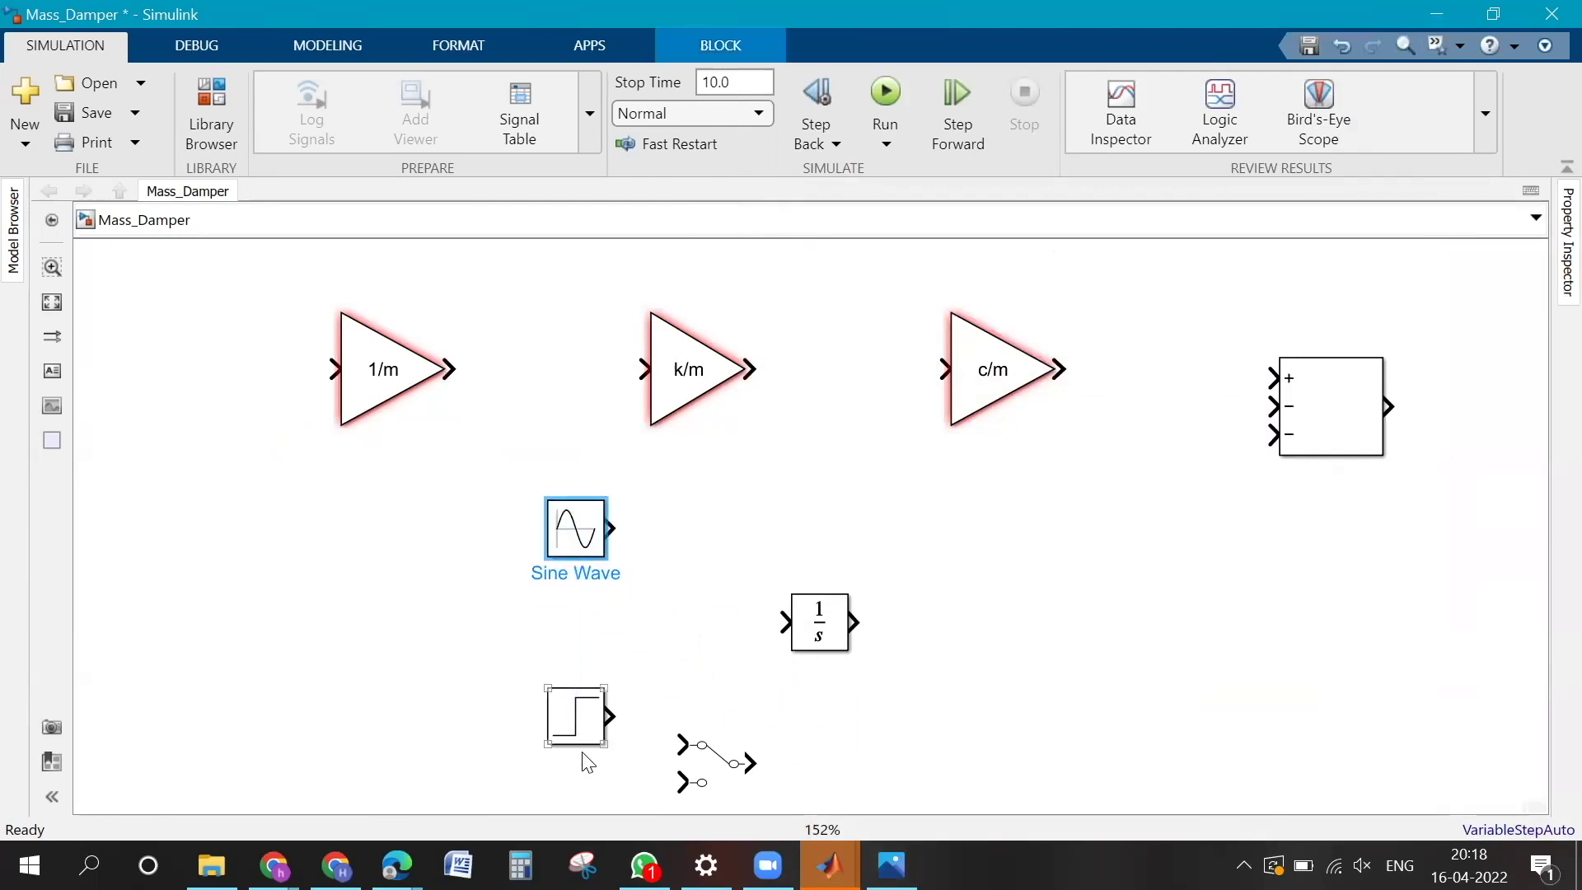
pyautogui.moveTo(580, 726); pyautogui.dragTo(330, 659)
pyautogui.moveTo(562, 552); pyautogui.dragTo(186, 553)
pyautogui.moveTo(360, 678); pyautogui.dragTo(189, 706)
pyautogui.click(329, 736)
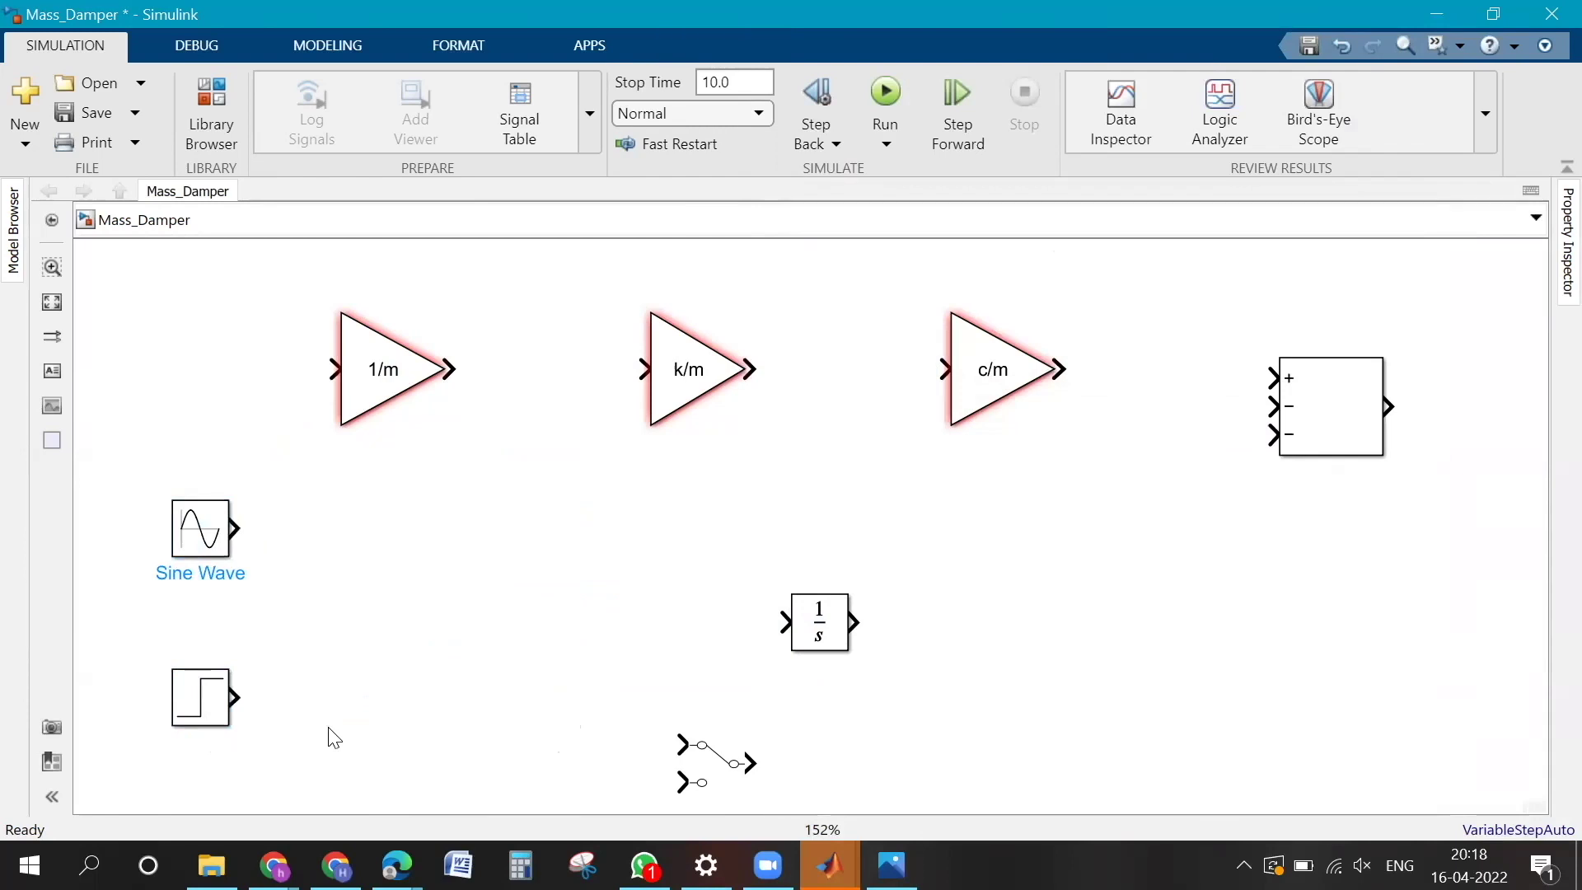
# Step: Place the Manual Switch to the right of the two source blocks, centred between them, lowering the Step block to even the spacing
pyautogui.moveTo(702, 775); pyautogui.dragTo(519, 557)
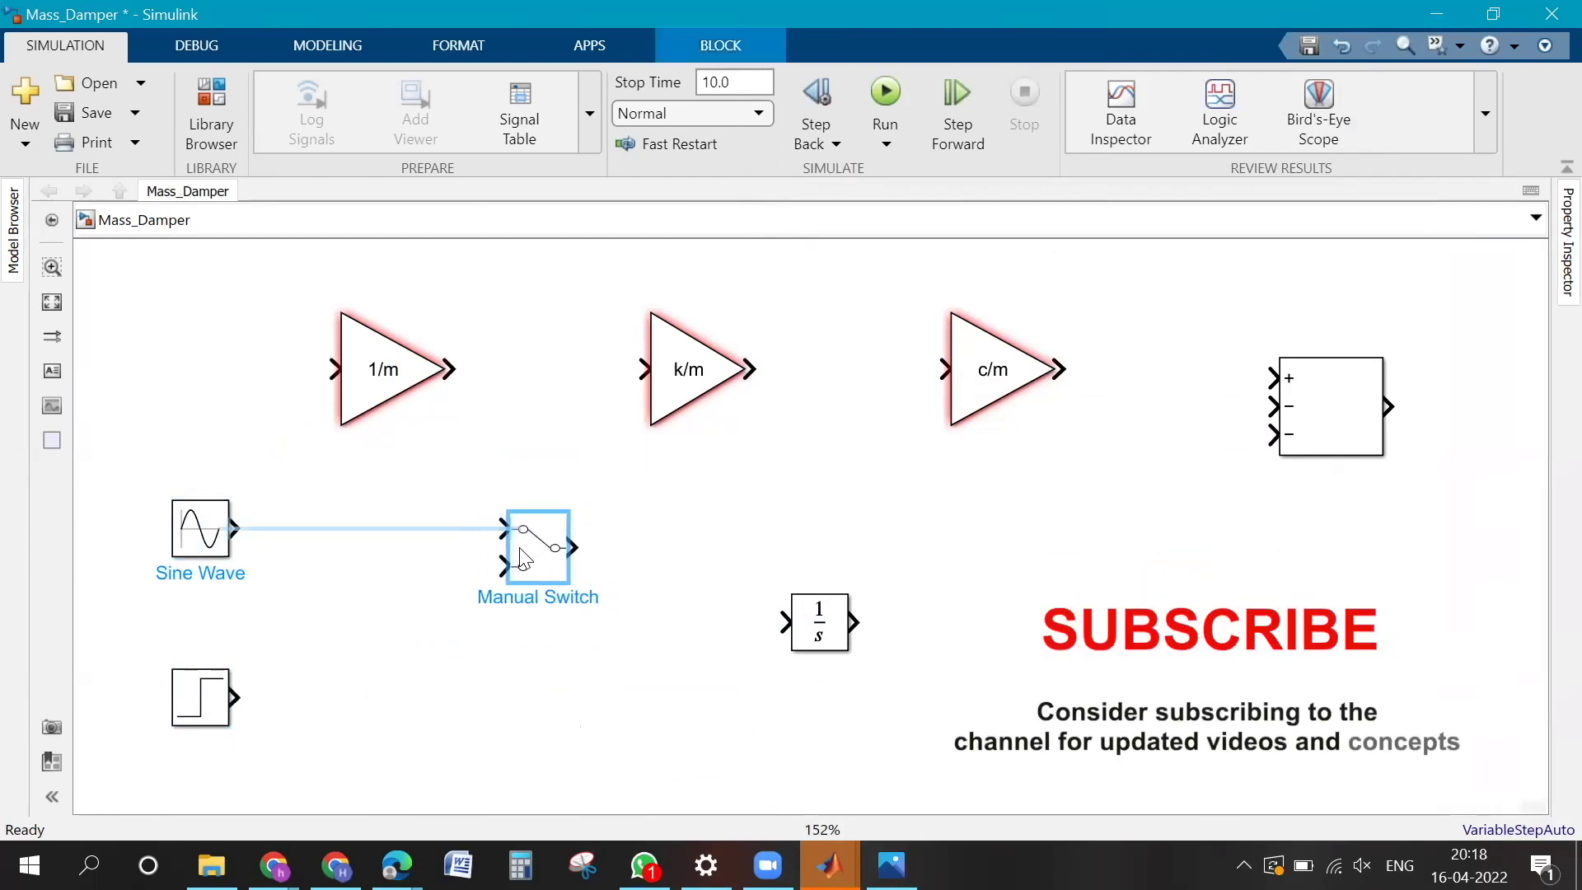
pyautogui.click(637, 713)
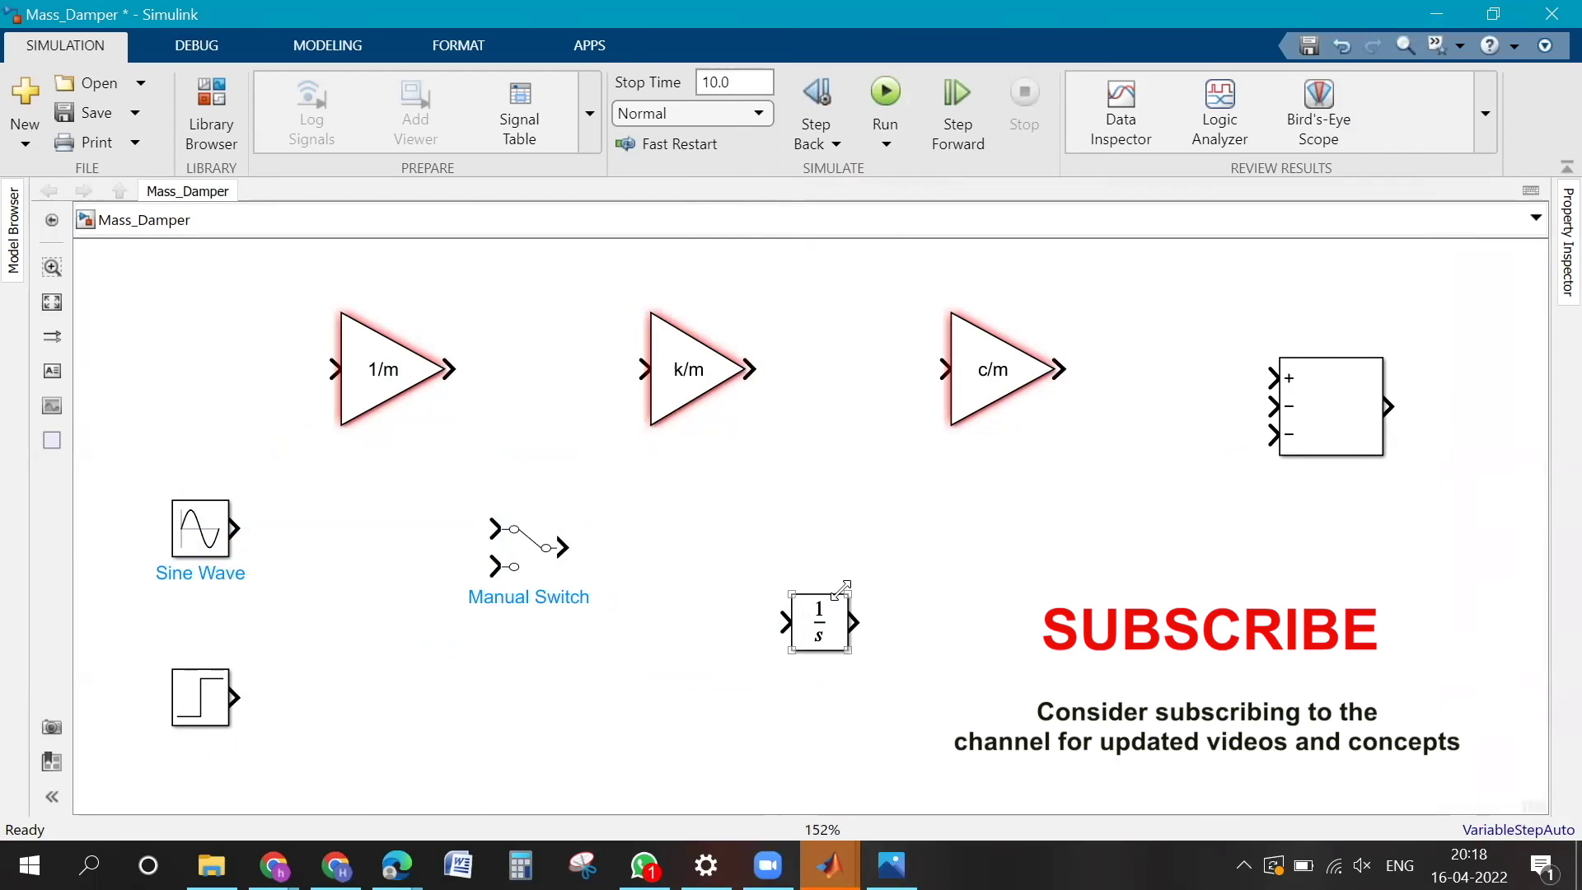
pyautogui.moveTo(544, 561); pyautogui.dragTo(410, 613)
pyautogui.click(588, 656)
pyautogui.click(453, 731)
pyautogui.click(200, 707)
pyautogui.moveTo(201, 706); pyautogui.dragTo(200, 744)
# Step: Move the Manual Switch level with the Integrator, vertically centred between the Sine Wave and Step blocks
pyautogui.click(412, 626)
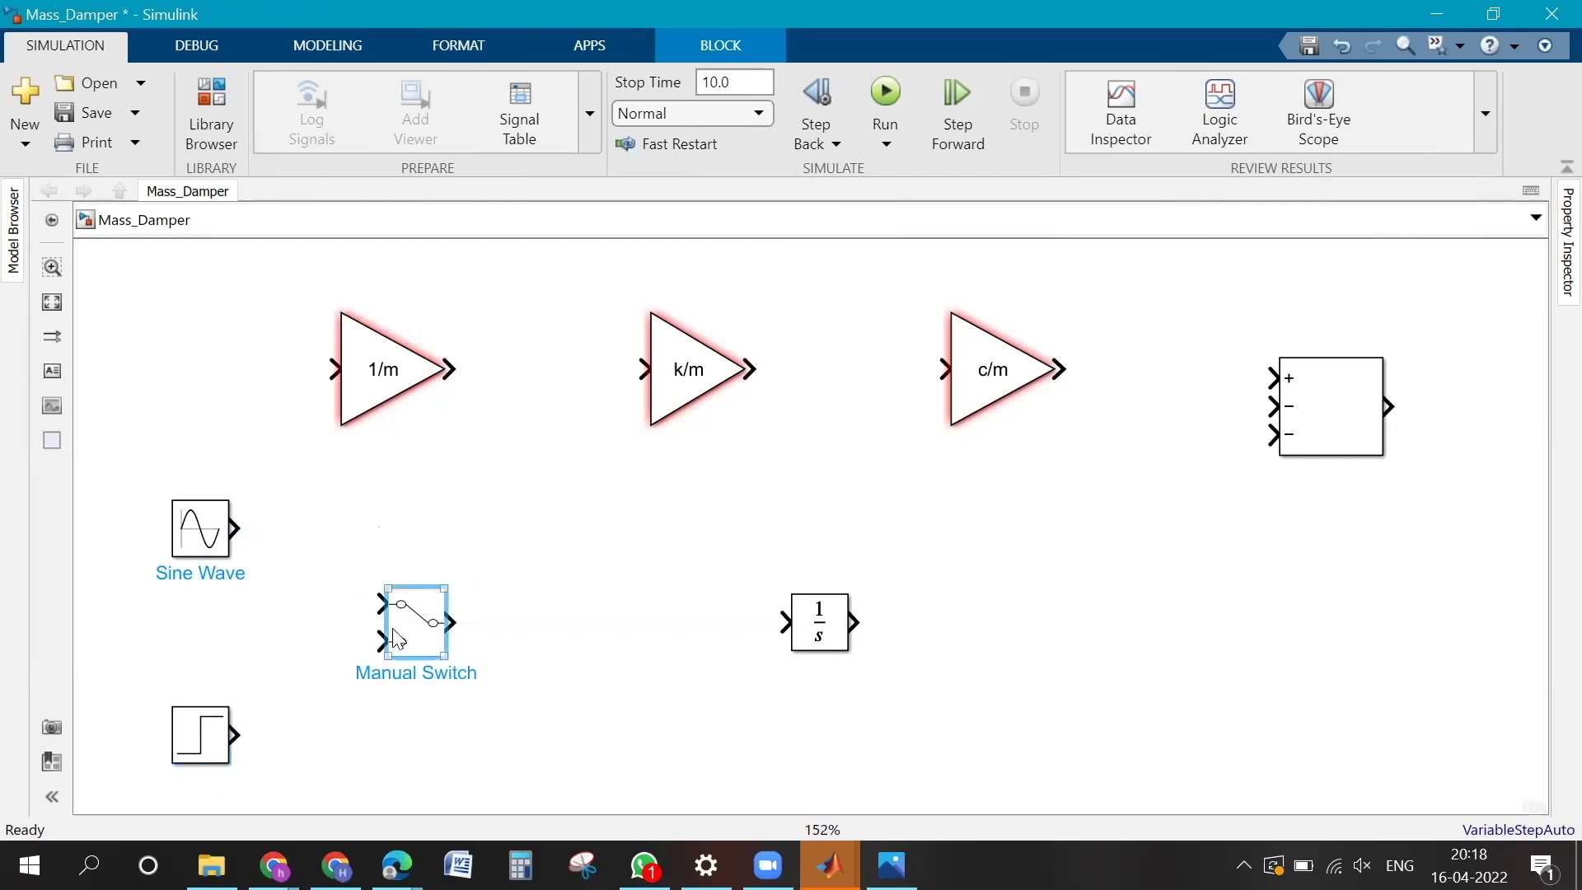
pyautogui.click(455, 624)
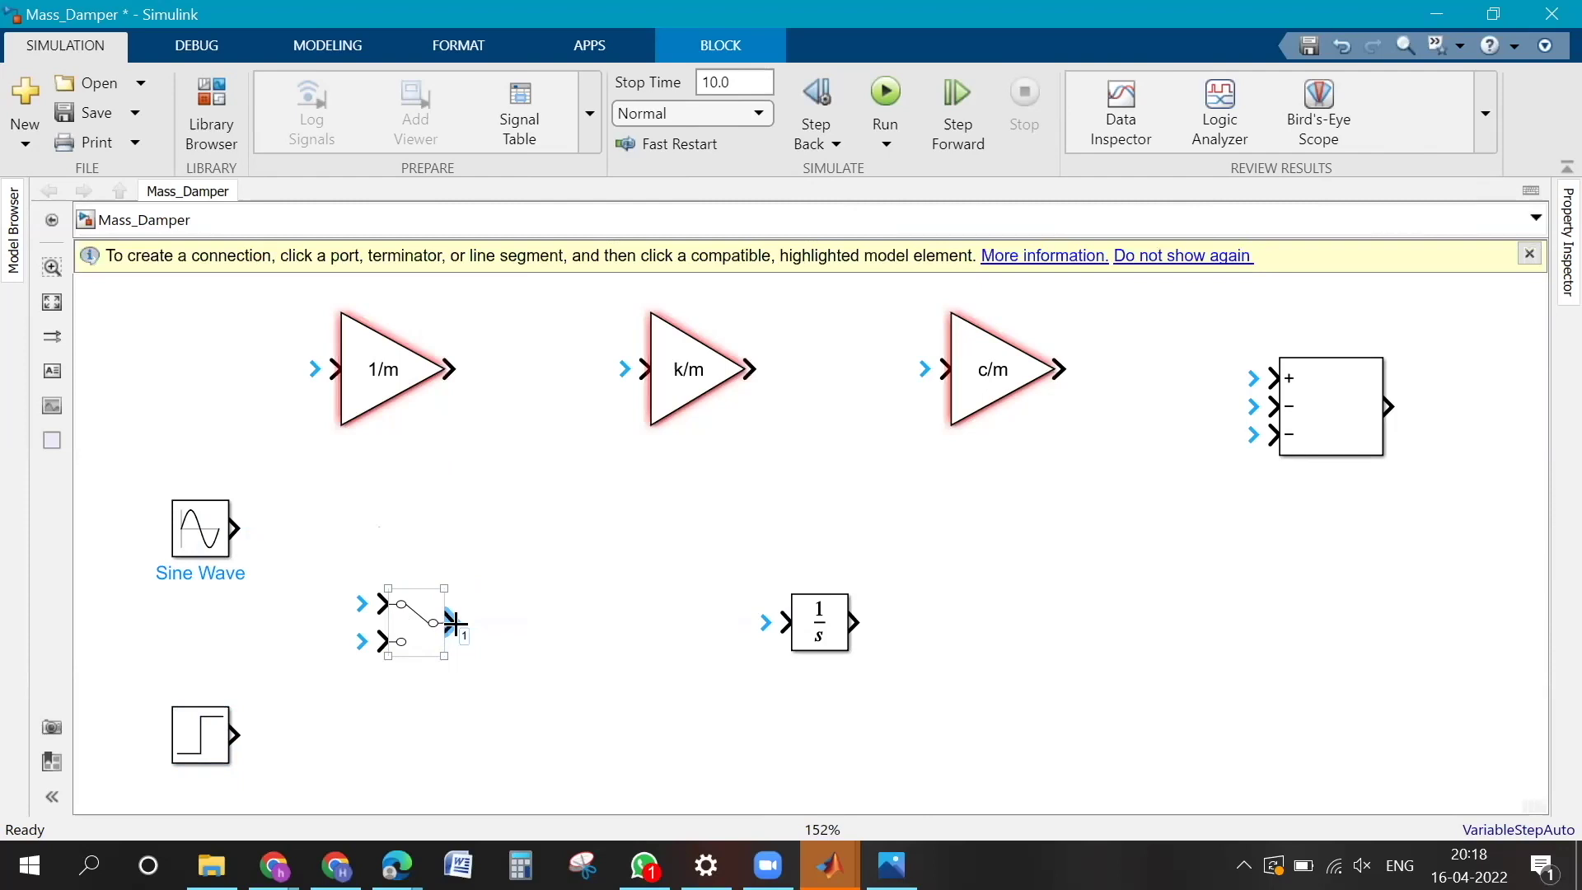
pyautogui.click(367, 611)
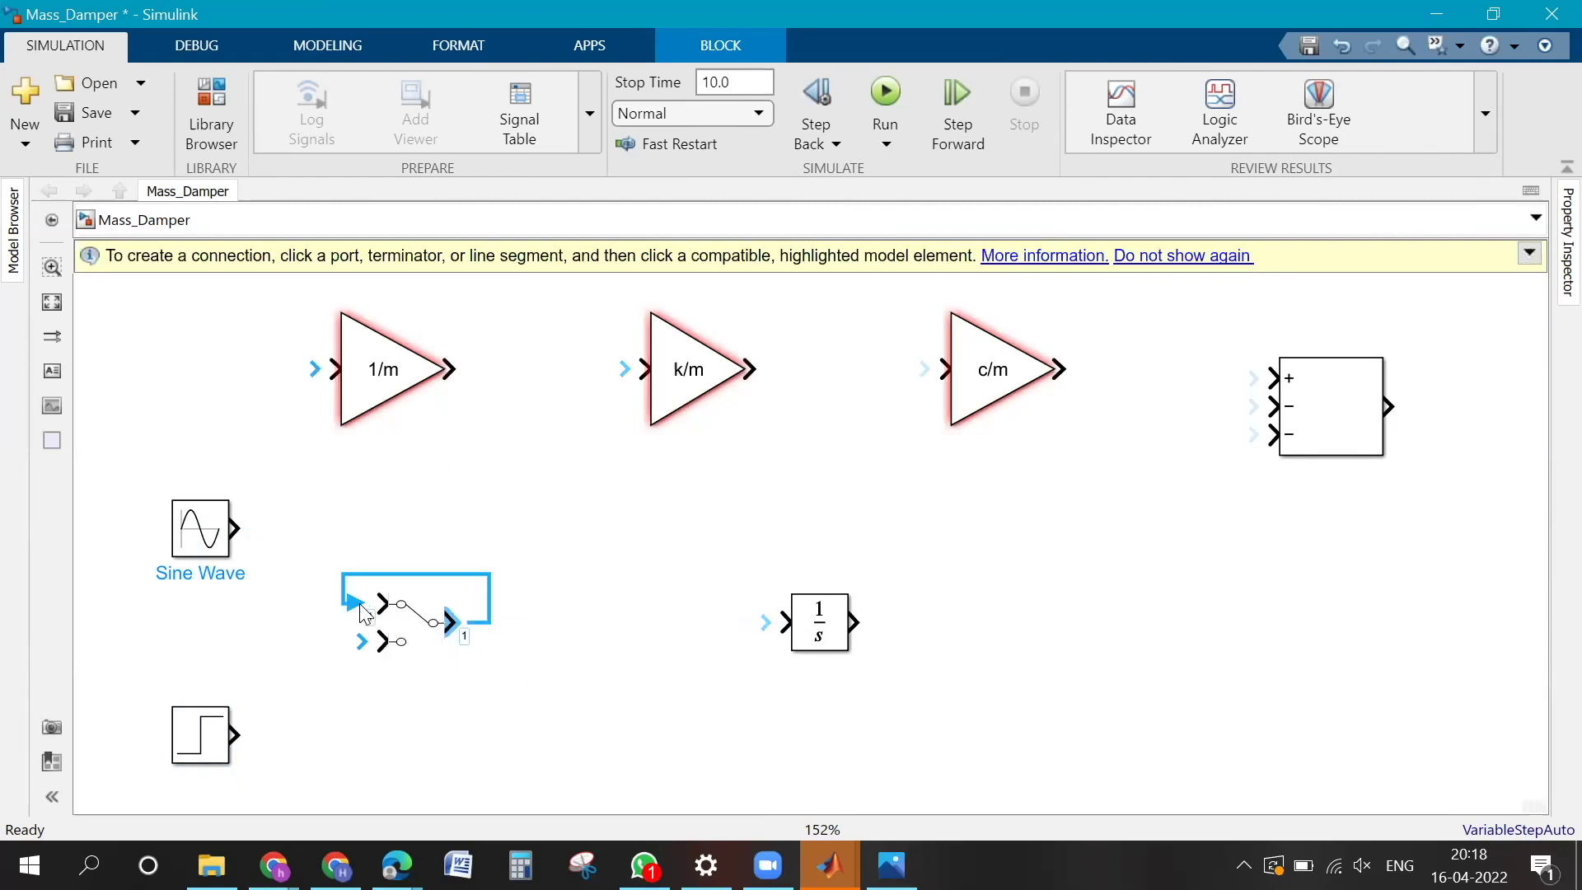
pyautogui.click(366, 625)
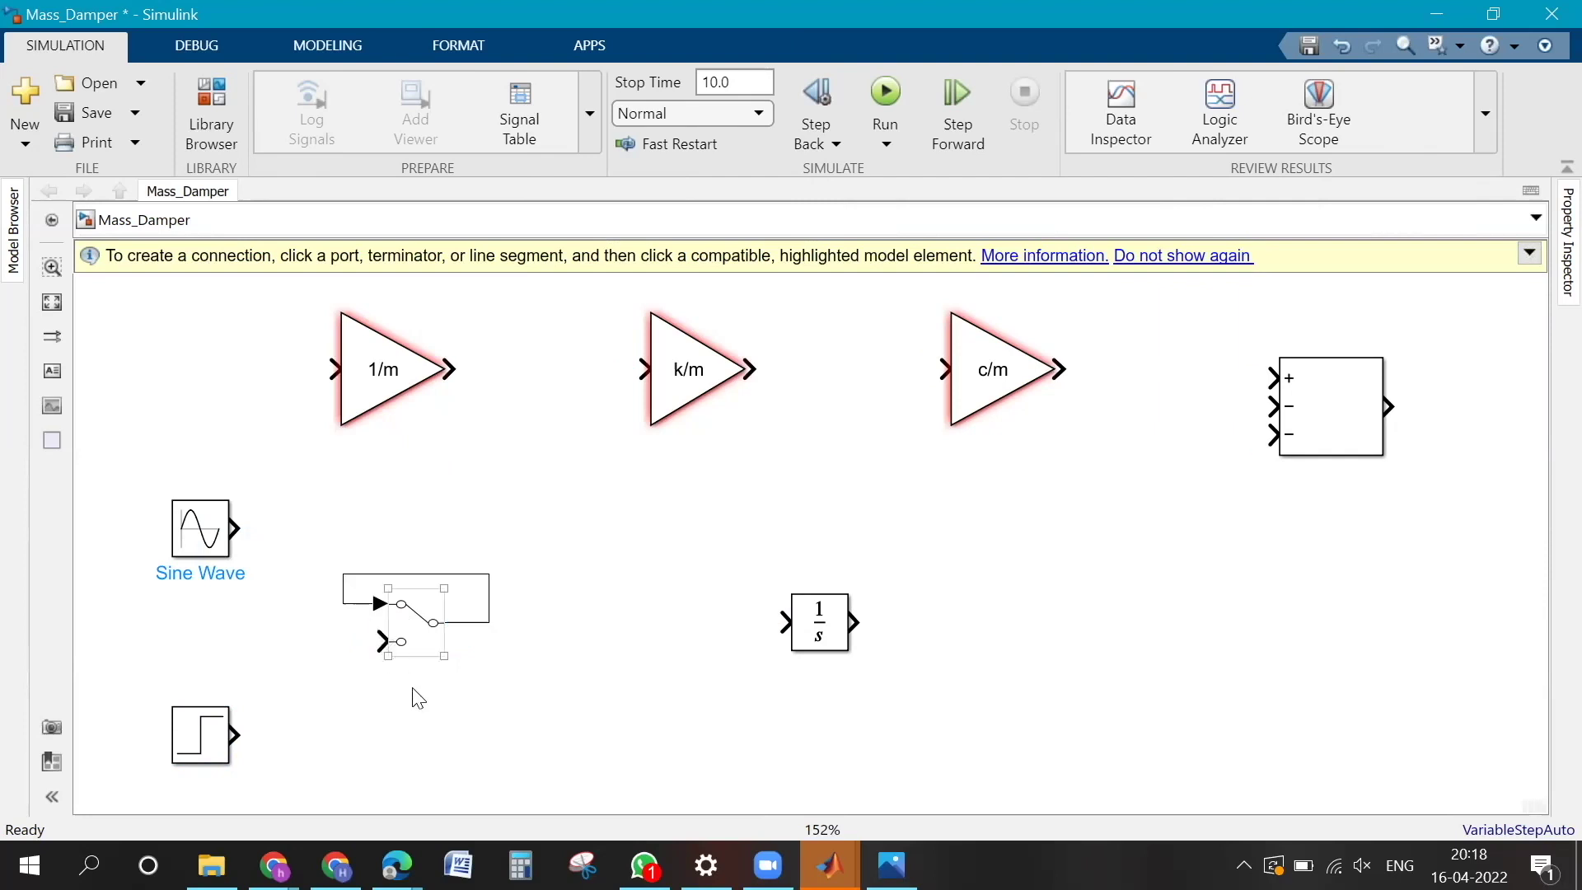
# Step: Connect the Sine Wave block to the upper input of the Manual Switch and the Step block to its lower input
pyautogui.click(381, 607)
pyautogui.click(234, 528)
pyautogui.click(382, 642)
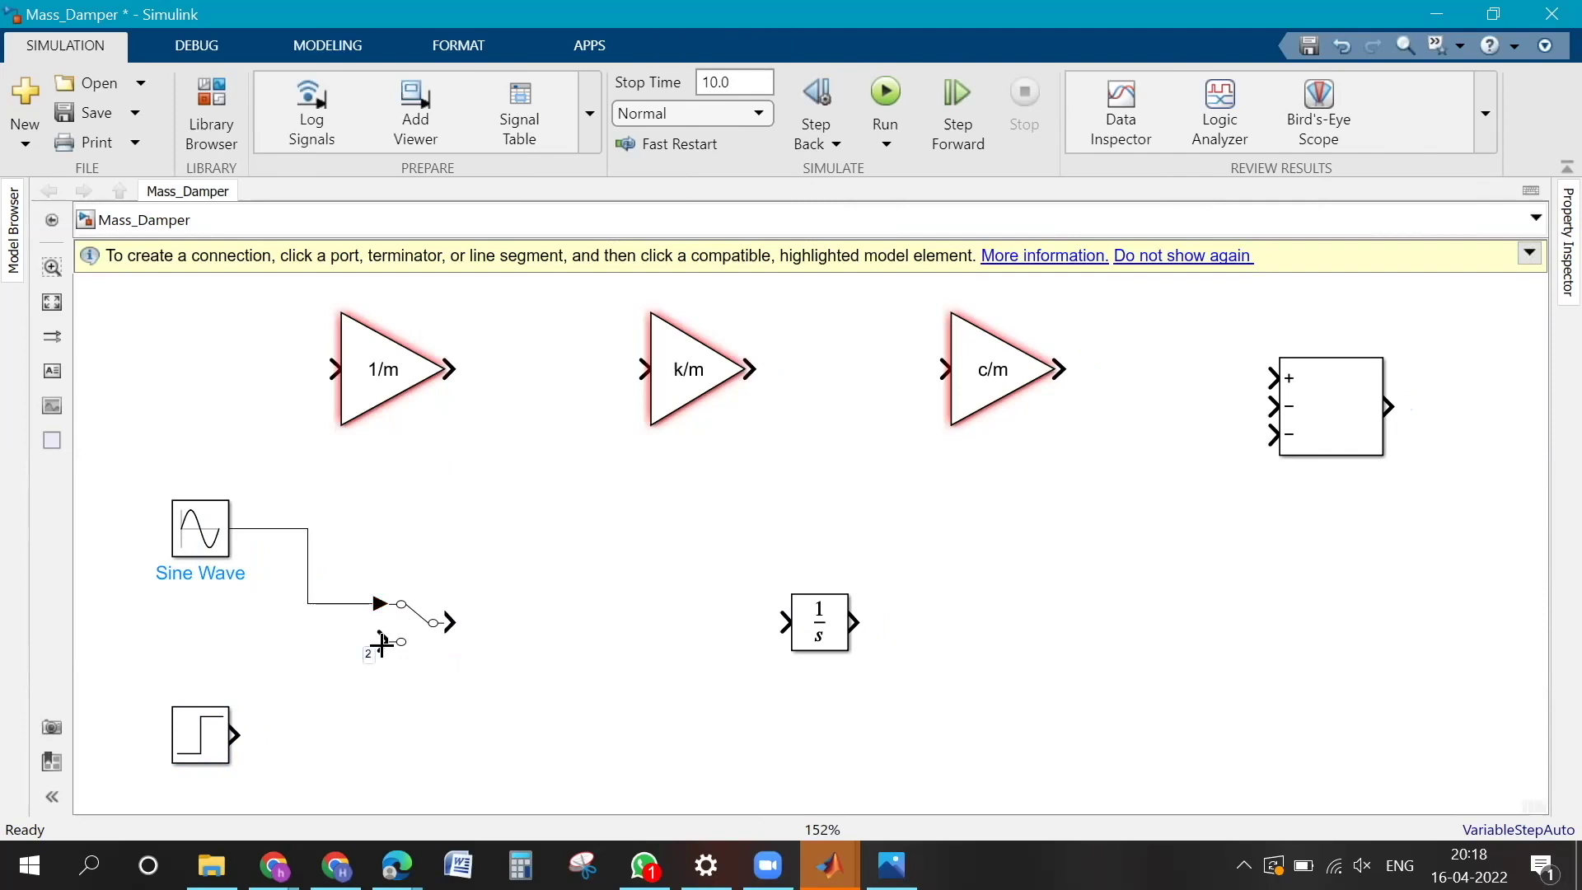
pyautogui.click(241, 733)
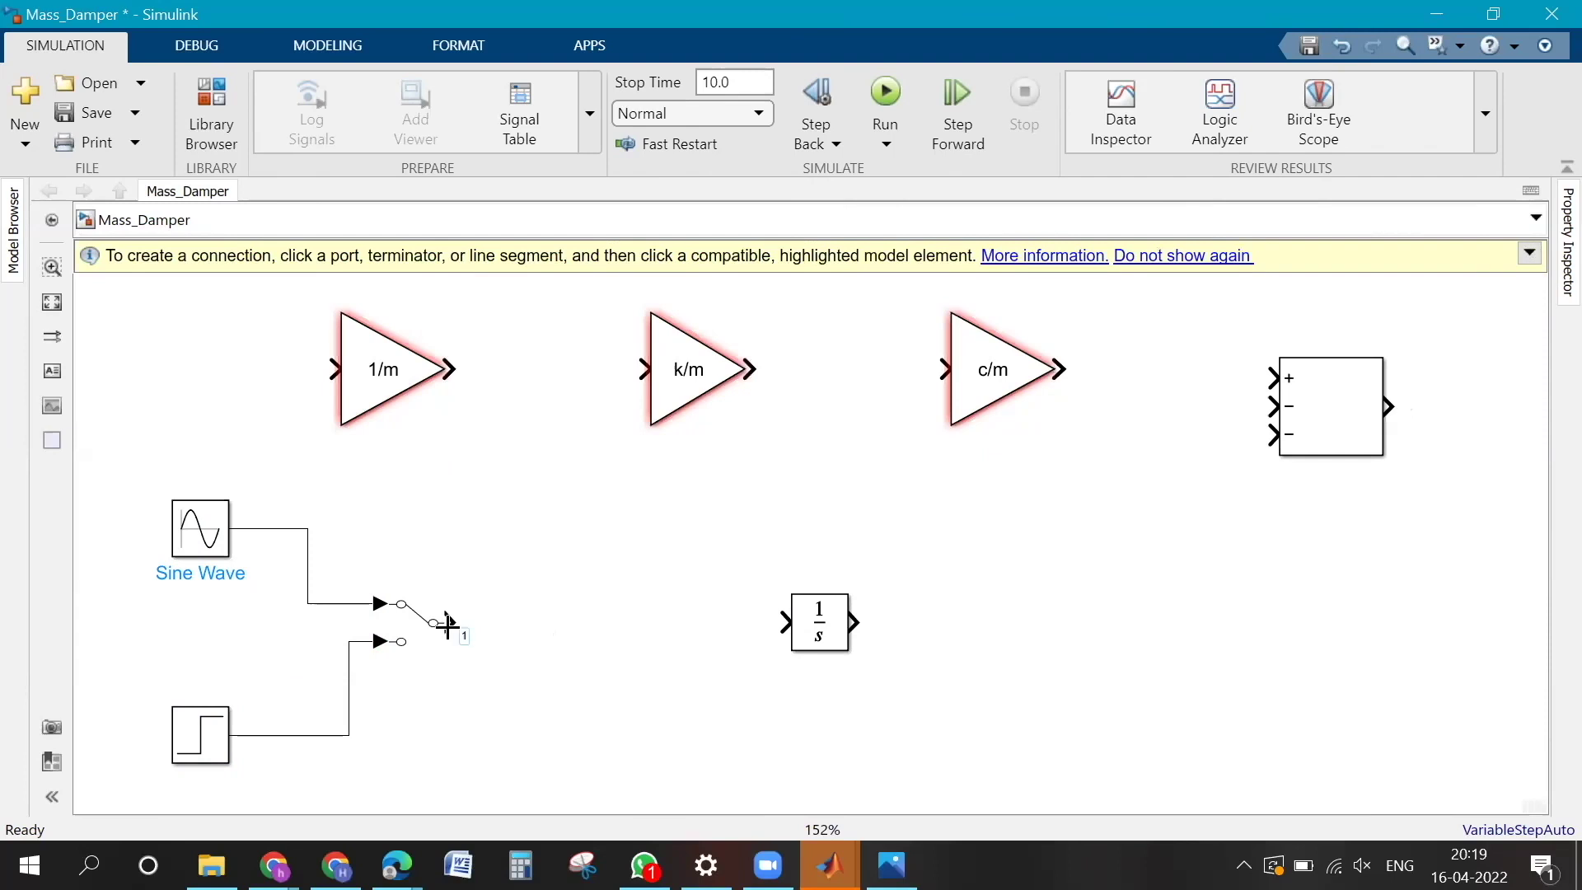
# Step: Check the handwritten equation, then connect the Manual Switch output to the 1/m Gain and place that Gain directly right of the switch
pyautogui.click(892, 866)
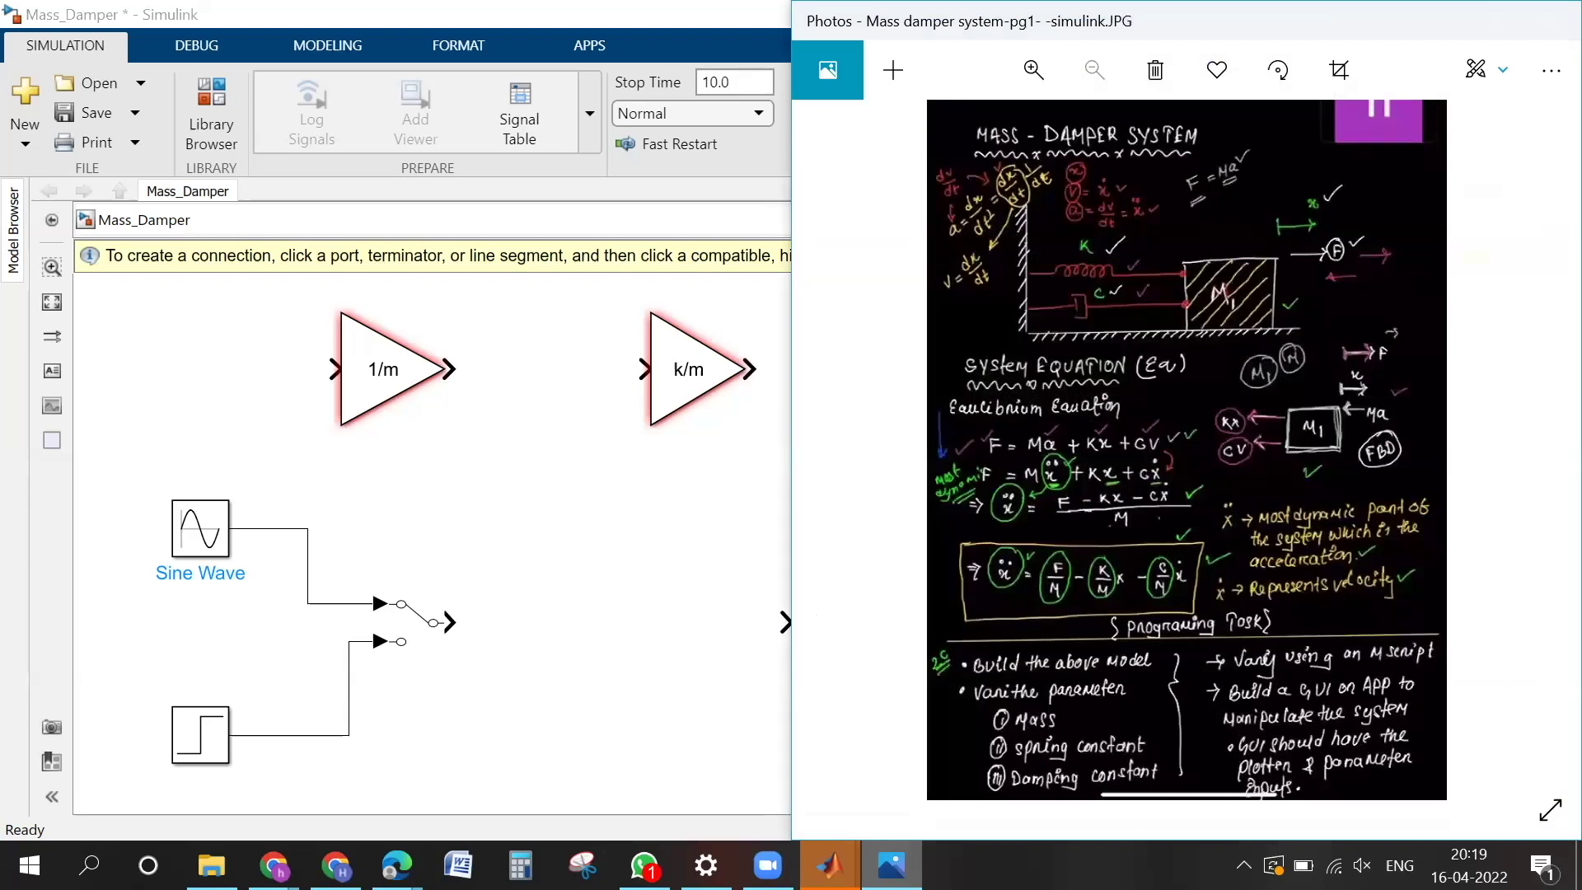
pyautogui.click(892, 865)
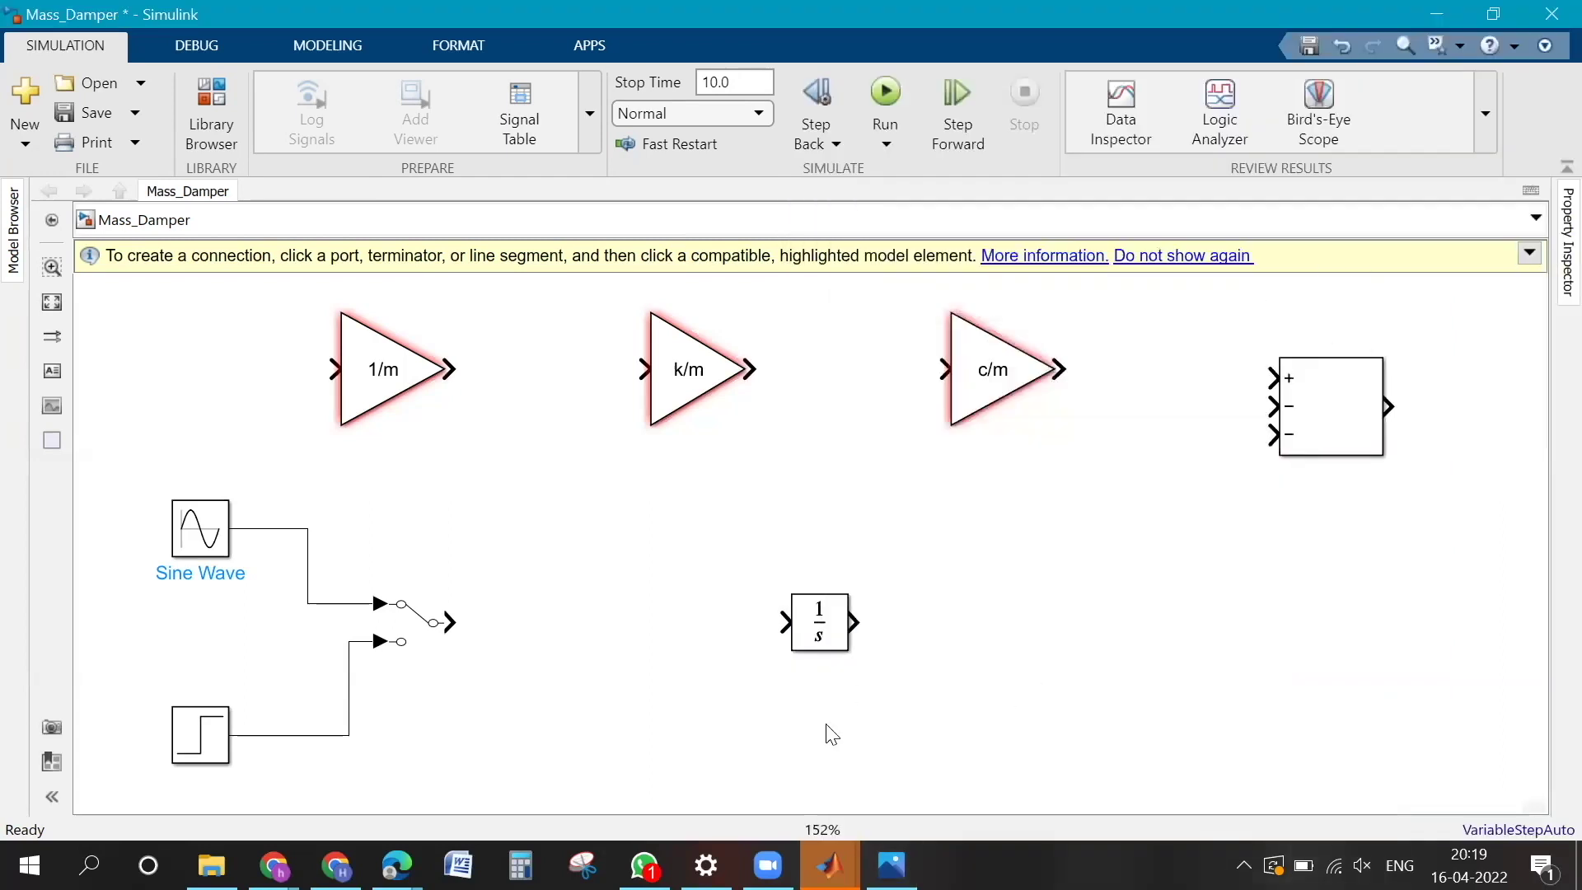
pyautogui.click(892, 865)
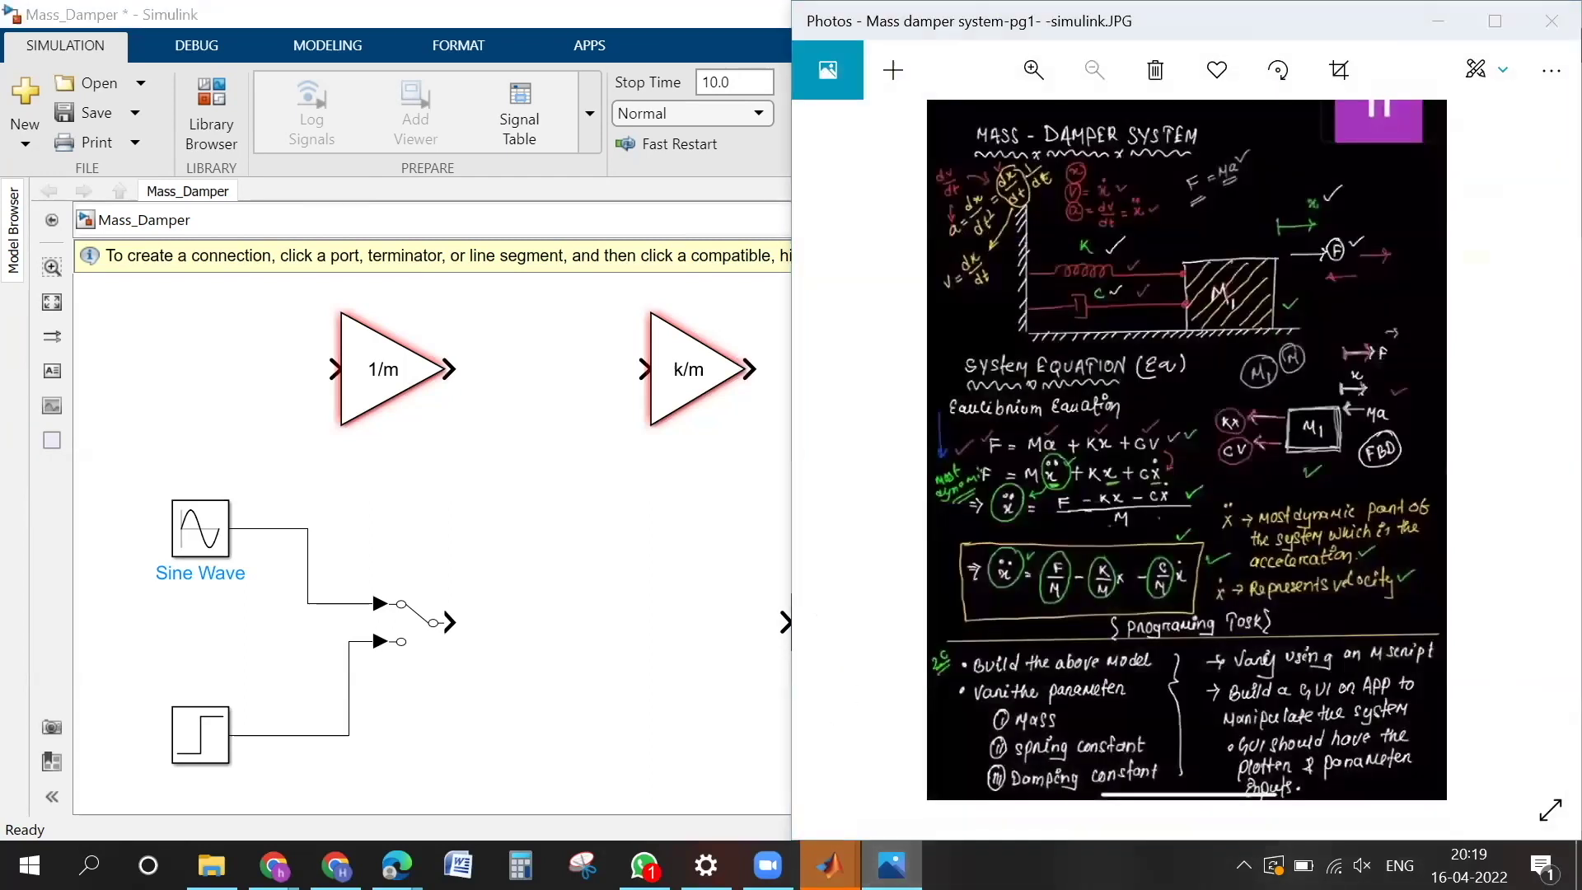
pyautogui.click(891, 866)
pyautogui.click(892, 866)
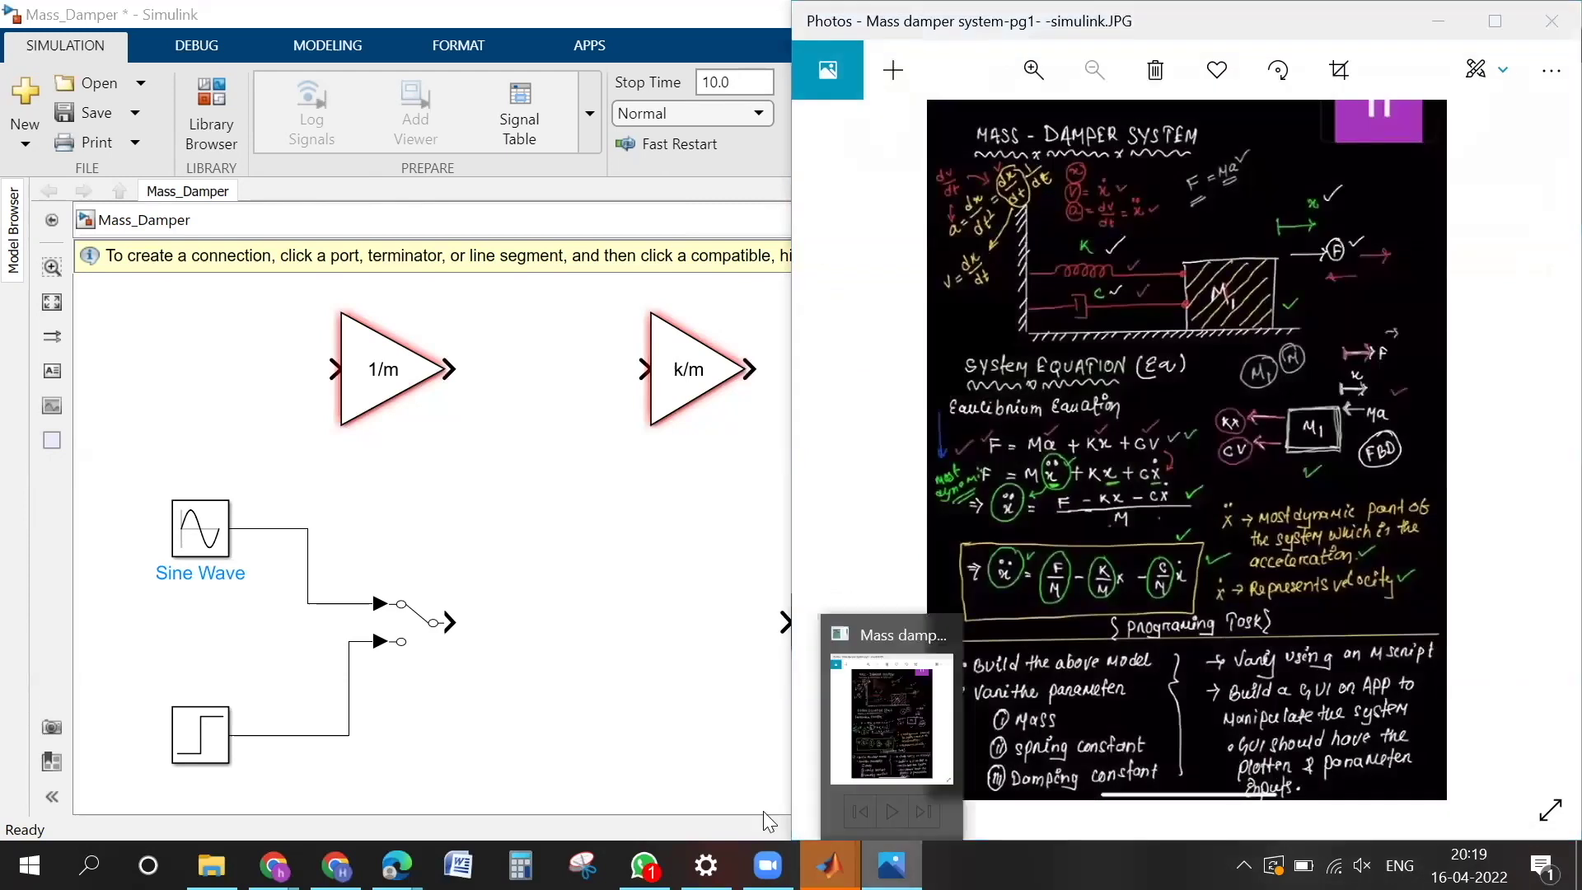
pyautogui.click(829, 866)
pyautogui.moveTo(449, 626); pyautogui.dragTo(344, 356)
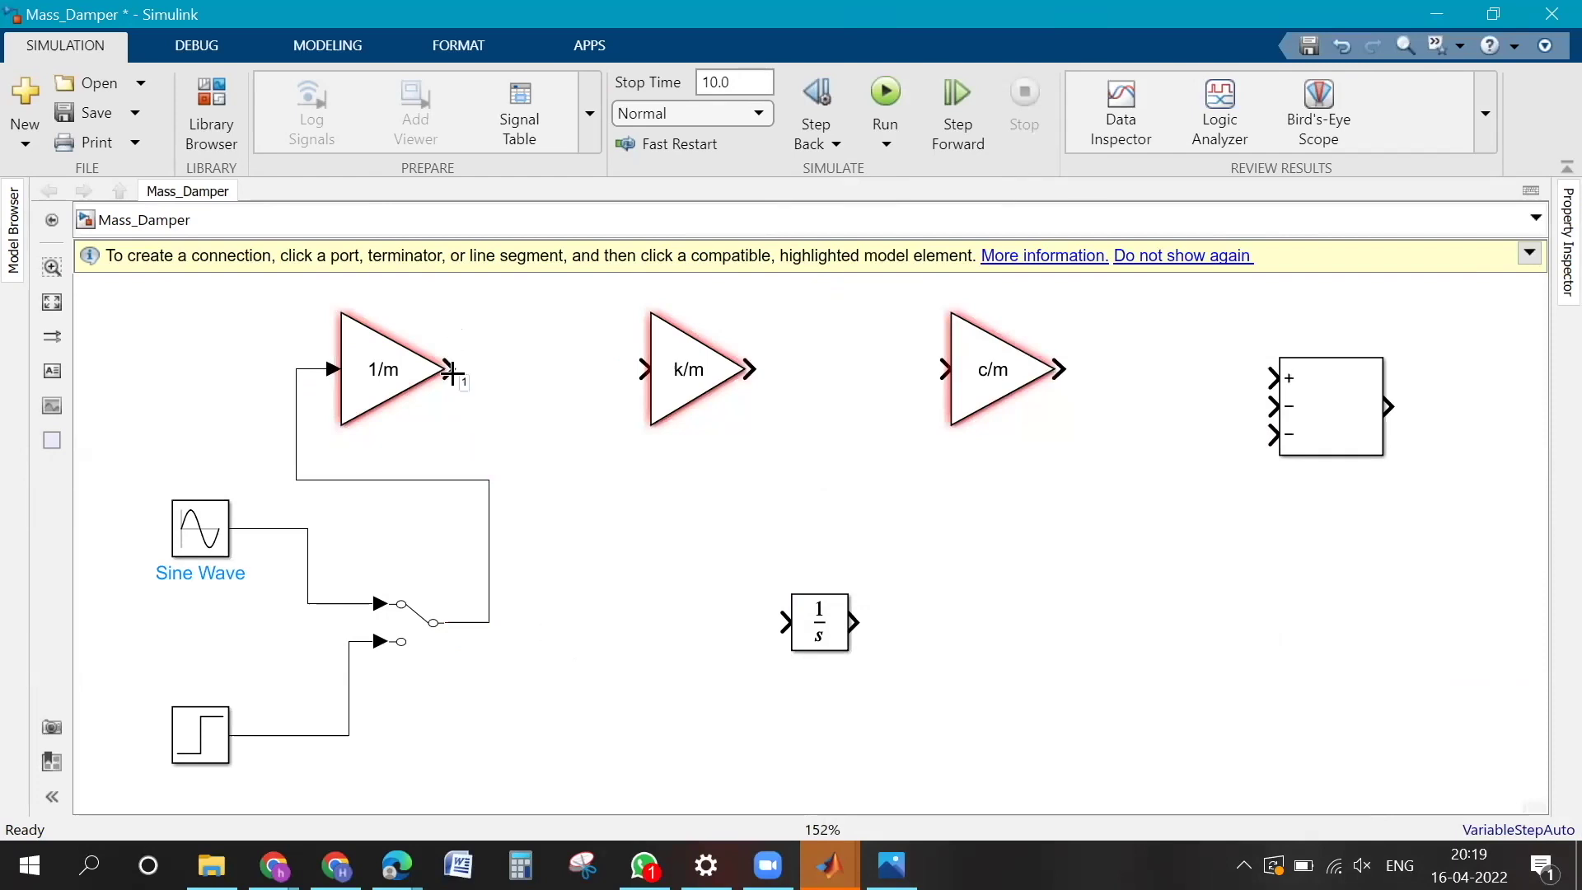
pyautogui.moveTo(452, 373)
pyautogui.mouseDown()
pyautogui.moveTo(595, 373)
pyautogui.moveTo(726, 608)
pyautogui.moveTo(664, 586)
pyautogui.moveTo(554, 448)
pyautogui.moveTo(540, 394)
pyautogui.moveTo(453, 368)
pyautogui.mouseUp()
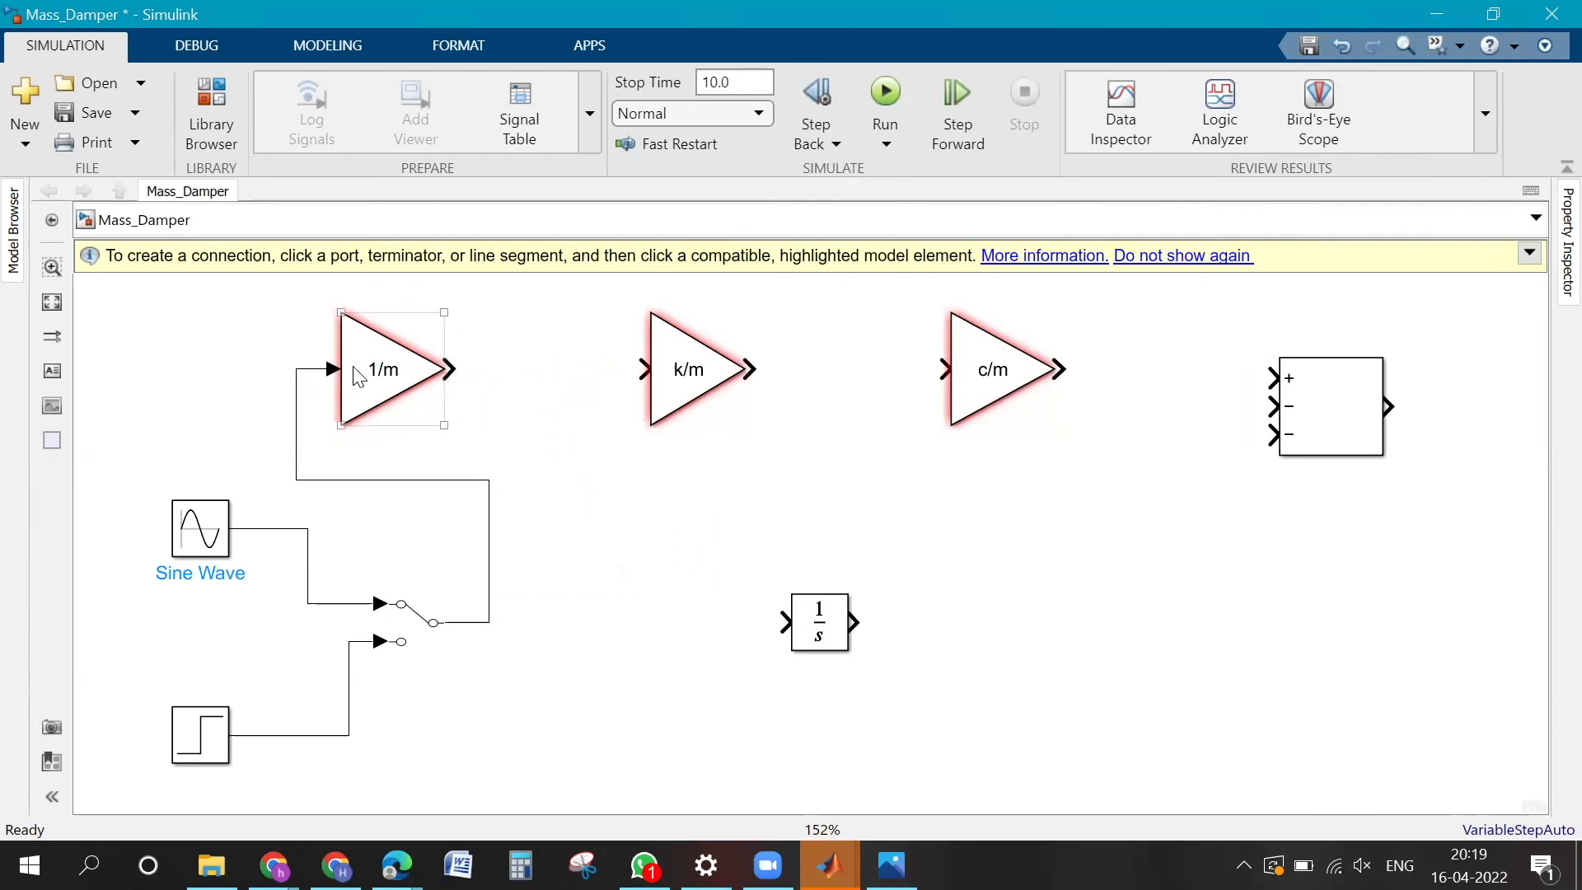
pyautogui.moveTo(392, 445); pyautogui.dragTo(523, 636)
pyautogui.click(678, 752)
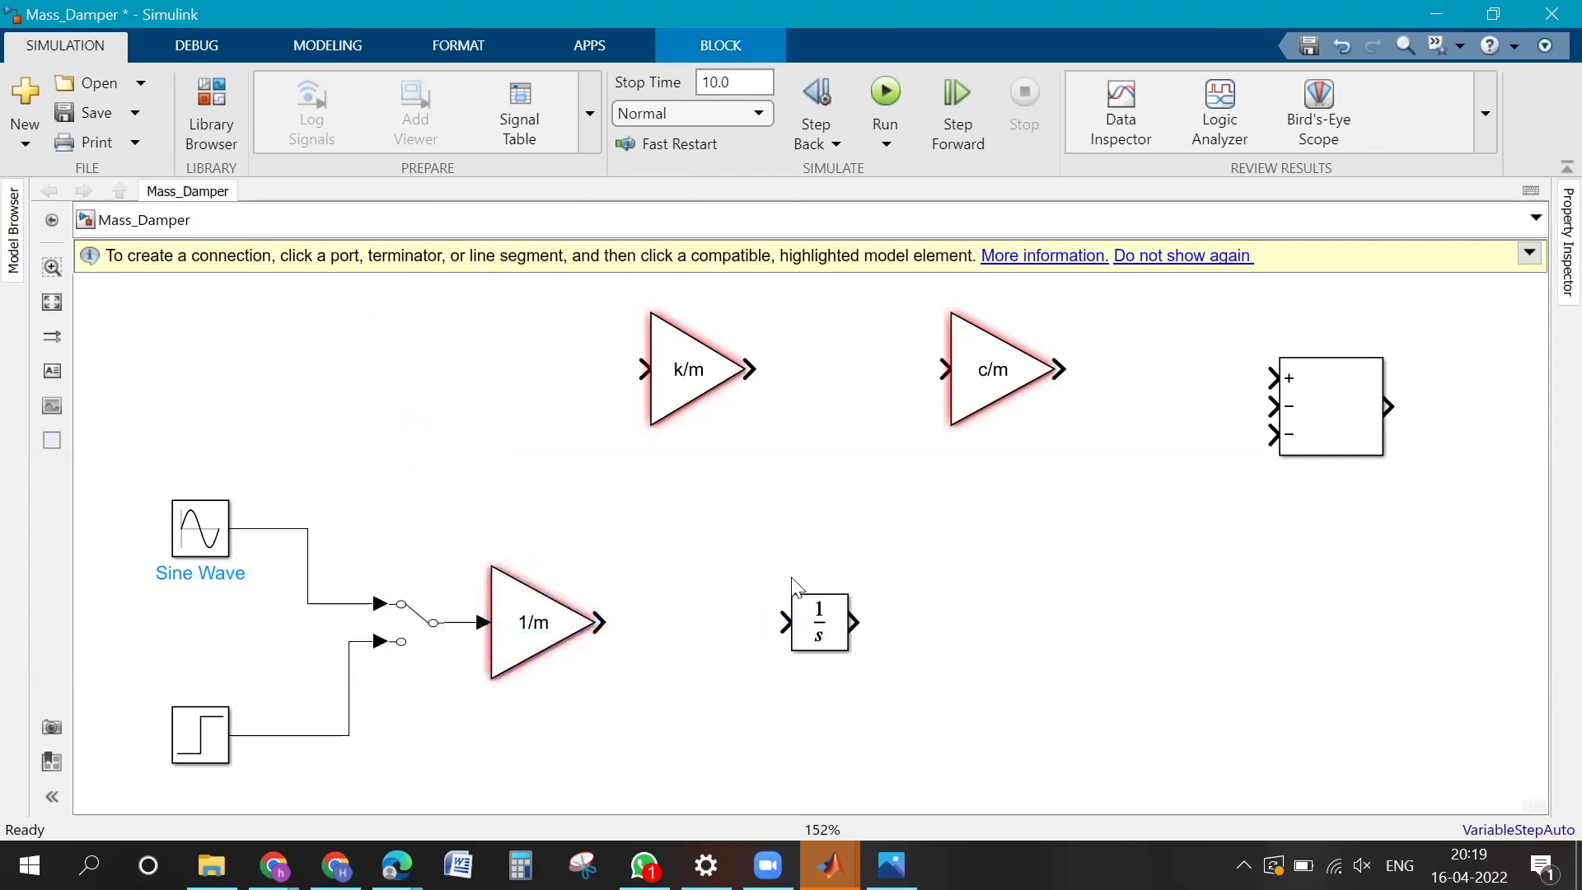
# Step: Connect the output of the 1/m Gain to the plus input of the Add block
pyautogui.moveTo(965, 594); pyautogui.dragTo(956, 517)
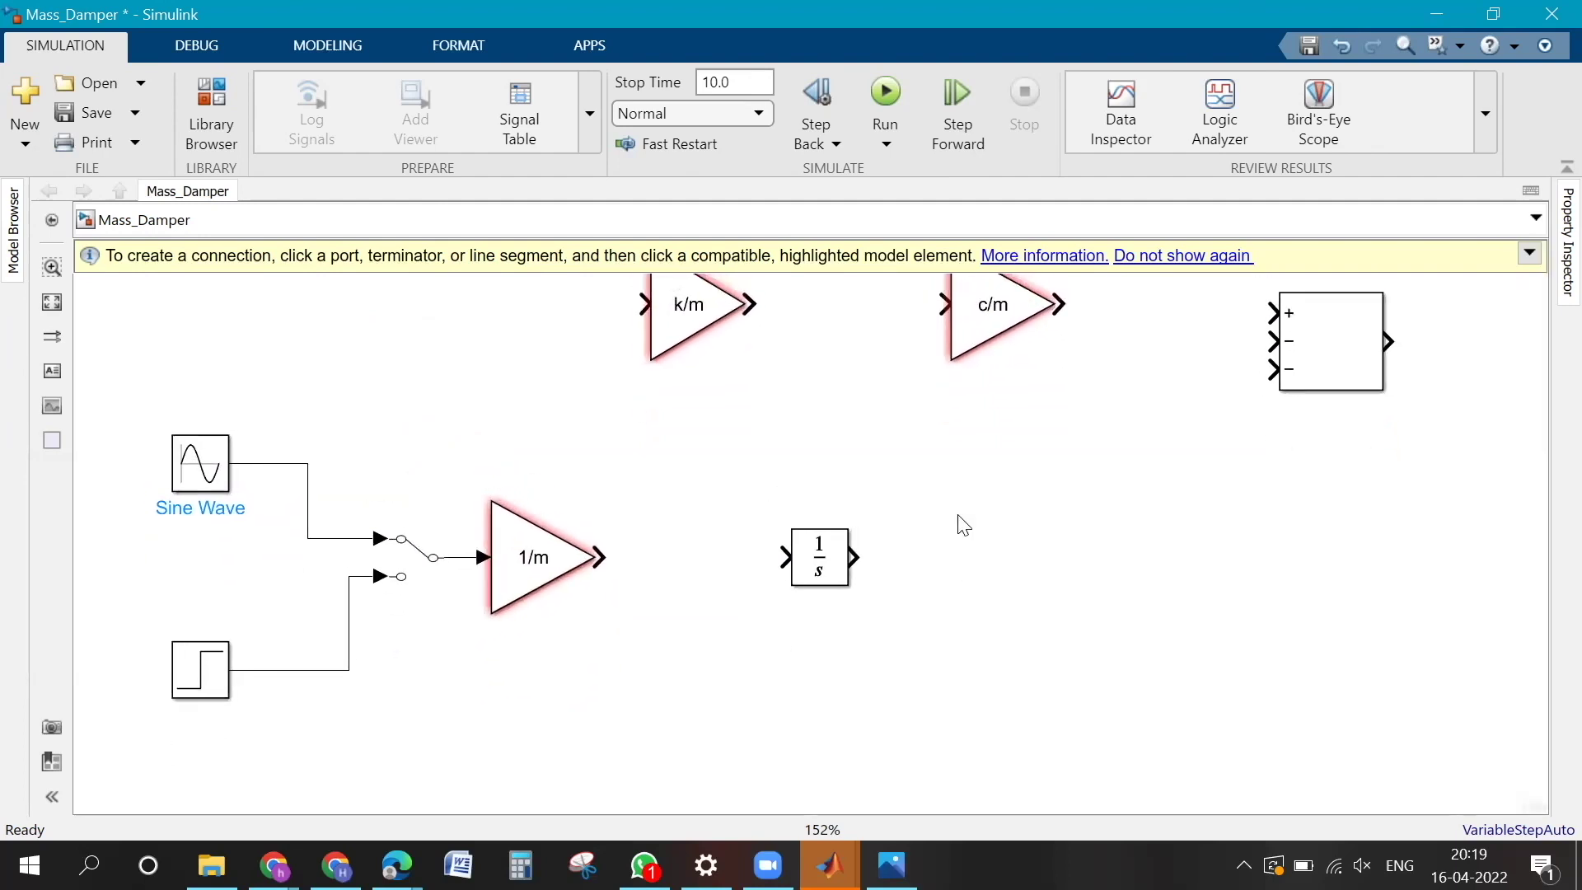
pyautogui.scroll(-1, 960, 521)
pyautogui.scroll(-4, 956, 525)
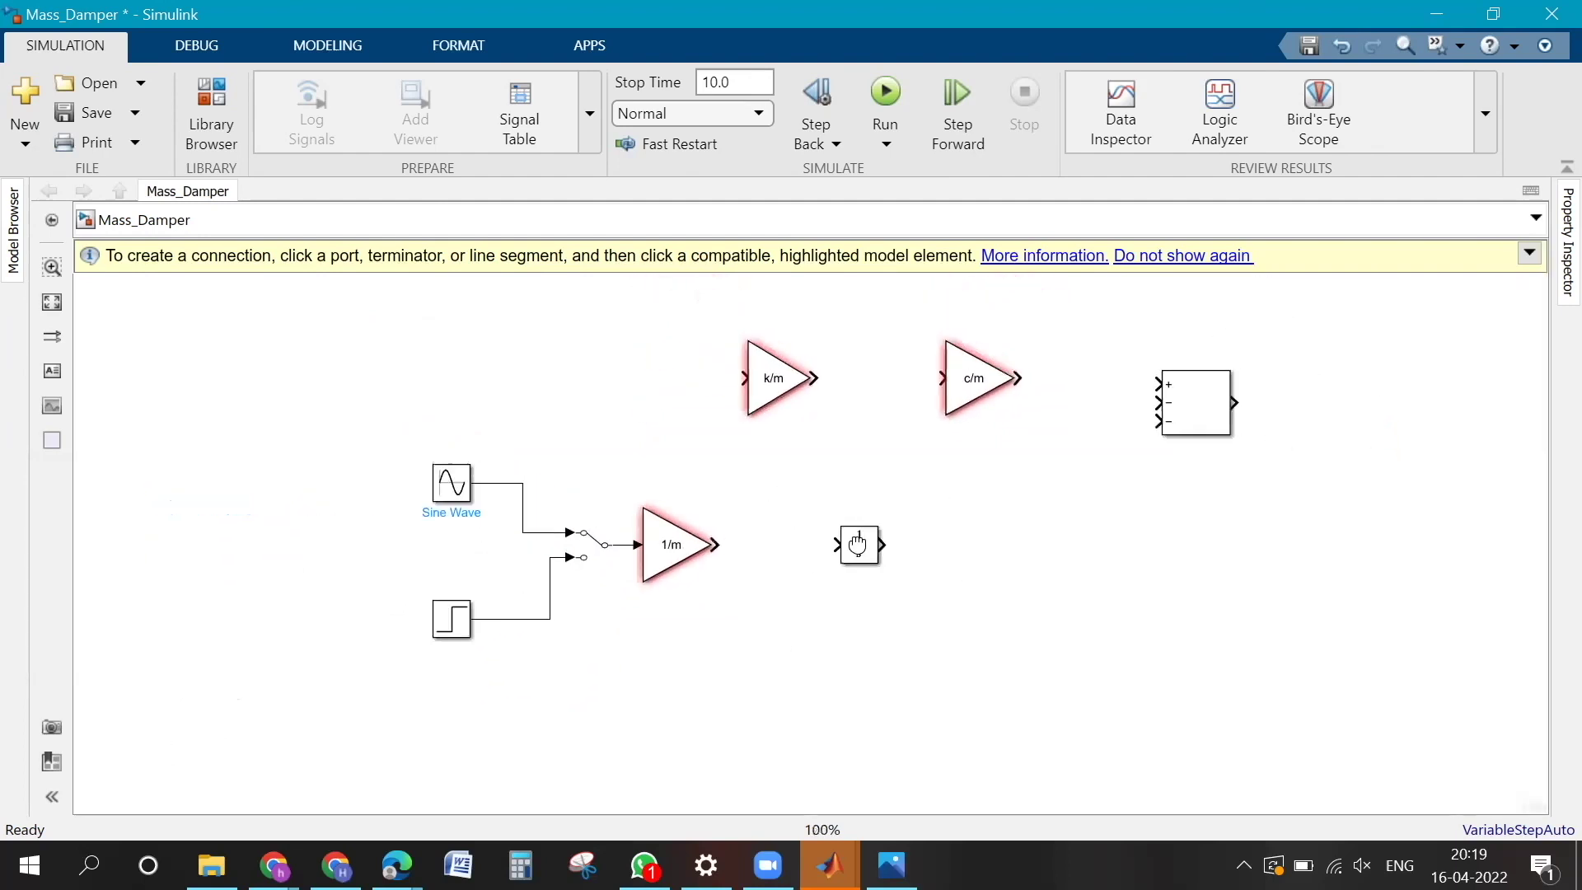
pyautogui.click(647, 428)
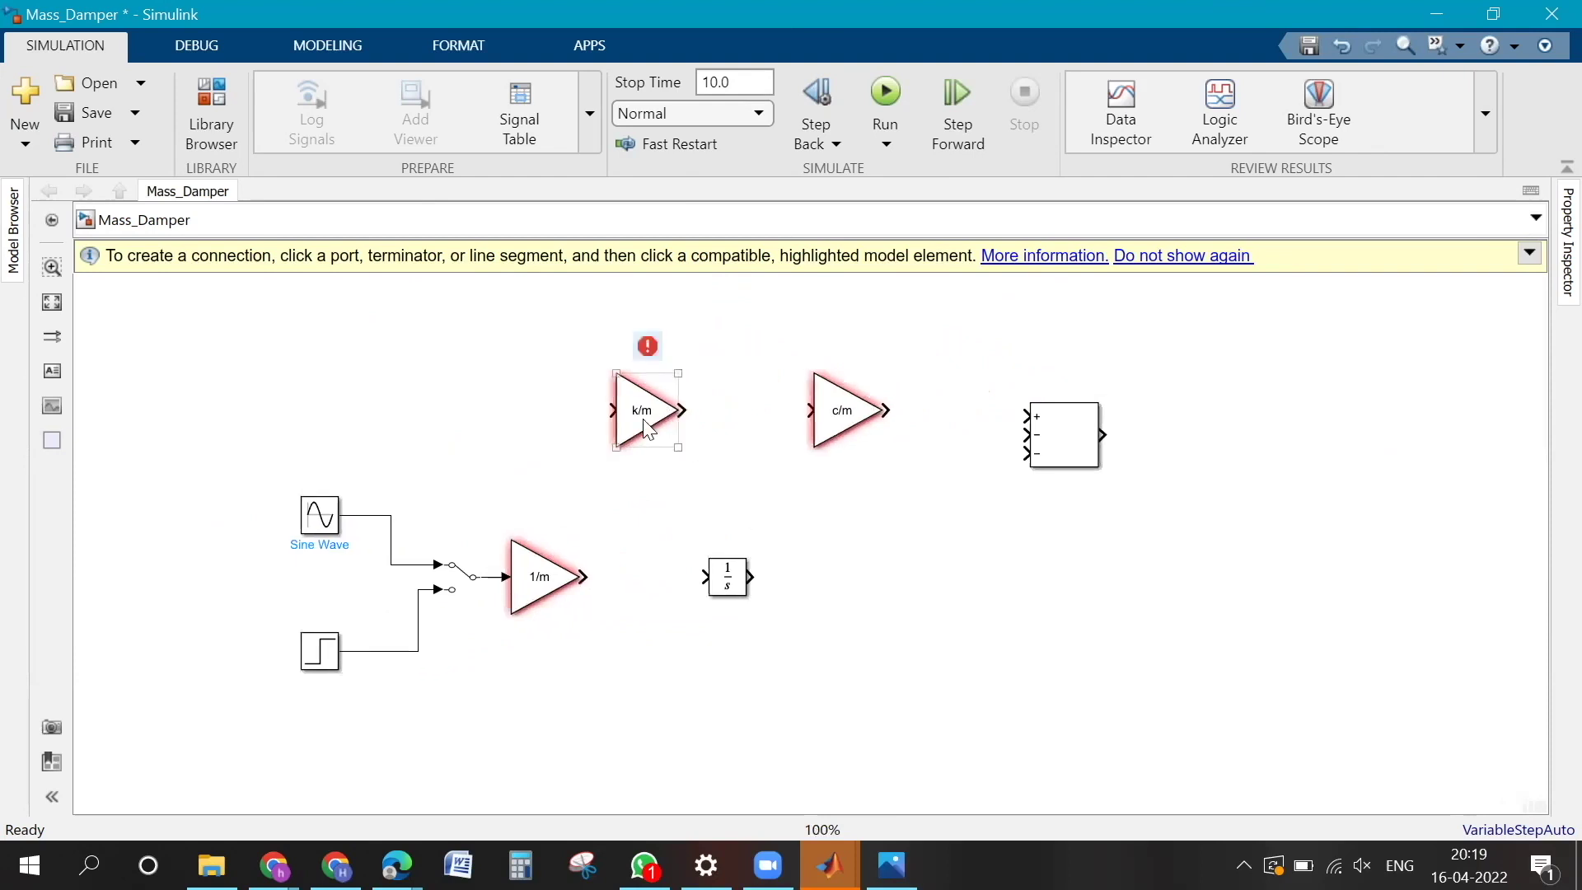
pyautogui.click(635, 581)
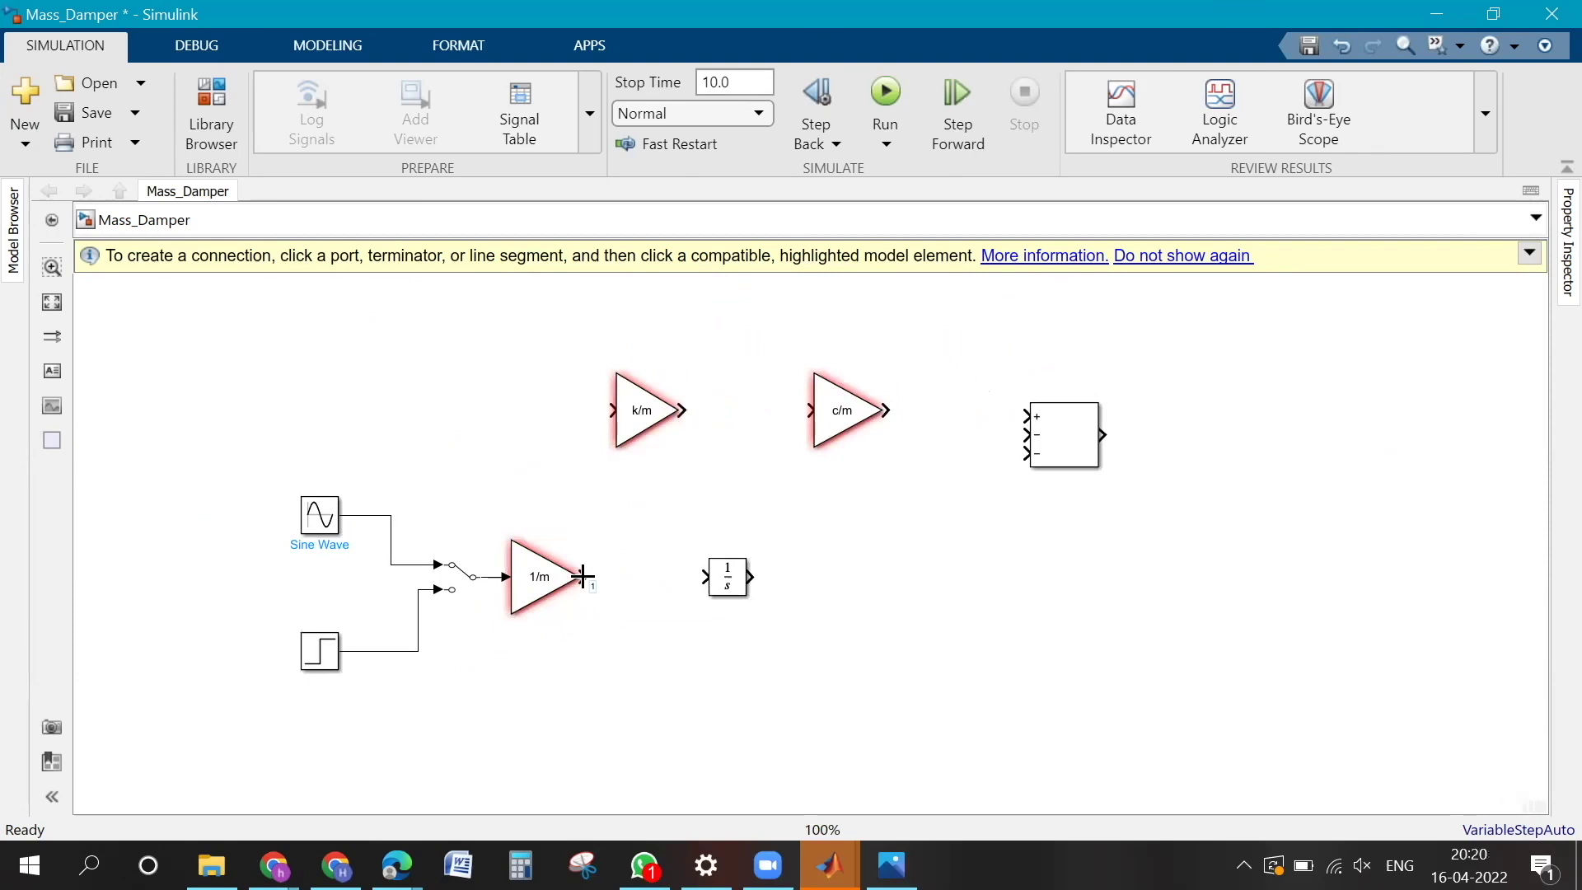
pyautogui.moveTo(586, 577); pyautogui.dragTo(1026, 416)
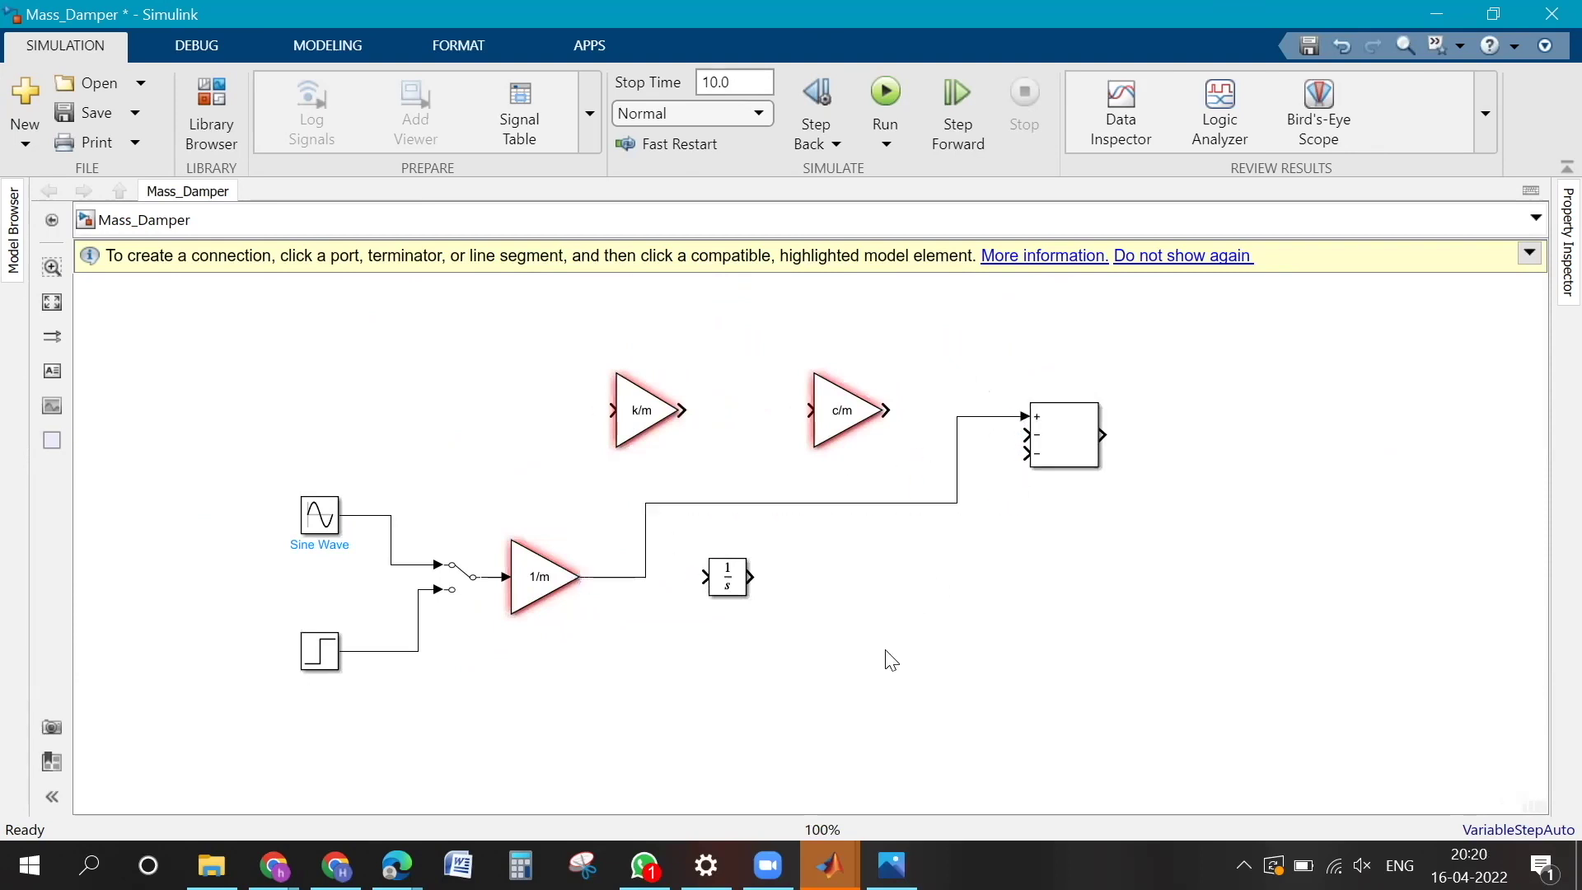
# Step: Enlarge the Integrator block and place it to the lower right of the 1/m Gain
pyautogui.click(737, 569)
pyautogui.moveTo(784, 625); pyautogui.dragTo(884, 695)
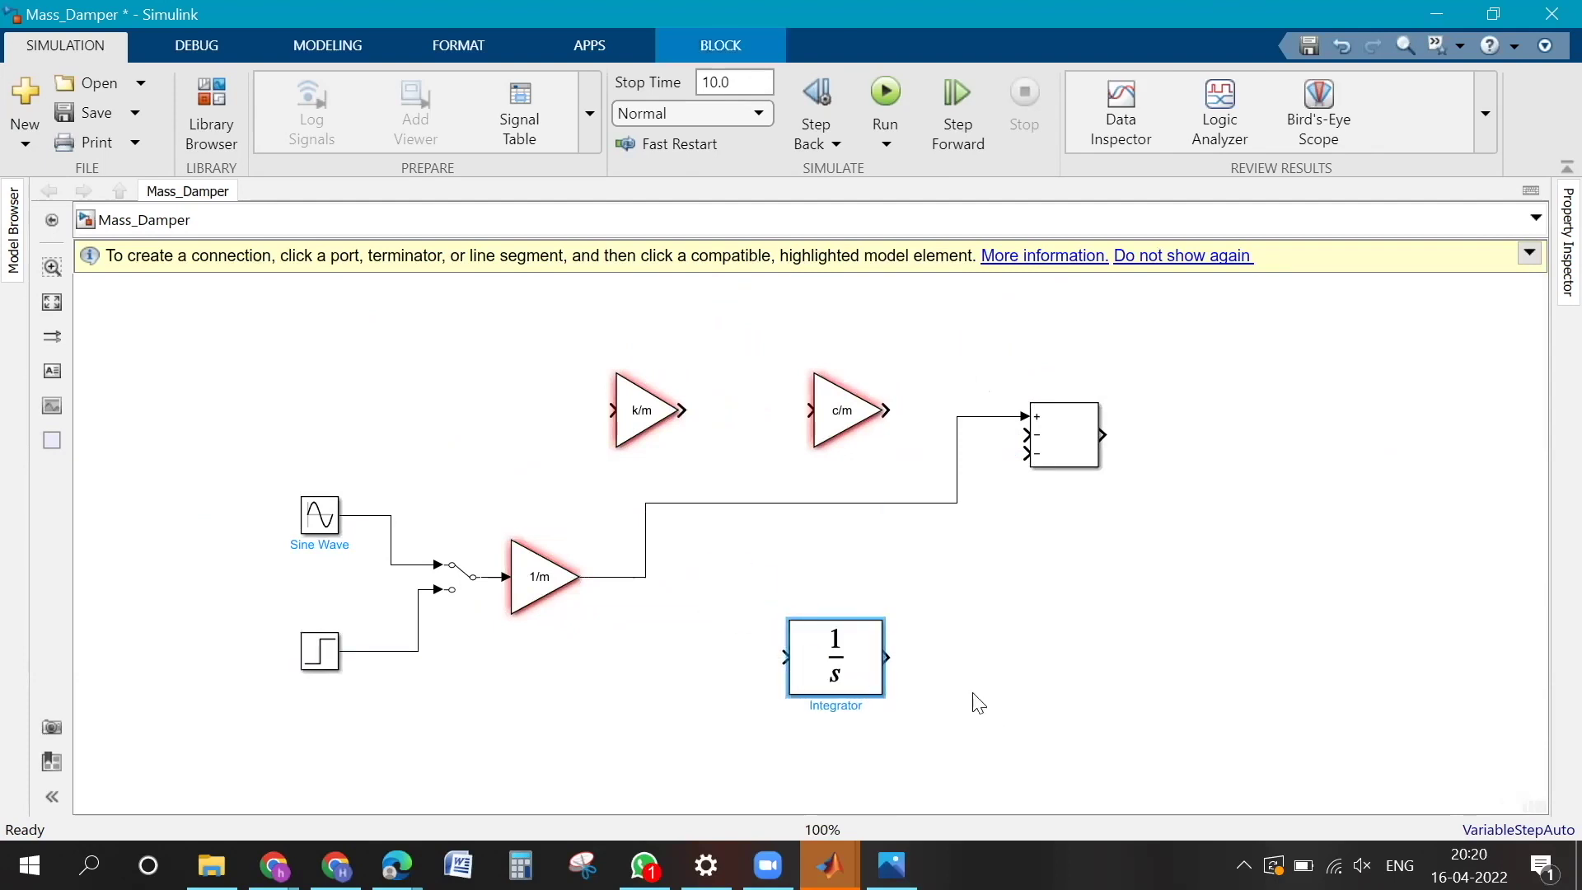
pyautogui.click(935, 682)
# Step: Move the Add block left to above the Integrator, clearing the c/m Gain and its unwanted connection out of the way
pyautogui.click(1059, 441)
pyautogui.moveTo(1059, 441); pyautogui.dragTo(1004, 410)
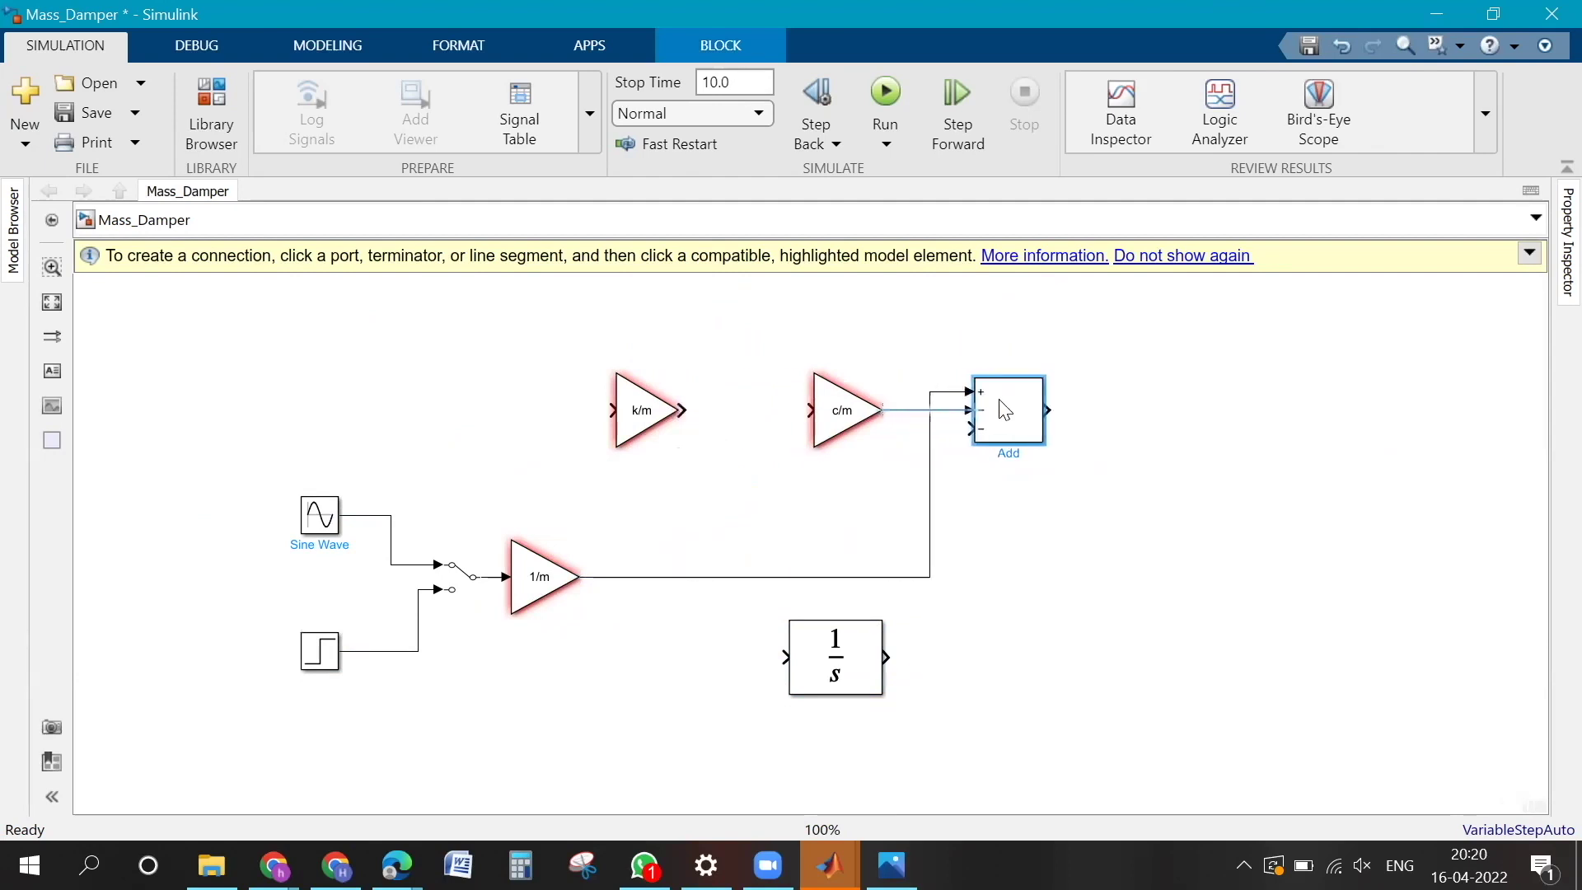
pyautogui.click(1042, 565)
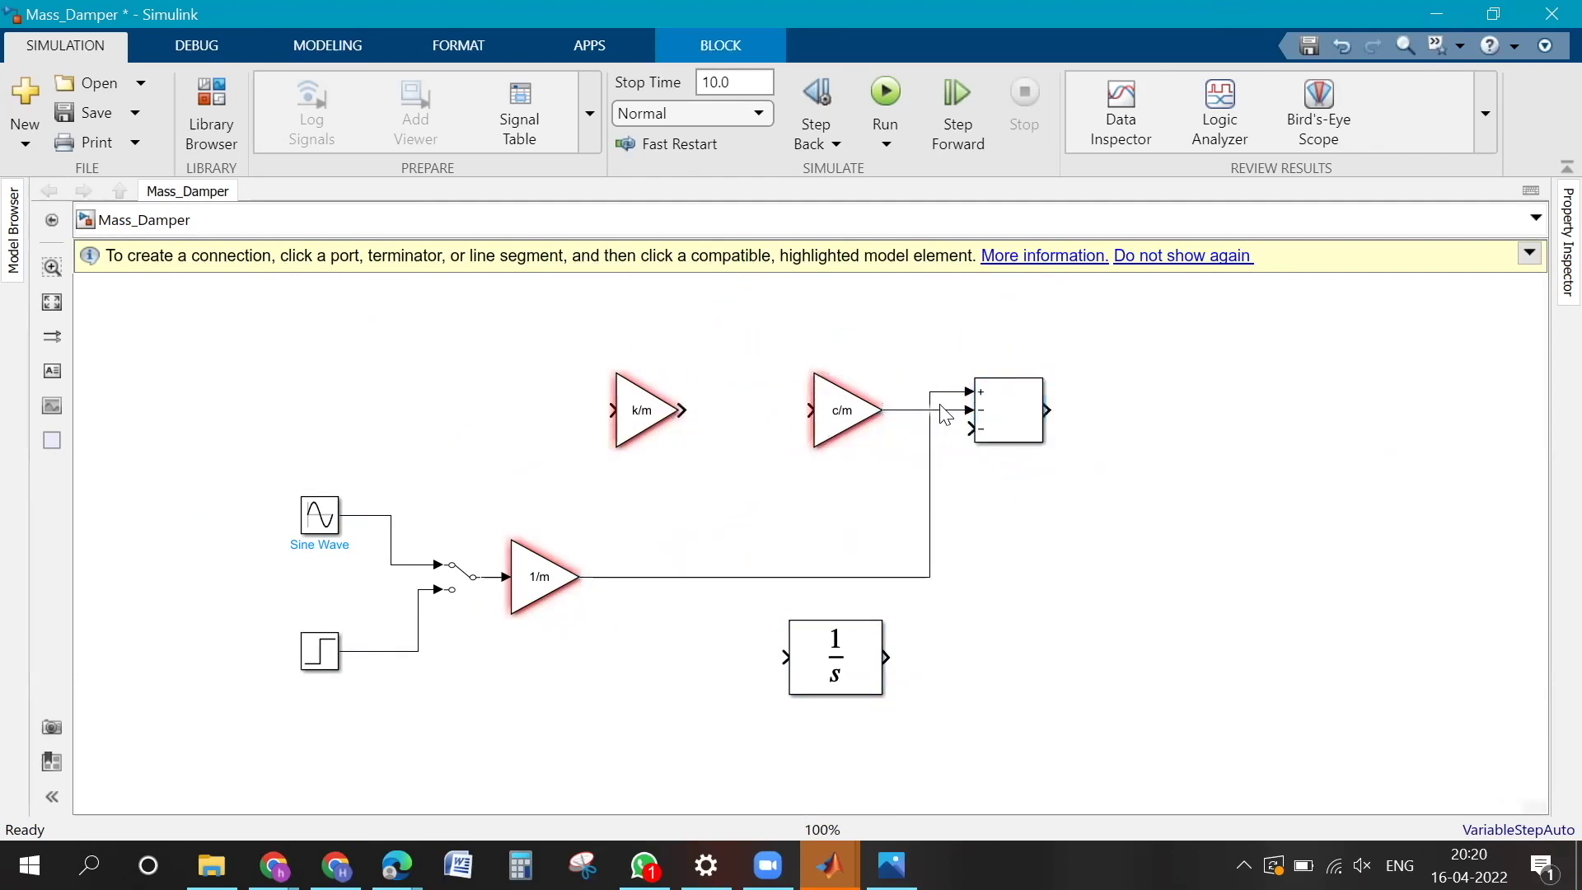
pyautogui.click(910, 410)
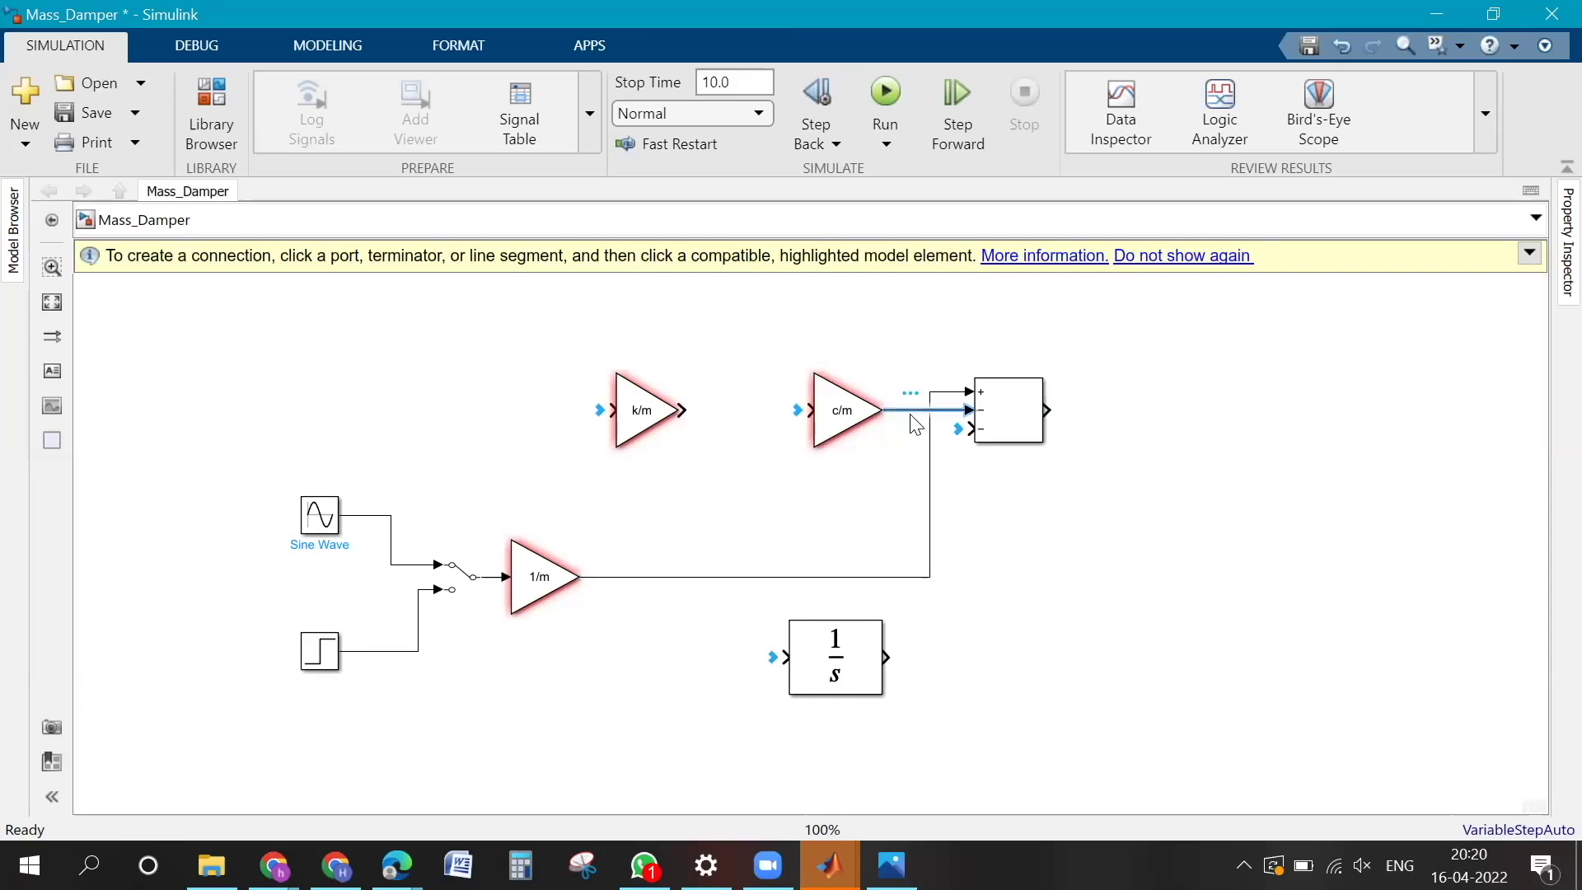
pyautogui.moveTo(844, 417); pyautogui.dragTo(1247, 480)
pyautogui.click(1116, 597)
pyautogui.moveTo(997, 413); pyautogui.dragTo(852, 414)
pyautogui.click(1018, 574)
# Step: Stack the k/m and c/m Gain blocks evenly in a column above the 1/m Gain, with k/m uppermost
pyautogui.click(1222, 465)
pyautogui.moveTo(1221, 463); pyautogui.dragTo(500, 414)
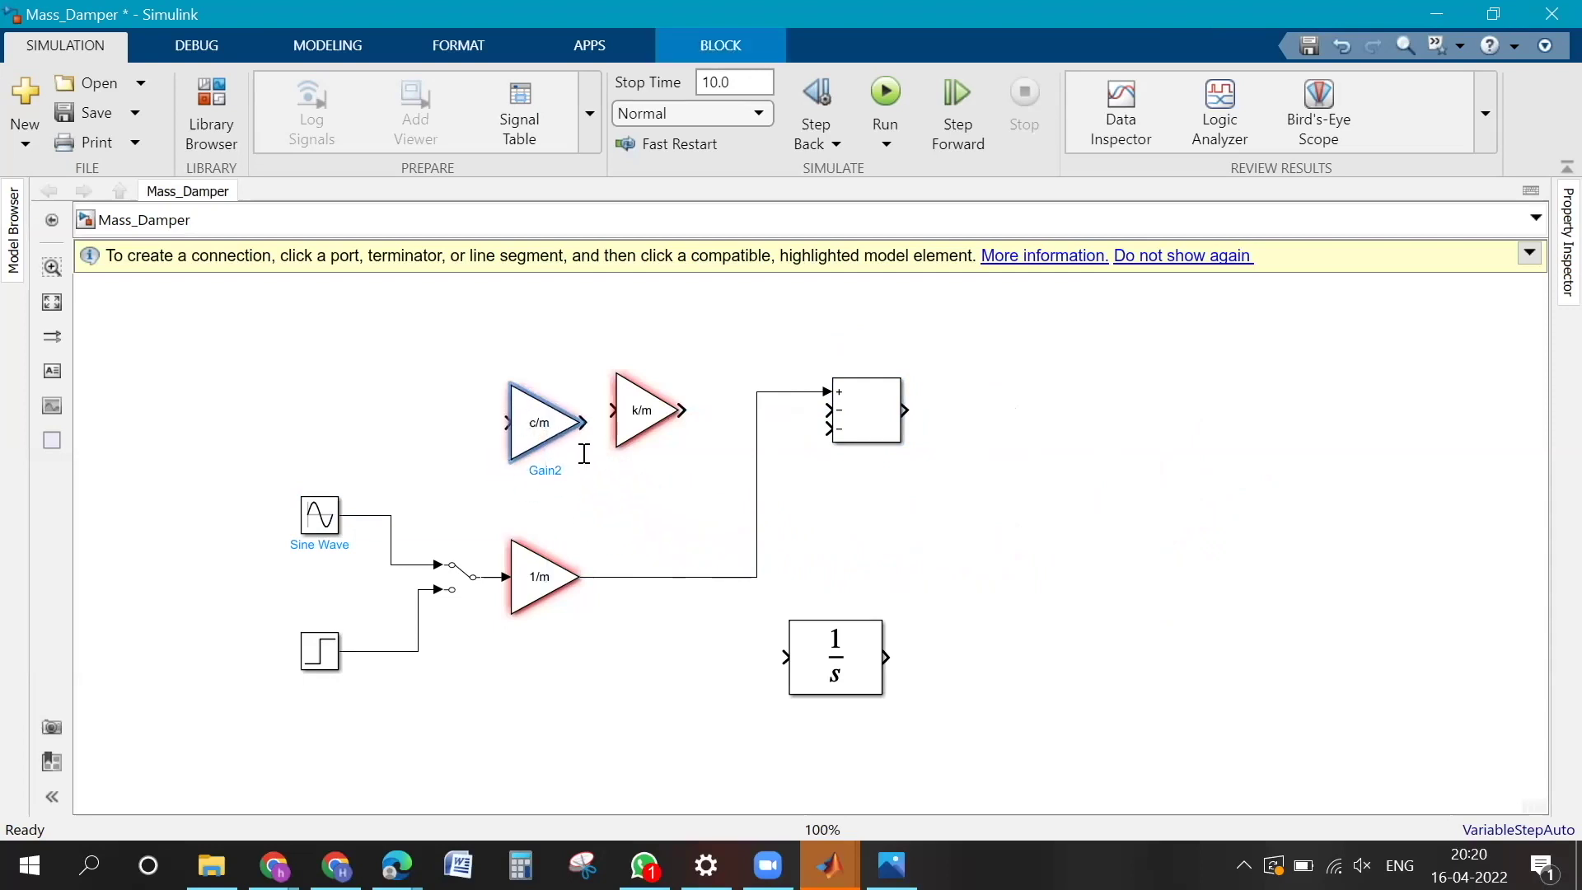
pyautogui.click(643, 417)
pyautogui.moveTo(639, 420); pyautogui.dragTo(540, 338)
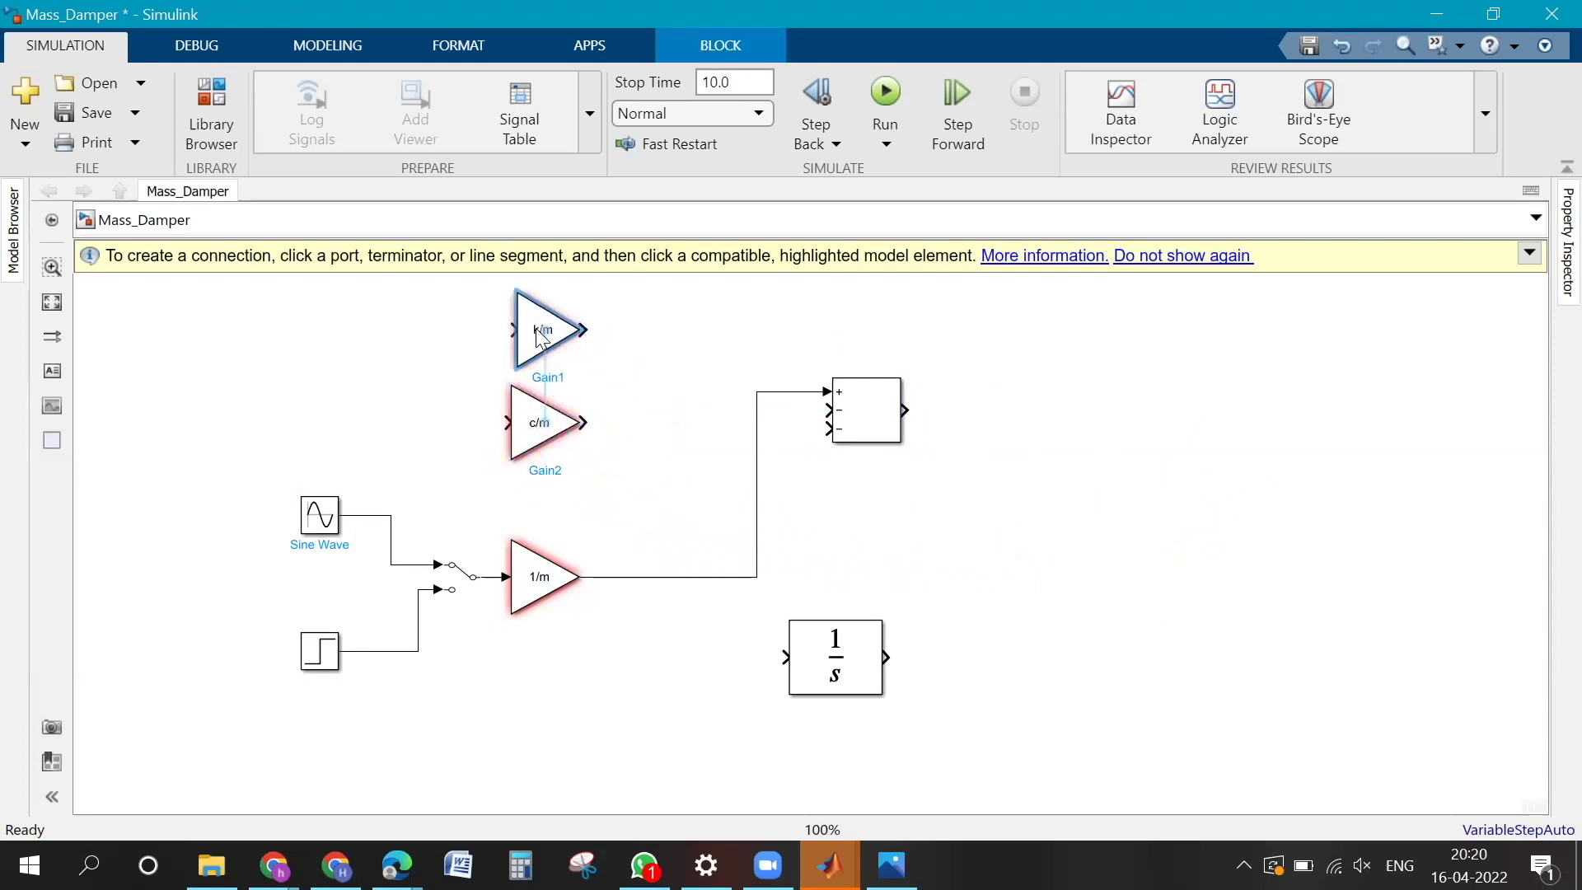
pyautogui.moveTo(544, 429); pyautogui.dragTo(545, 460)
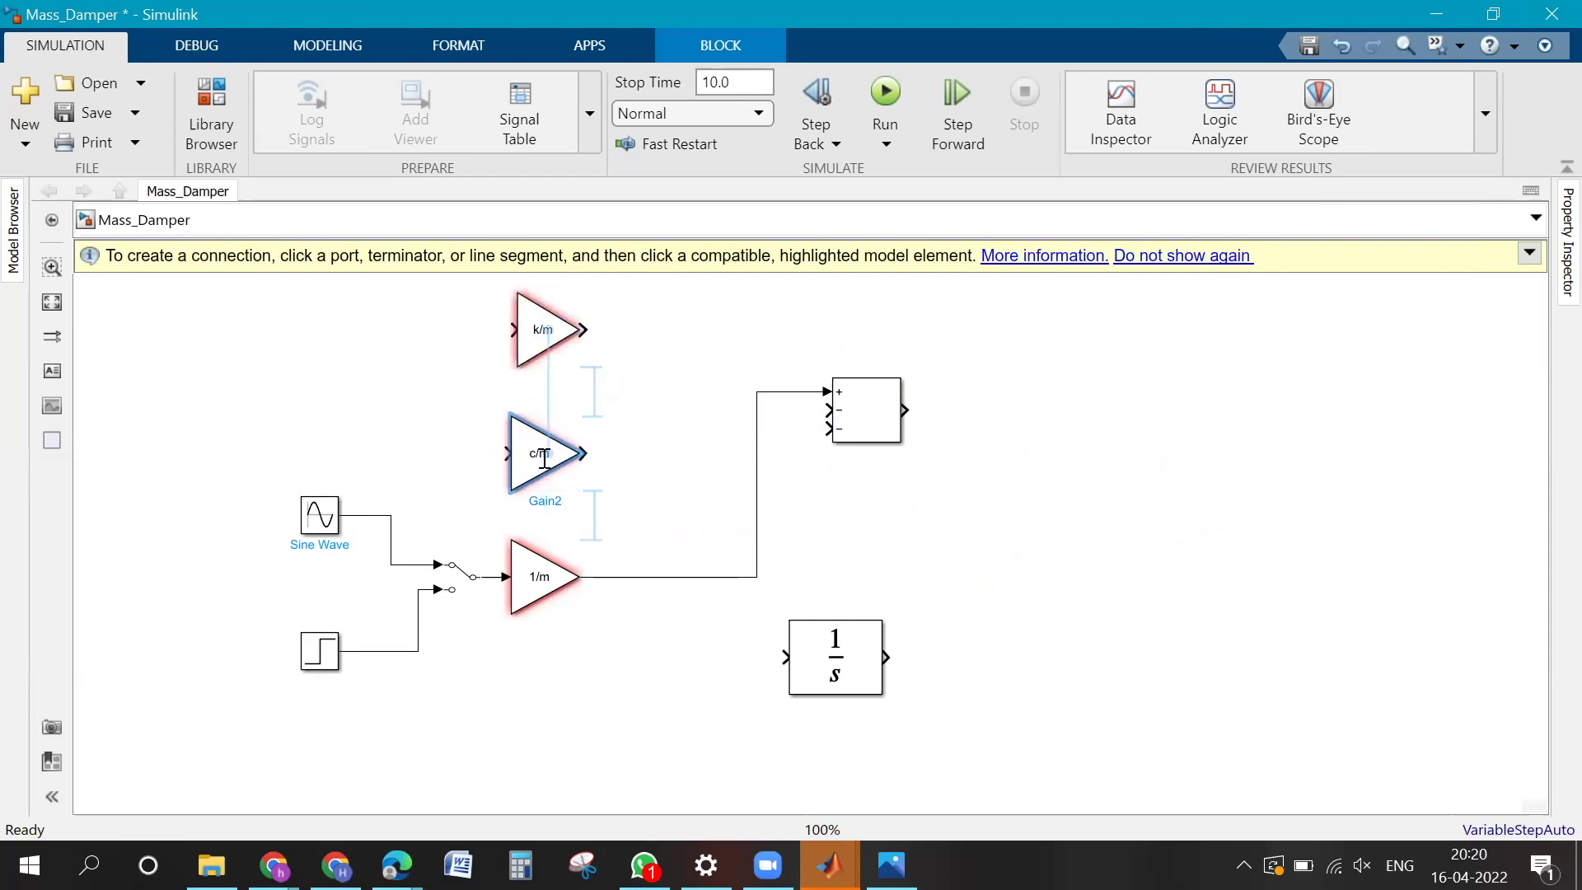
pyautogui.click(671, 679)
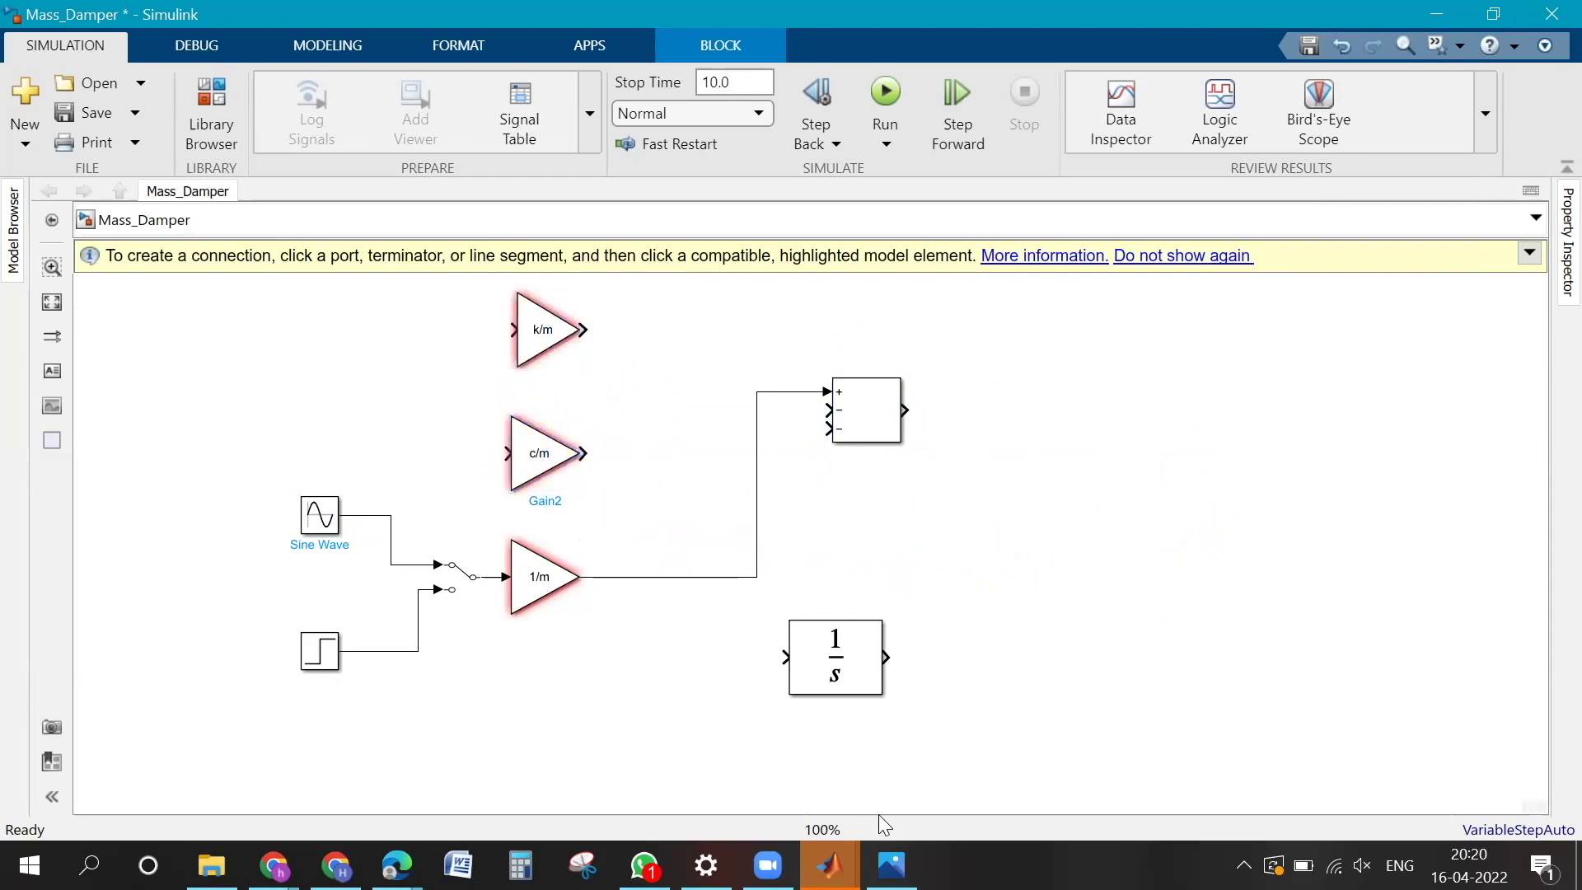
# Step: Review the handwritten system equation again, then dismiss the connection and port-moving hints above the model canvas
pyautogui.click(891, 865)
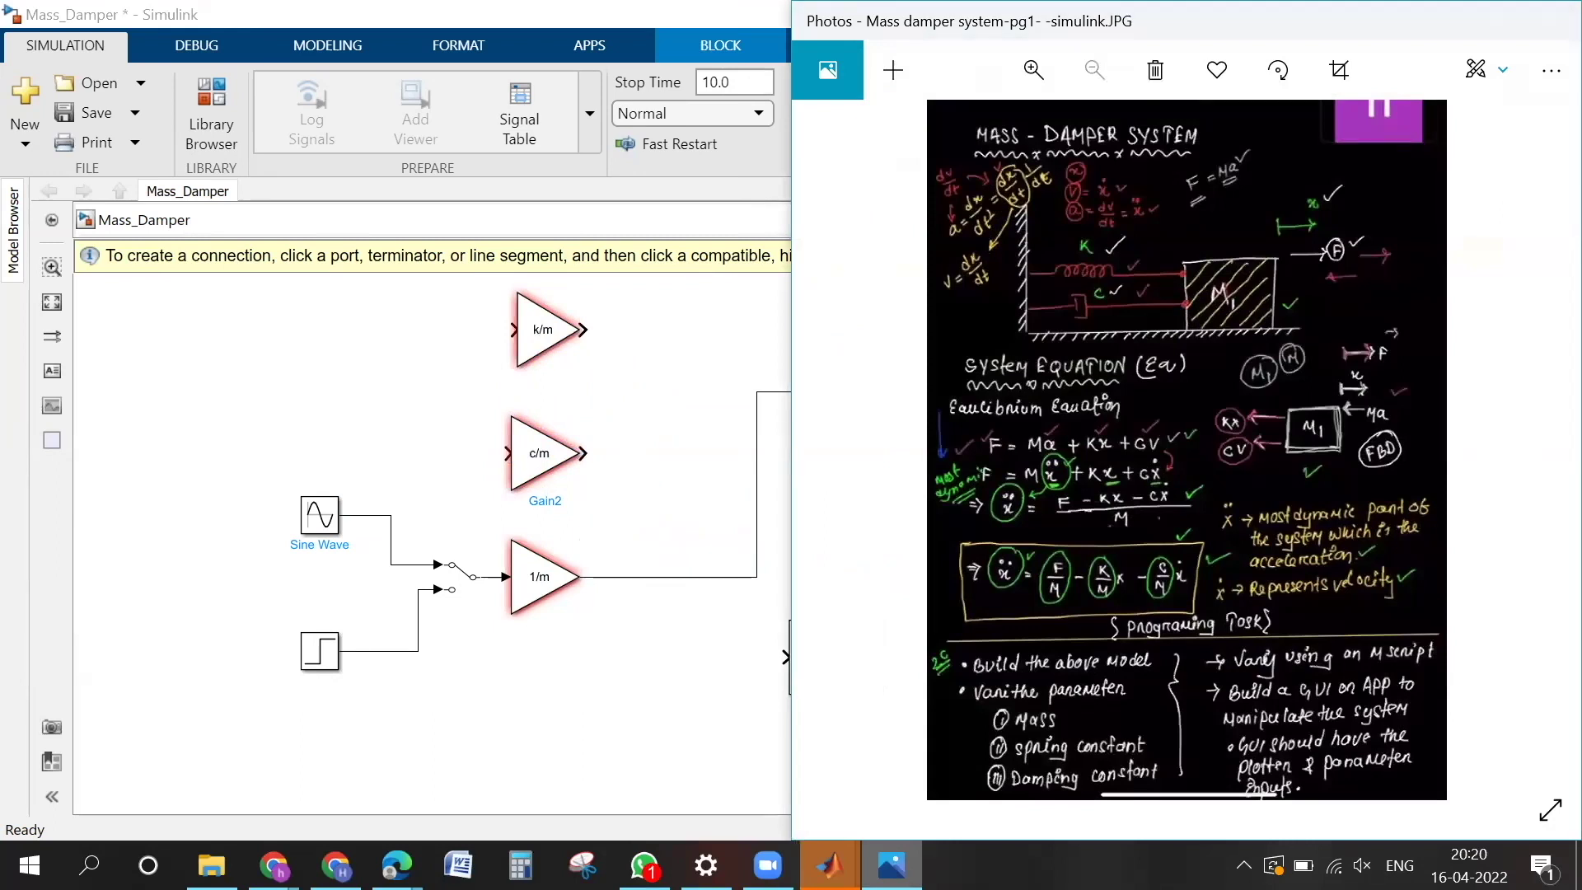
pyautogui.hotkey('alt', 'Tab')
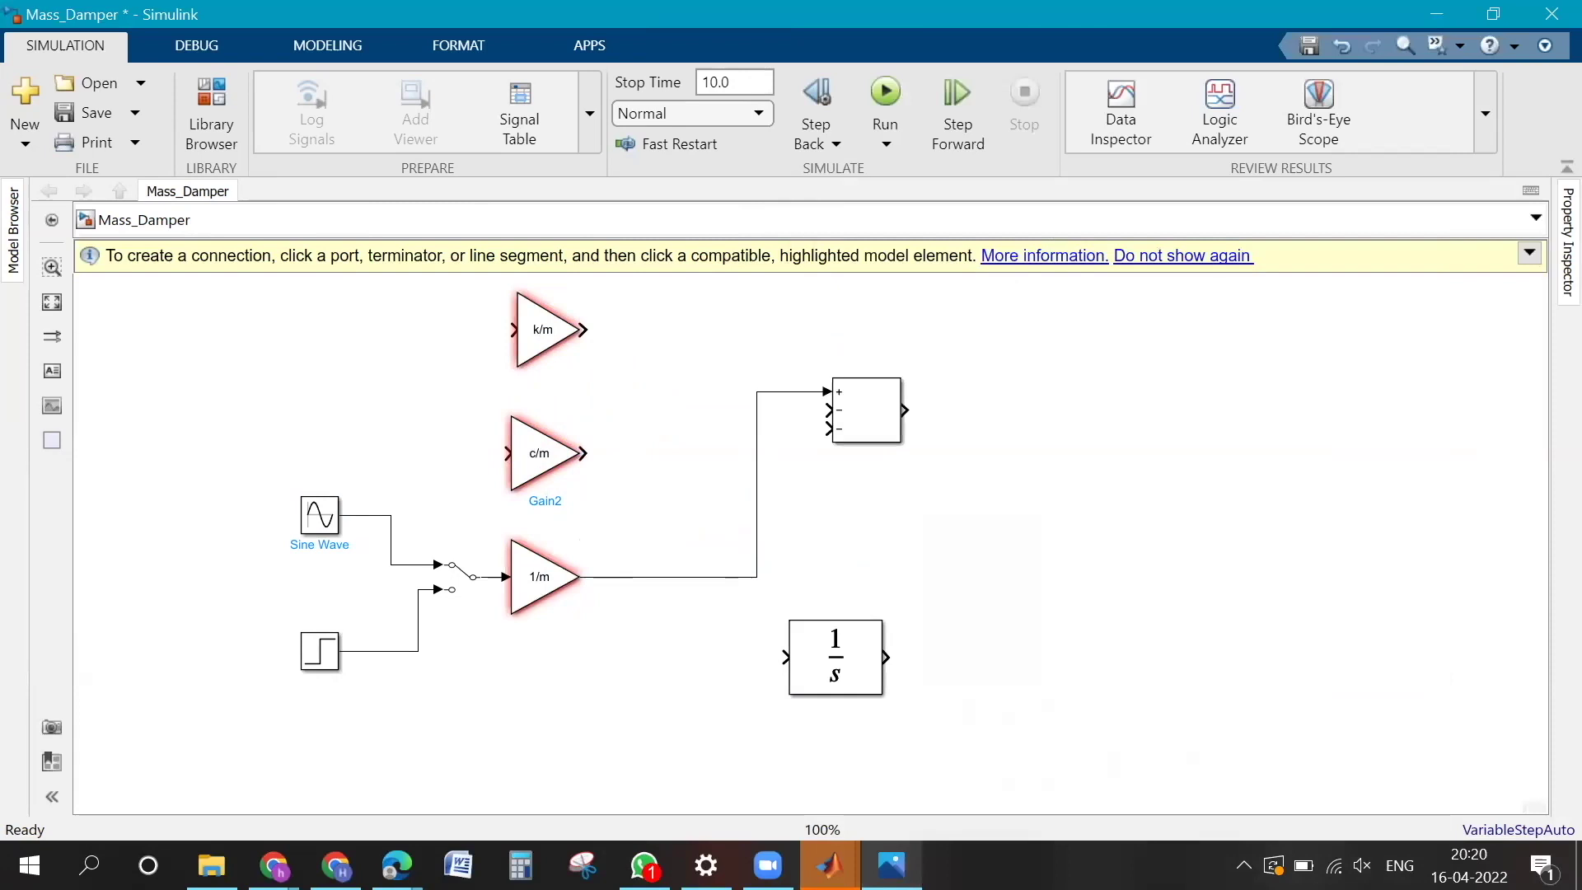
pyautogui.hotkey('alt', 'Tab')
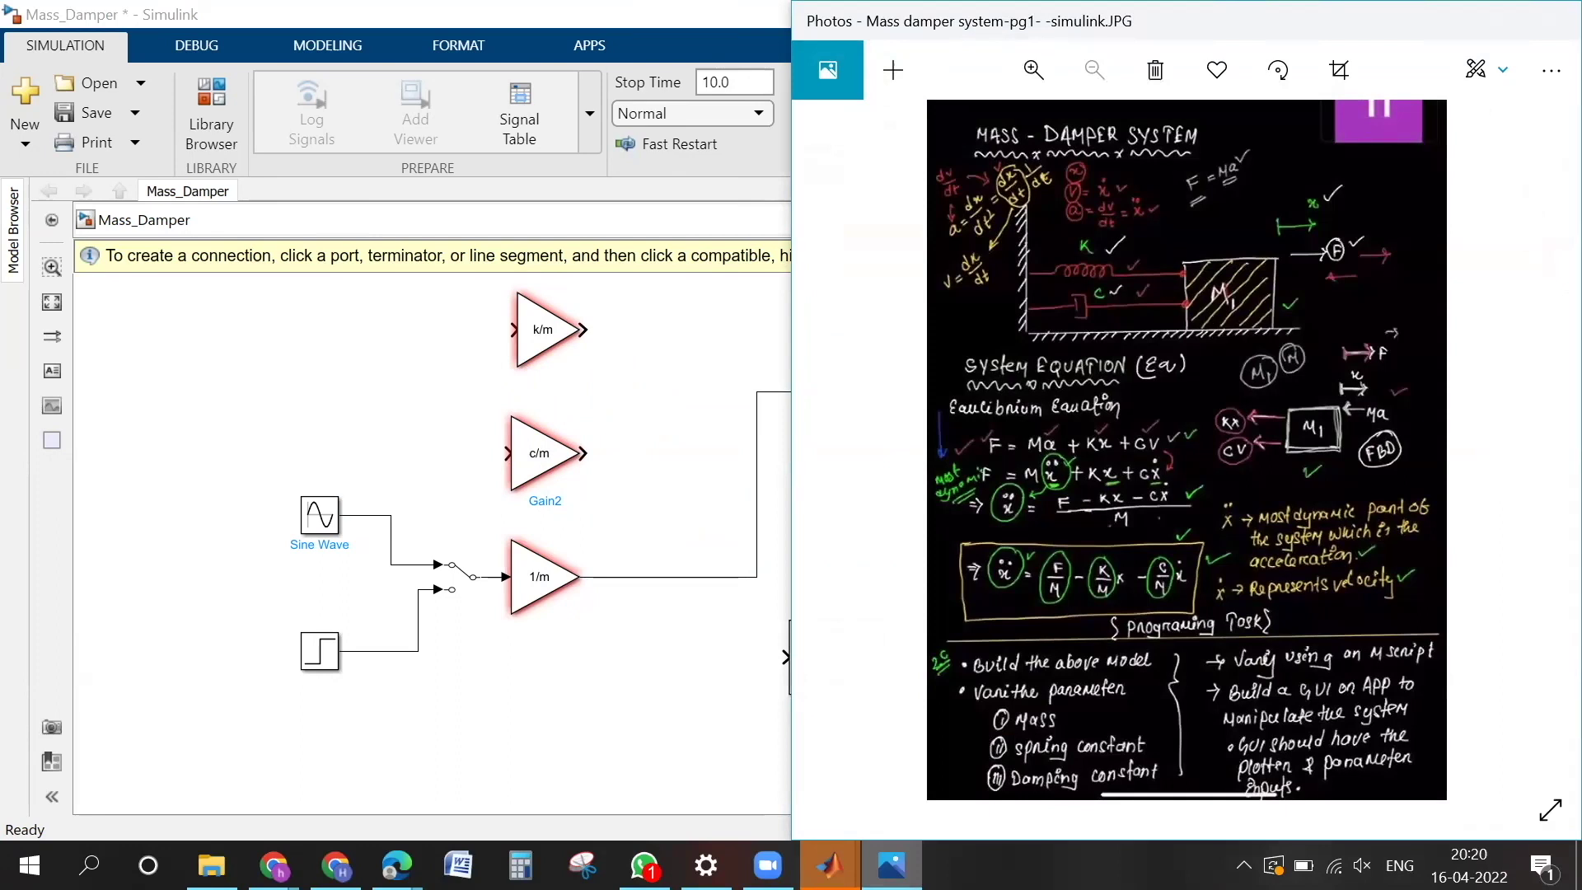
pyautogui.click(830, 865)
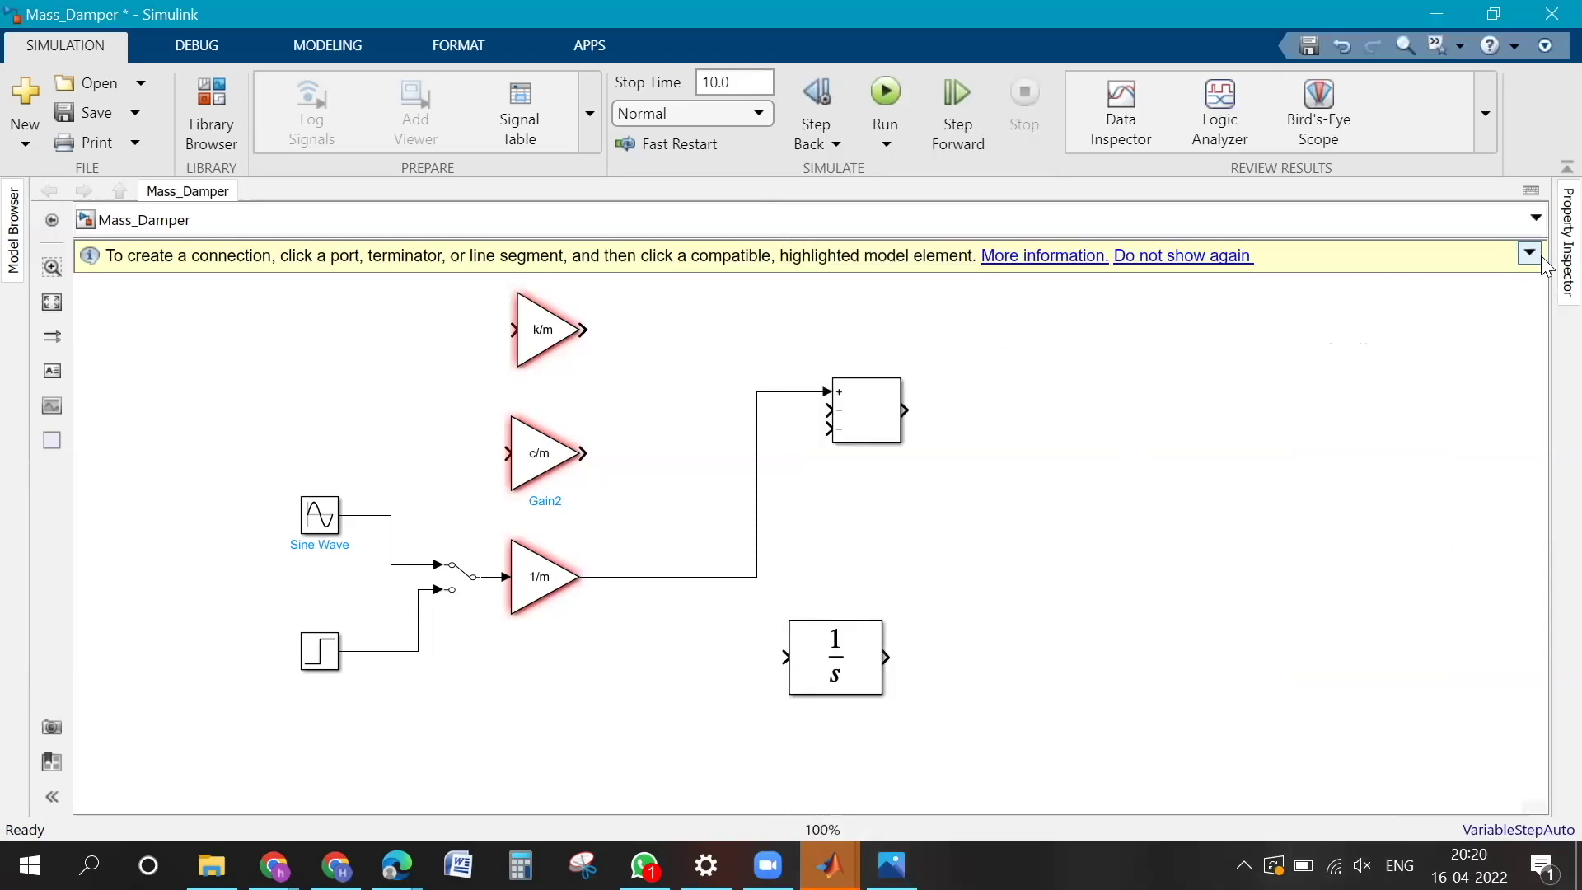
pyautogui.click(1195, 257)
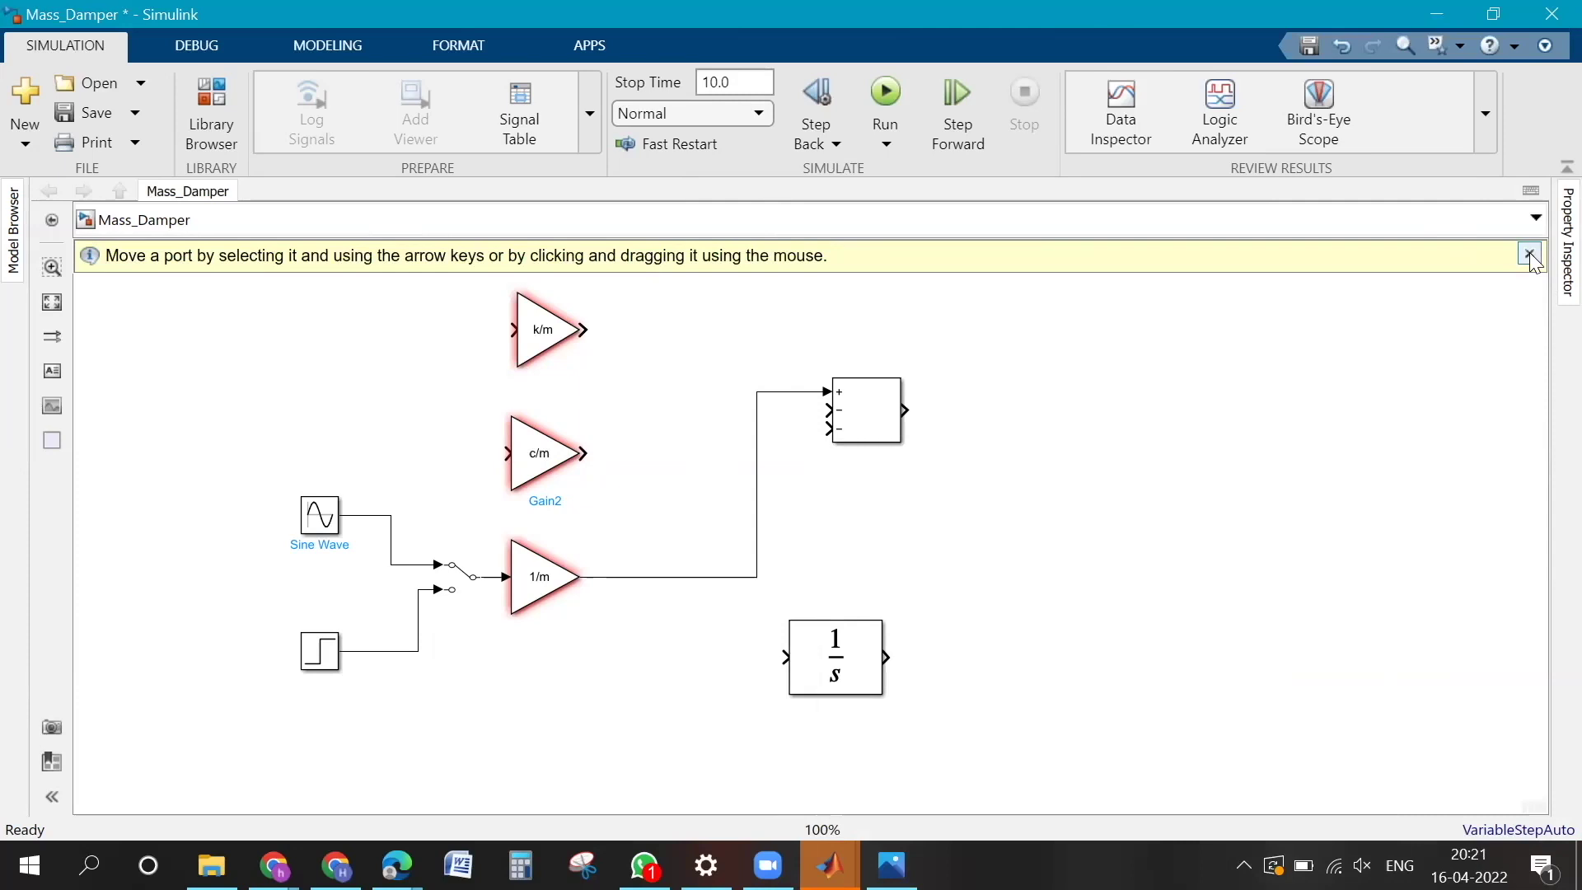
pyautogui.click(1531, 255)
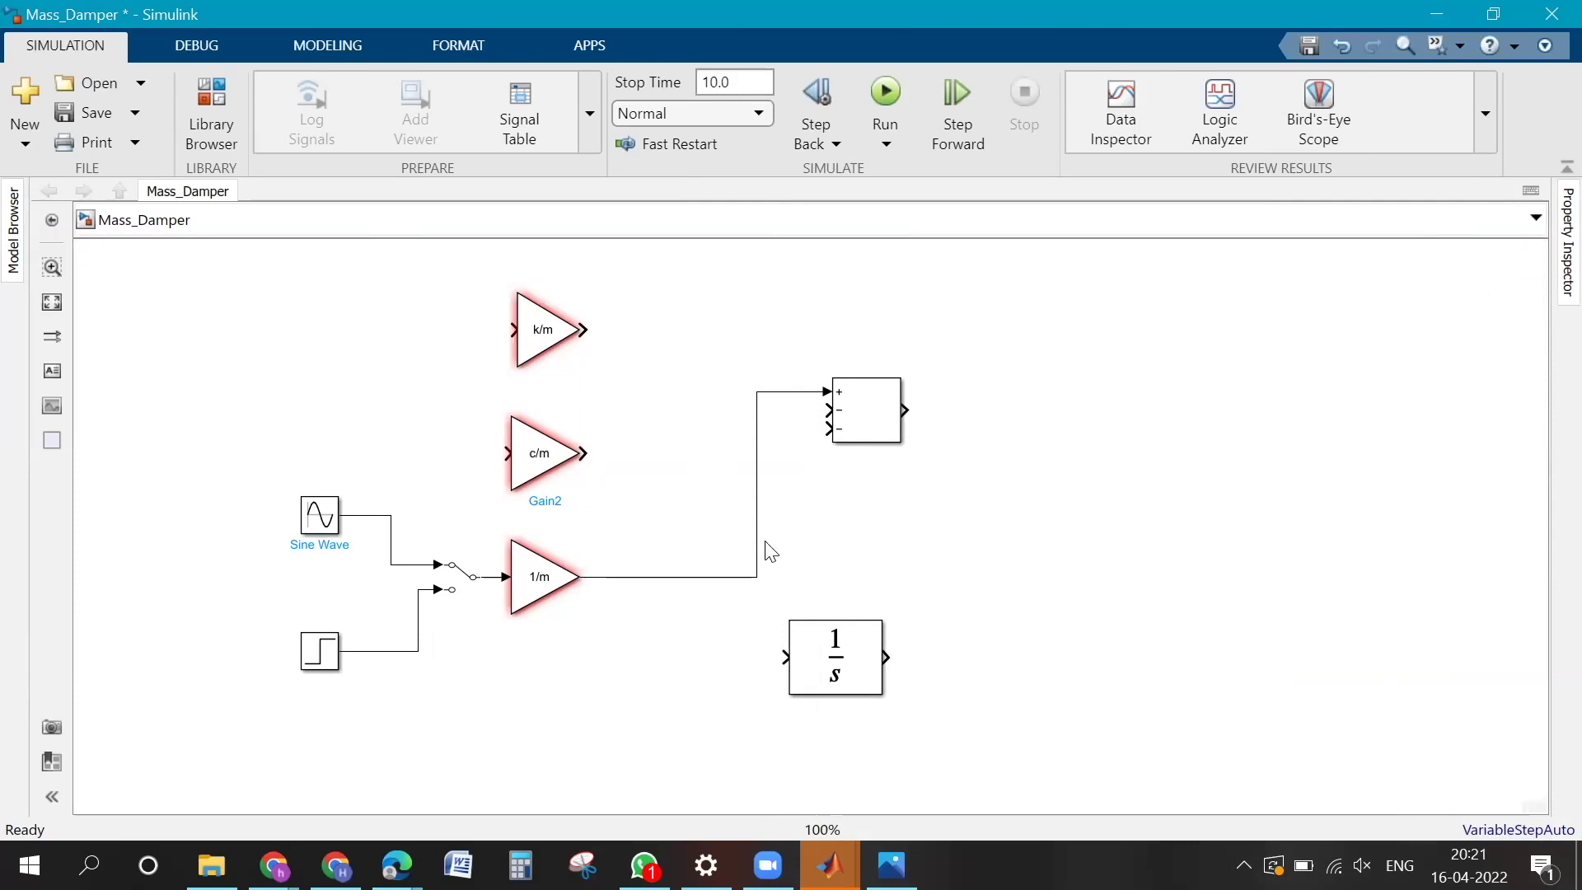
# Step: Move the c/m Gain to the upper left of the Sine Wave block and place the k/m Gain beneath it
pyautogui.hscroll(-2, 981, 548)
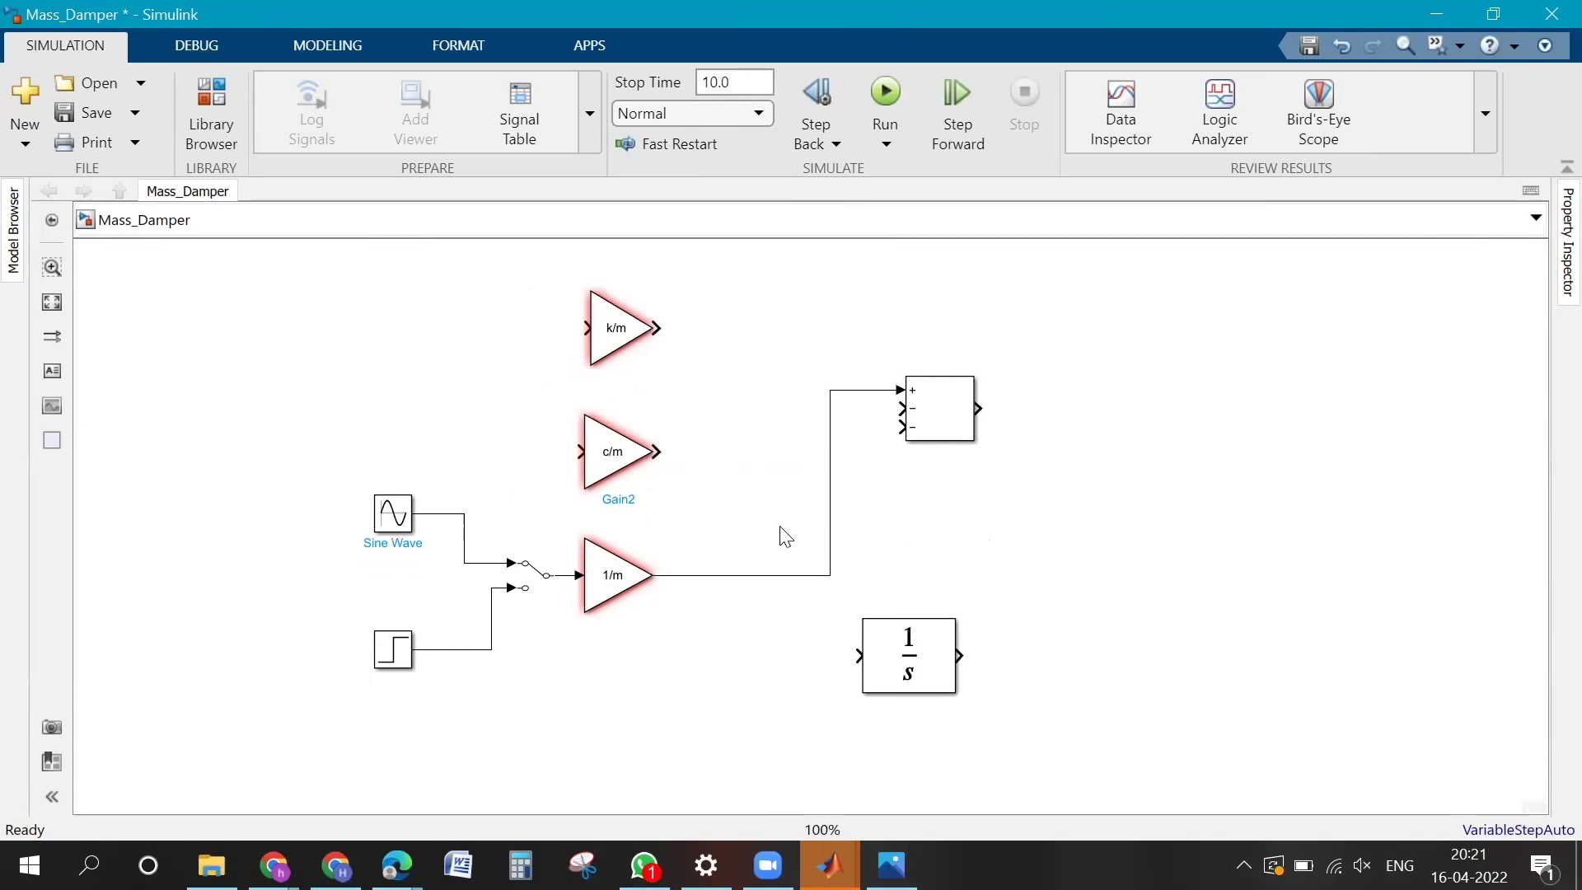
pyautogui.moveTo(592, 451); pyautogui.dragTo(224, 347)
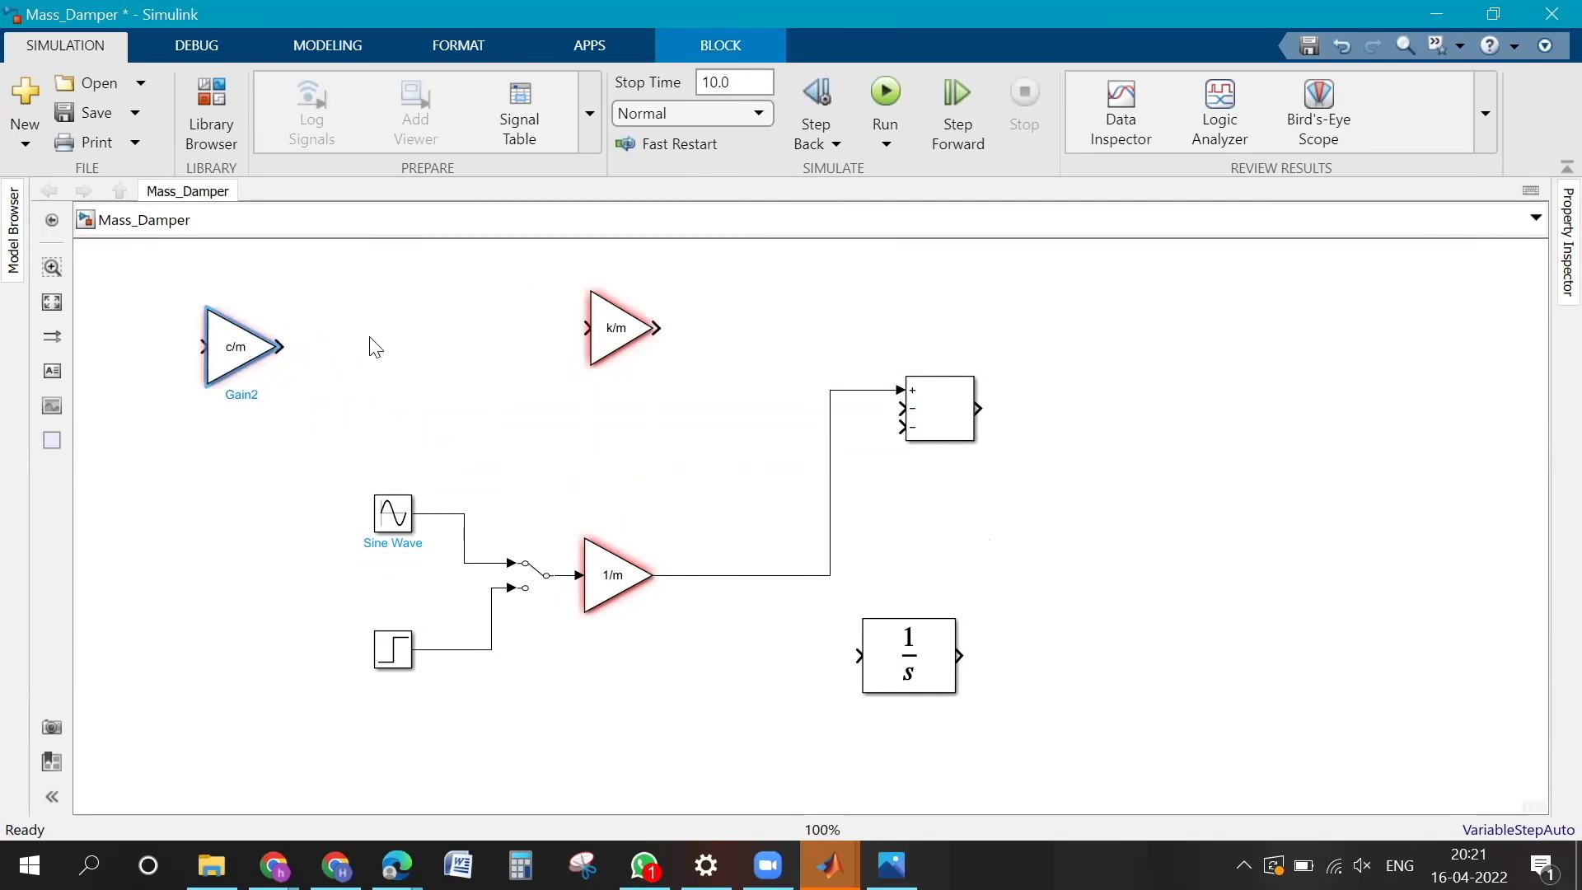
pyautogui.moveTo(608, 328); pyautogui.dragTo(236, 501)
pyautogui.click(260, 634)
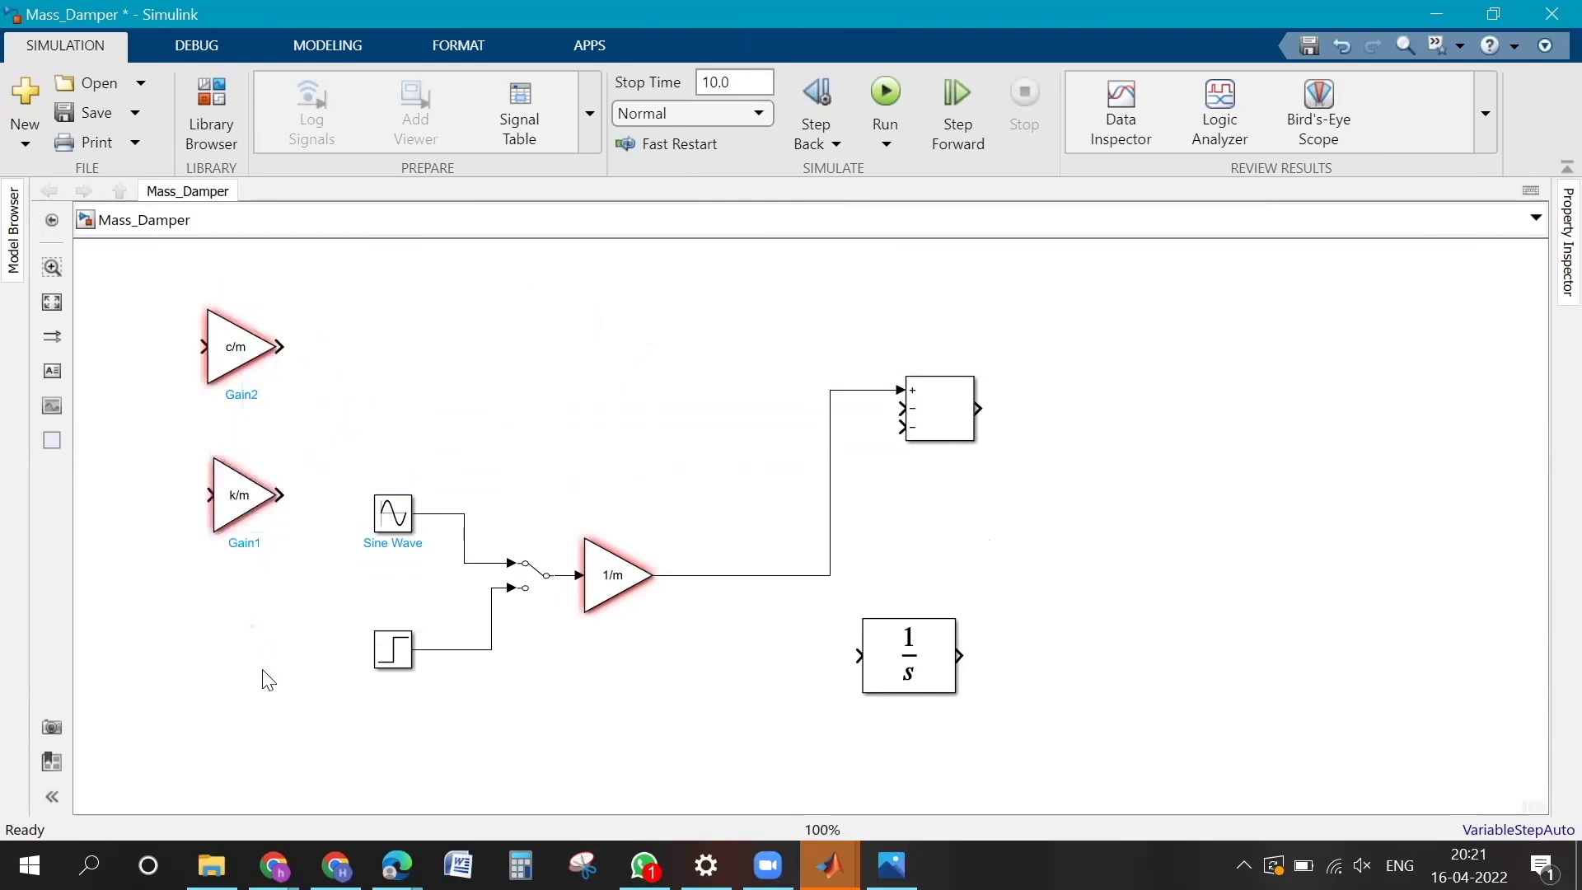
# Step: Move the Integrator block to the right of the c/m Gain, level with it and above the Sine Wave block
pyautogui.click(908, 674)
pyautogui.moveTo(907, 675); pyautogui.dragTo(463, 358)
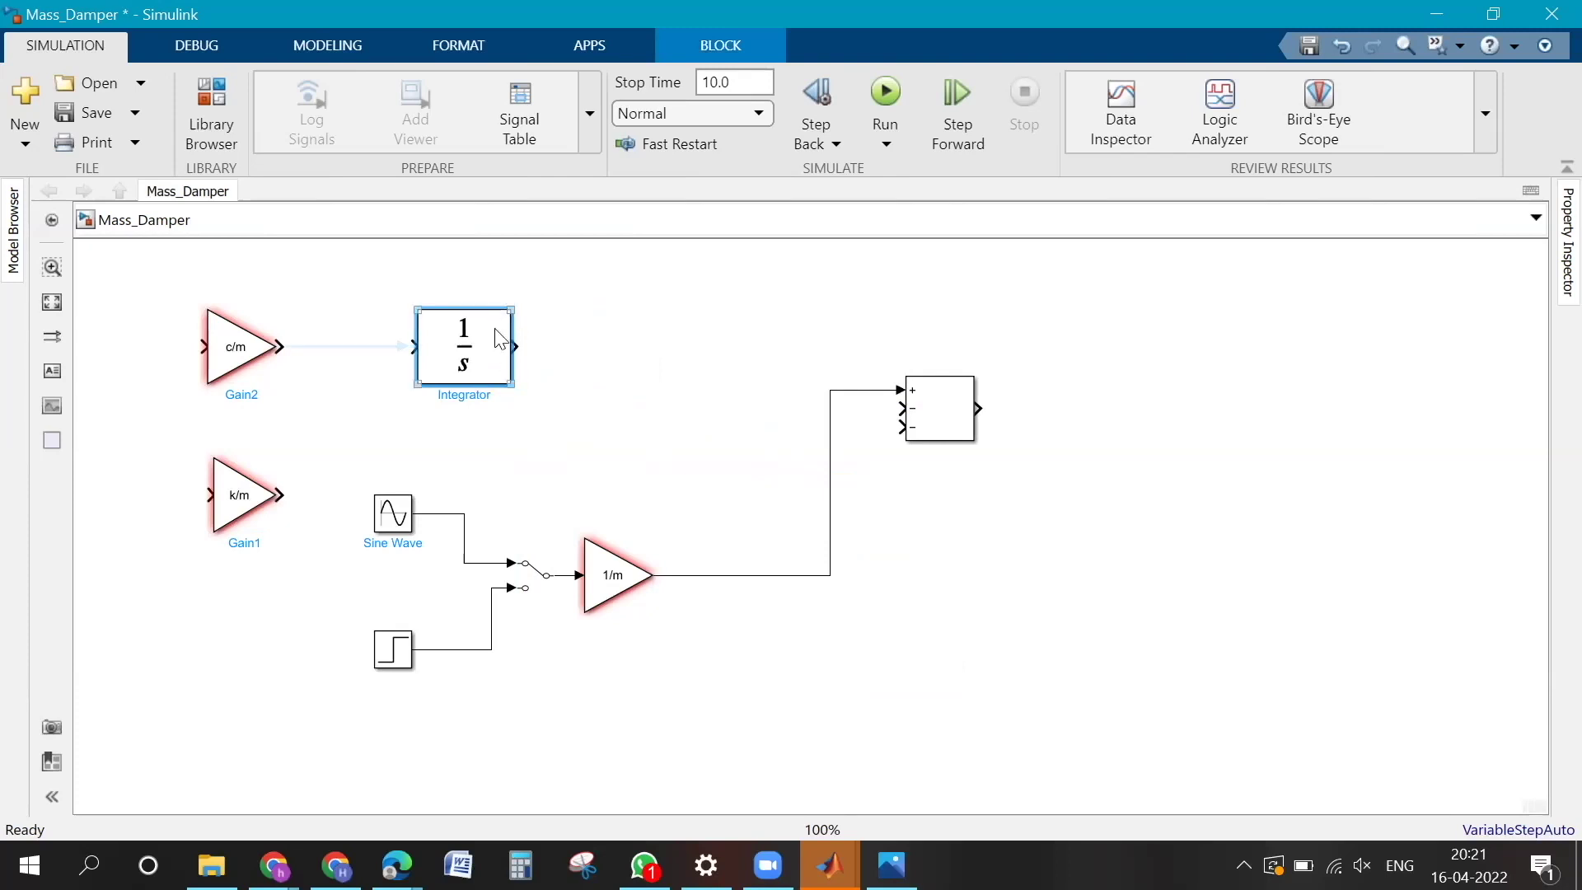
pyautogui.moveTo(497, 337); pyautogui.dragTo(469, 344)
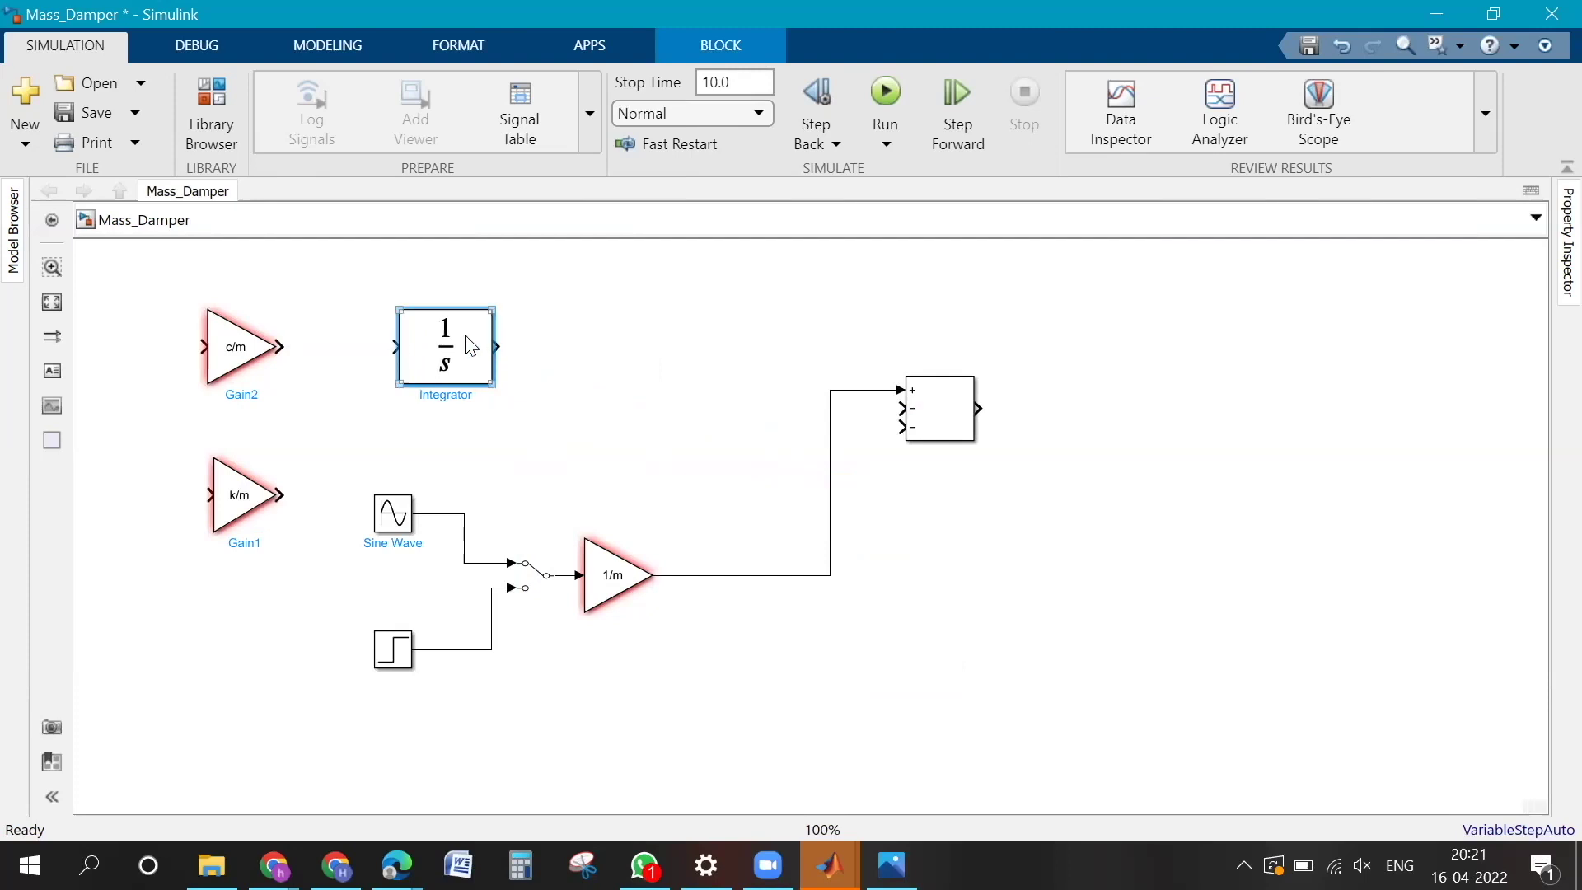
pyautogui.hotkey('ctrl', 'r')
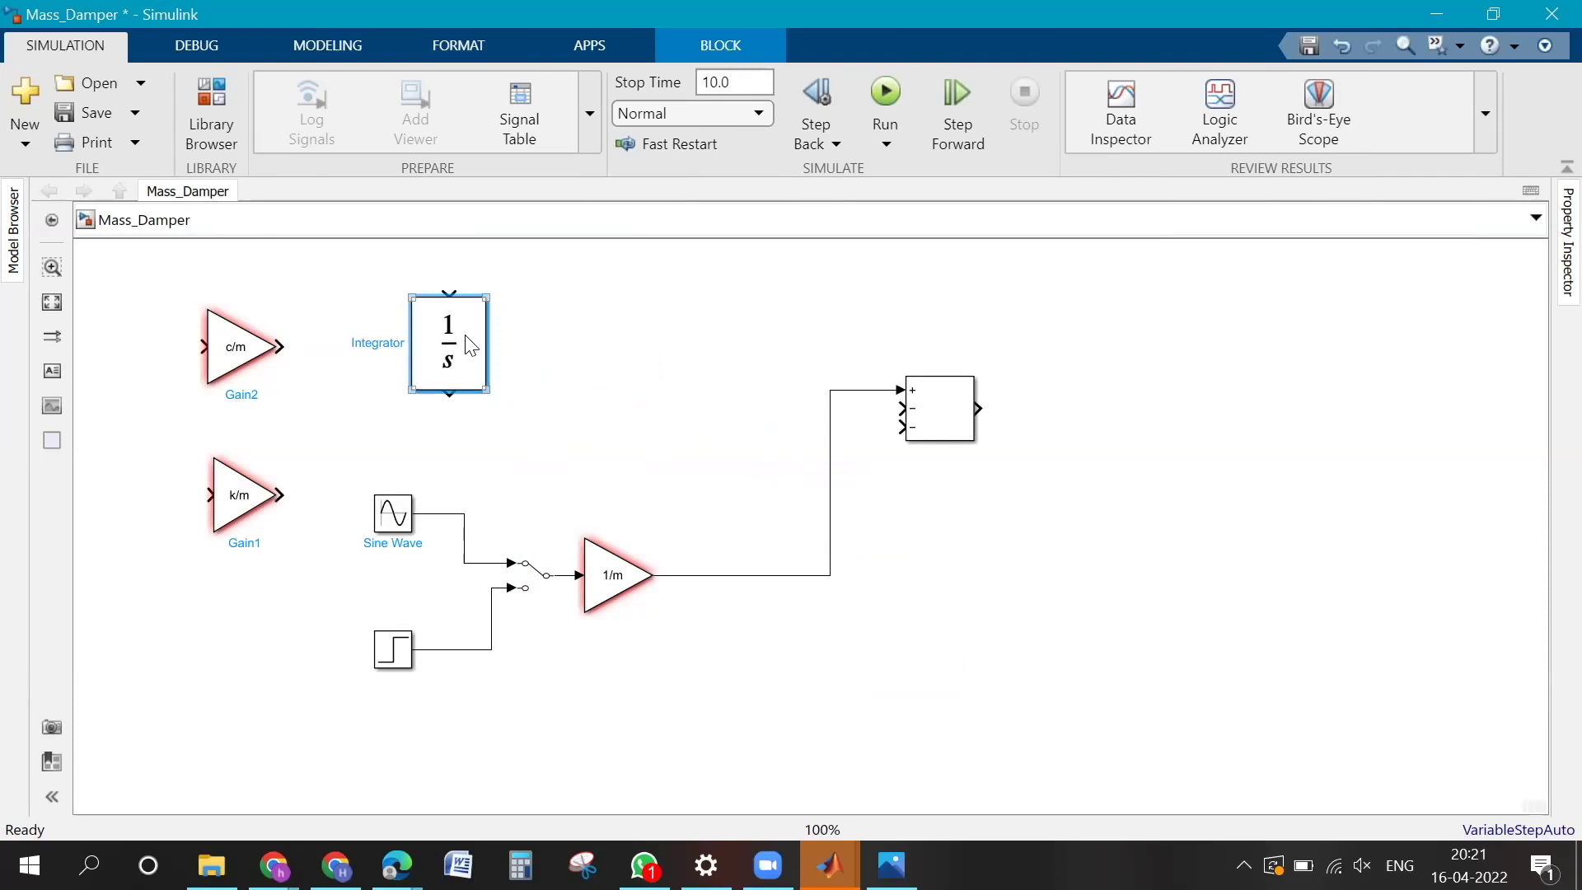
pyautogui.hotkey('ctrl', 'r')
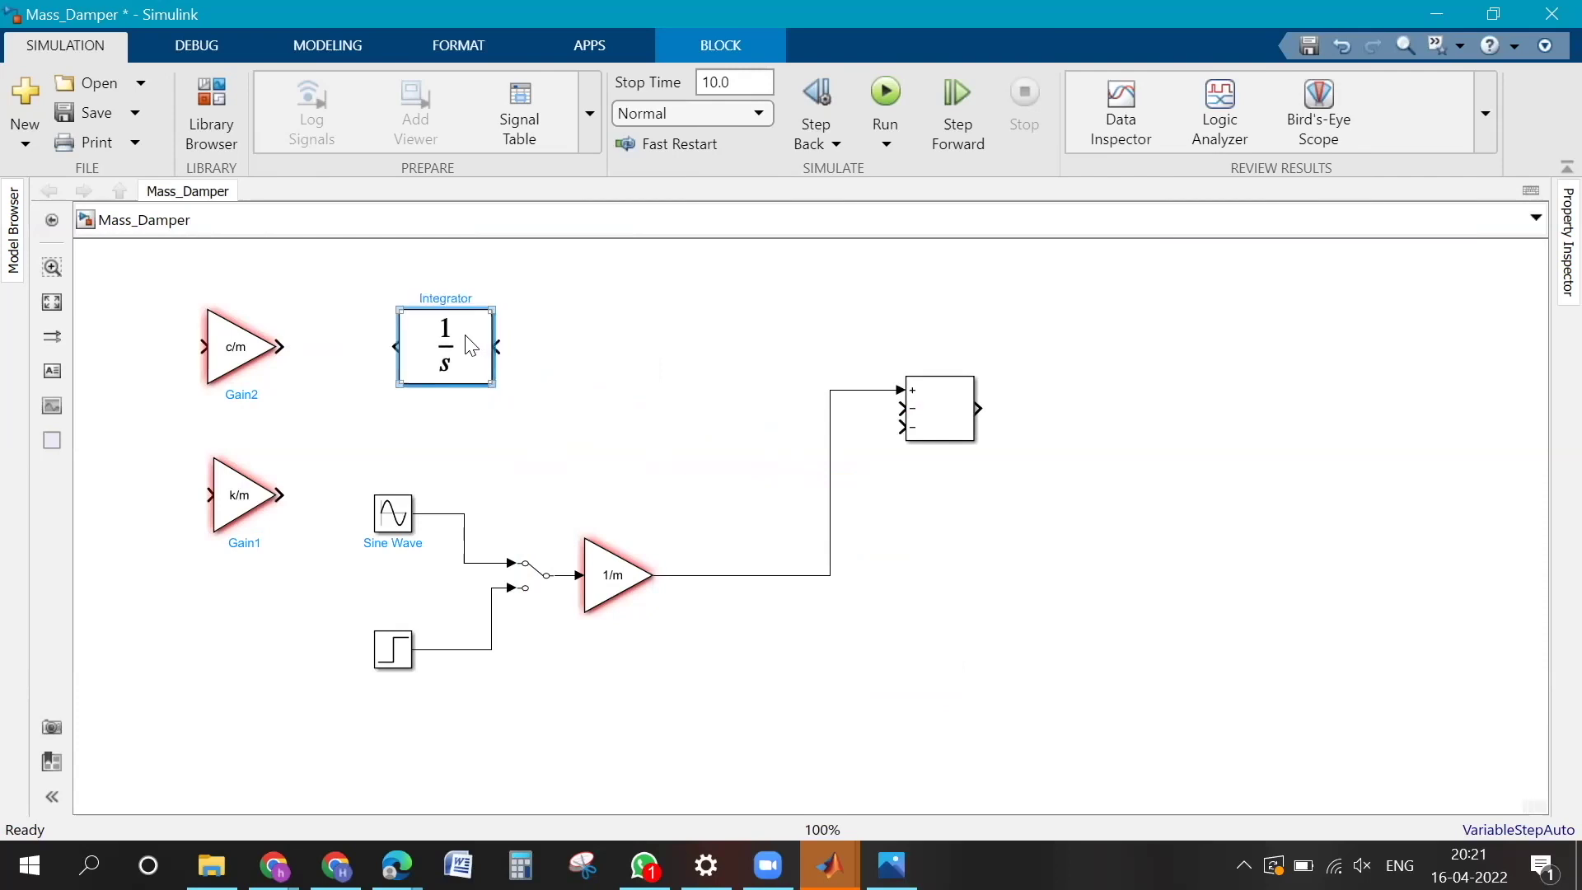
pyautogui.click(648, 453)
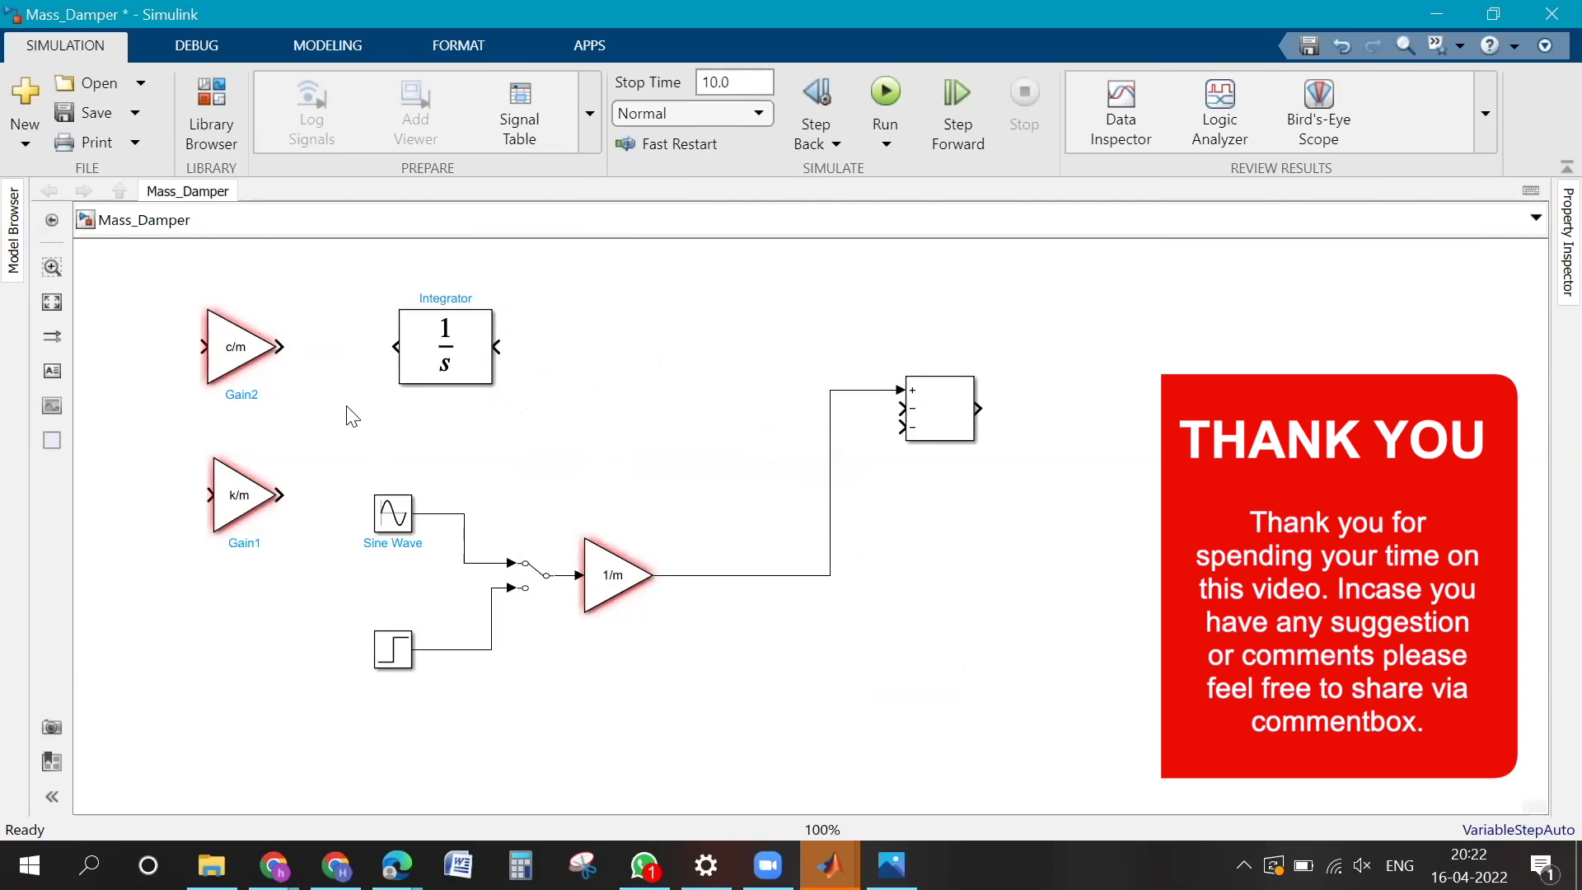
pyautogui.hotkey('ctrl', 'r')
pyautogui.hotkey('ctrl', 'r')
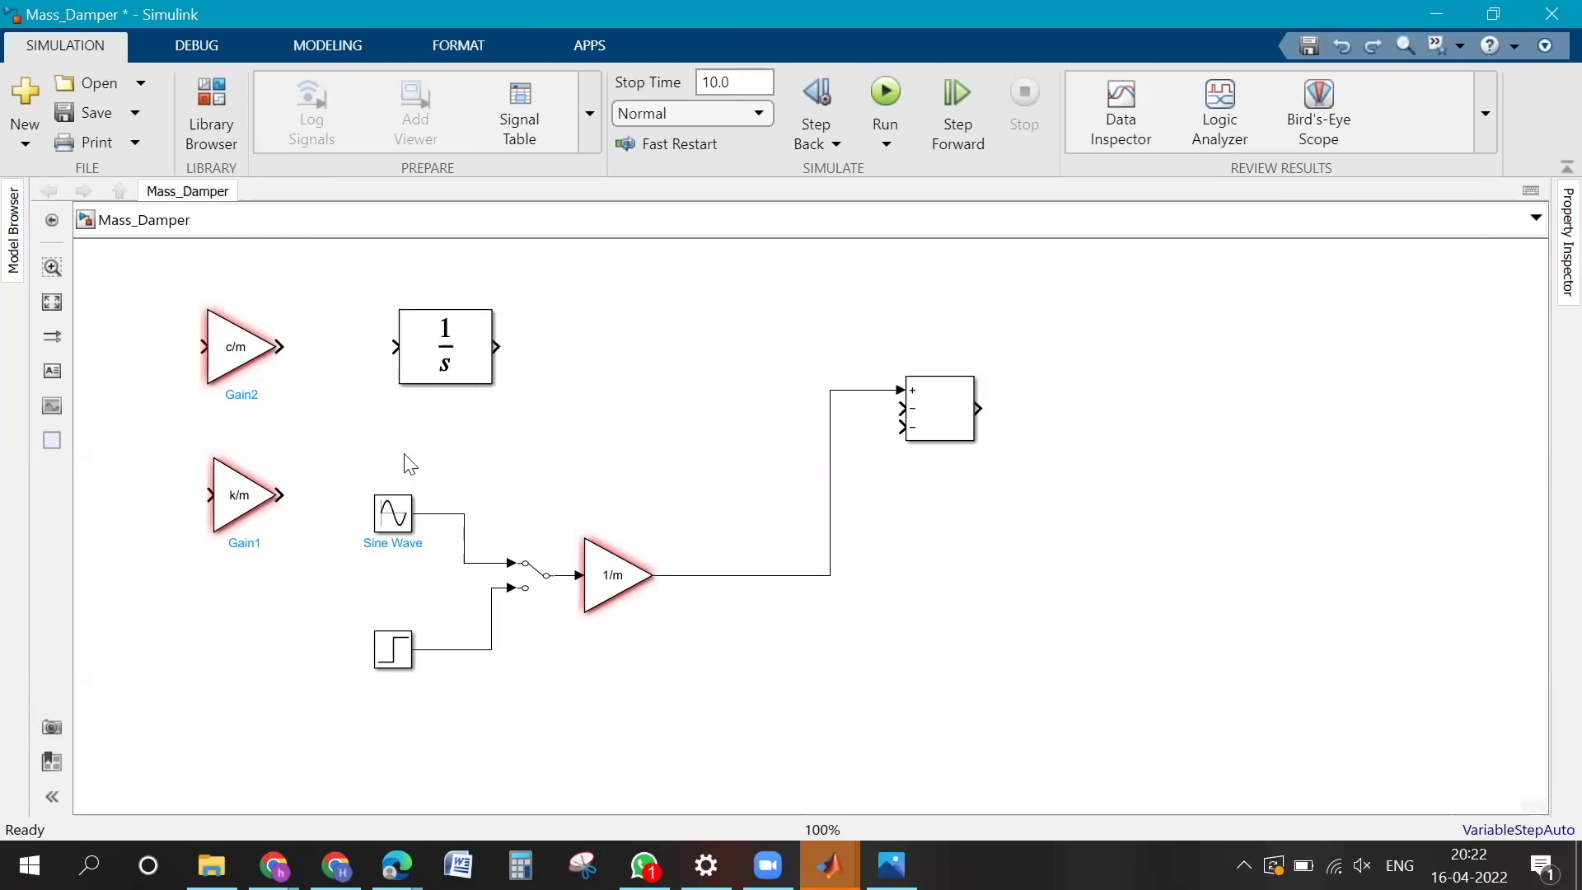
# Step: Connect the Add block's output to the Integrator's input and shift the Add block up and left so the line runs above both blocks
pyautogui.click(434, 353)
pyautogui.moveTo(501, 346); pyautogui.dragTo(453, 362)
pyautogui.click(919, 412)
pyautogui.moveTo(978, 409); pyautogui.dragTo(394, 424)
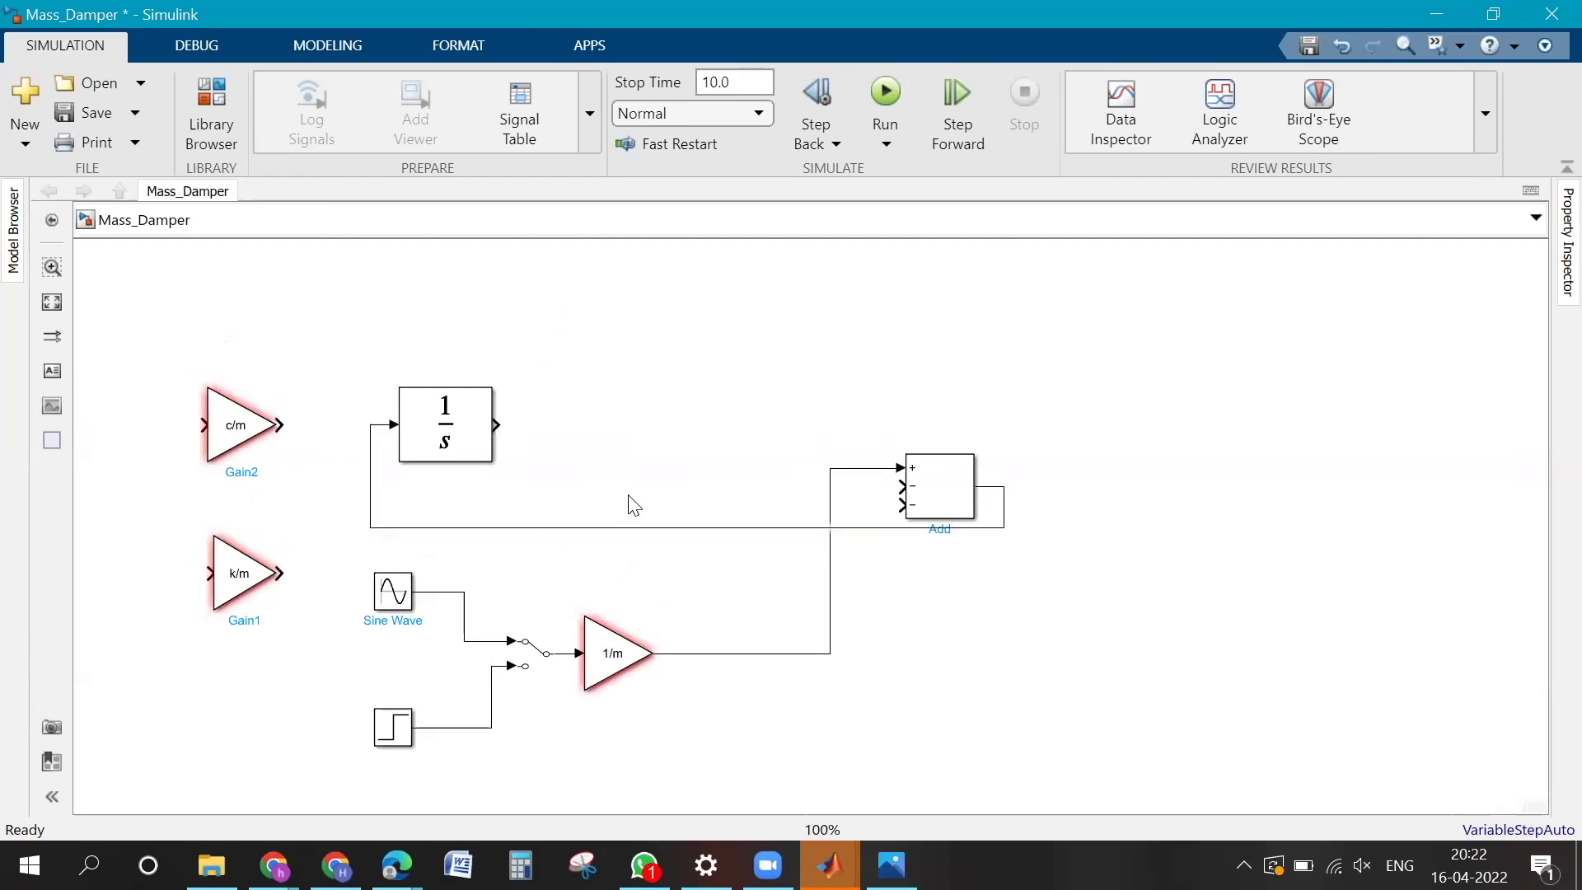
pyautogui.moveTo(933, 495); pyautogui.dragTo(890, 445)
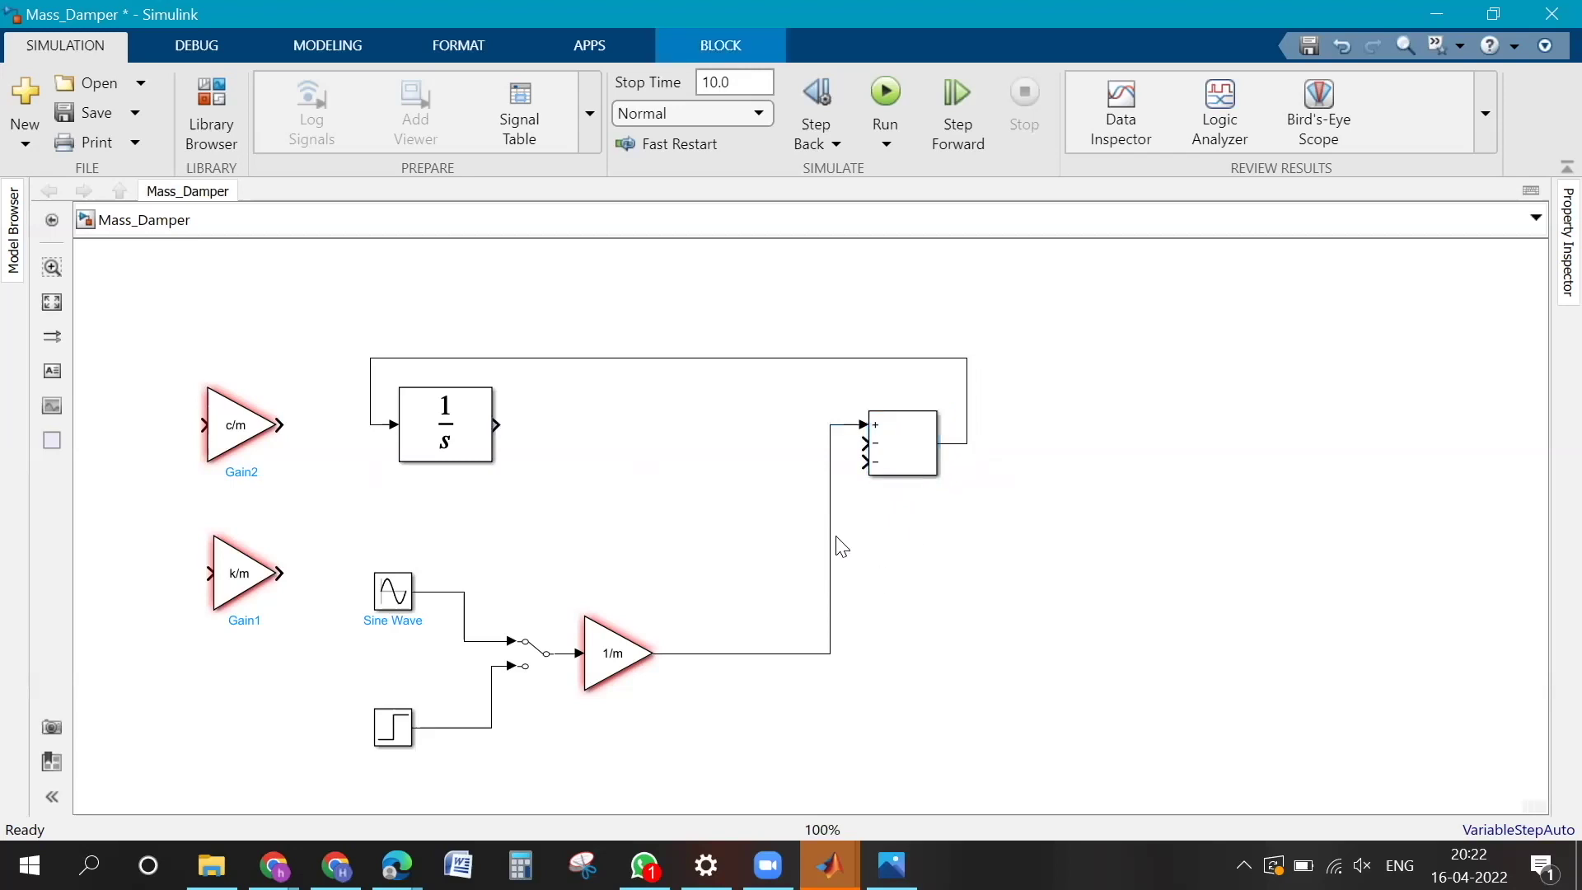
pyautogui.click(651, 541)
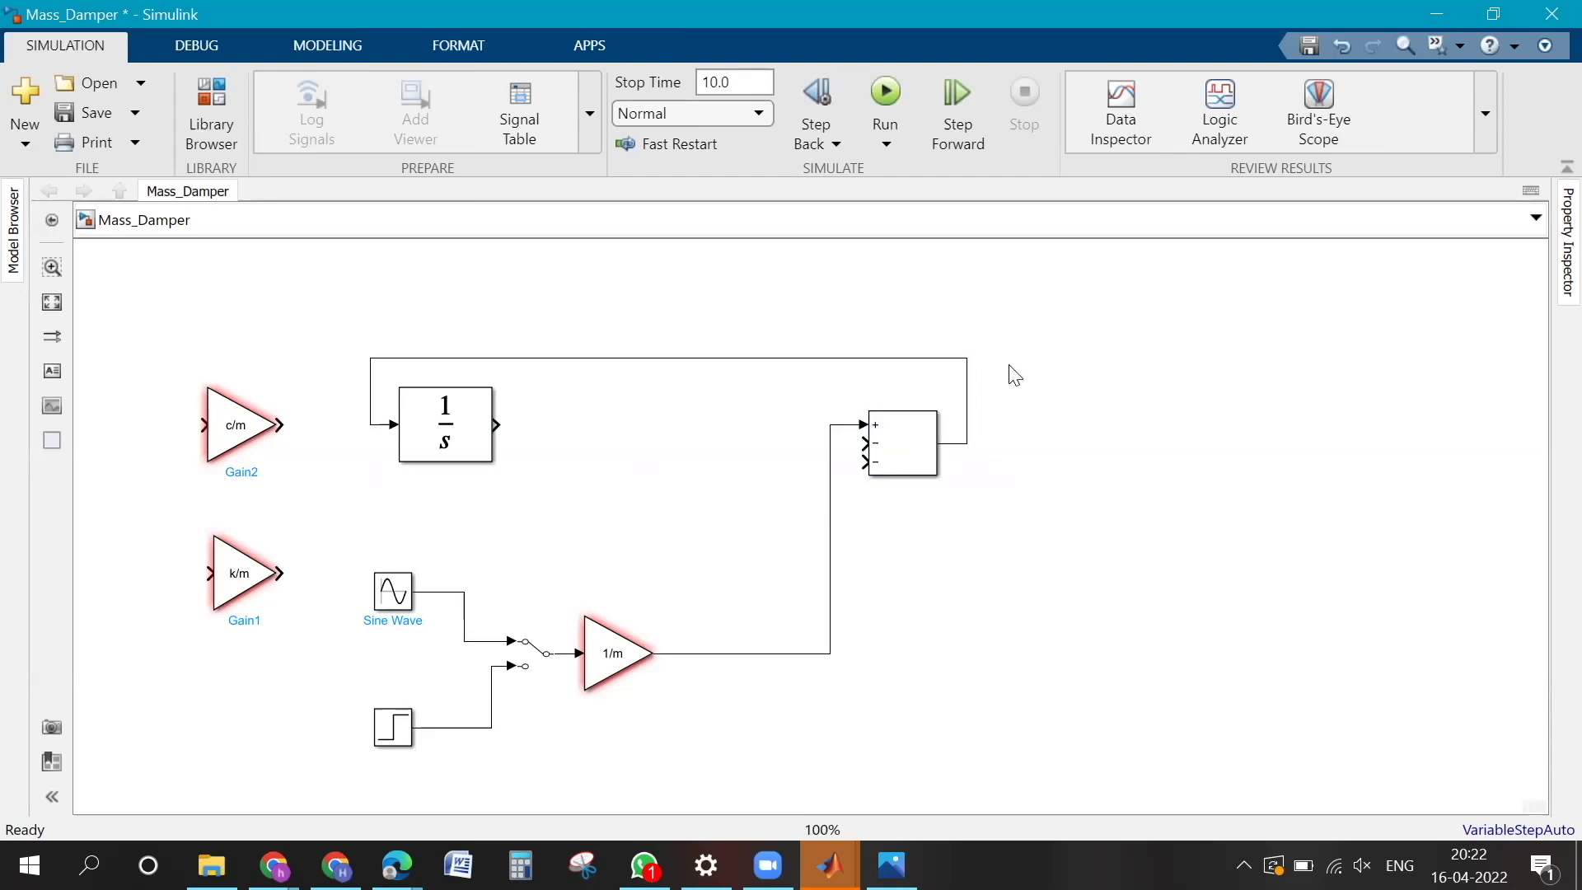
# Step: Label the signal line from the Add block to the Integrator x_double_dot
pyautogui.doubleClick(897, 358)
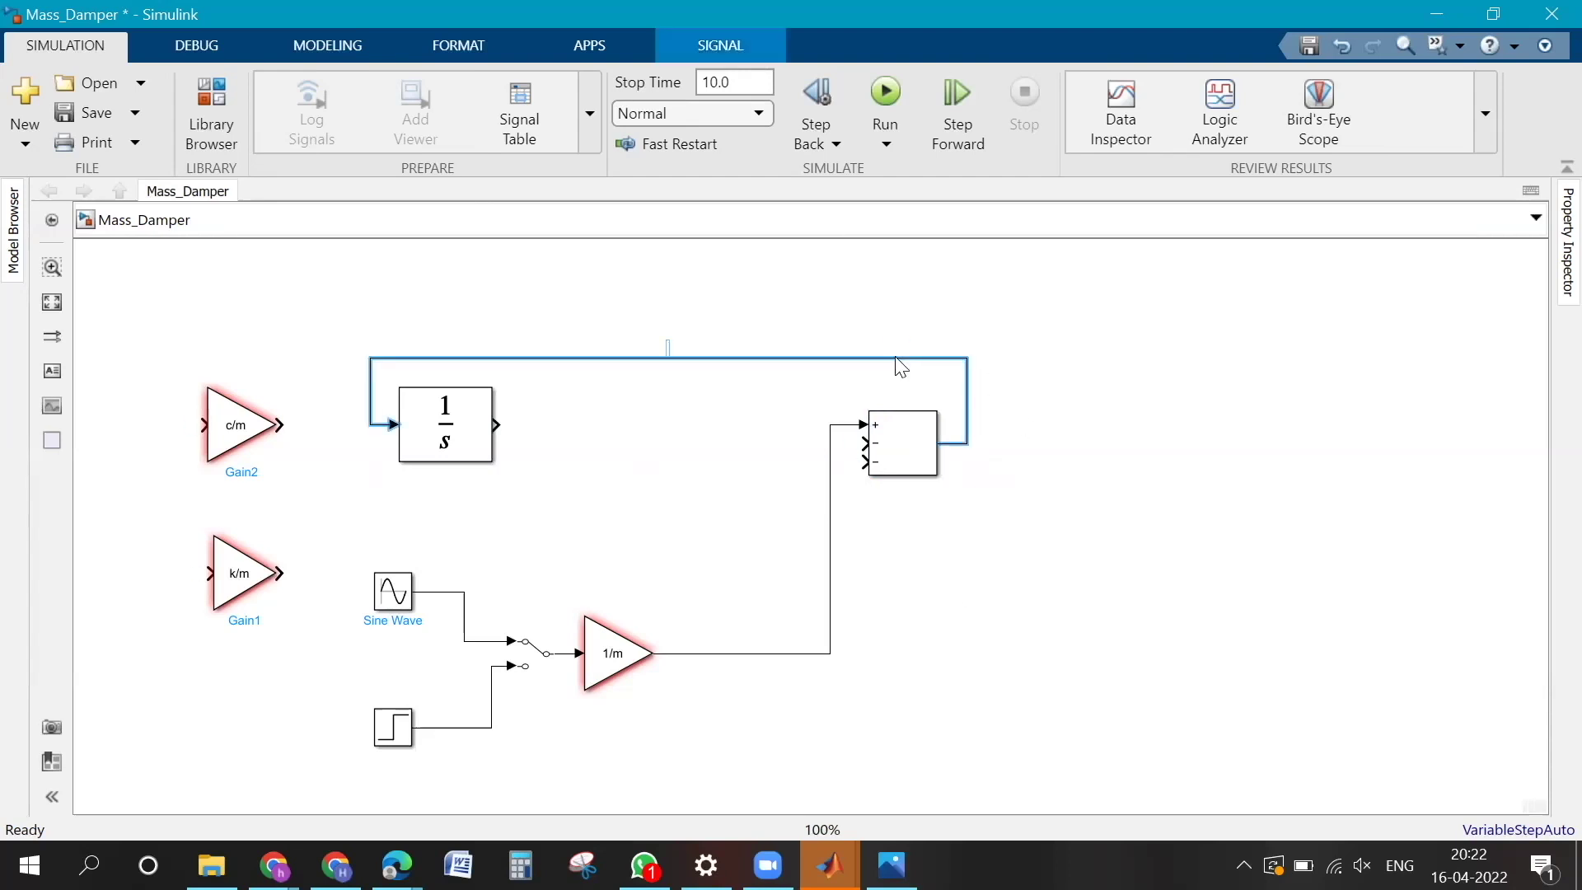
pyautogui.write('x_')
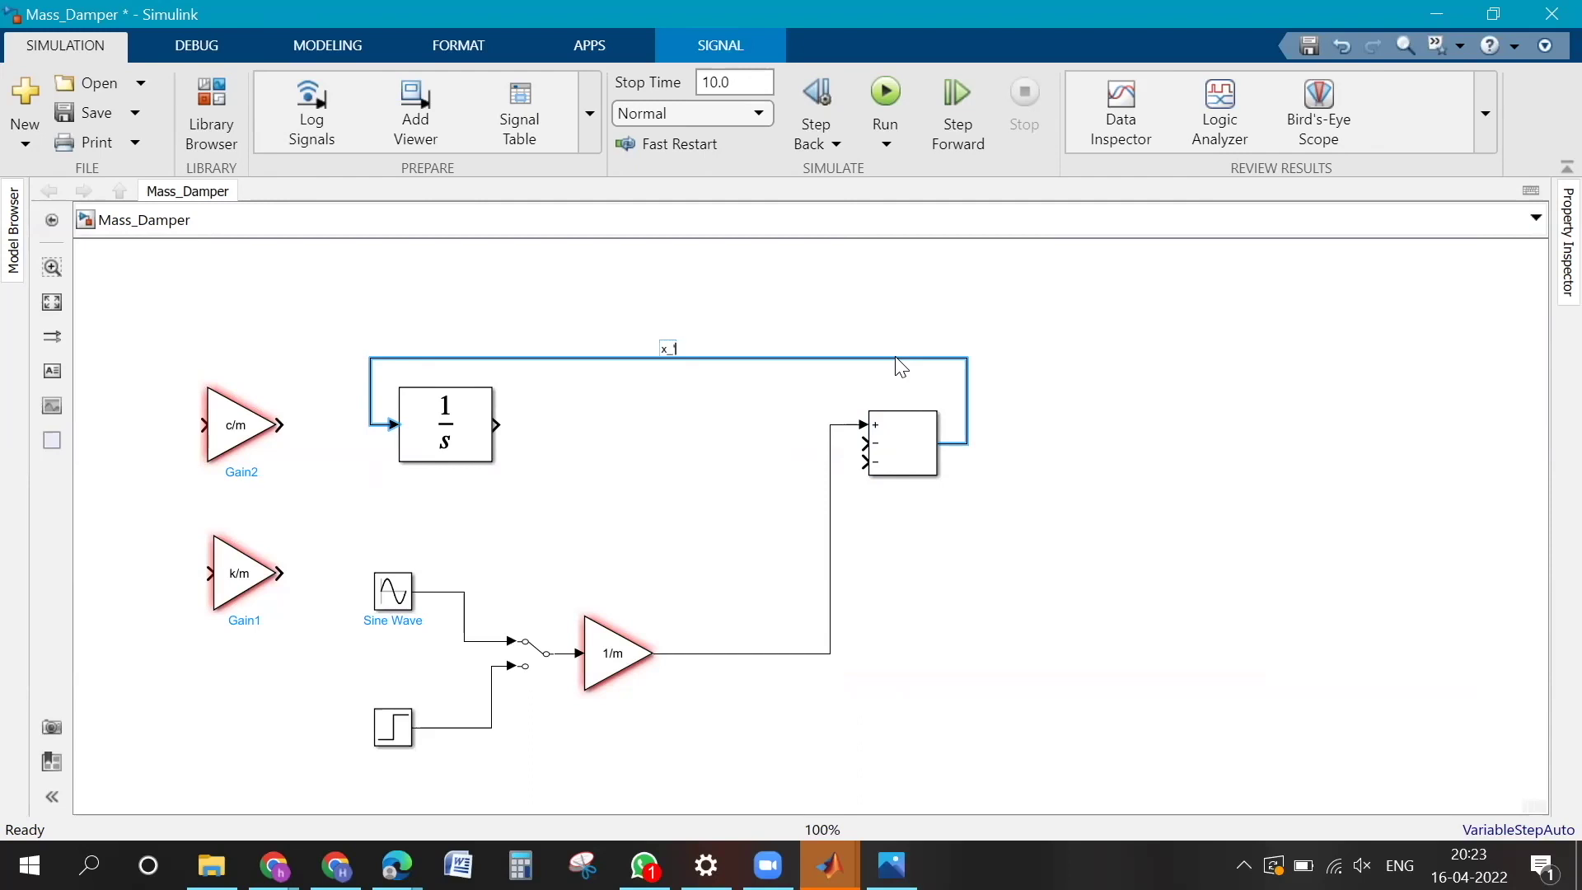
pyautogui.write('double_dot')
pyautogui.click(1097, 503)
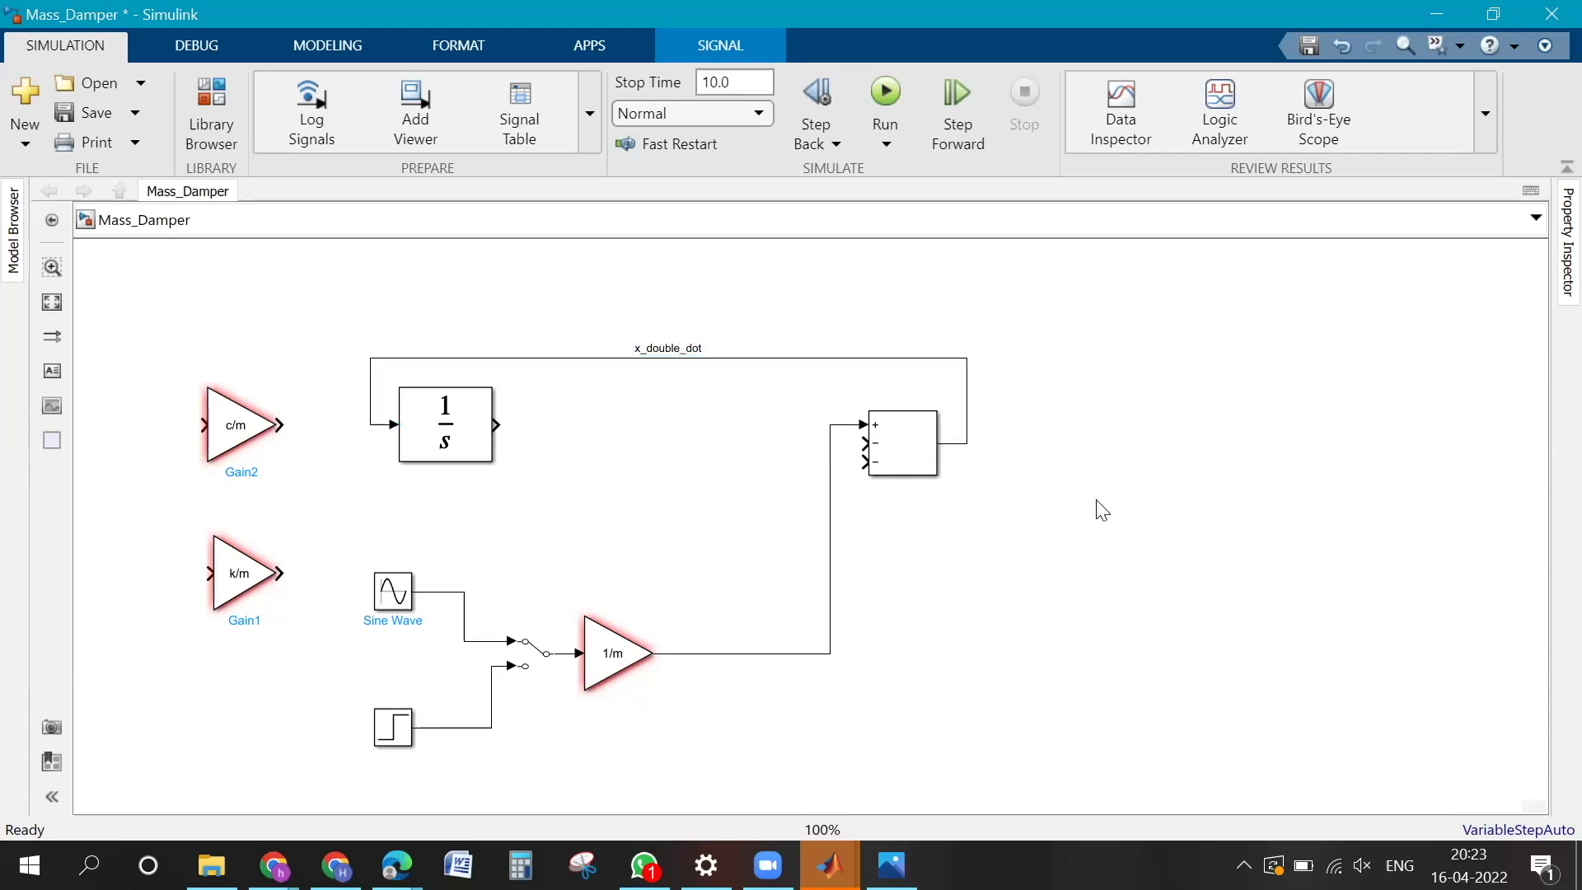
pyautogui.click(715, 360)
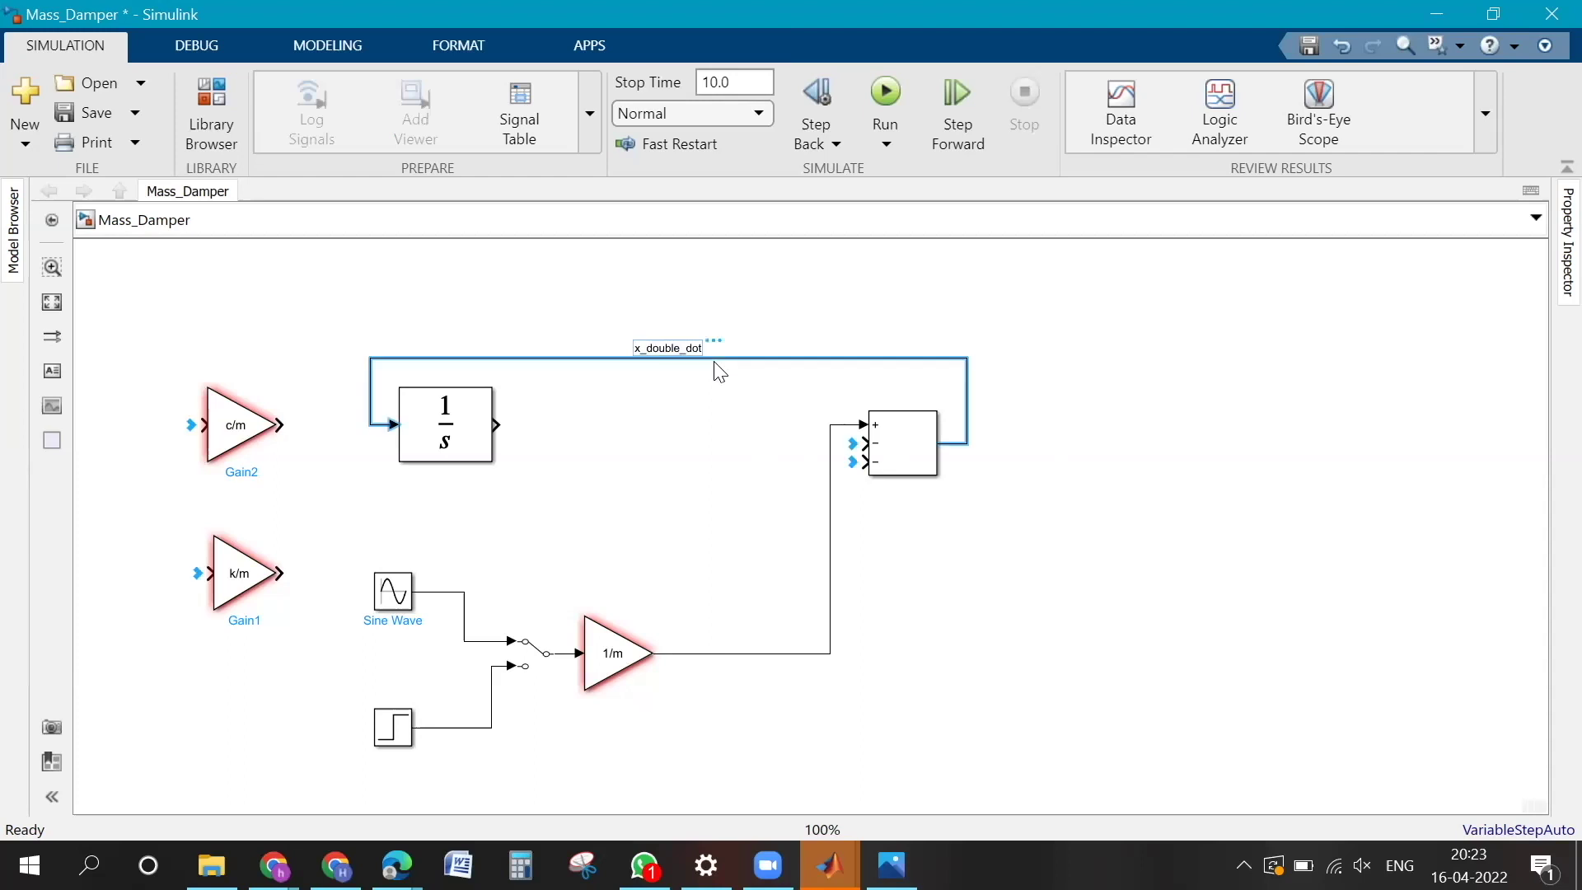
pyautogui.click(728, 416)
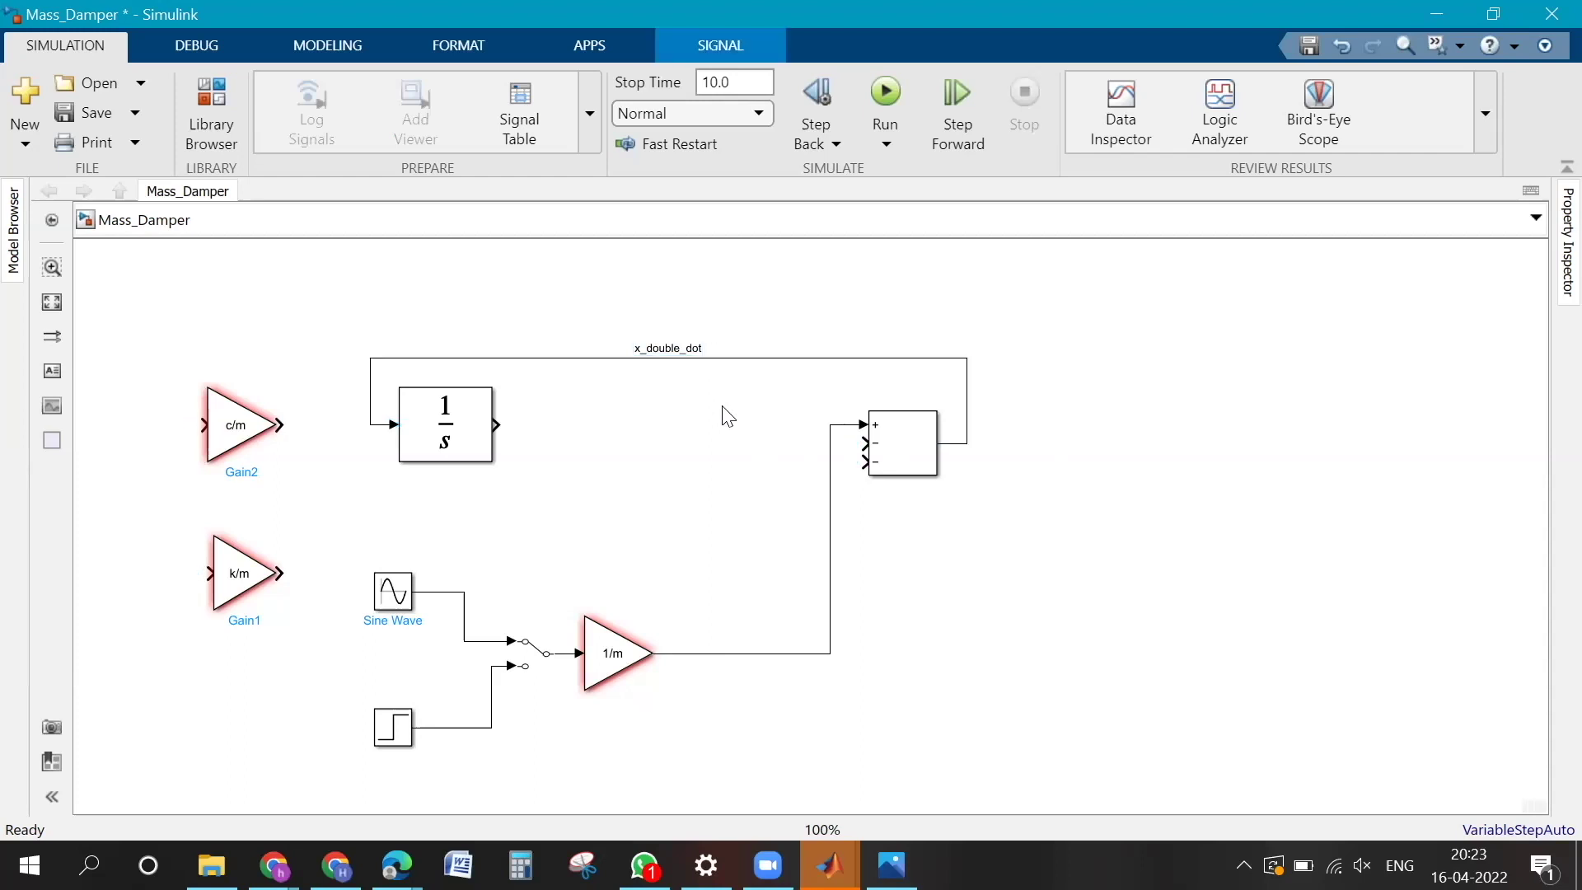